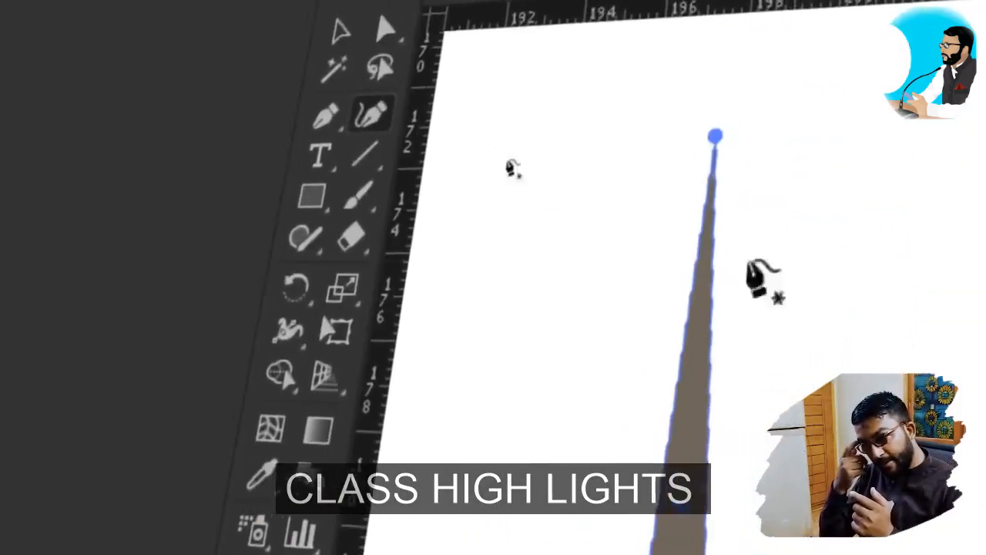
click(636, 241)
key(v)
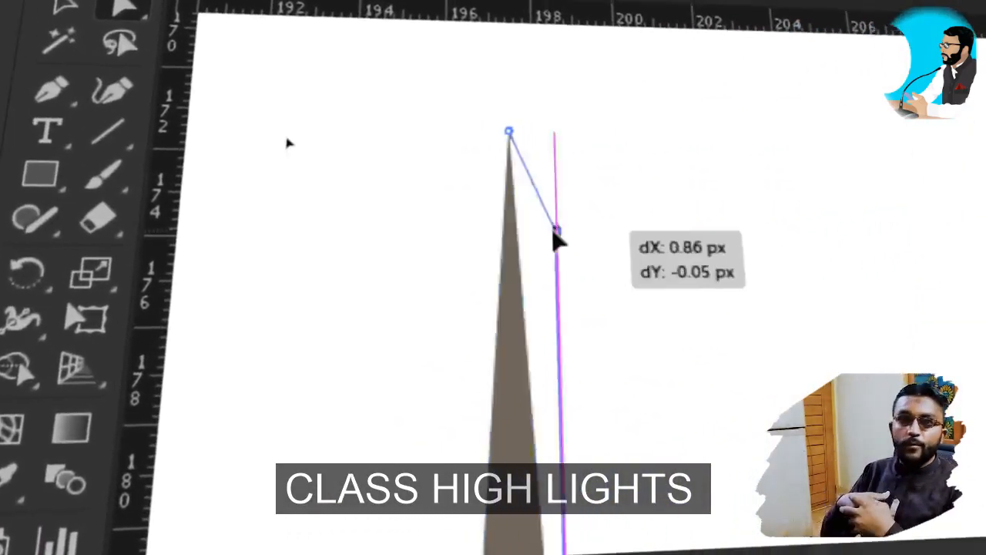
drag(557, 236, 312, 235)
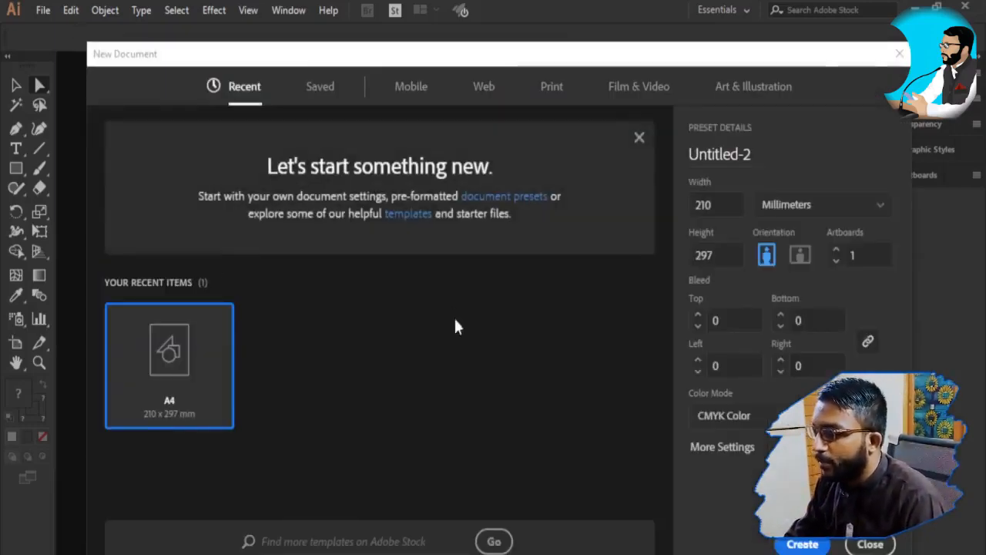
Create a new portrait A4 print document with its units set to pixels
click(550, 87)
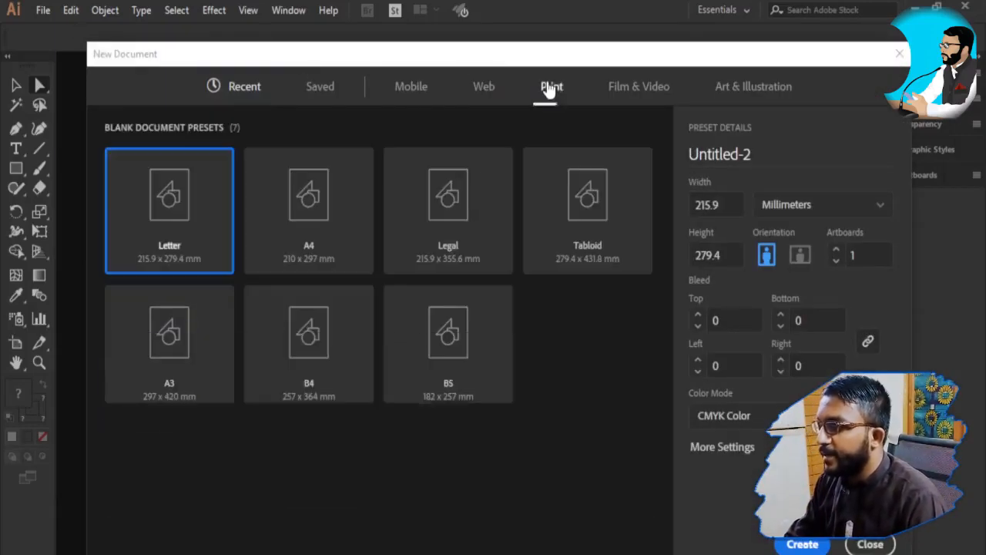
click(312, 245)
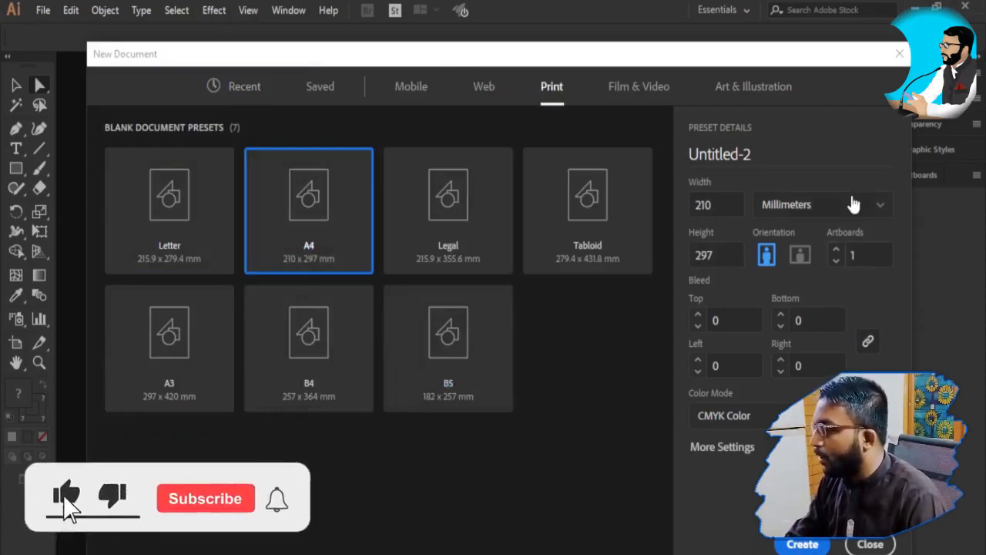
click(851, 203)
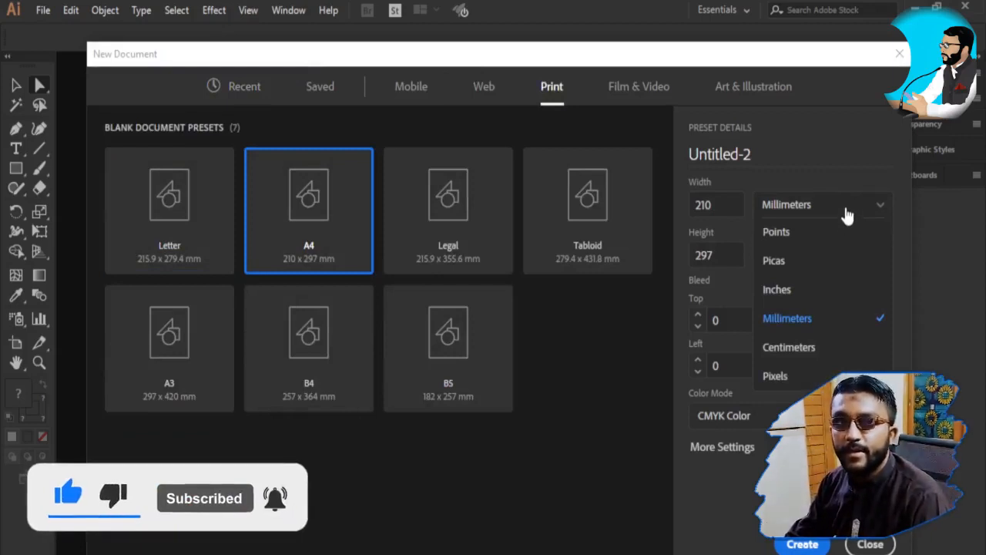
click(821, 376)
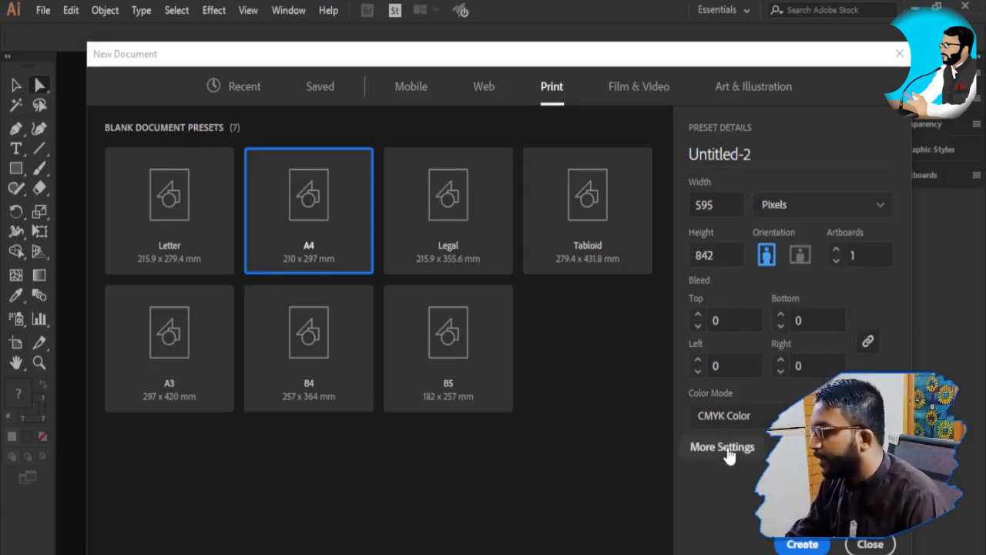
click(727, 453)
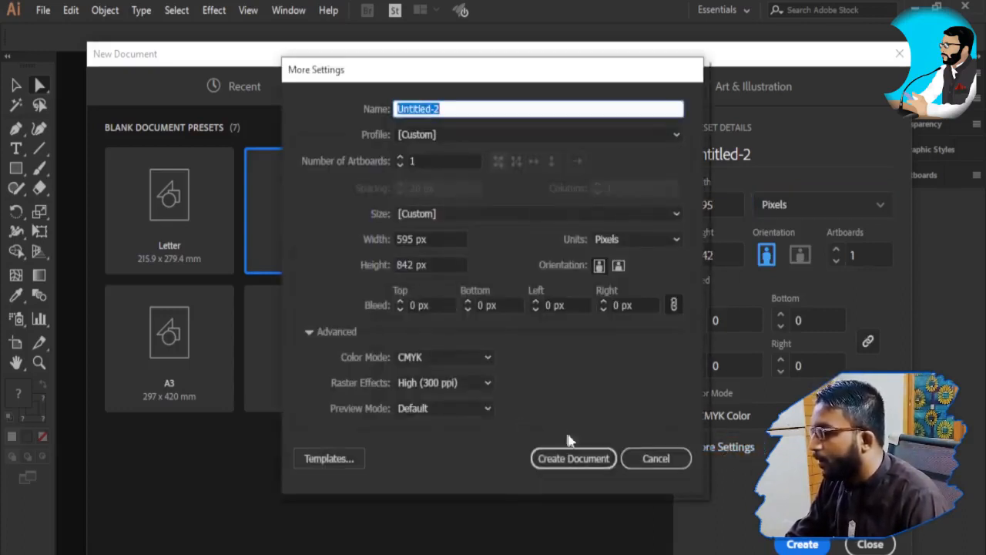
click(574, 458)
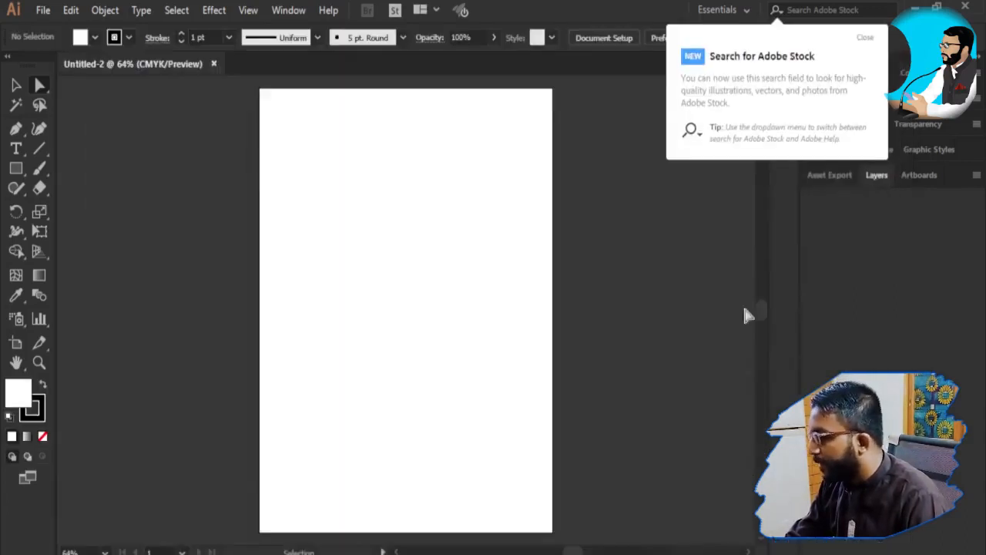
Look at the Rotate tool and the Reflect tool grouped with it
drag(420, 239, 363, 234)
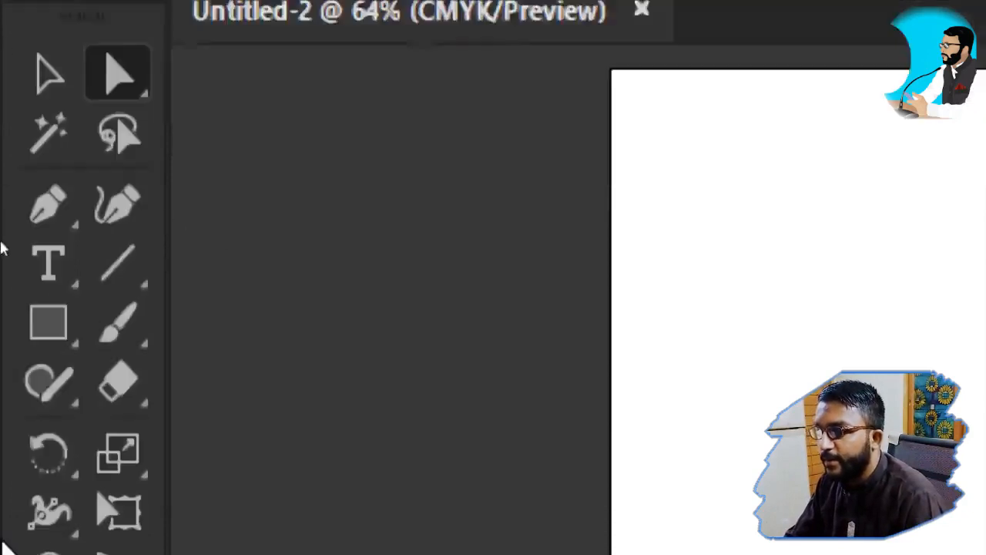
click(65, 420)
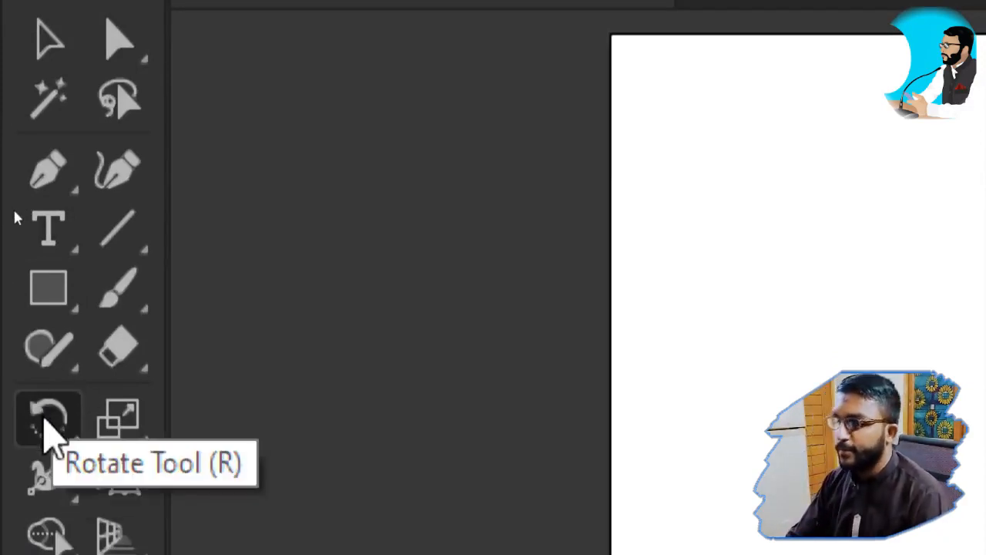
click(44, 416)
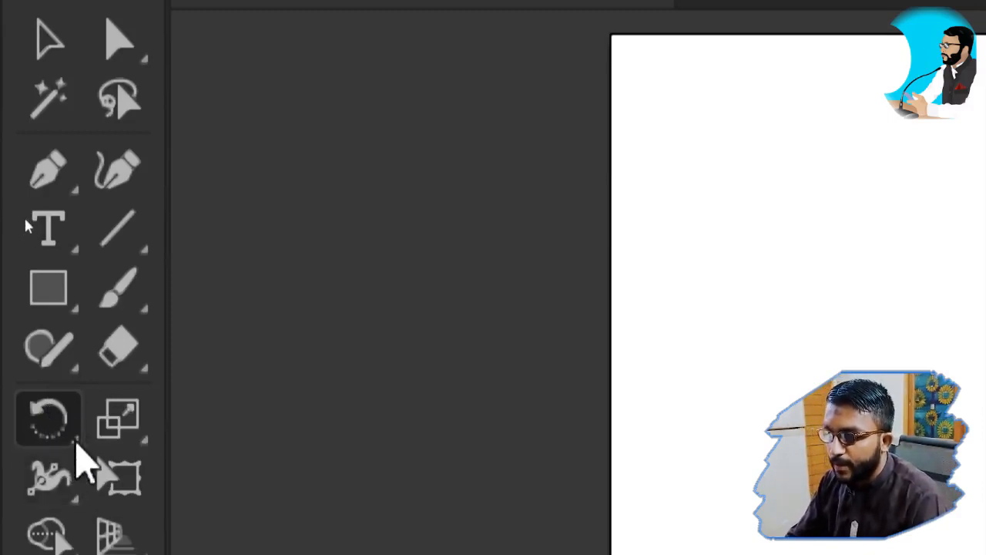
click(59, 420)
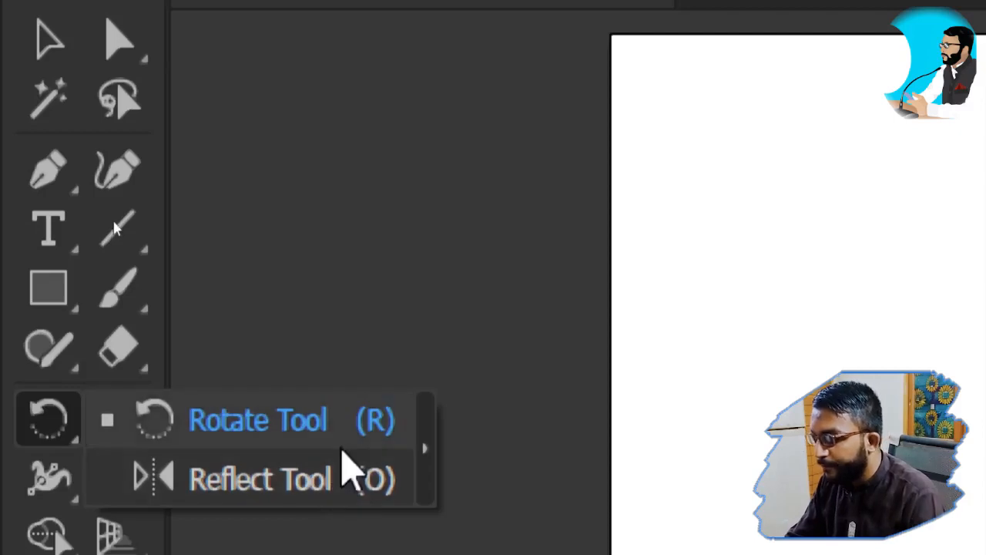
click(46, 432)
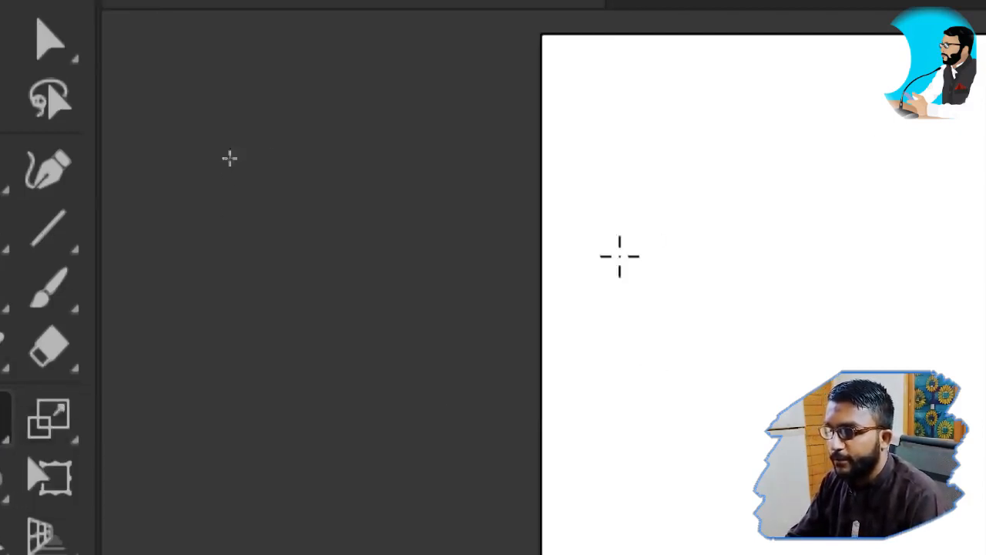
scroll(607, 343, right, 5)
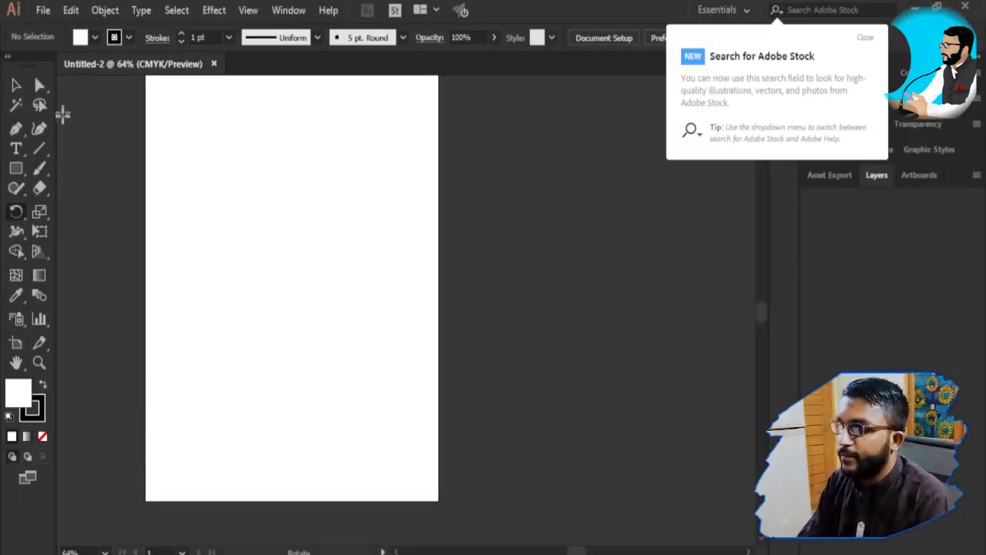
Activate the Ellipse tool and dismiss the Adobe Stock search tip
click(18, 174)
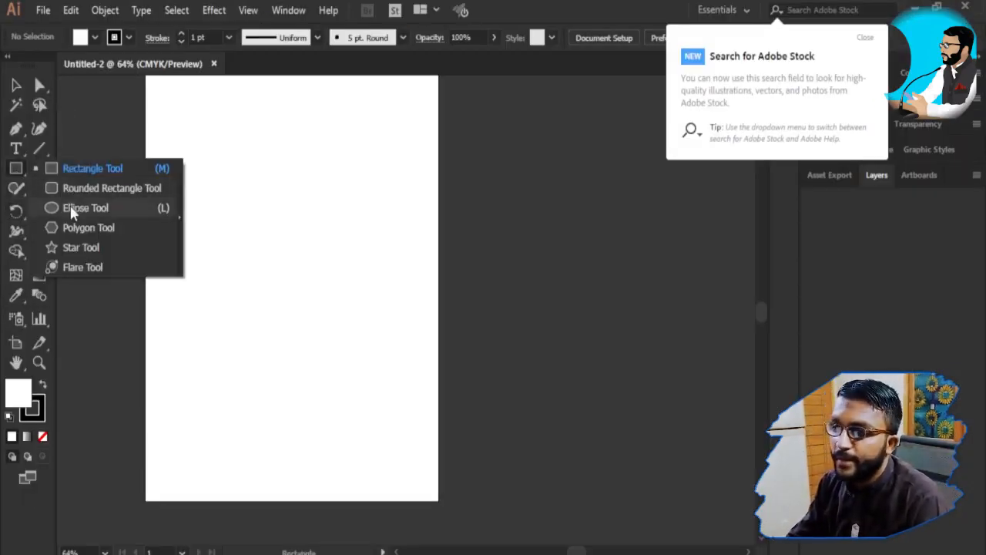
click(125, 210)
click(869, 41)
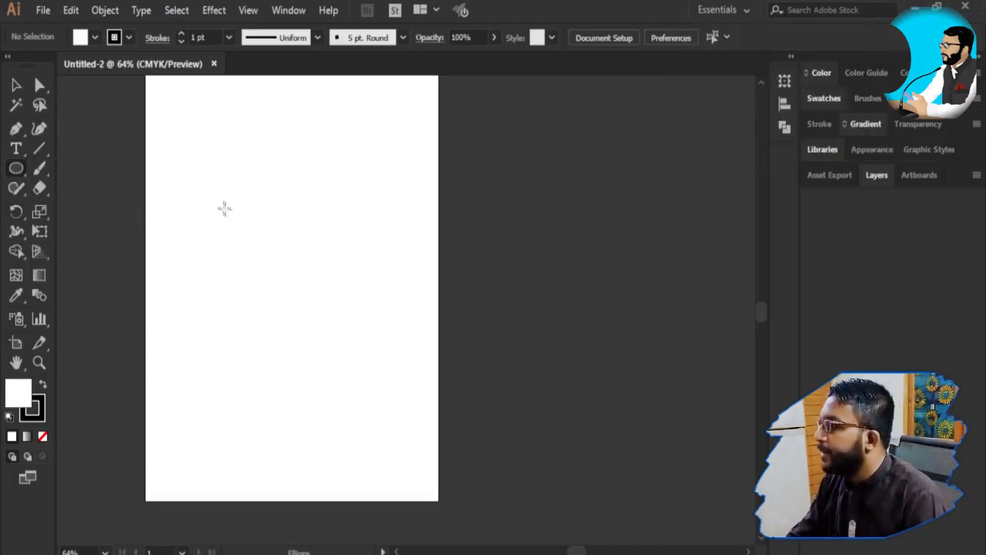
Draw a tall, narrow ellipse in the upper part of the artboard and shift it slightly to the right
key(z)
click(244, 166)
drag(387, 229, 205, 164)
drag(224, 209, 244, 213)
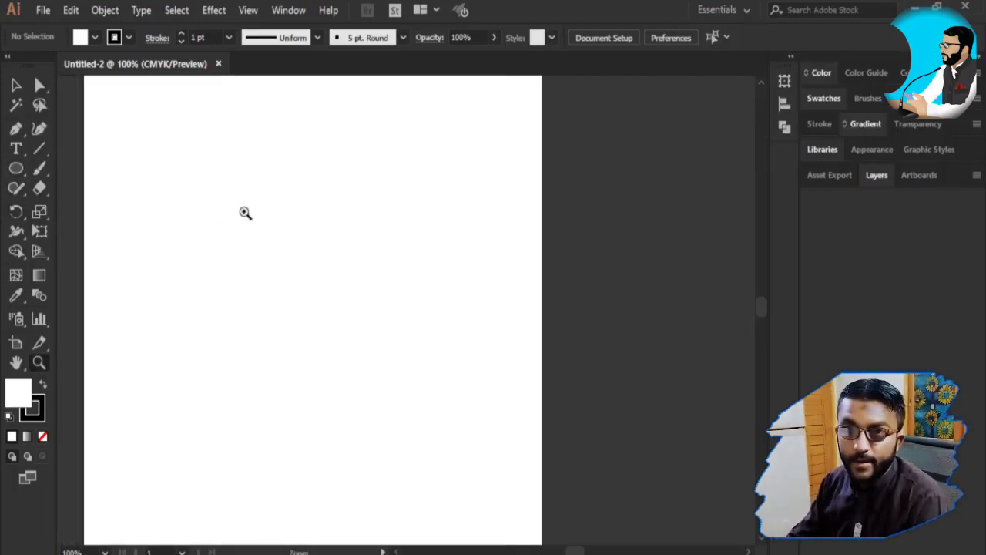
click(245, 213)
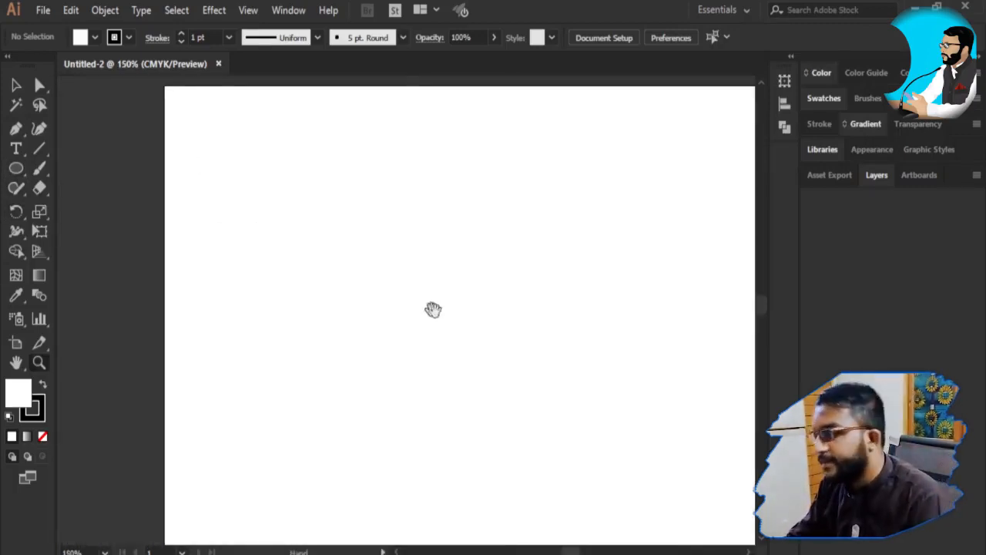
drag(434, 308, 326, 259)
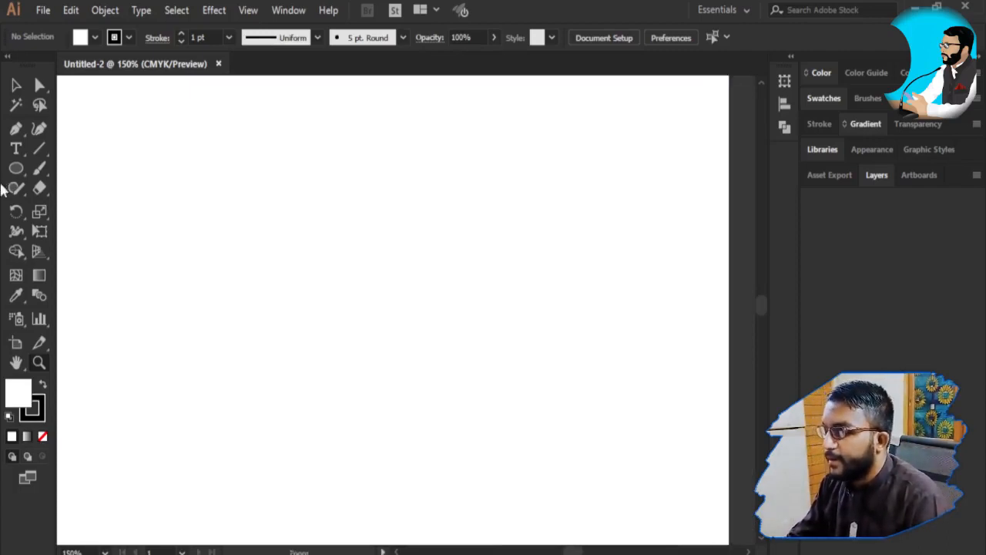
click(26, 176)
right_click(26, 172)
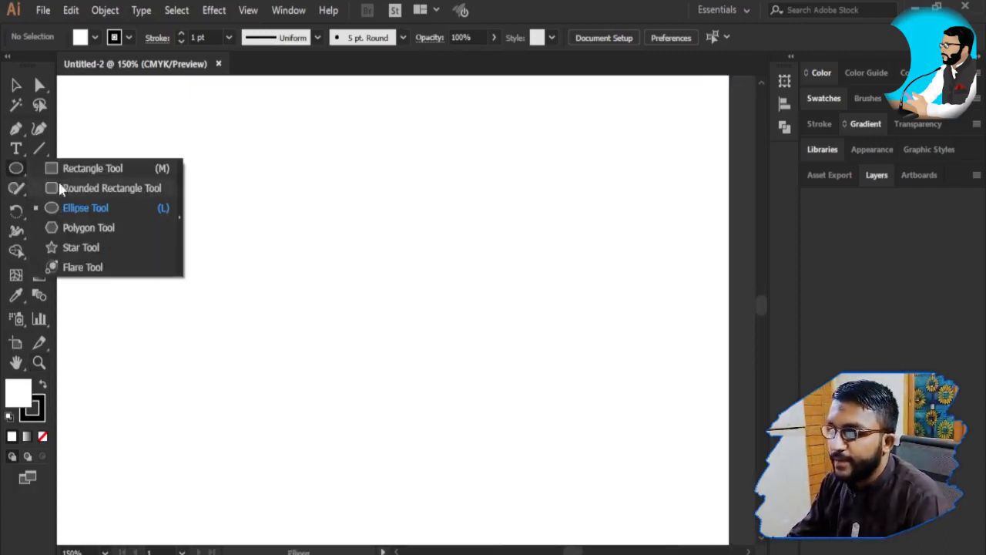
click(80, 214)
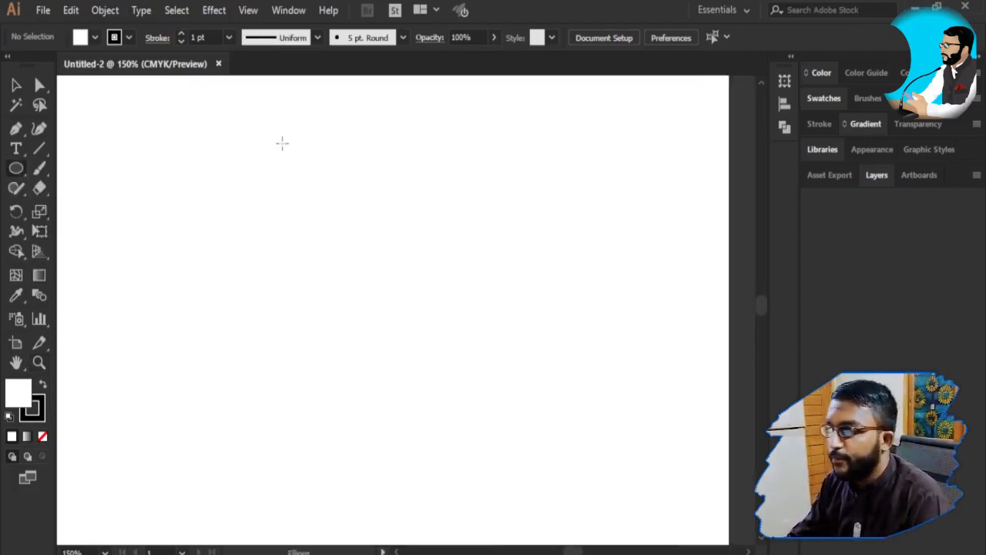
drag(272, 138, 340, 333)
key(v)
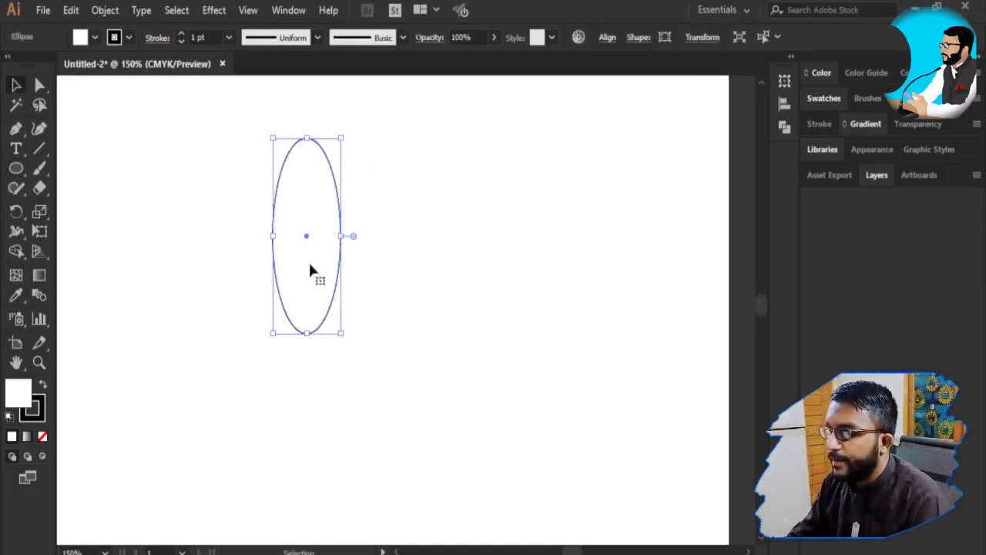
drag(310, 265, 328, 260)
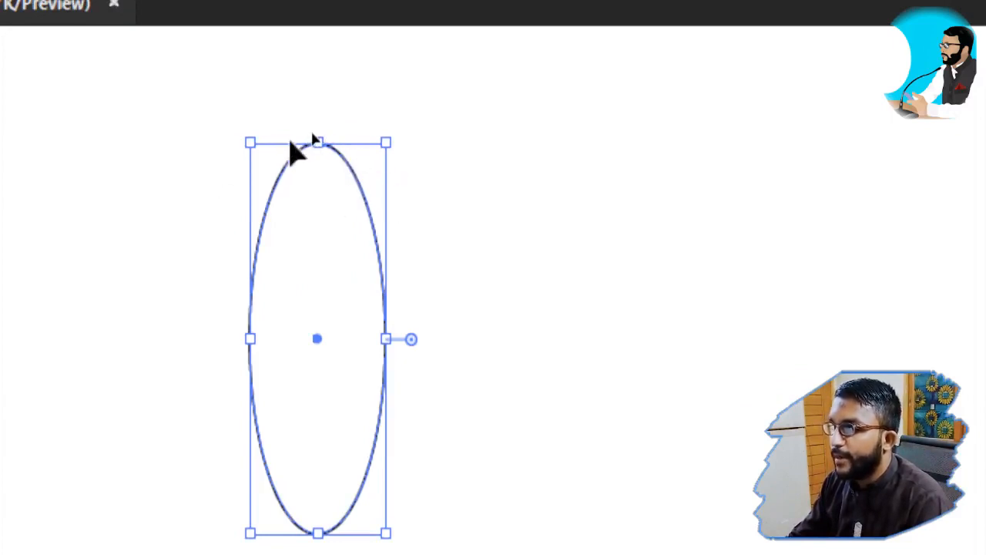
Retract both direction handles of the ellipse's top anchor point to form a pointed tip
key(a)
drag(280, 121, 440, 206)
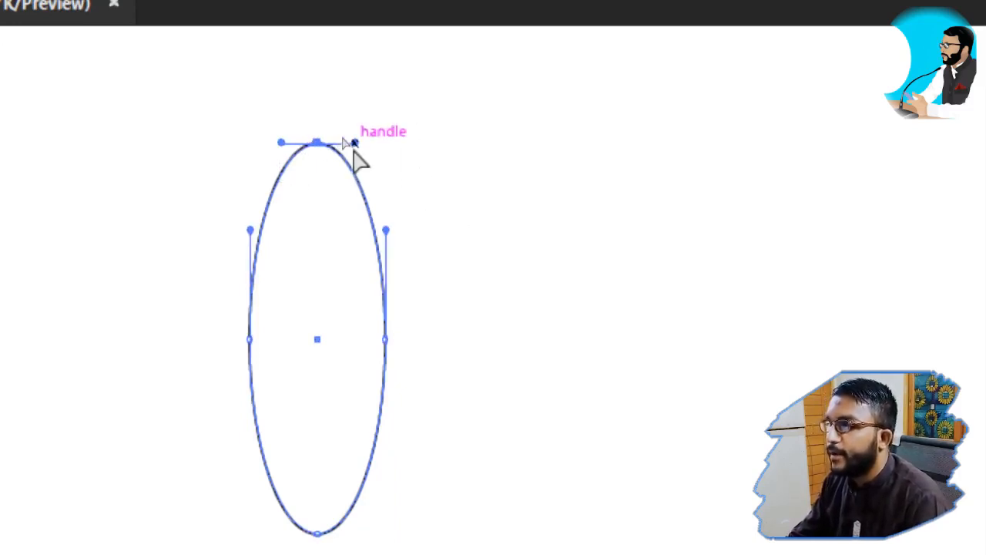
drag(351, 146, 319, 153)
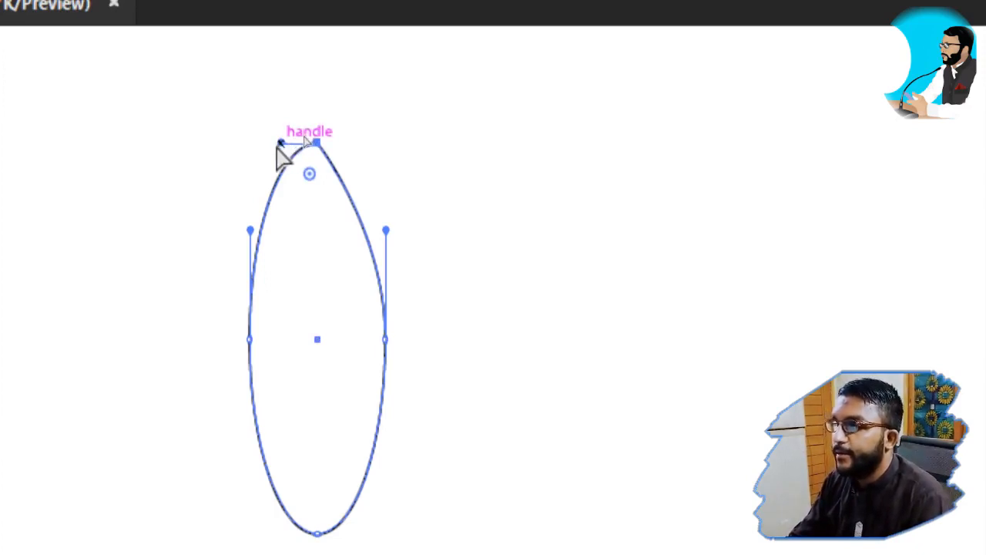
drag(281, 143, 318, 144)
Retract the direction handles of the bottom anchor point so the lower end becomes a pointed petal tip
drag(249, 500, 444, 550)
key(space)
drag(348, 477, 358, 376)
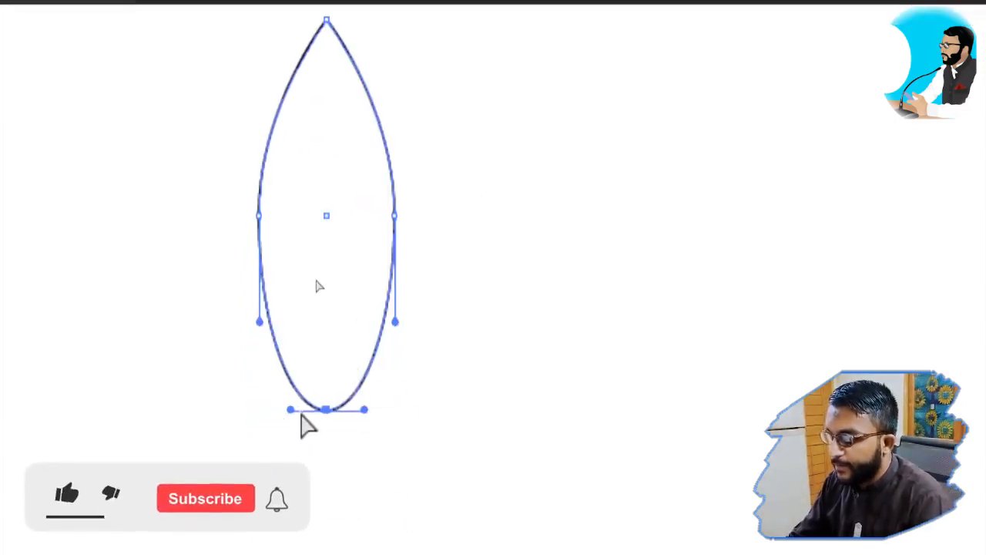
drag(292, 410, 330, 416)
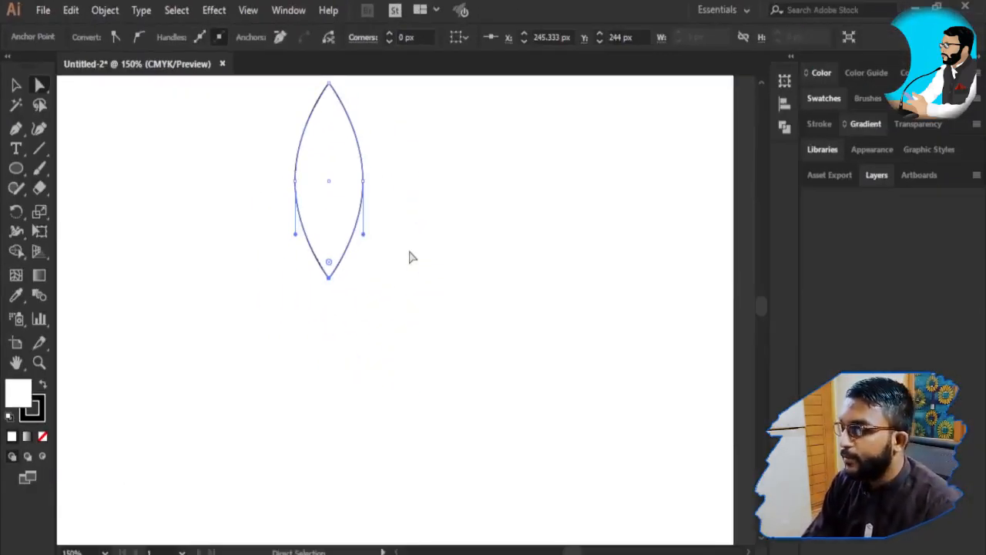
Scale the petal down proportionally about its centre to roughly half size and reposition it in the upper part of the artboard
key(v)
click(378, 224)
click(331, 233)
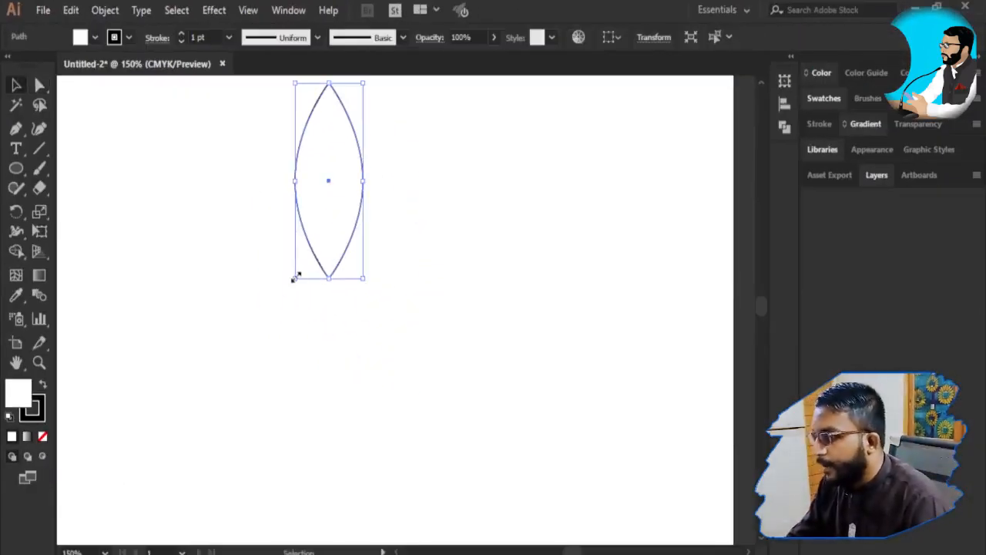
drag(294, 279, 305, 249)
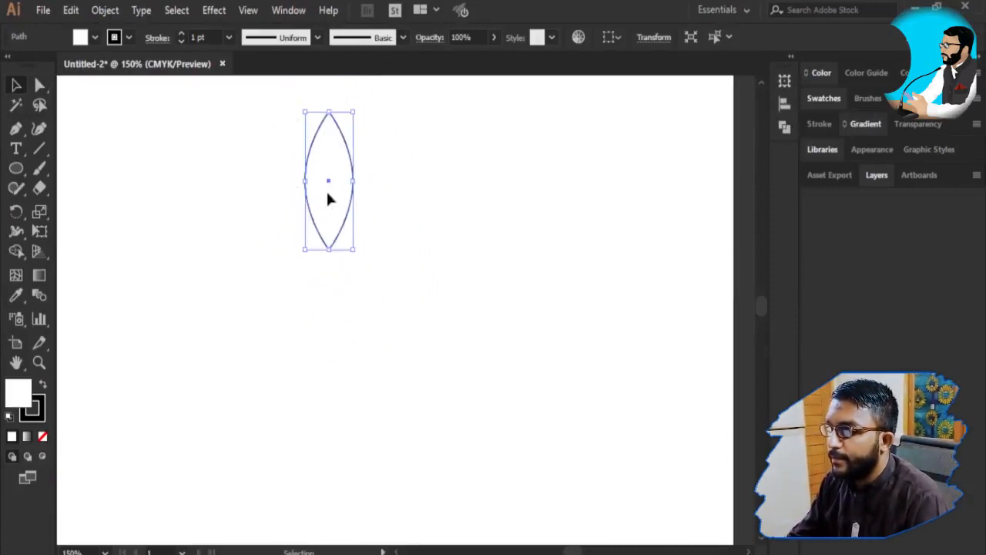
drag(328, 195, 277, 204)
drag(254, 261, 261, 236)
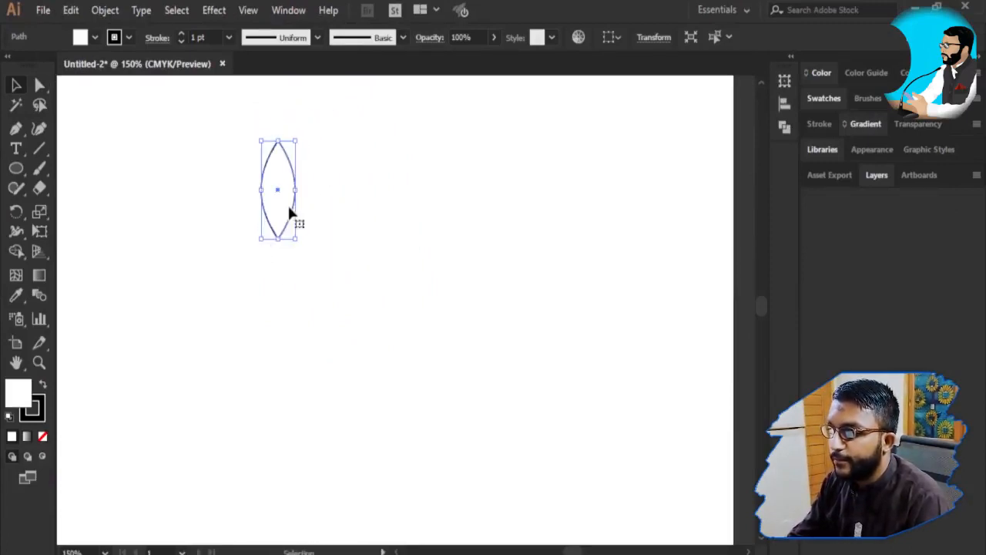
drag(282, 203, 313, 201)
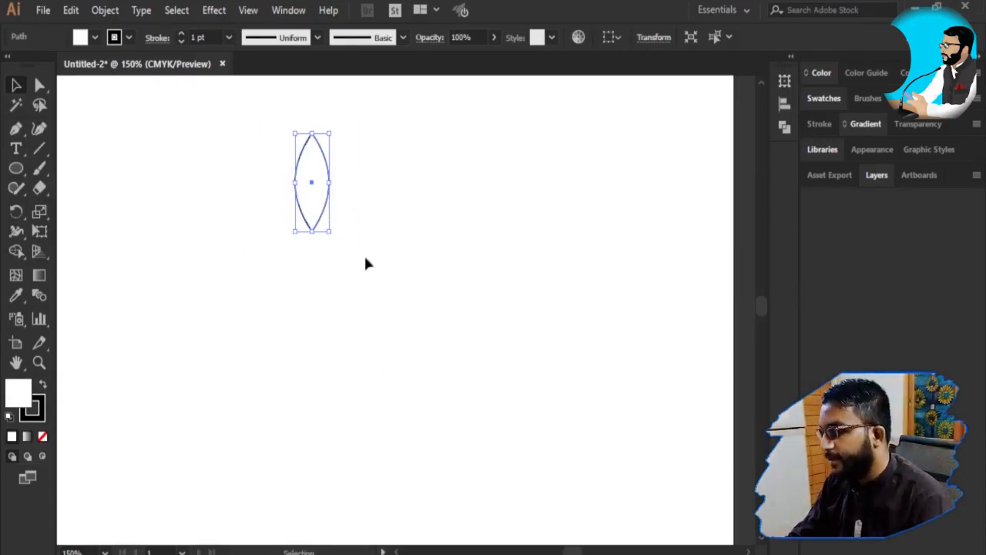
Place the Rotate tool's pivot point on the petal's bottom tip
key(r)
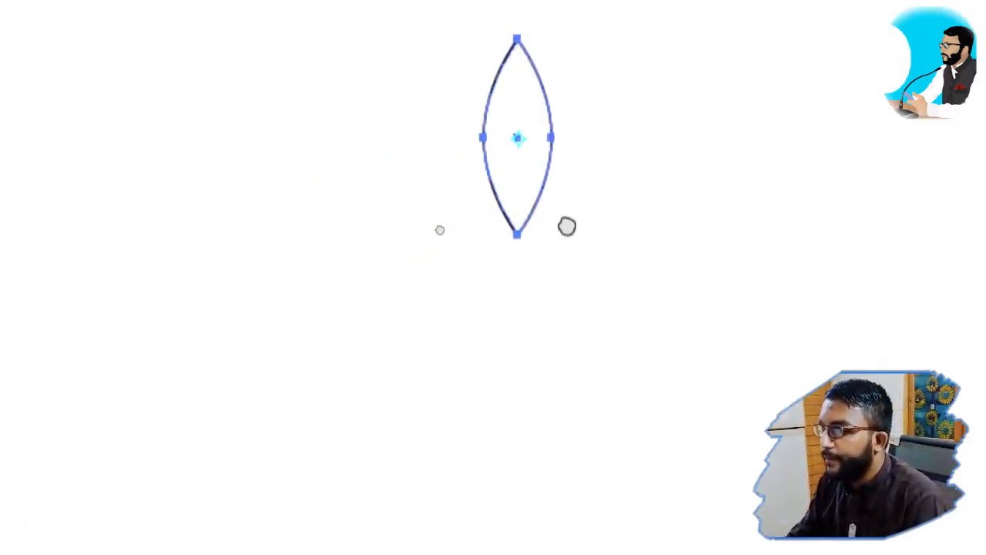
drag(587, 308, 539, 306)
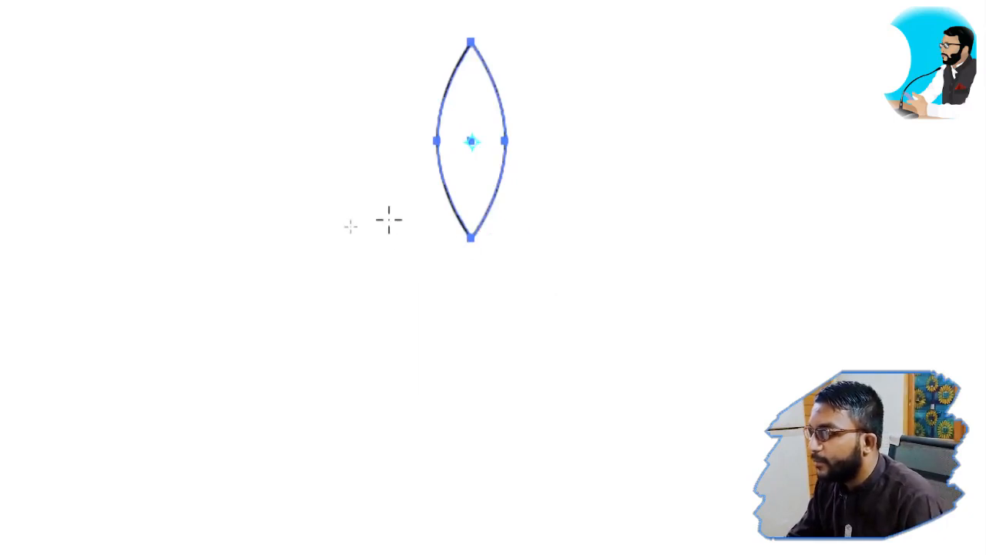
click(469, 239)
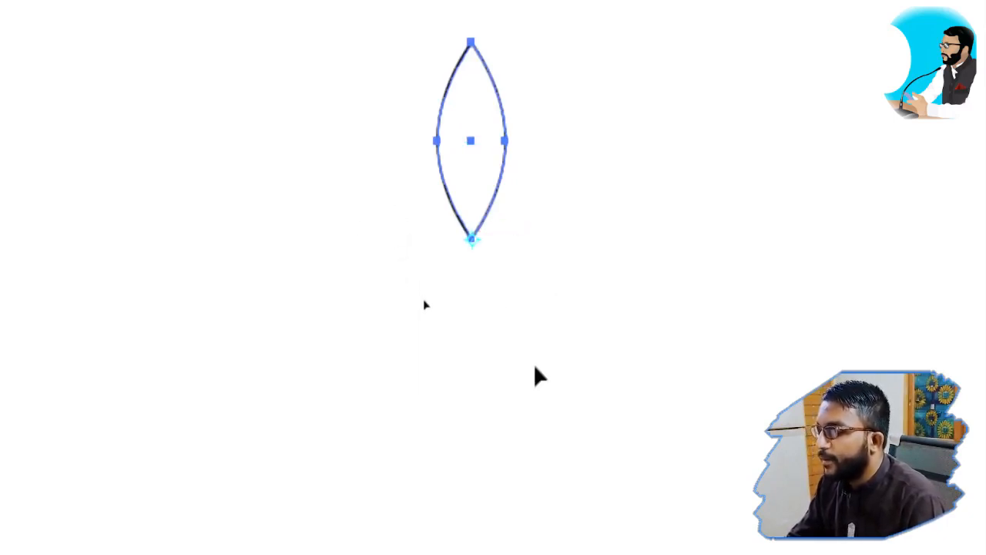
mouse_move(480, 80)
mouse_down()
mouse_move(520, 95)
mouse_move(590, 229)
mouse_move(282, 398)
mouse_move(586, 116)
mouse_move(607, 219)
mouse_move(495, 84)
mouse_move(472, 83)
mouse_up()
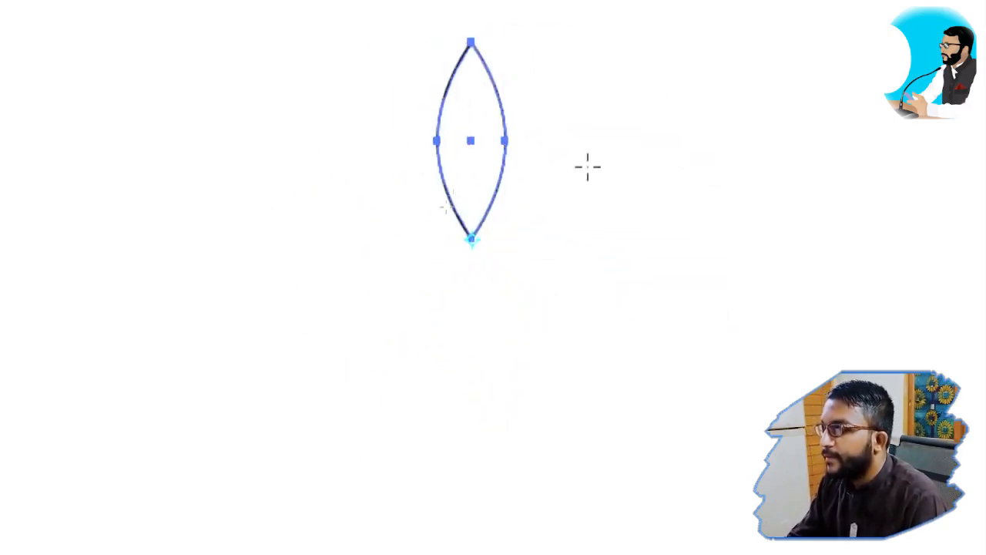
Move the Rotate tool's pivot point to the empty area below the petal's bottom tip
click(481, 399)
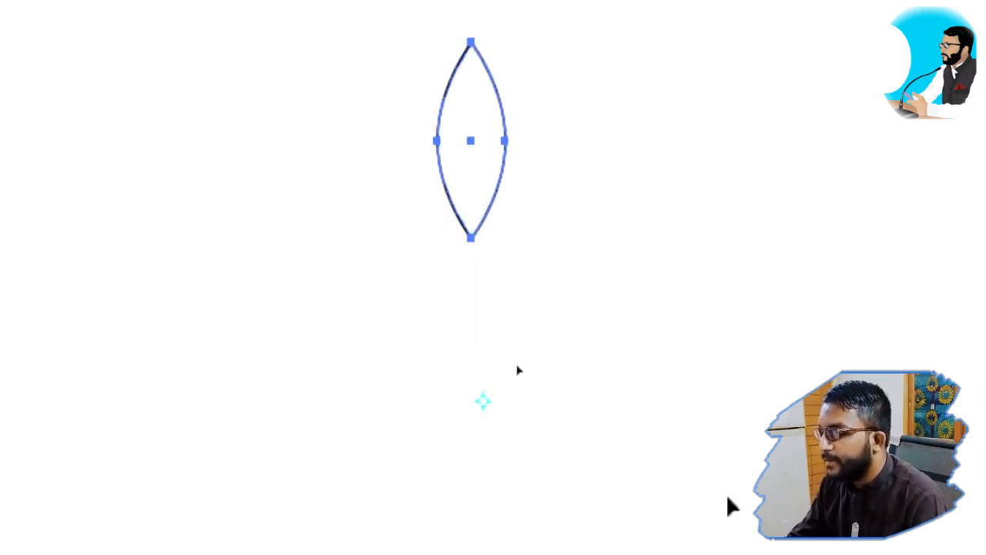
drag(456, 88, 456, 145)
key(v)
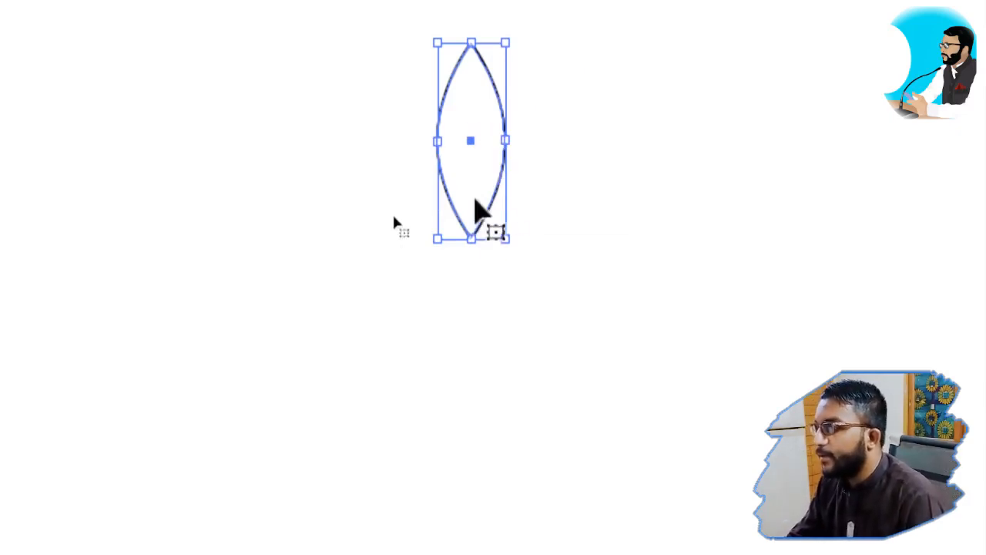
key(p)
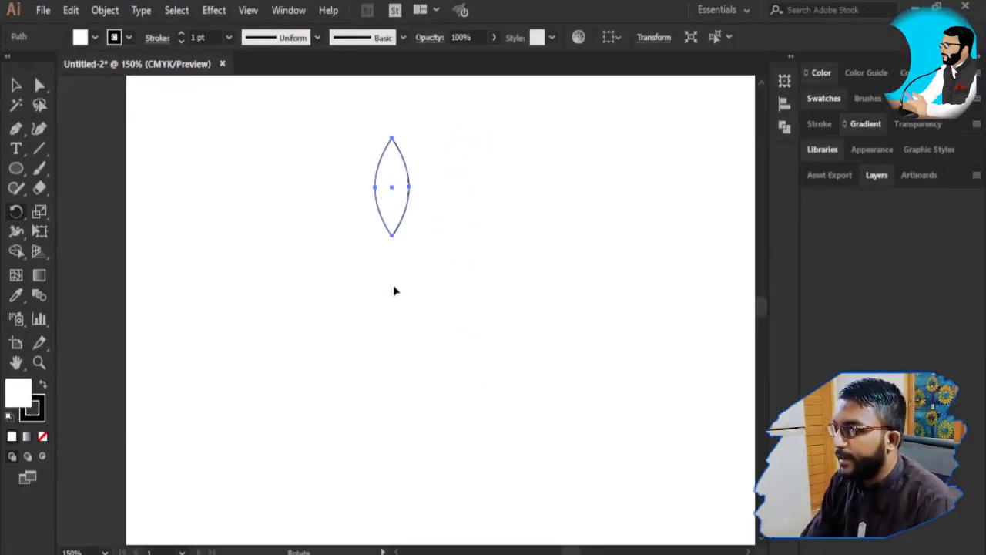
Show the rulers and place a vertical guide running through the petal's tips and the rotation pivot
key(ctrl+r)
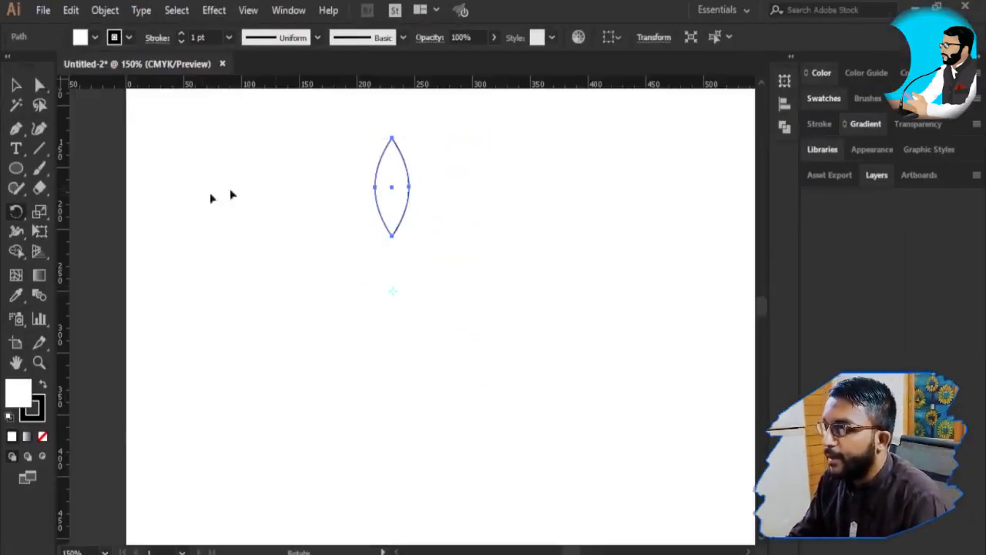
key(ctrl)
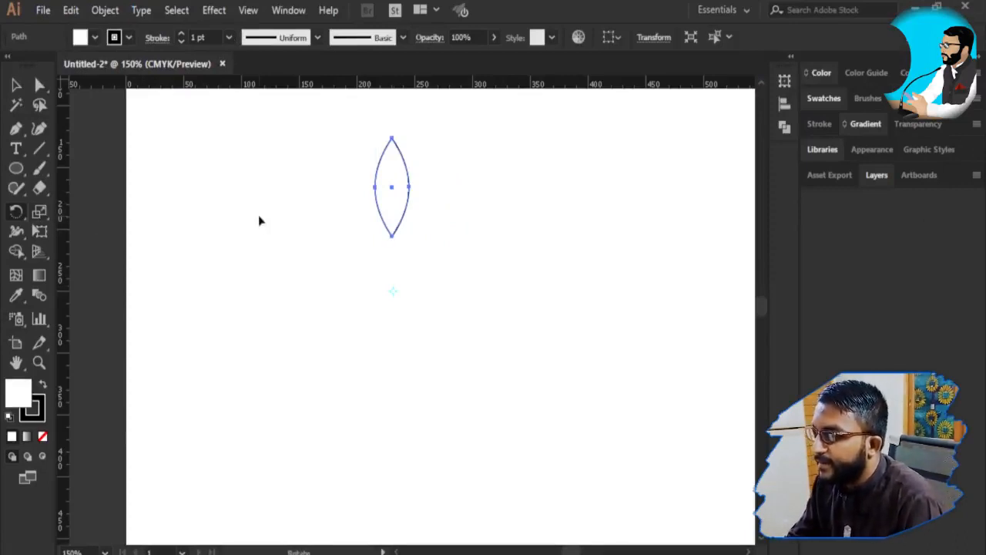
key(ctrl+r)
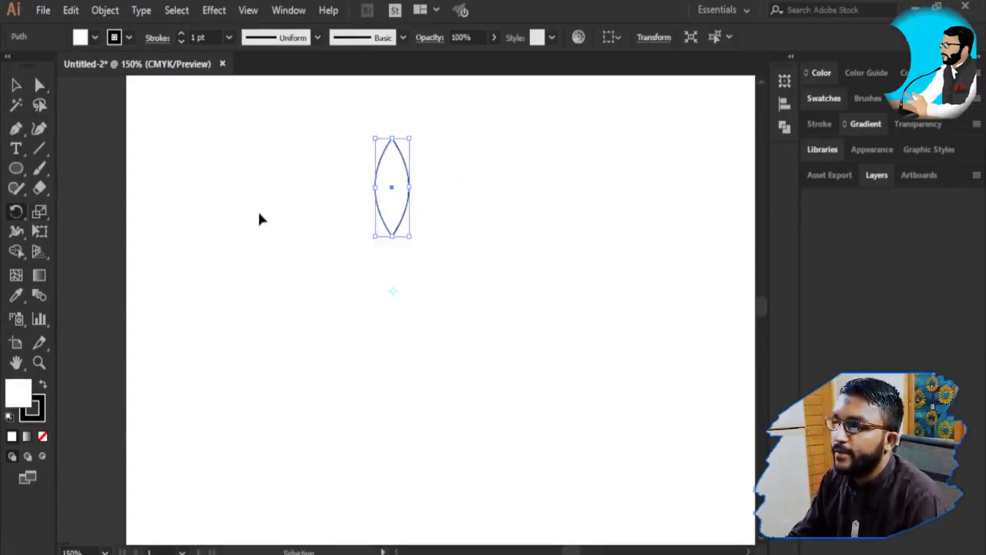
key(ctrl+r)
key(ctrl)
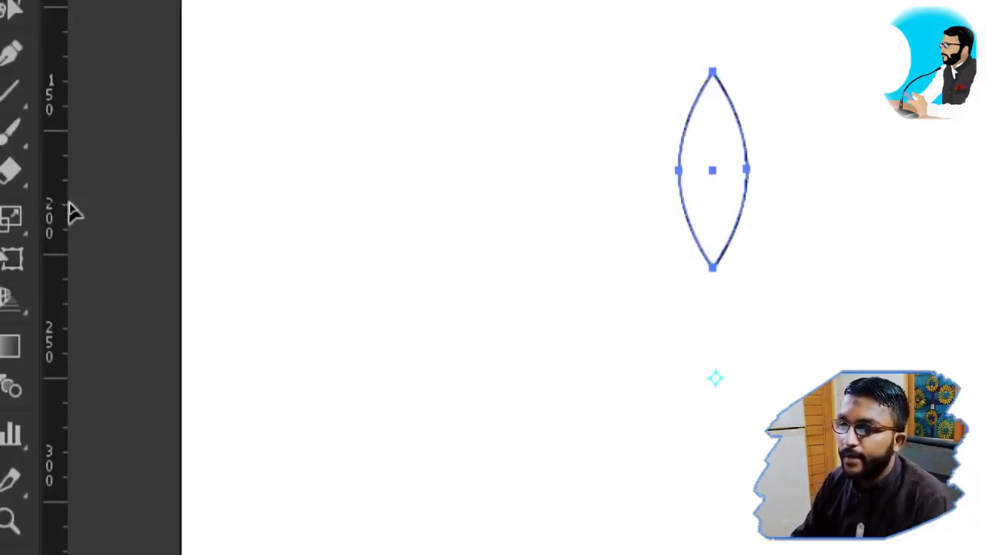
key(ctrl)
drag(56, 206, 549, 250)
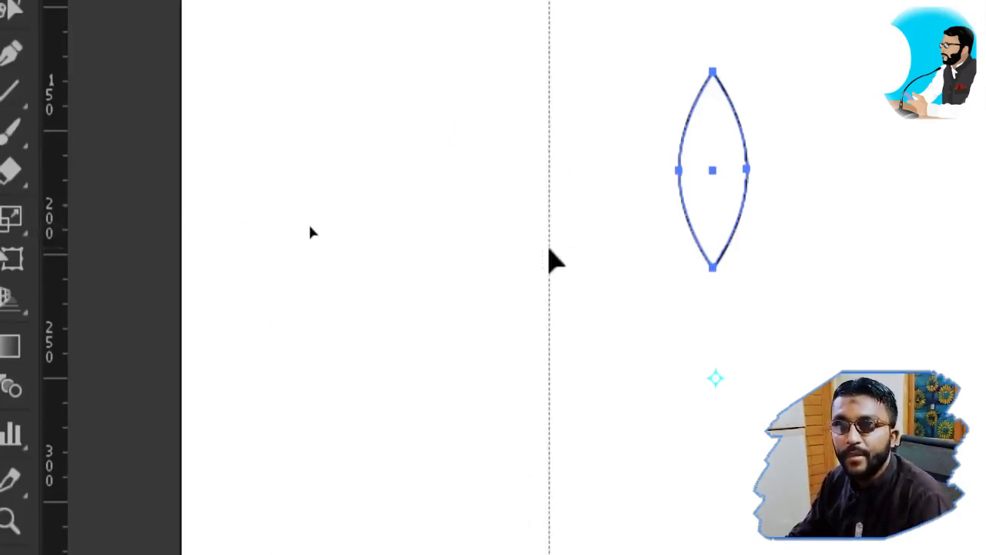
drag(549, 249, 715, 242)
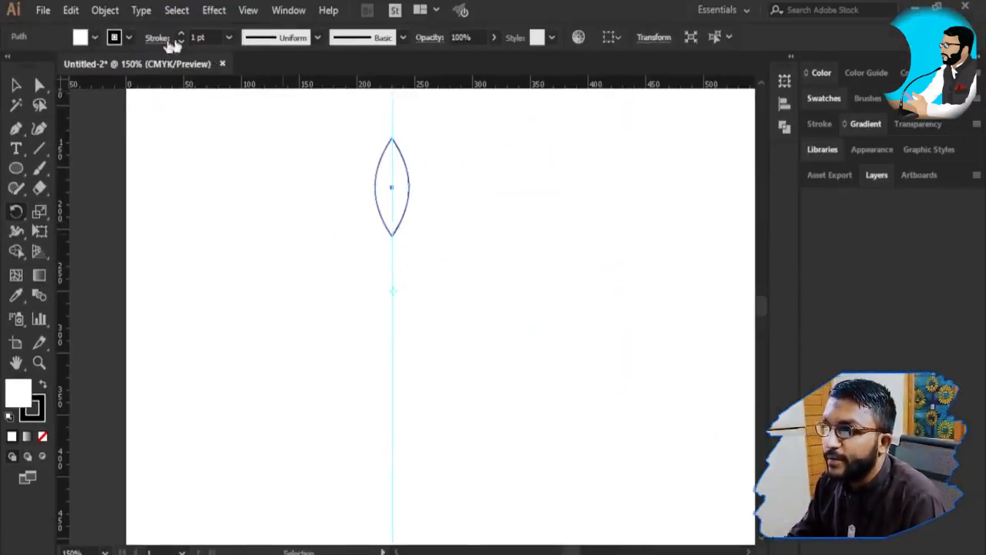
Hide the guides and show them again, keeping the petal selected
click(248, 11)
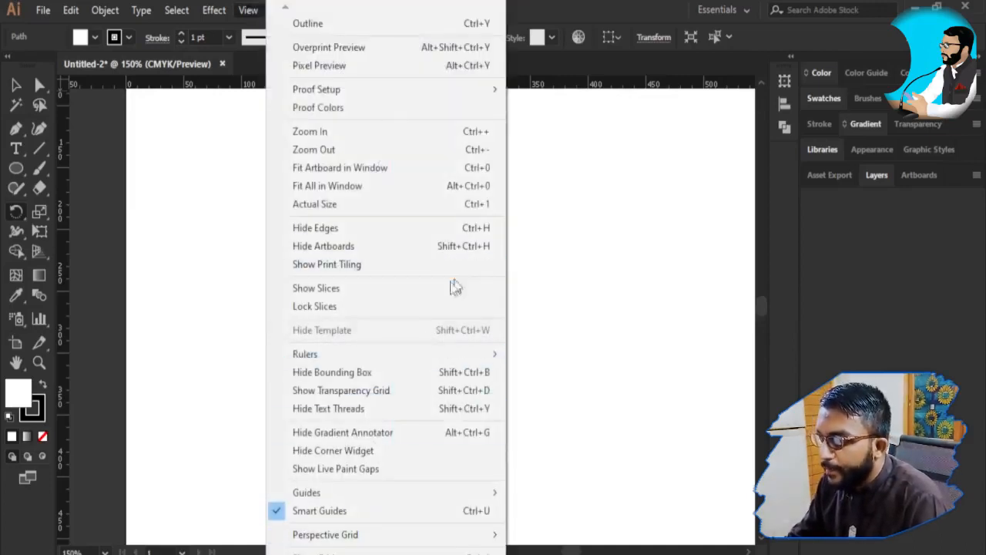
mouse_move(497, 362)
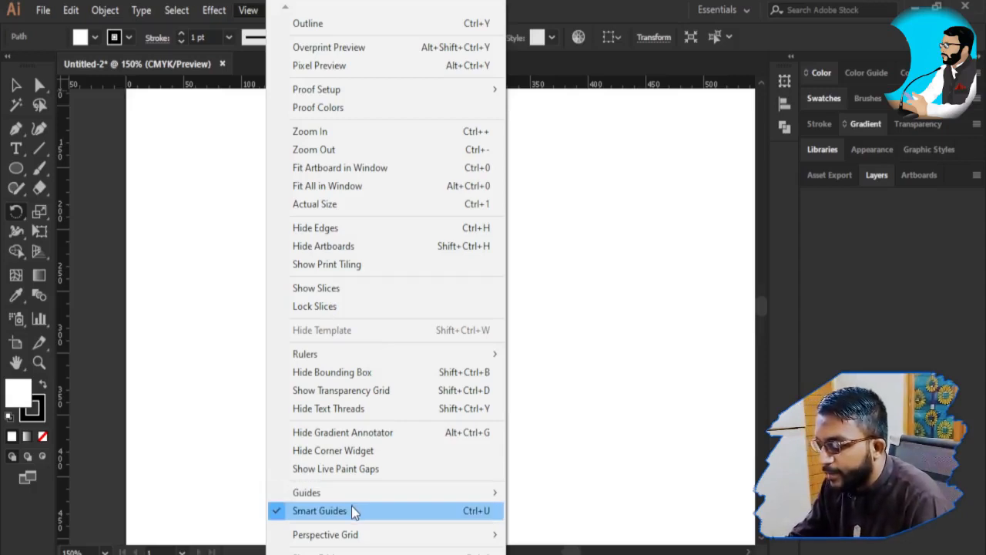
mouse_move(378, 496)
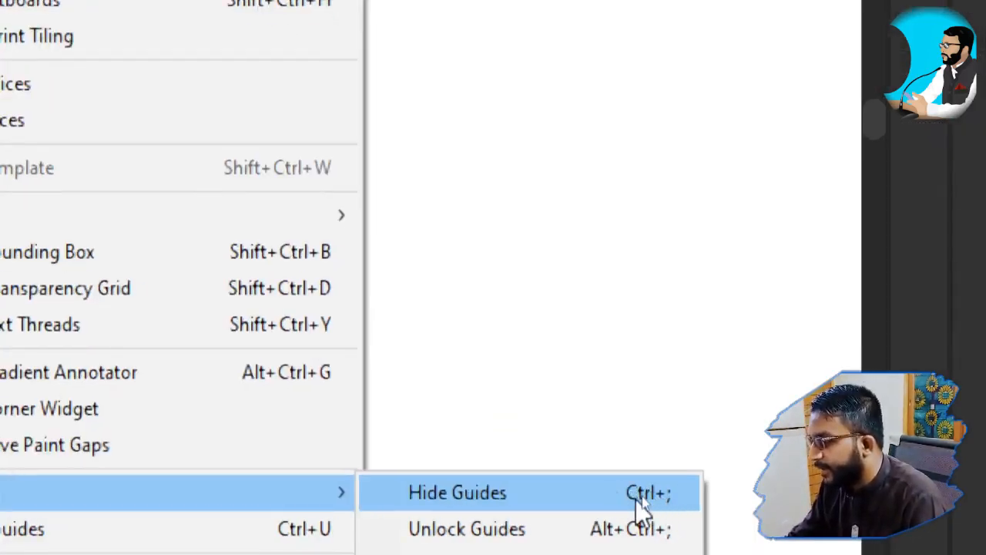
click(636, 500)
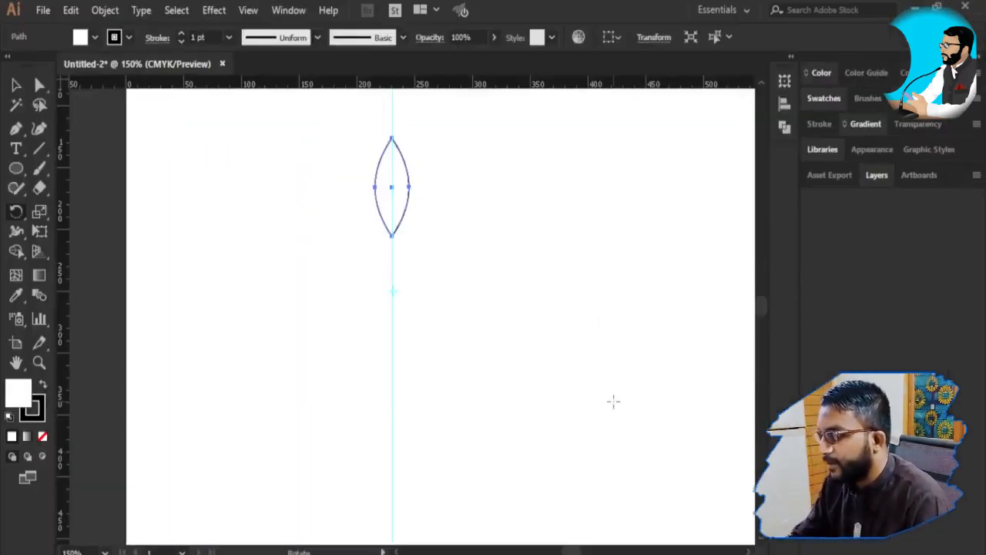
key(ctrl)
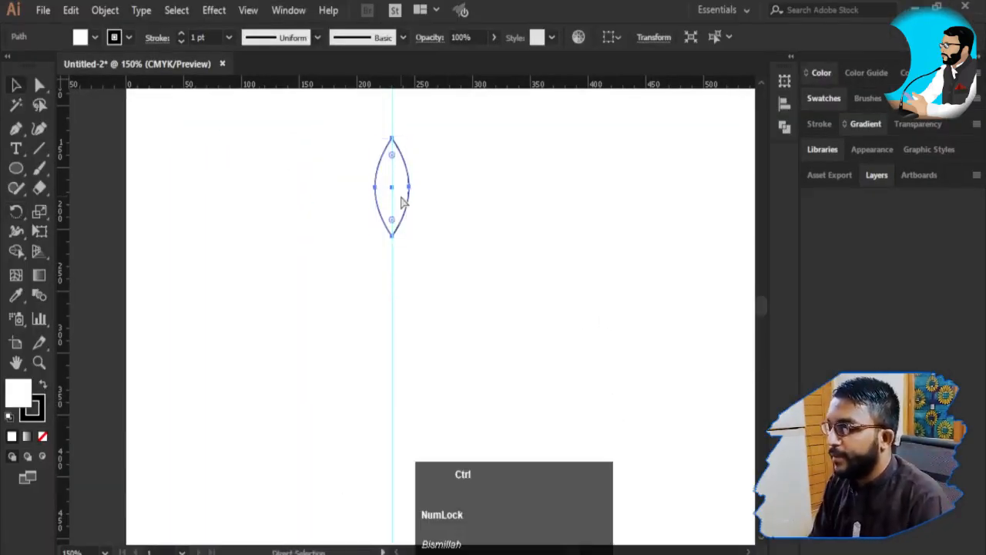
ctrl+click(401, 200)
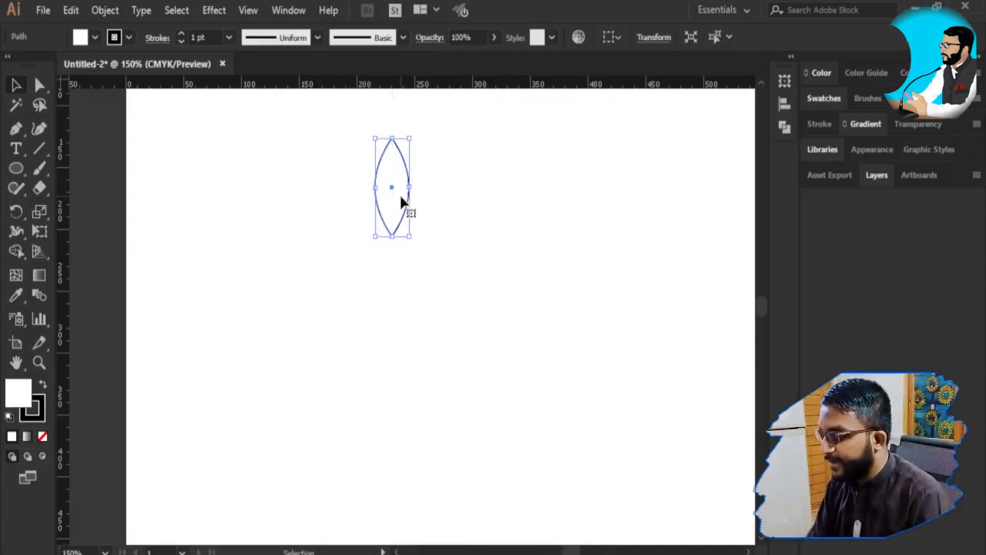
key(ctrl)
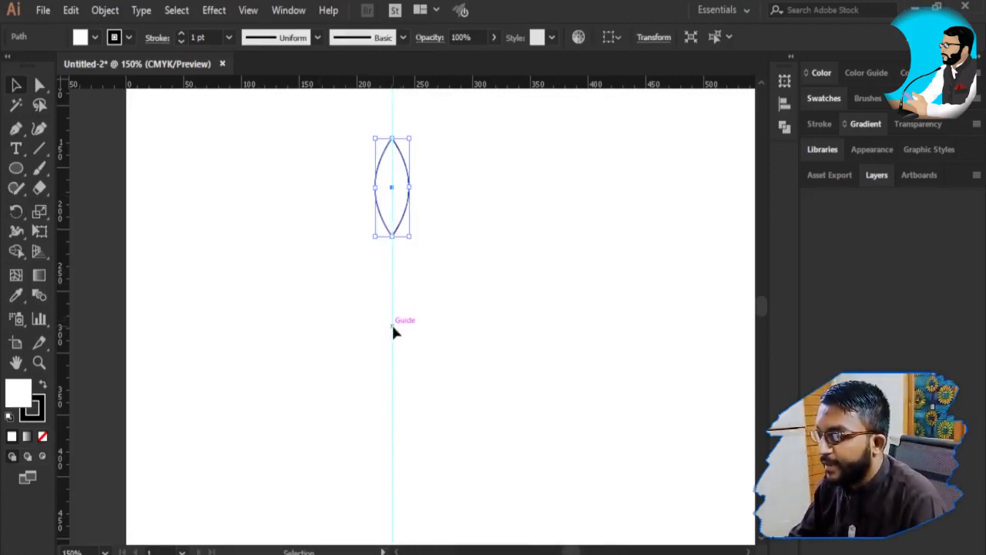
Set the petal's rotation pivot on the vertical guide, about one petal length below its bottom tip, and undo a trial freehand rotation
key(r)
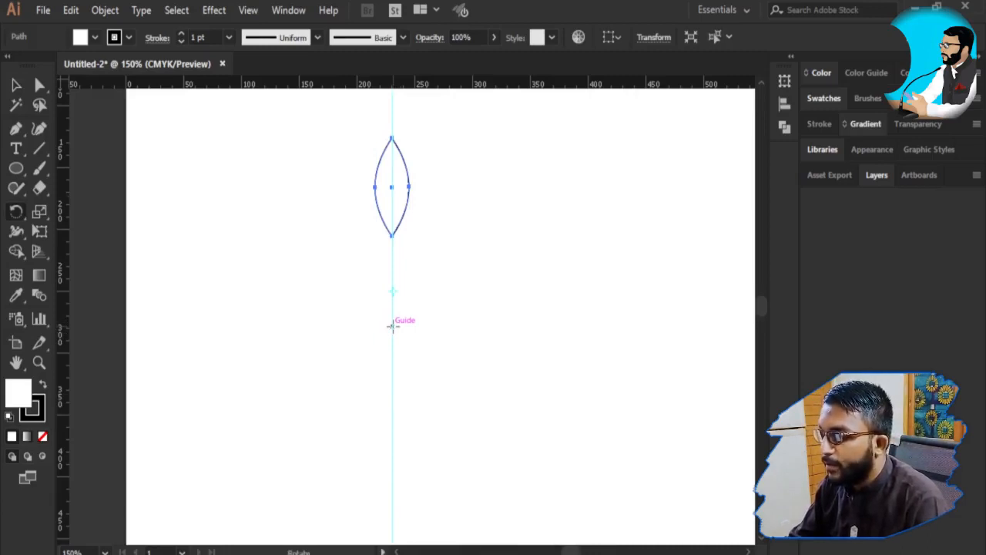
key(super+plus)
key(super+plus)
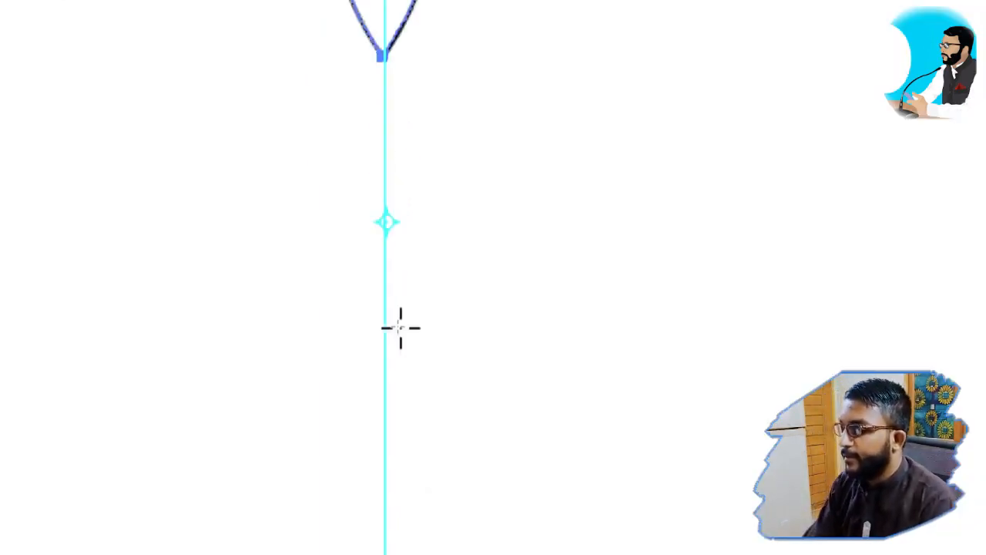
click(382, 367)
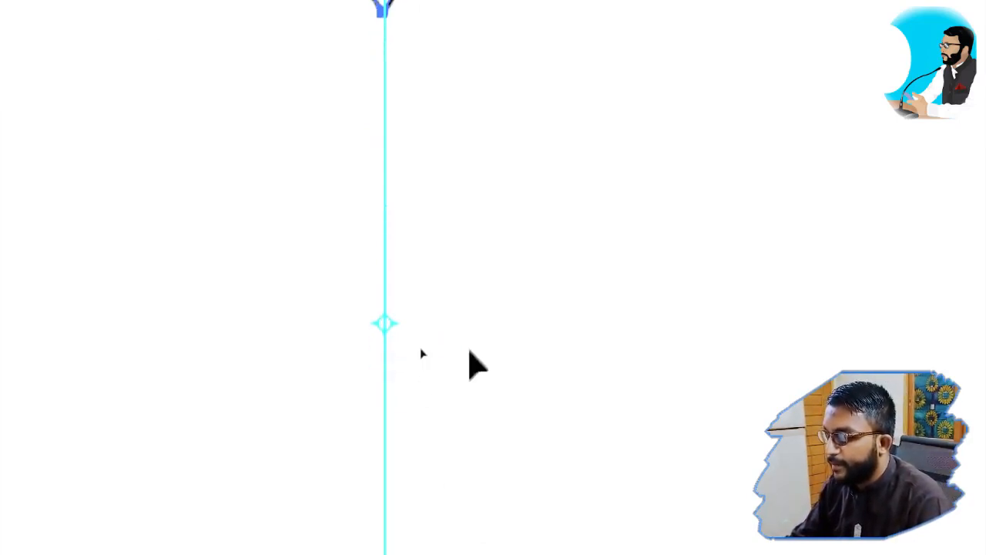
key(super+minus)
key(super+minus)
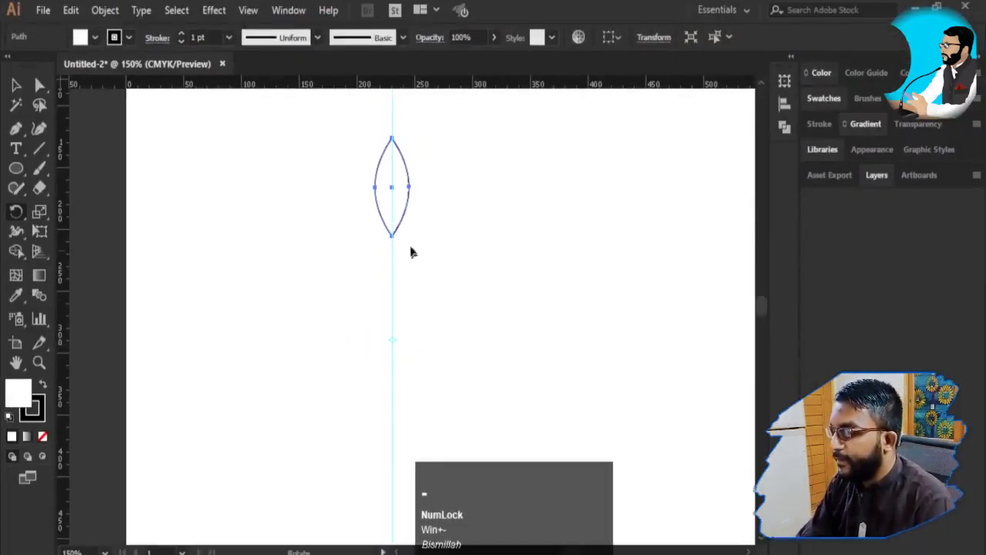
drag(398, 183, 381, 222)
key(ctrl+z)
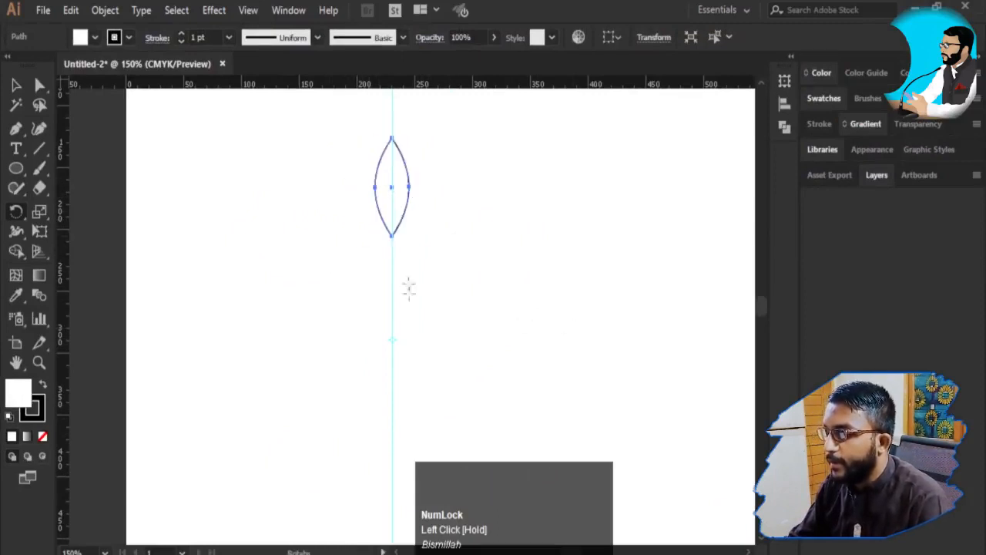
Open the Rotate options for the pivot on the guide, with the preview enabled and the angle at 0°
click(392, 341)
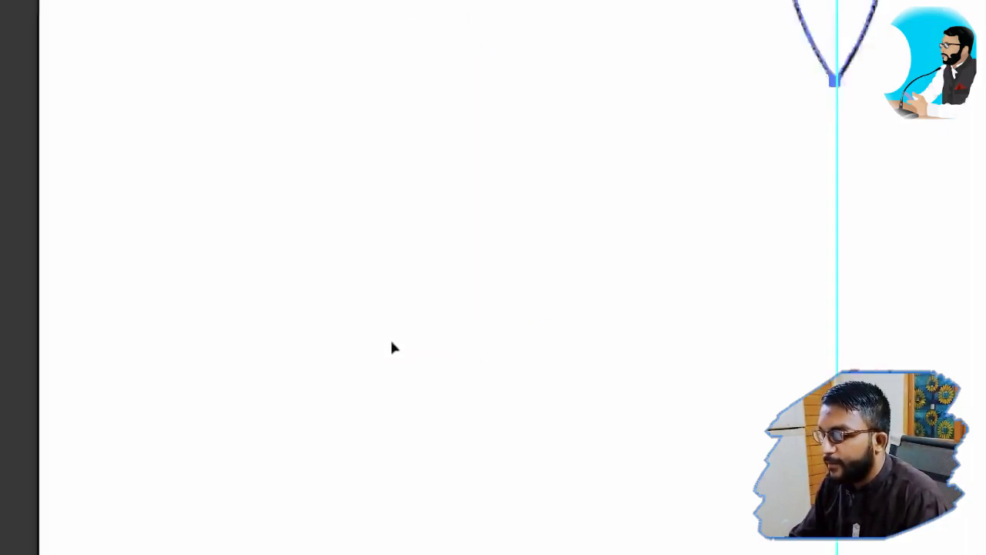
key(super+minus)
key(super+minus)
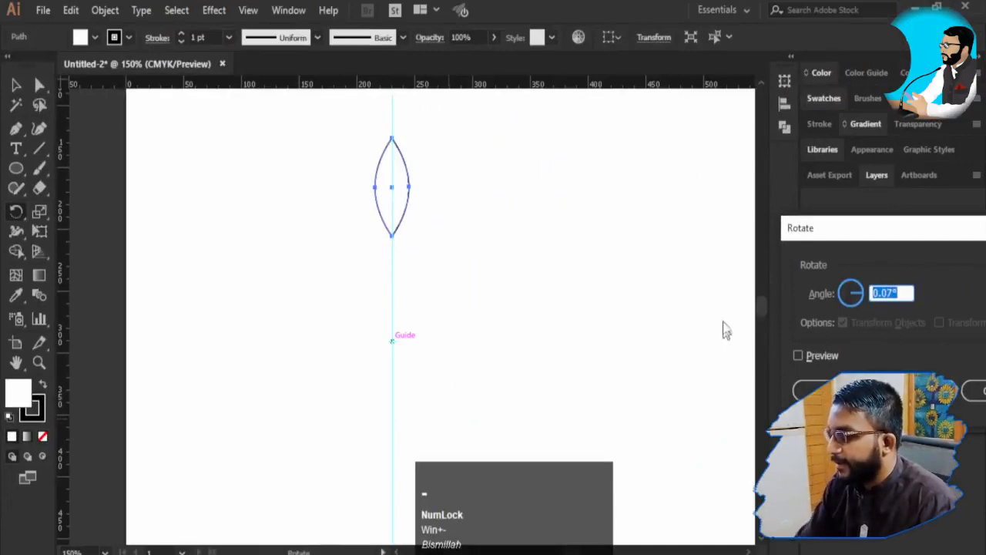
drag(820, 238, 516, 162)
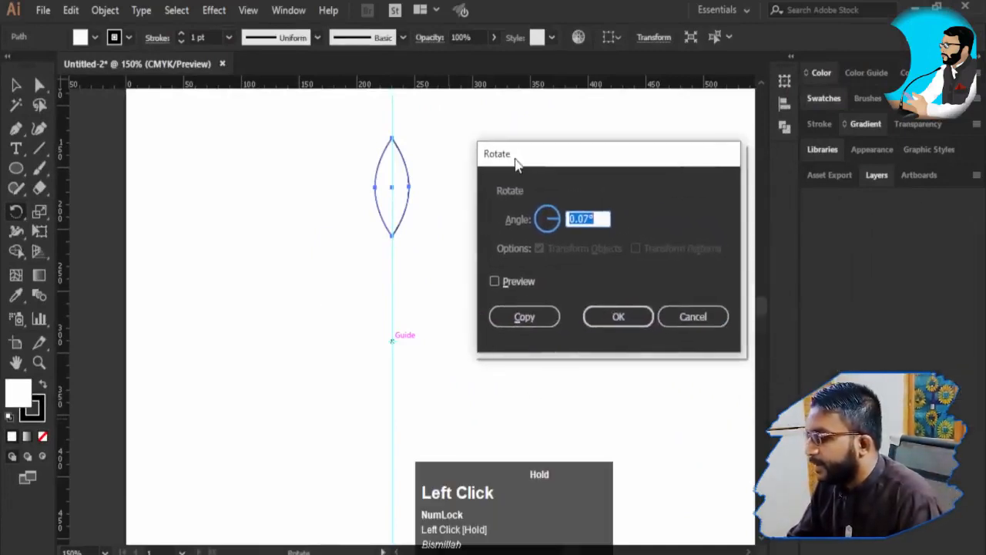
click(516, 283)
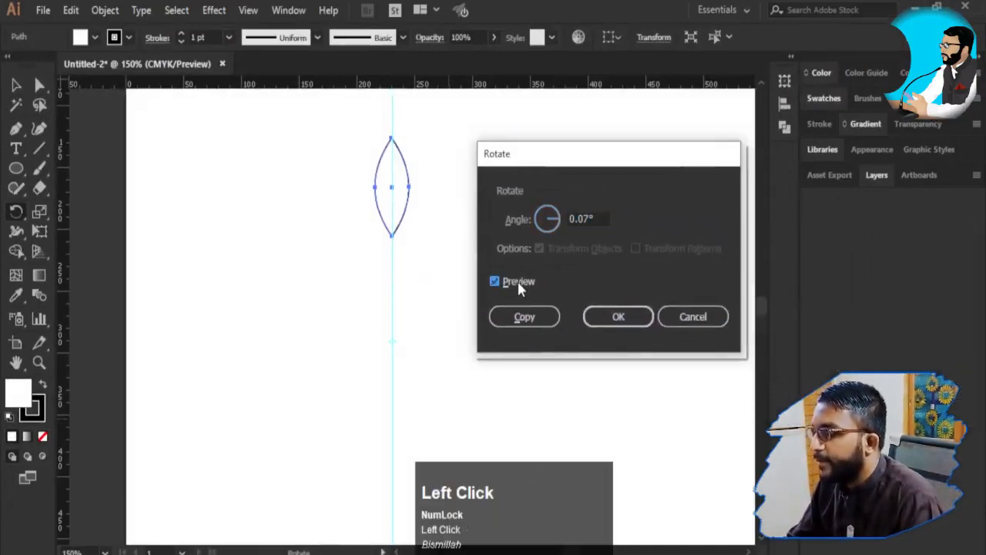
double_click(590, 219)
text(0)
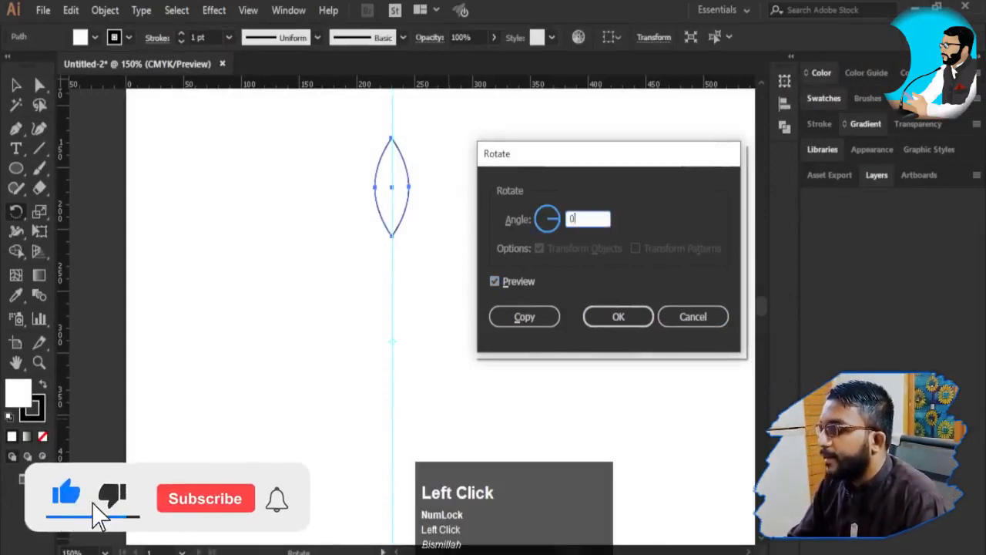
key(Tab)
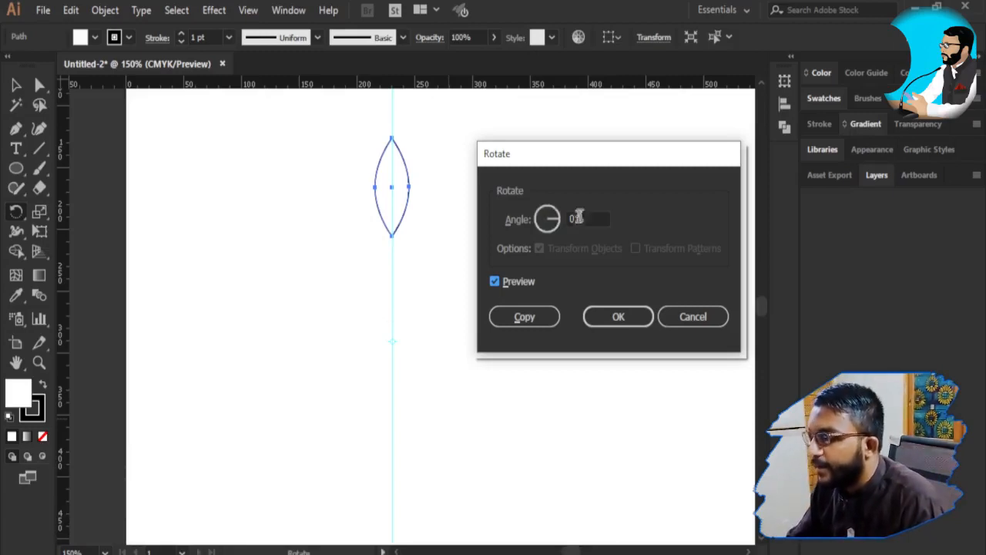
Create a copy of the petal rotated 30° about the pivot on the guide
click(589, 219)
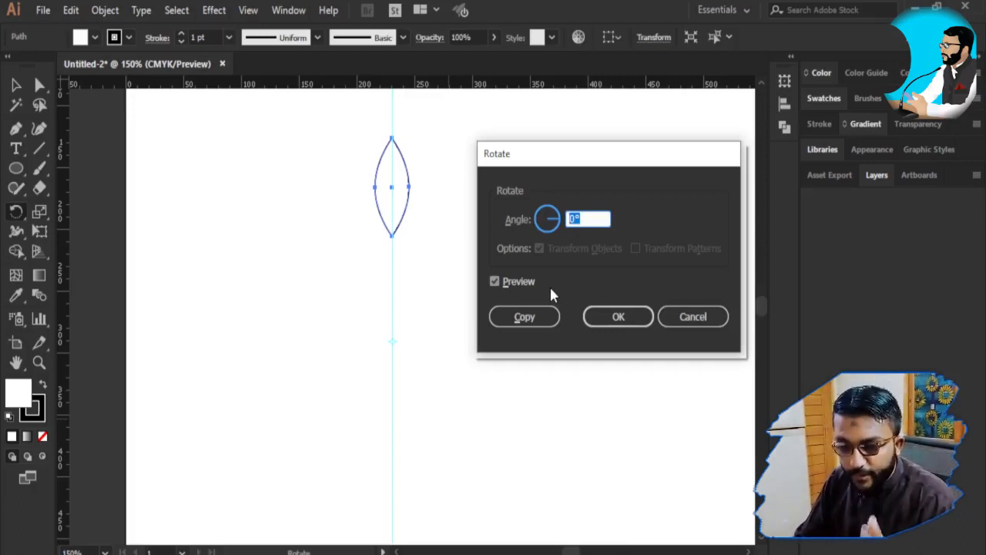
text(30)
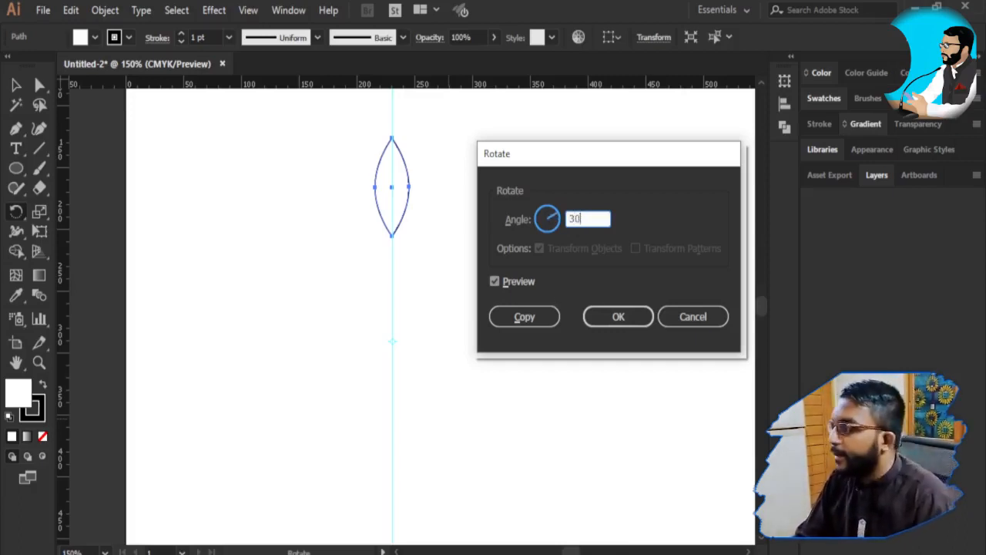
key(Tab)
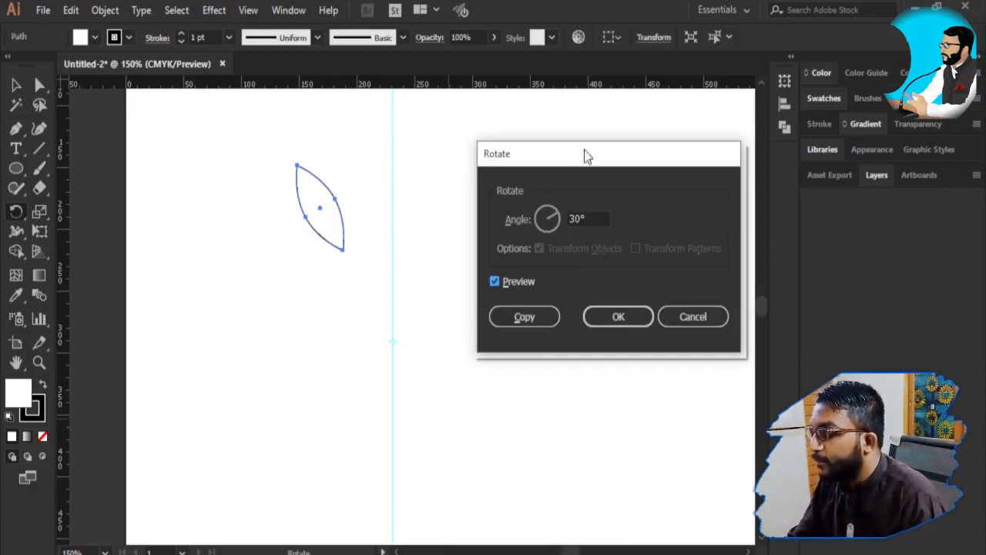
drag(584, 153, 501, 171)
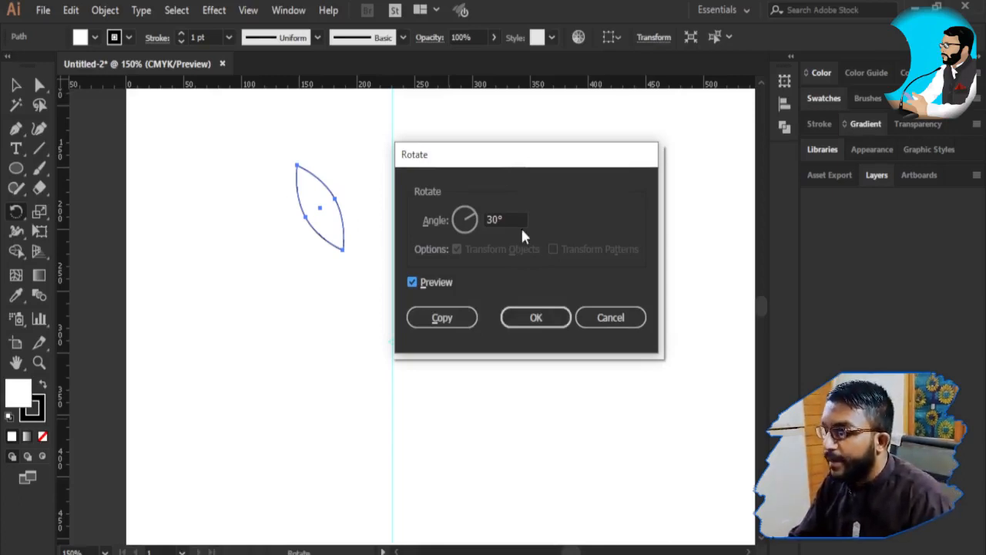
click(444, 319)
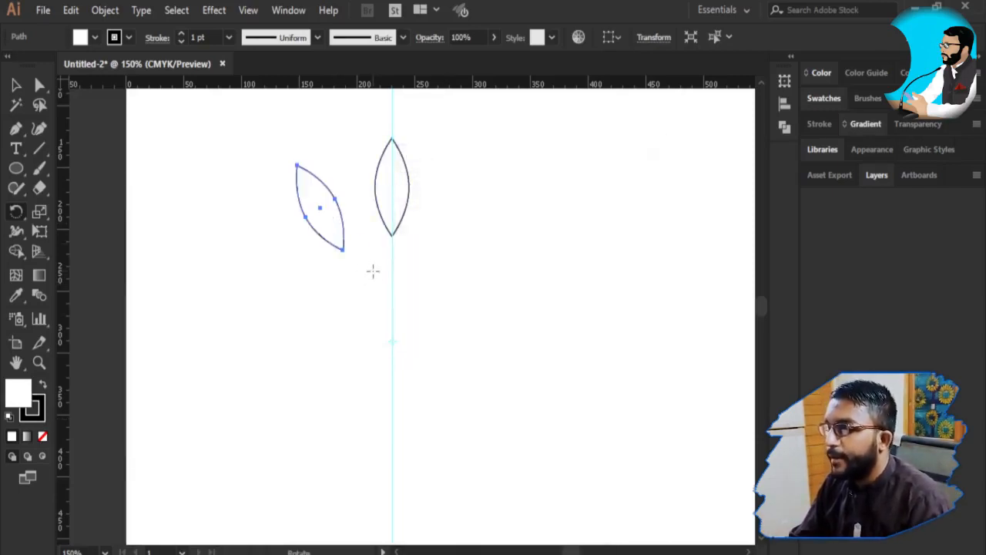
Repeat the 30° rotated copy around the pivot on the guide until the petals form a complete ring
key(ctrl)
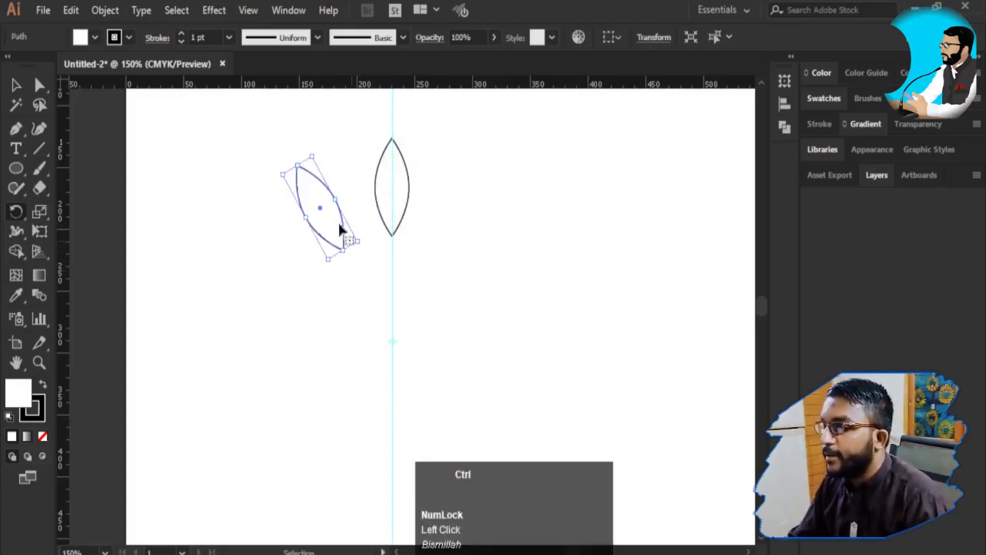
key(ctrl+d)
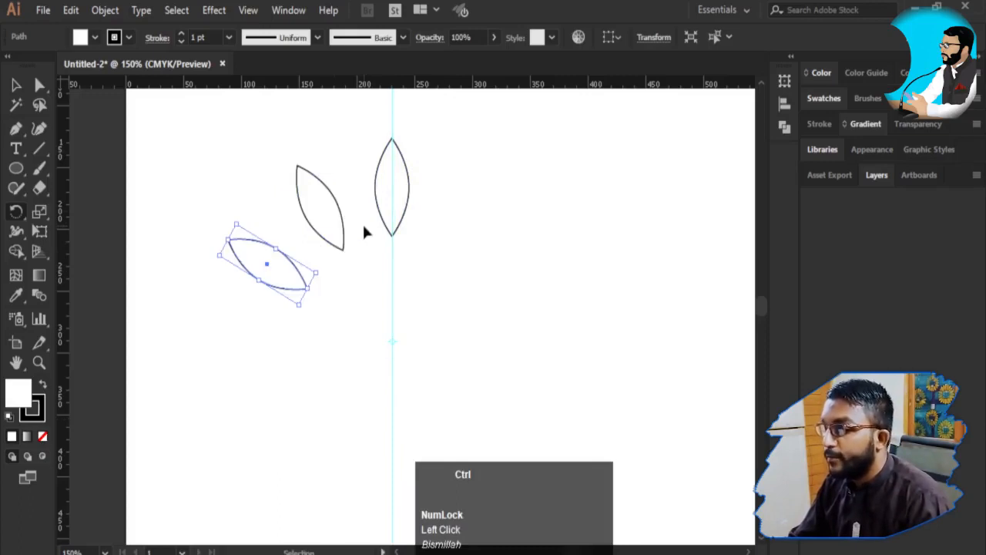
key(ctrl+d)
key(ctrl+d)
key(ctrl+d)
key(ctrl+d)
key(ctrl+d)
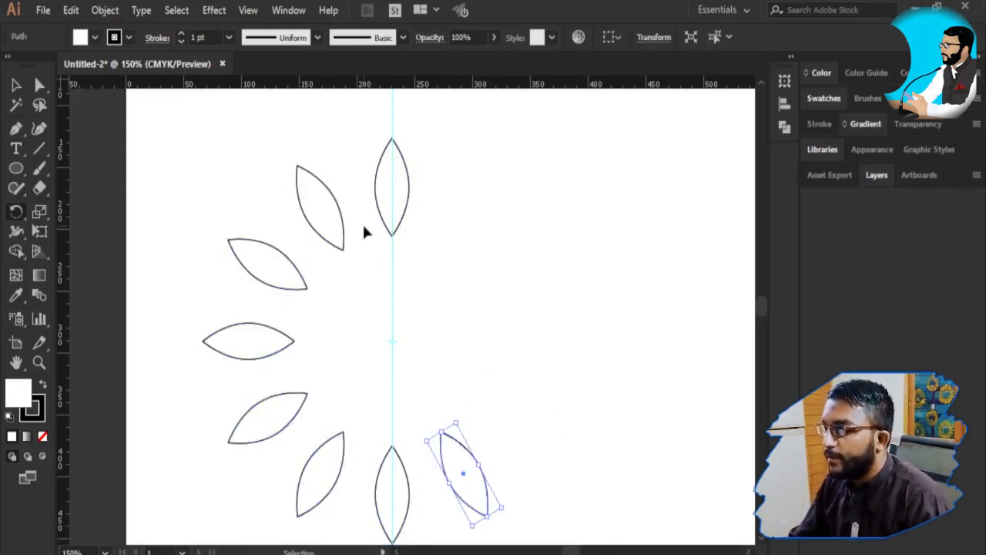
key(ctrl+d)
key(ctrl+d)
key(ctrl+d)
key(ctrl+d)
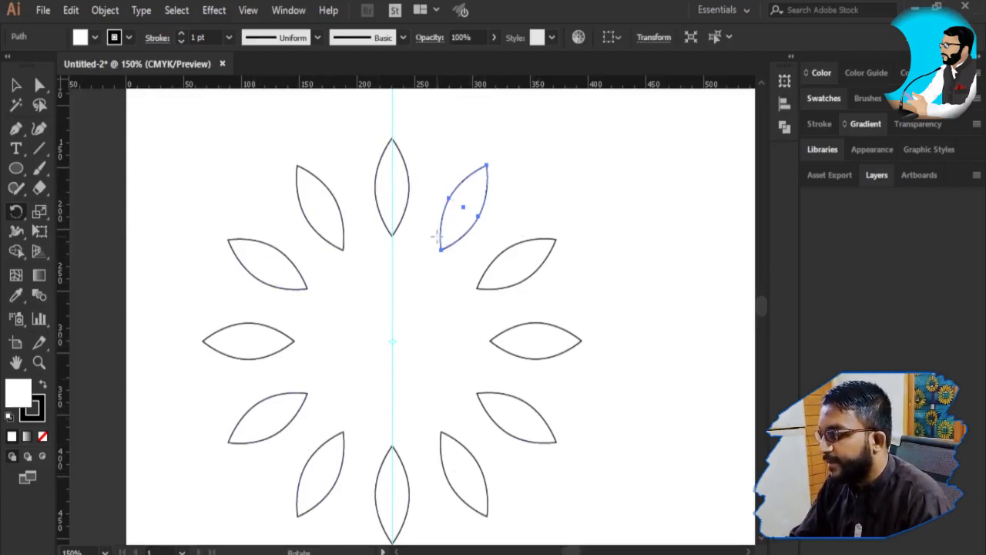
Select all petals of the ring, scale them down to about half size around their common centre, and undo the scaling
key(v)
click(398, 192)
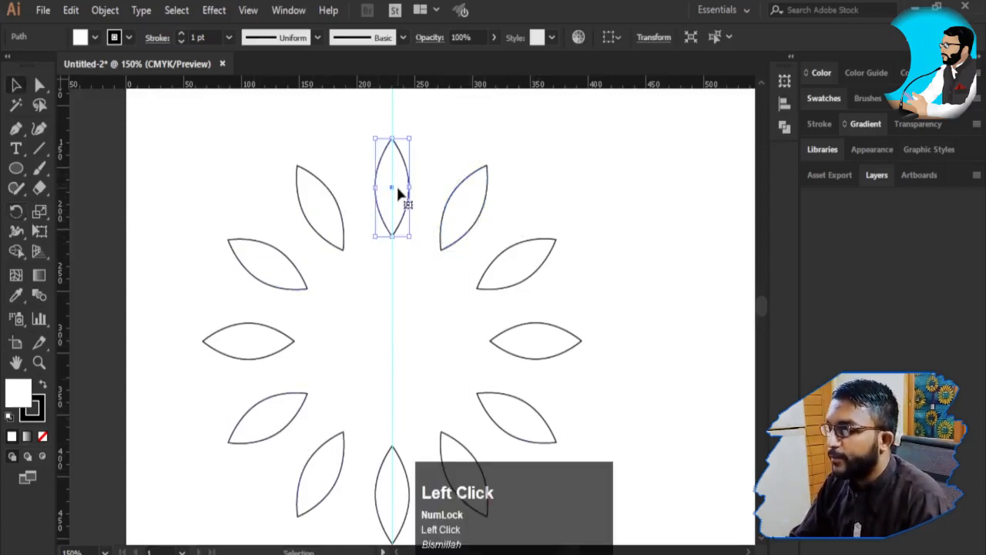
drag(186, 134, 644, 512)
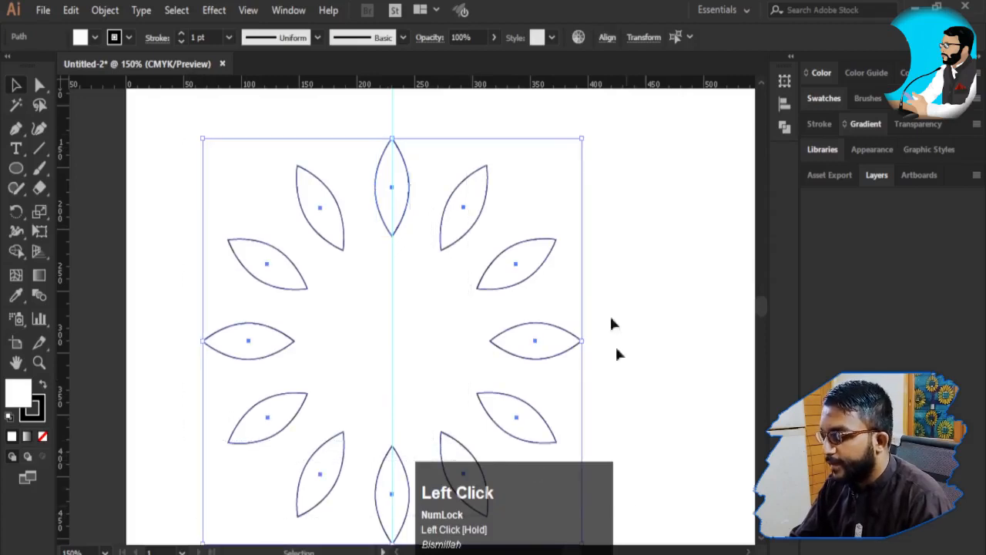
drag(585, 138, 491, 236)
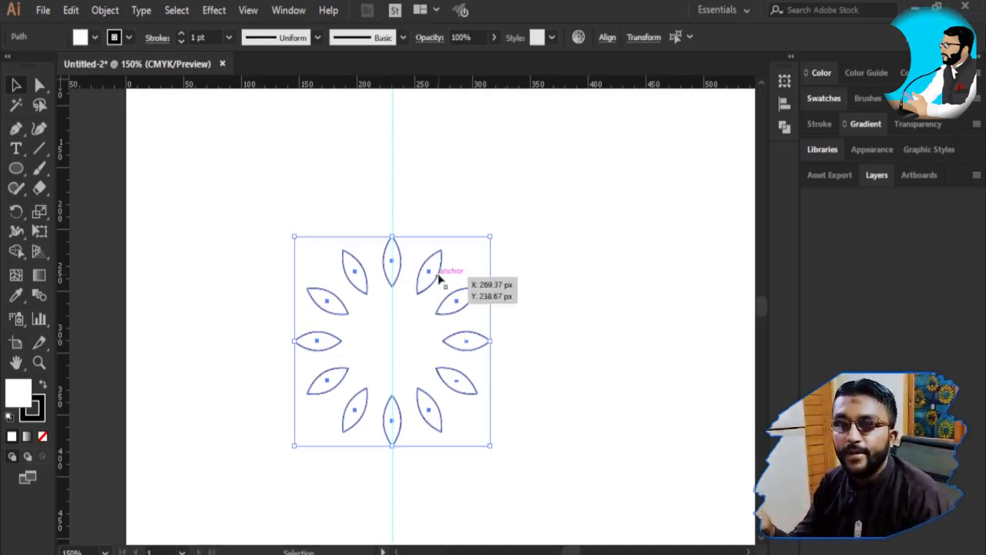
drag(305, 216, 579, 266)
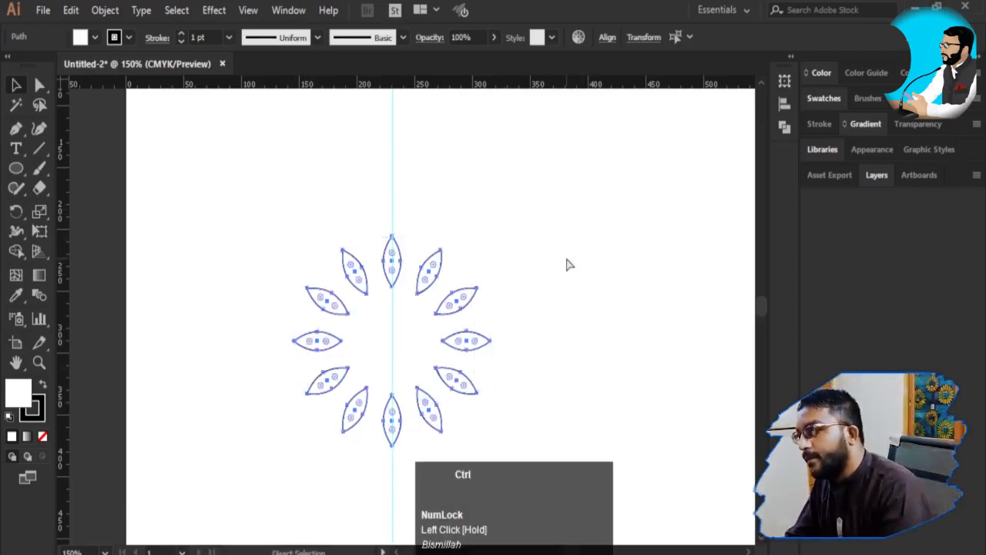
key(ctrl+z)
key(ctrl+z)
Delete every petal of the ring except the uppermost upright one on the vertical guide
click(513, 219)
drag(556, 164, 419, 470)
key(Delete)
drag(202, 220, 406, 540)
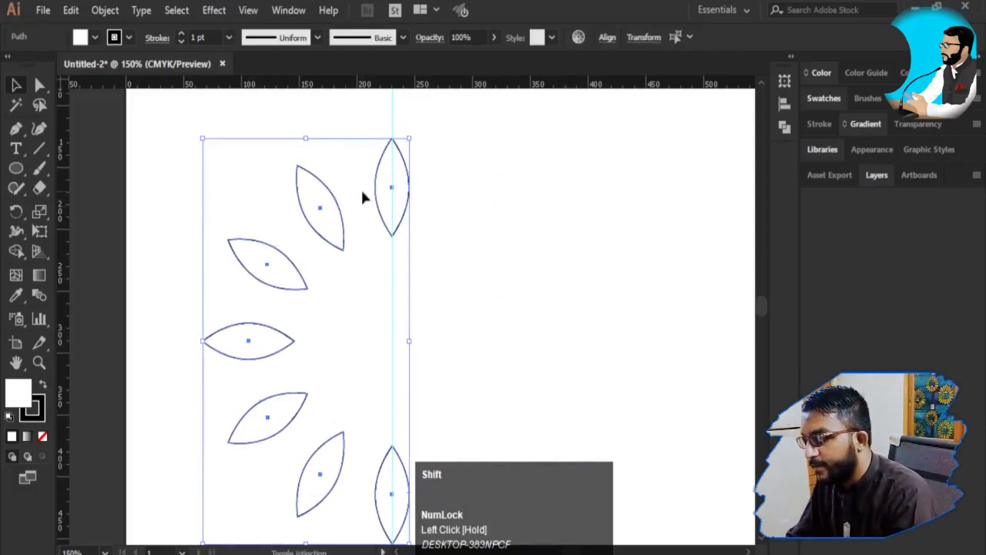
shift+click(382, 219)
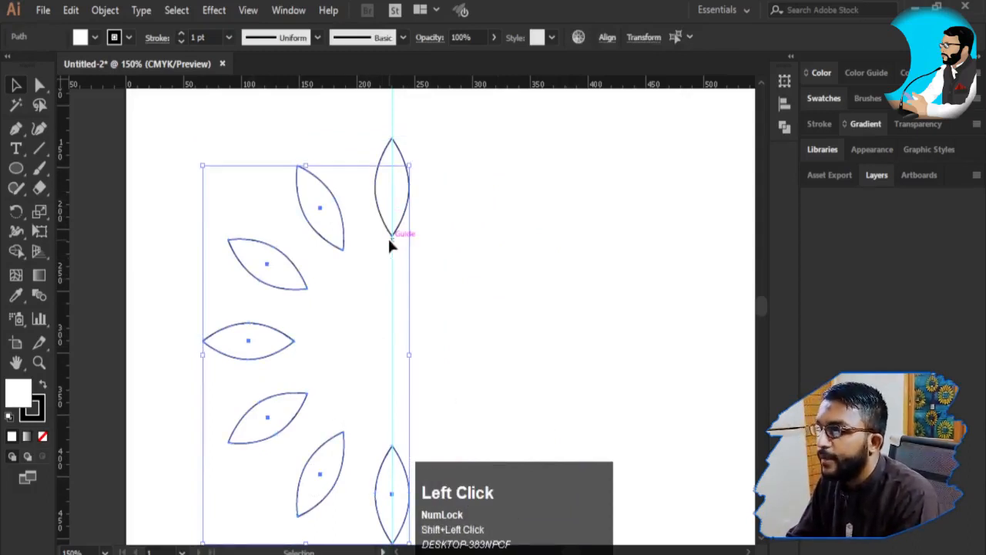
key(Delete)
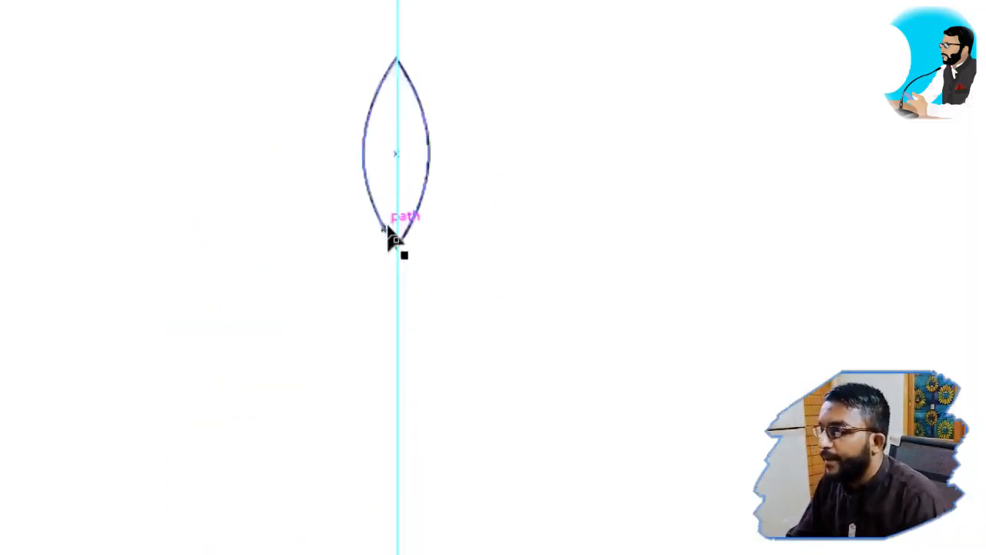
Try to create a copy of the petal rotated 15° about its bottom tip
key(l)
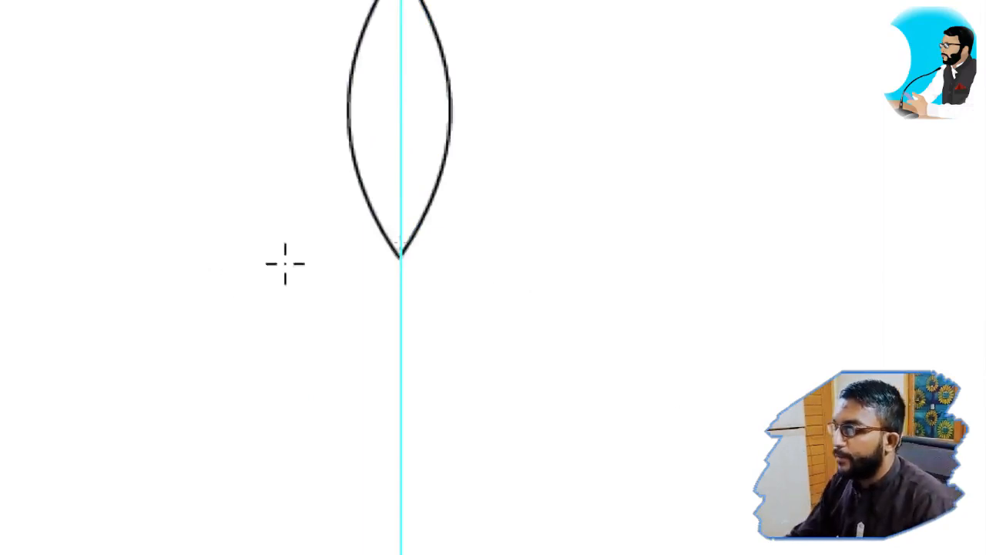
alt+click(399, 250)
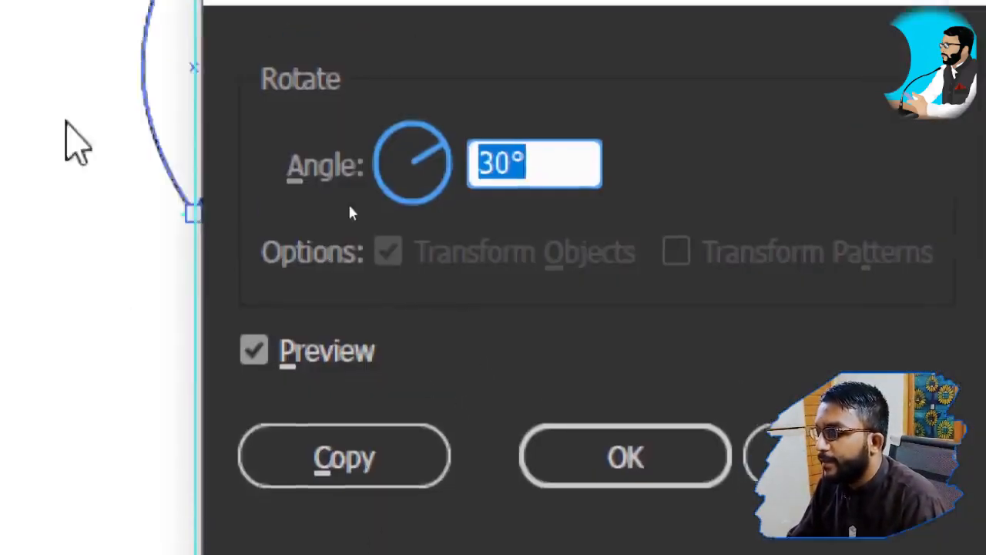
key(super+minus)
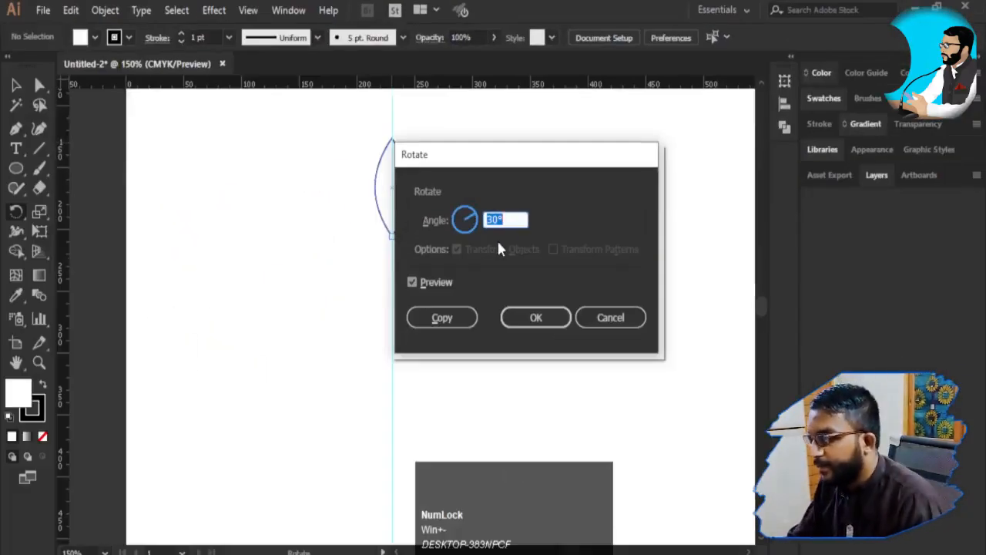
click(516, 220)
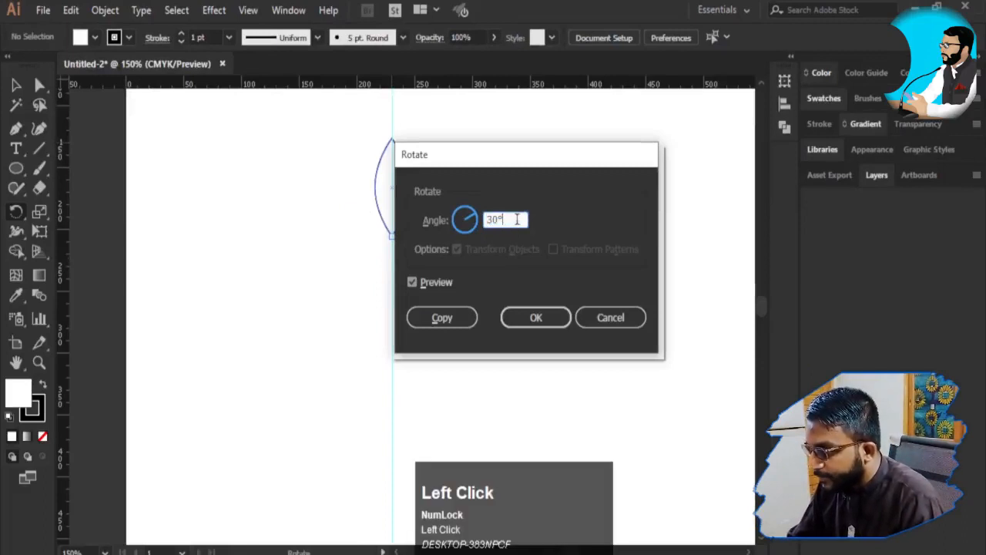
drag(517, 220, 544, 153)
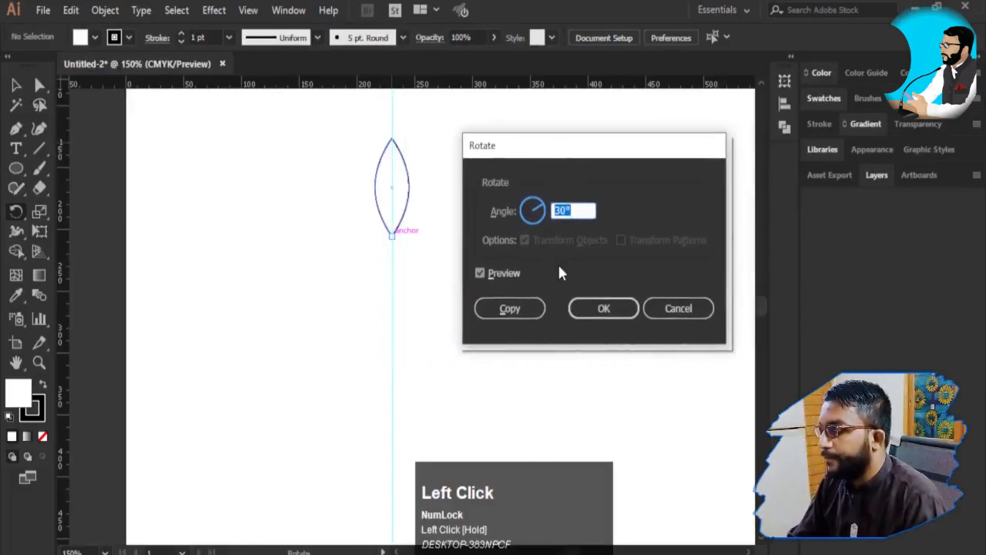
text(15)
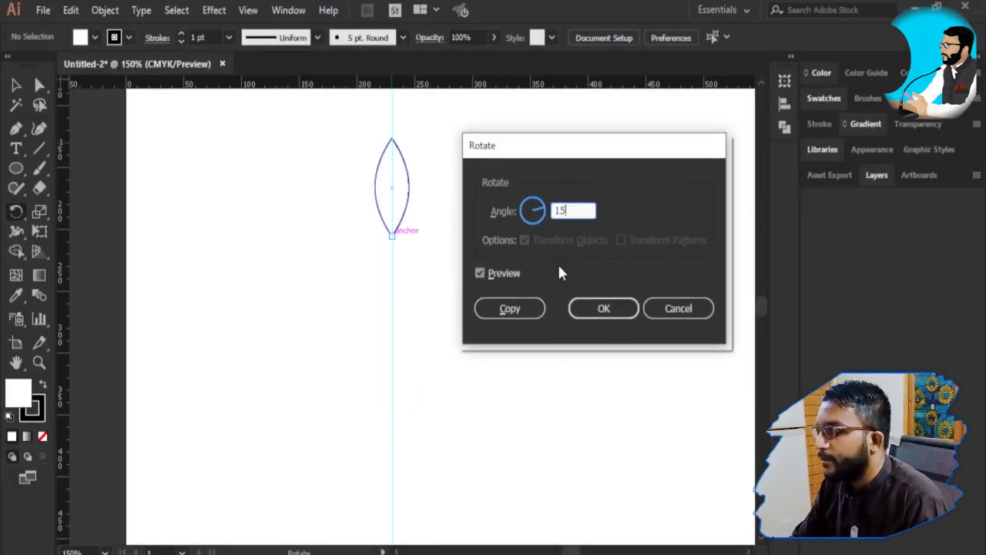
click(510, 309)
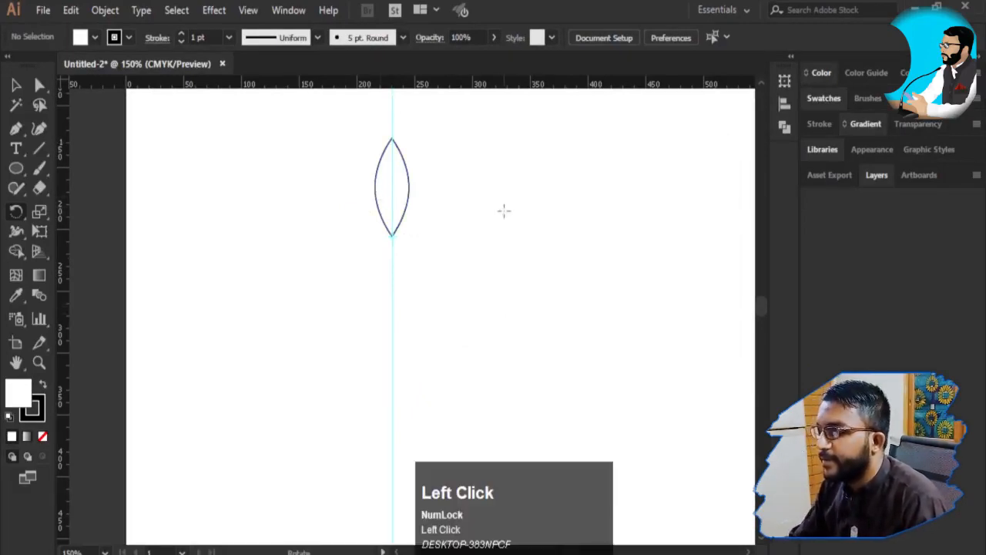
Hide the rulers and show them again, and try to copy the petal rotated 30° about its bottom tip
key(ctrl+r)
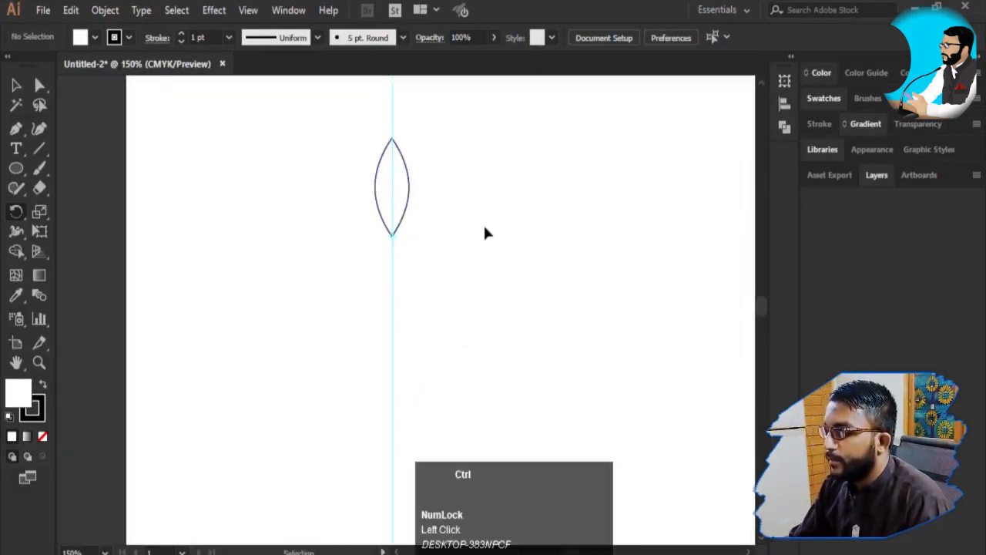
key(ctrl+r)
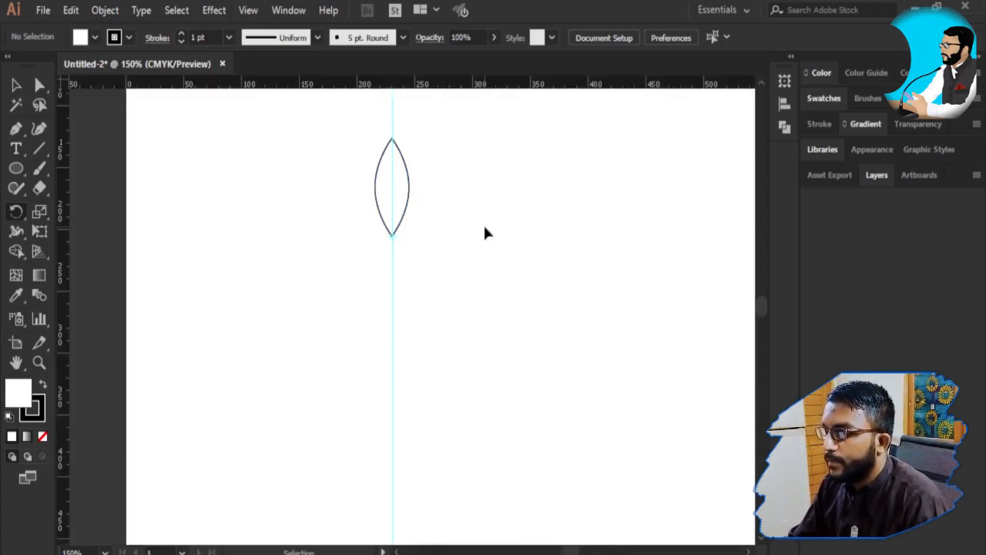
alt+click(391, 234)
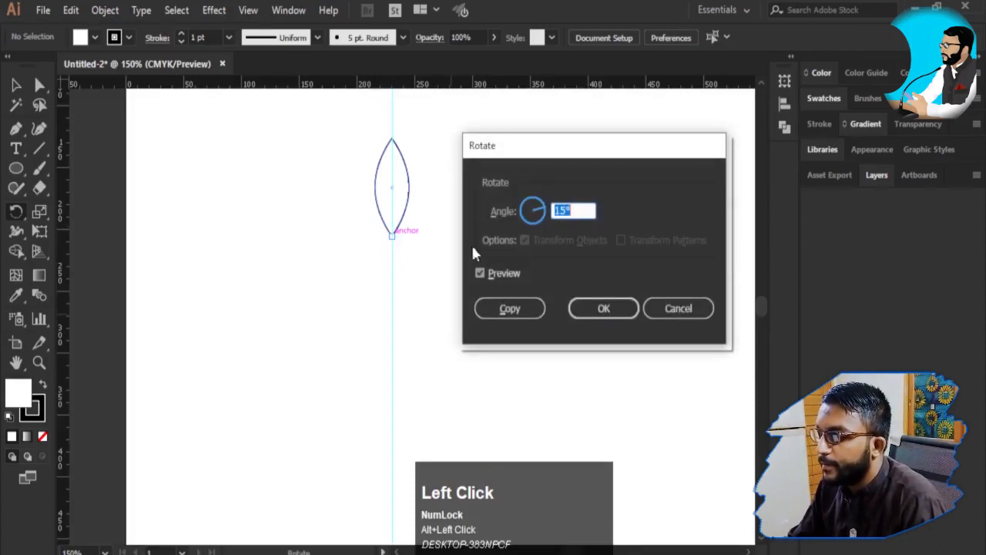
click(577, 208)
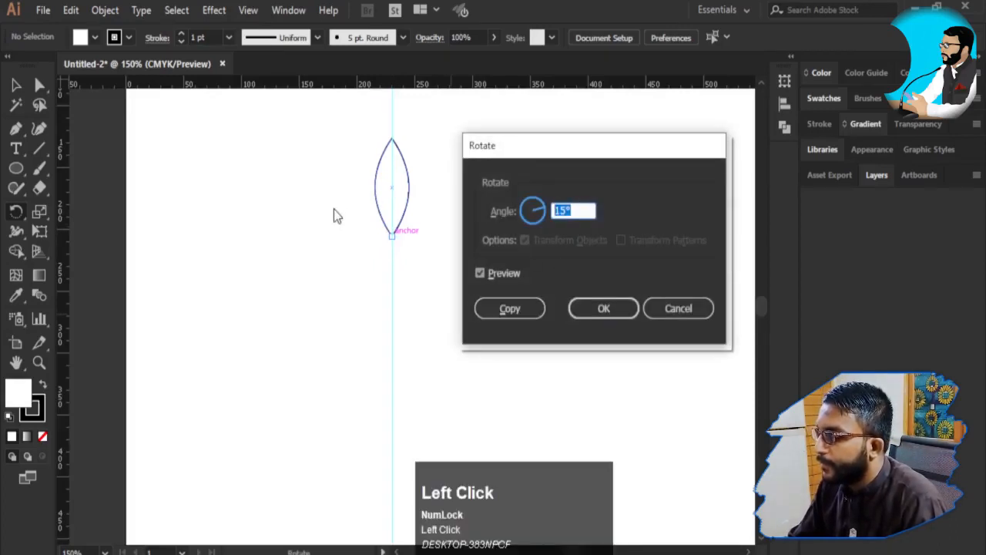
text(30)
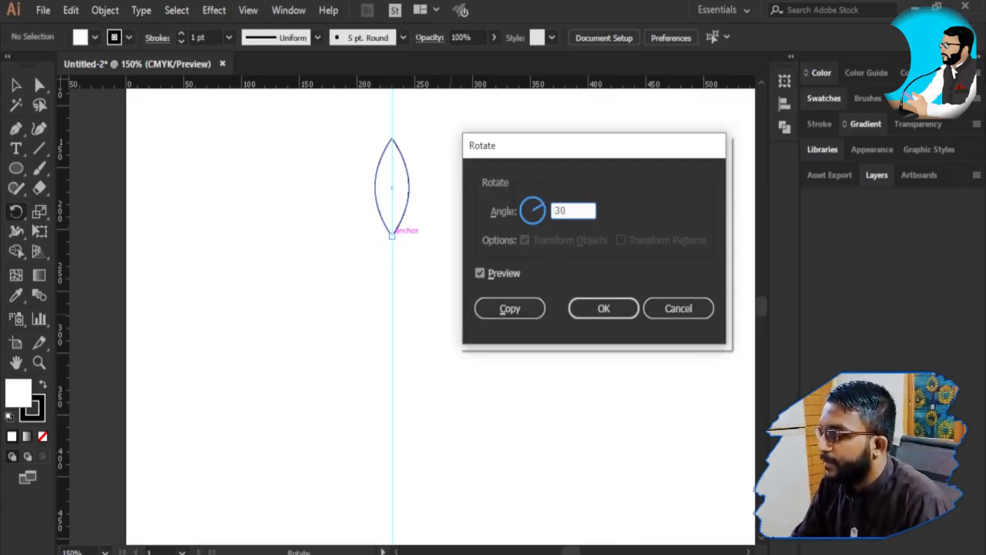
click(513, 304)
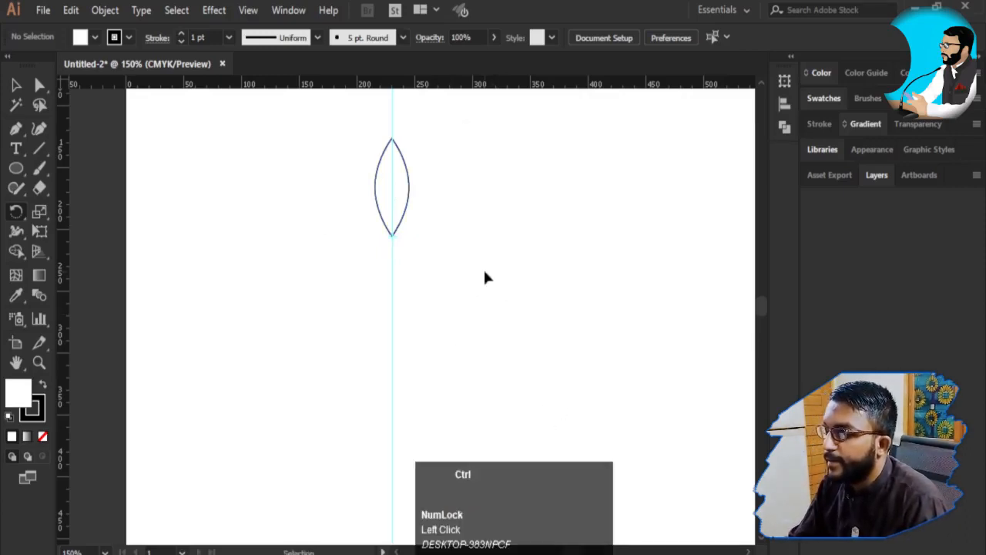
Select the petal, undo its trial move, and create a copy rotated 15° about its bottom tip
key(v)
drag(401, 165, 470, 192)
key(ctrl+z)
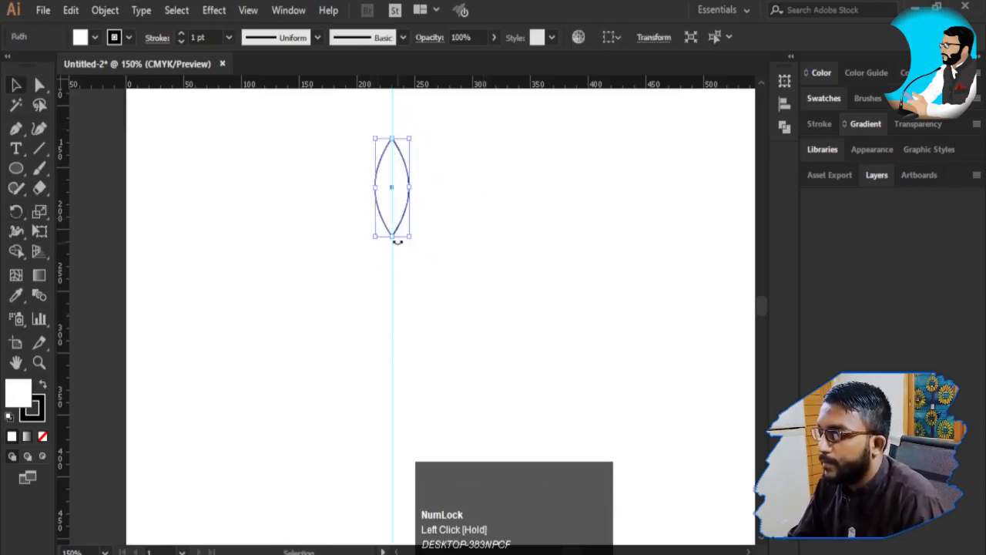
key(r)
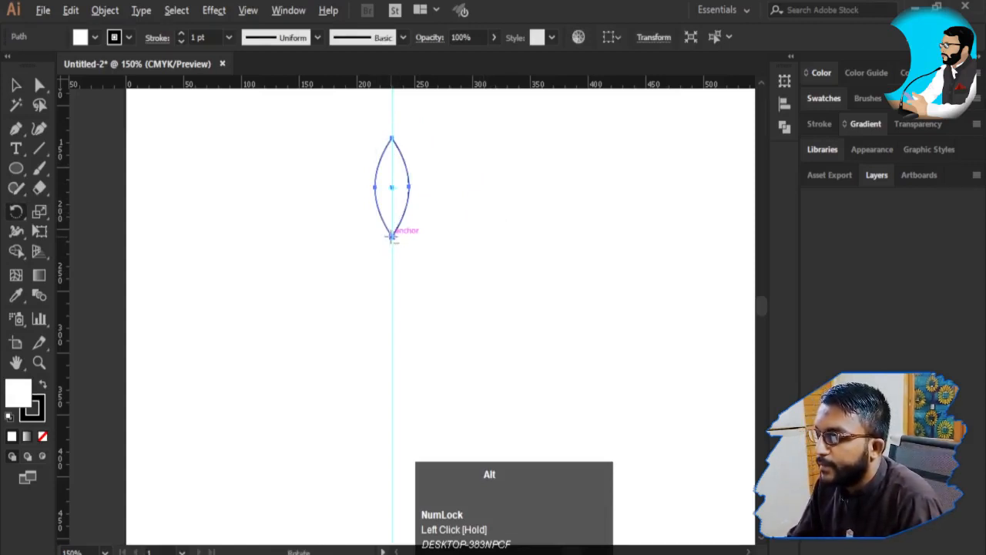
alt+click(392, 237)
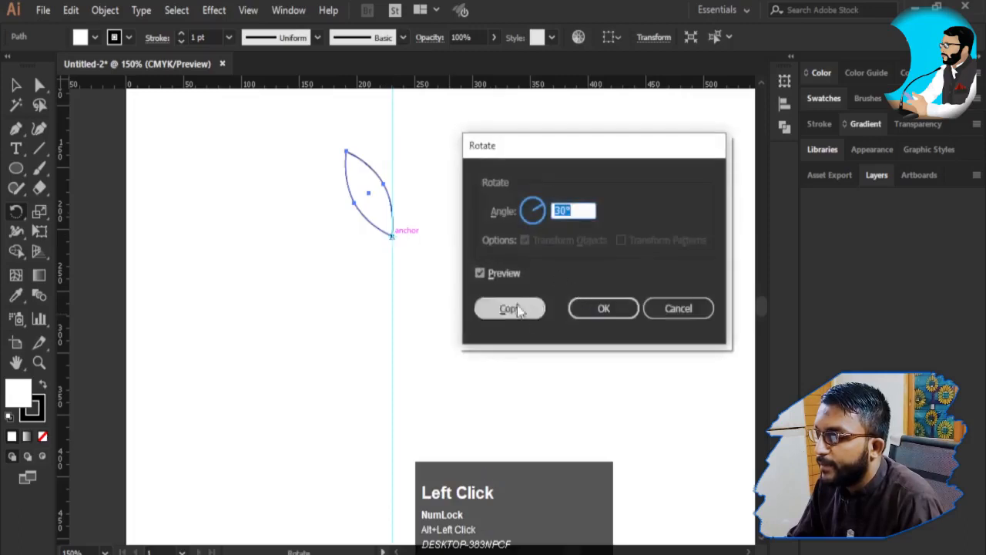
text(15)
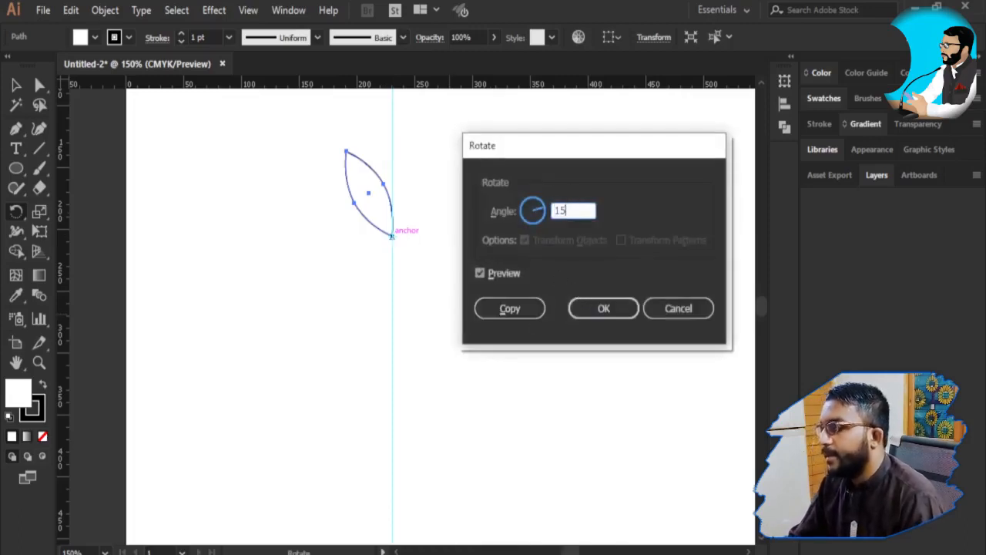
key(Tab)
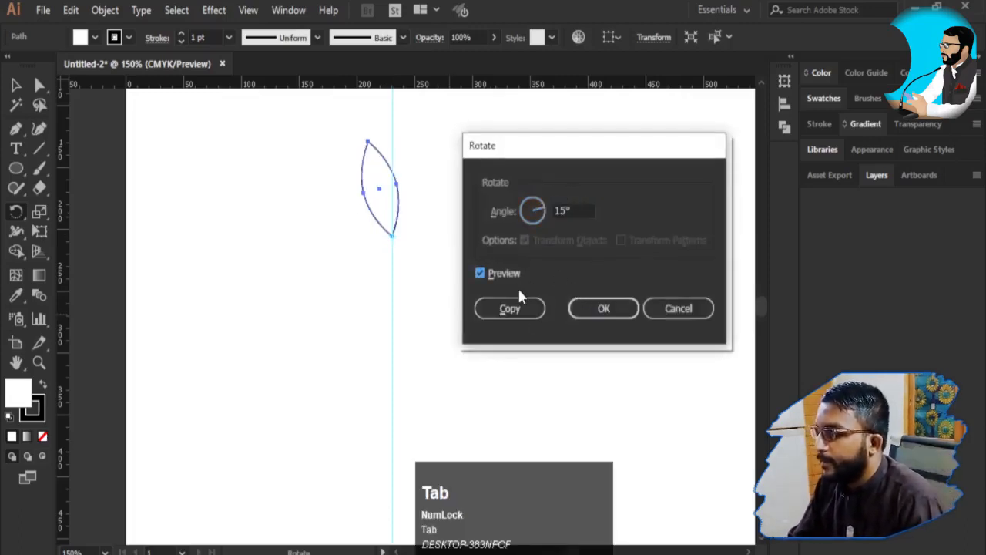
click(523, 310)
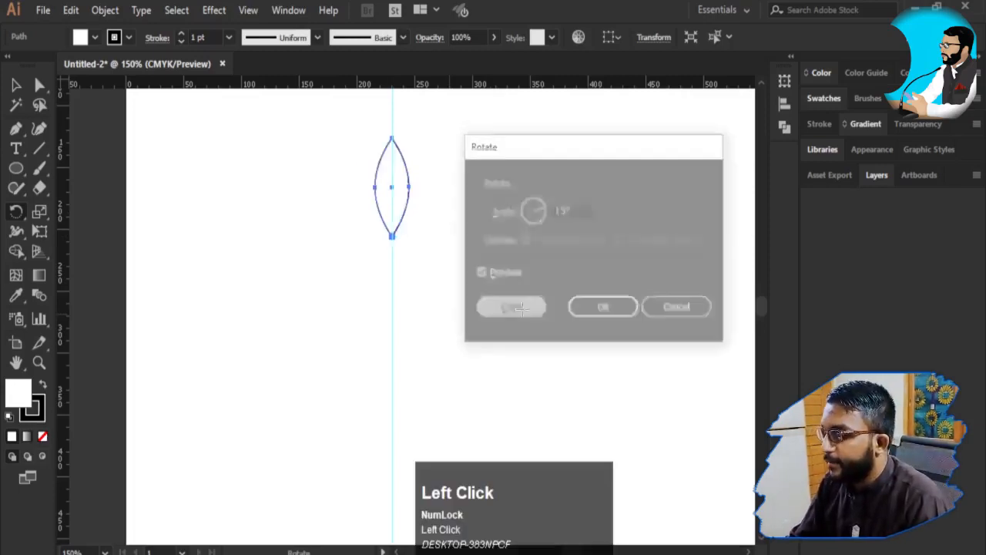
Repeat the 15° rotated copy until the overlapping petals form a full circle around the tip, and clear the selection
key(ctrl+d)
key(ctrl+d)
key(ctrl+d)
key(ctrl+d)
key(ctrl+d)
key(ctrl+d)
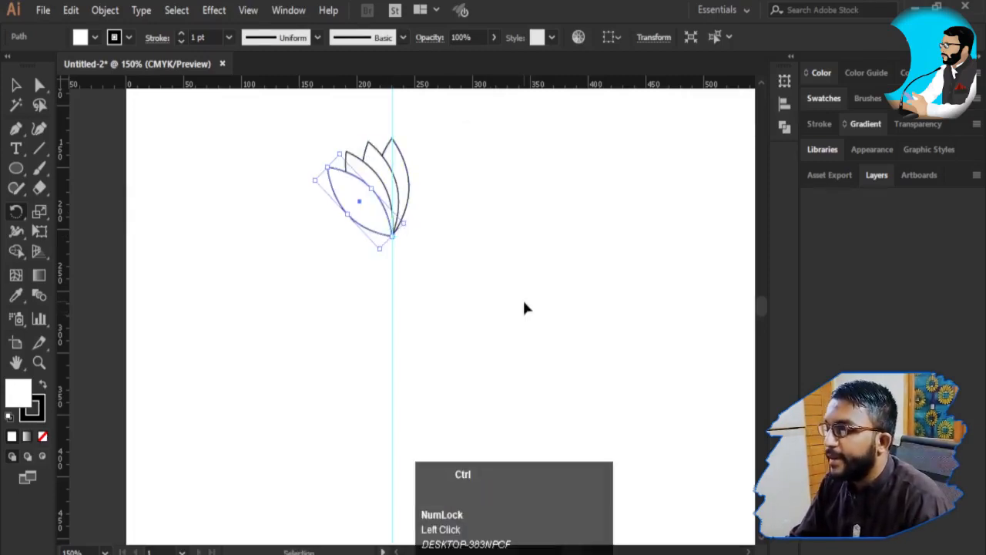
key(ctrl+d)
key(ctrl+d)
key(ctrl+d)
key(ctrl+d)
key(ctrl+d)
key(ctrl+d)
key(ctrl+d)
key(ctrl+d)
key(ctrl+d)
key(ctrl+d)
key(ctrl+d)
key(ctrl+d)
key(ctrl+d)
key(ctrl+d)
key(ctrl+d)
key(ctrl+d)
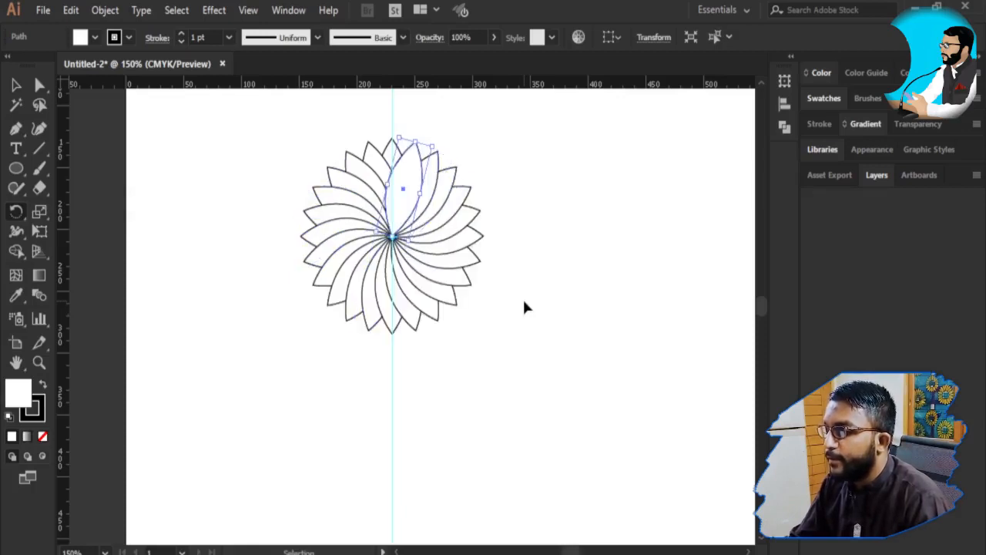
key(r)
key(v)
click(524, 163)
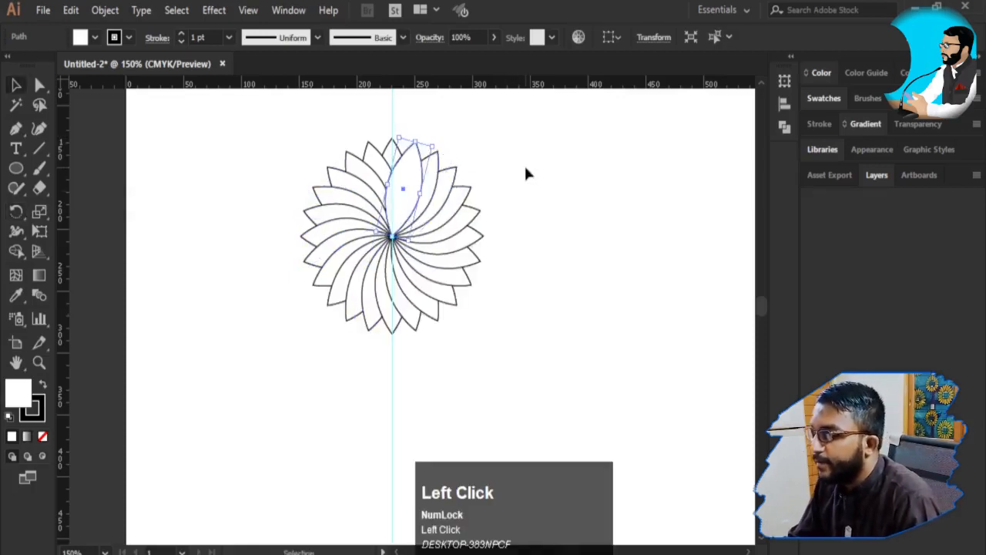
key(alt)
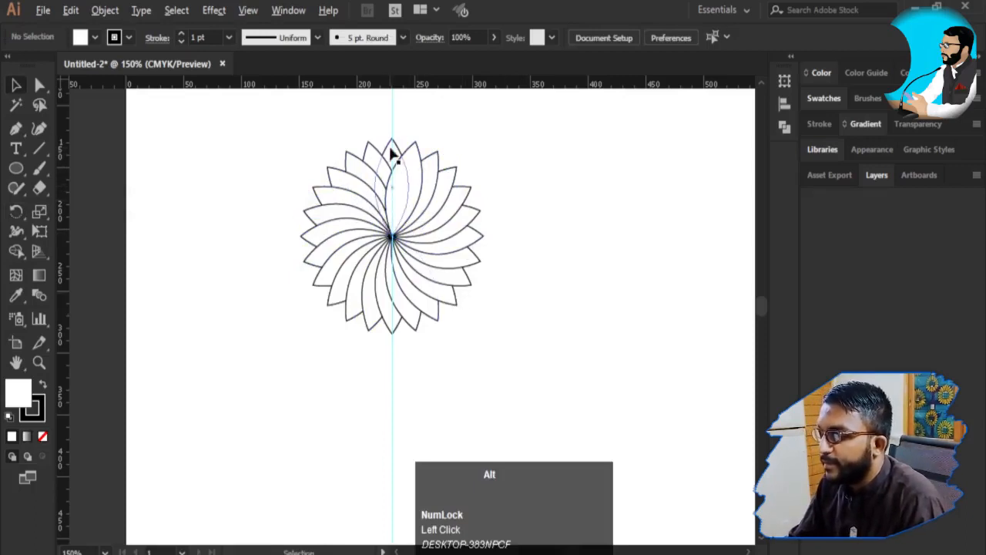
click(426, 189)
drag(423, 175, 399, 171)
Undo the last petal change and all the 15° rotated copies until only the original upright petal remains
key(ctrl+z)
key(ctrl+z)
key(ctrl+z)
key(ctrl+z)
key(ctrl+z)
key(ctrl+z)
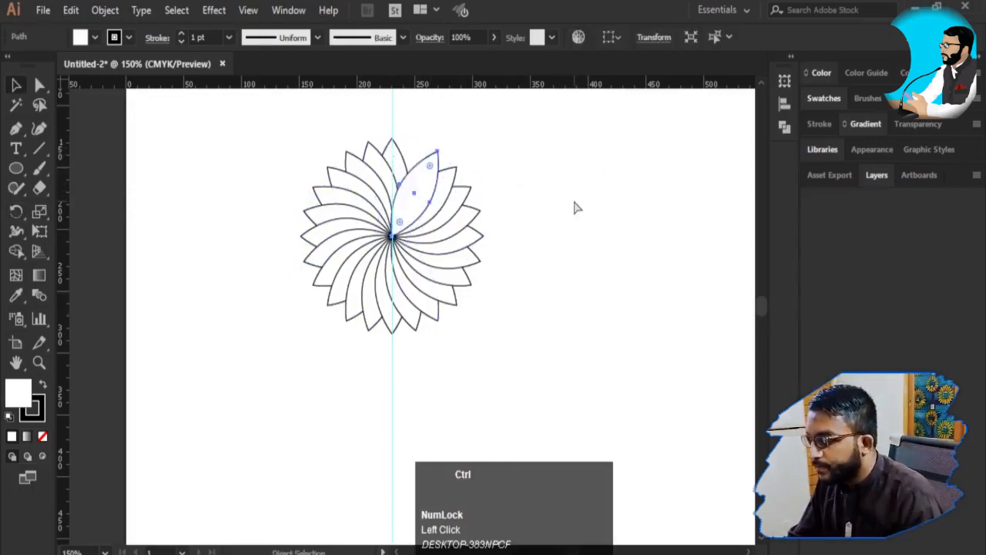
key(ctrl+z)
key(ctrl+z)
key(ctrl+z)
key(ctrl+z)
key(ctrl+z)
key(ctrl+z)
key(ctrl+z)
key(ctrl+z)
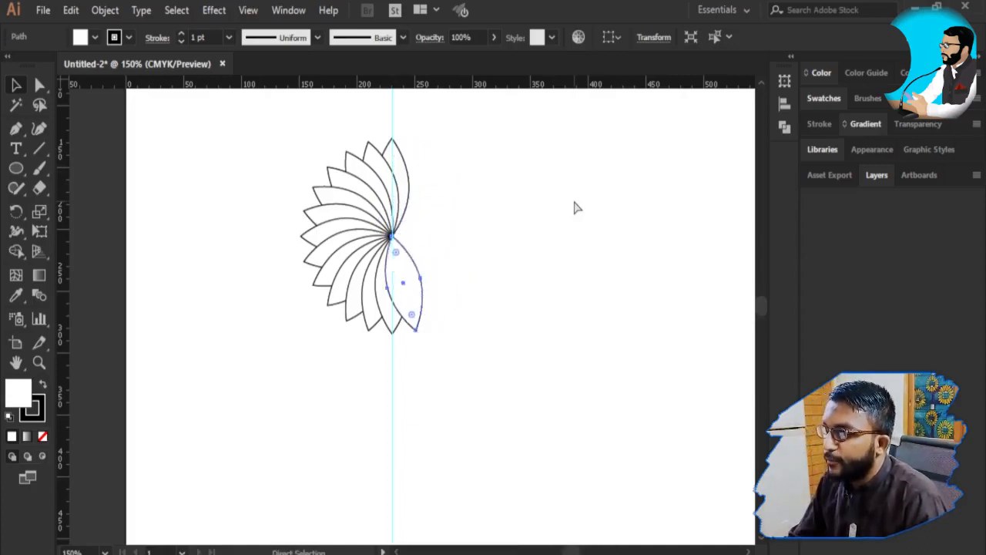
key(ctrl+z)
key(ctrl+z)
key(ctrl+z)
key(ctrl+z)
key(ctrl+z)
key(ctrl+z)
key(ctrl+z)
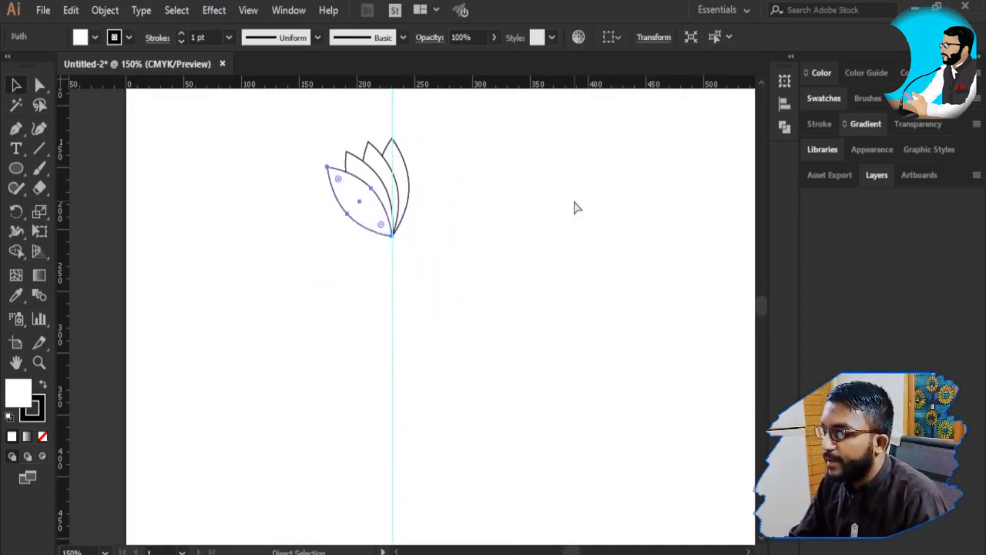
key(v)
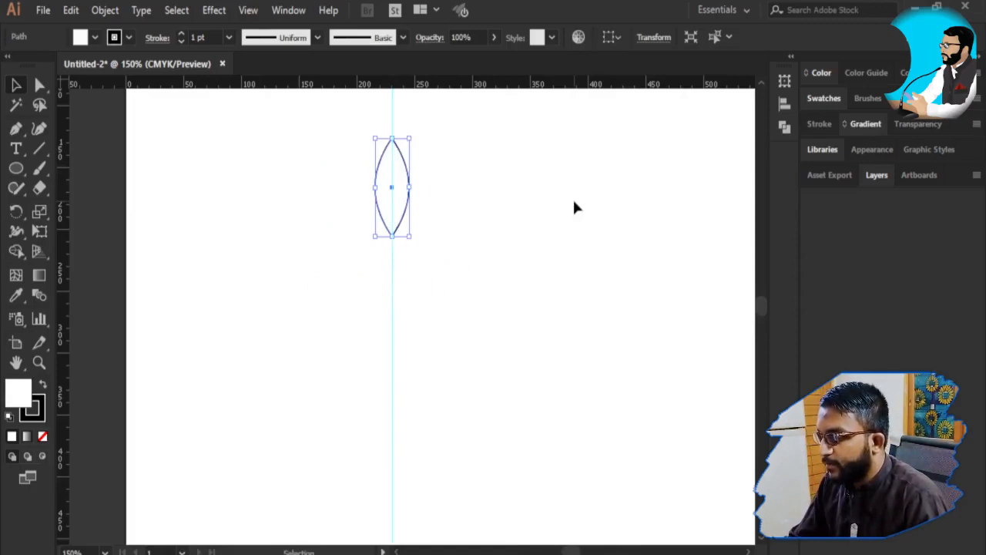
Open the Rotate options with the petal's bottom tip as pivot and preview angles of 20° and 35°
click(392, 235)
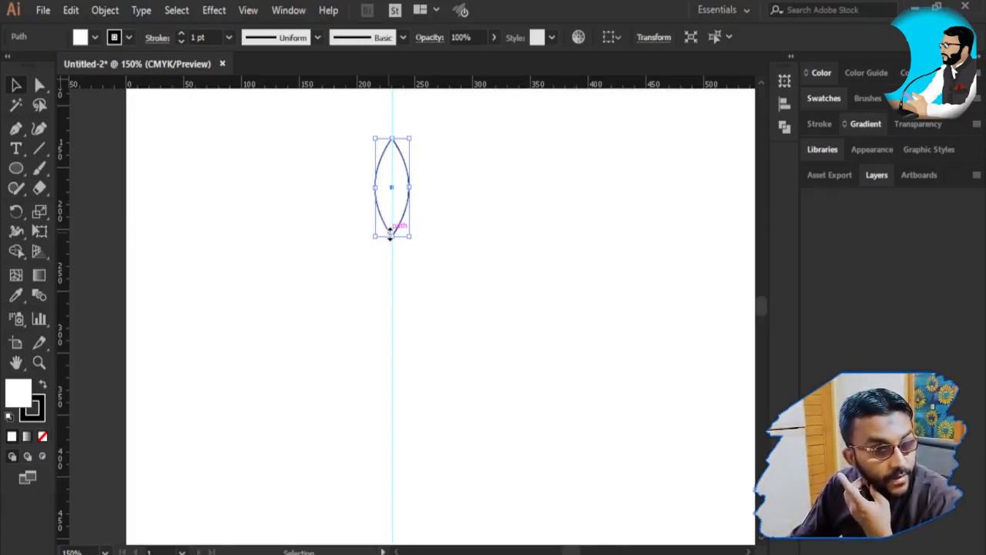
key(alt)
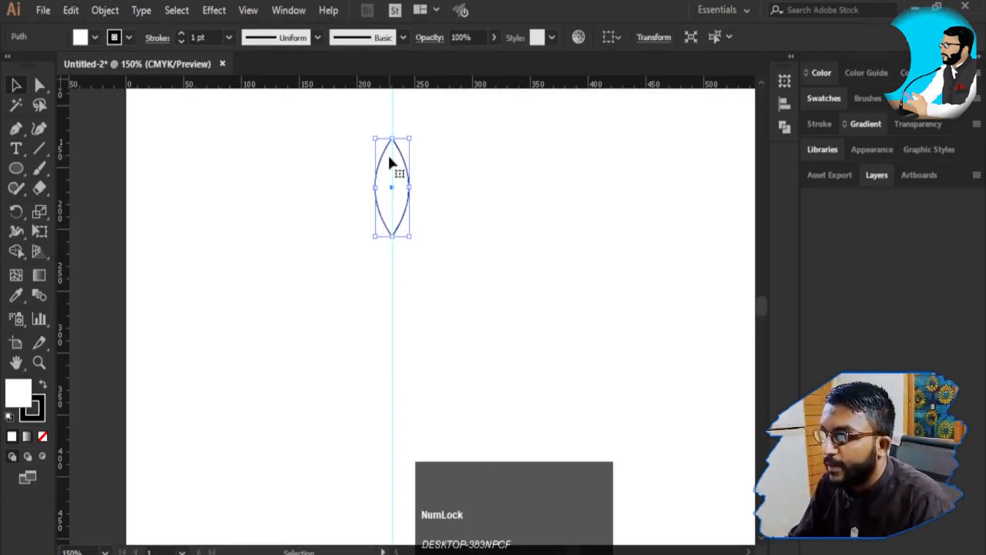
key(alt)
key(r)
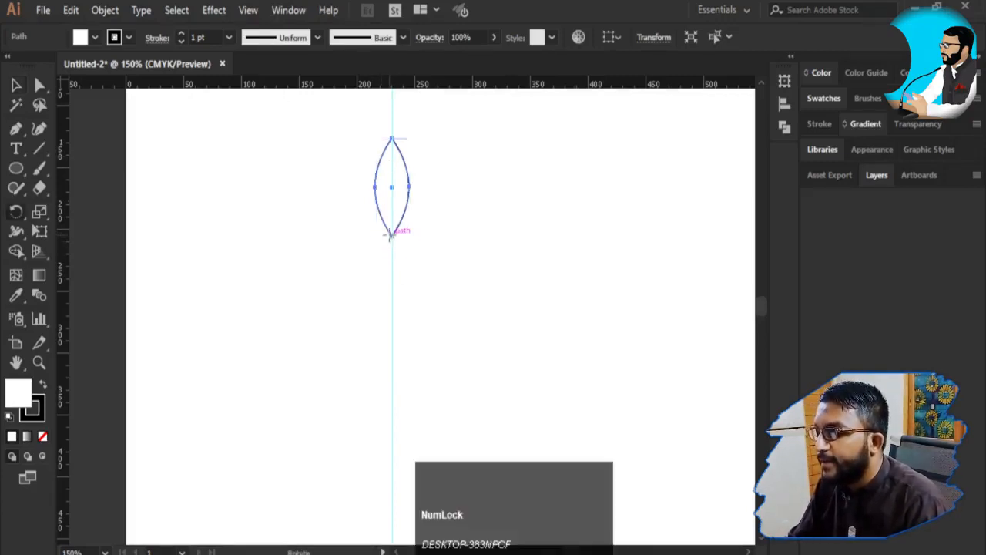
alt+click(392, 235)
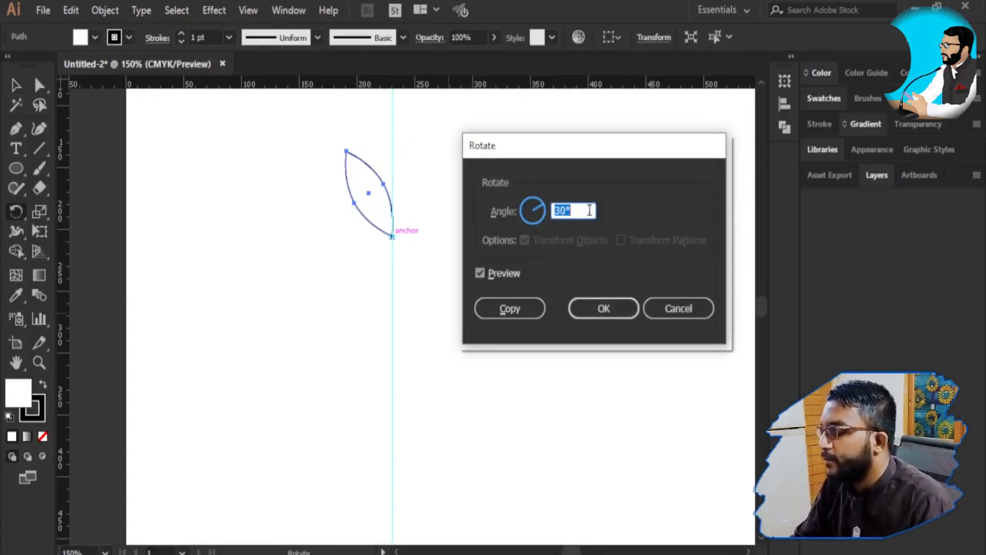
text(20)
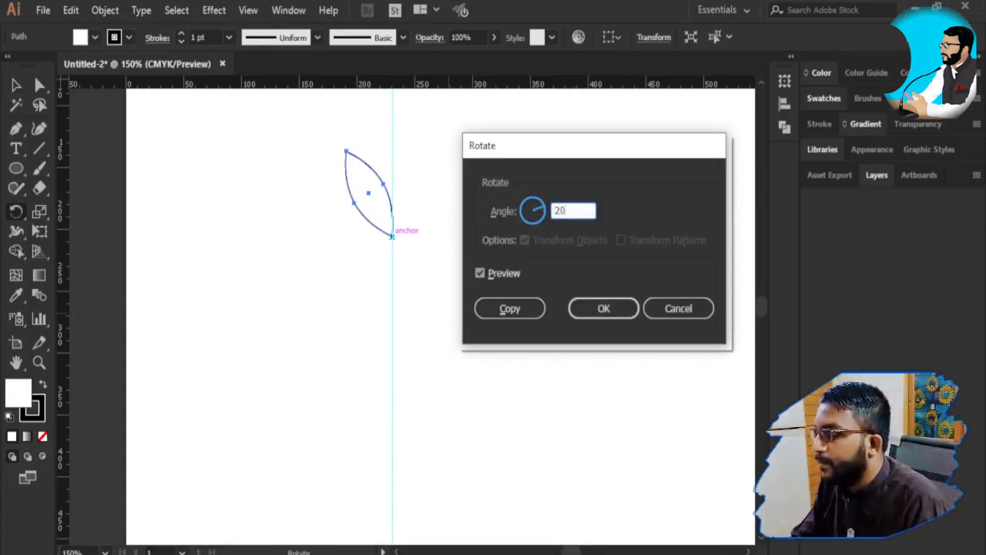
key(Tab)
drag(590, 210, 543, 217)
text(35)
key(Tab)
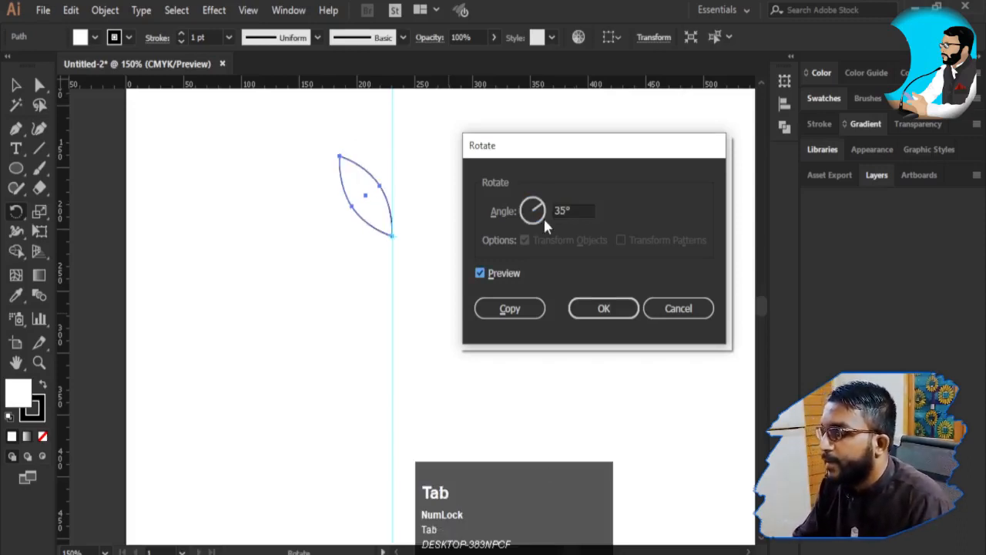
Set the rotation angle to 45° and create a rotated copy of the petal
drag(590, 210, 476, 221)
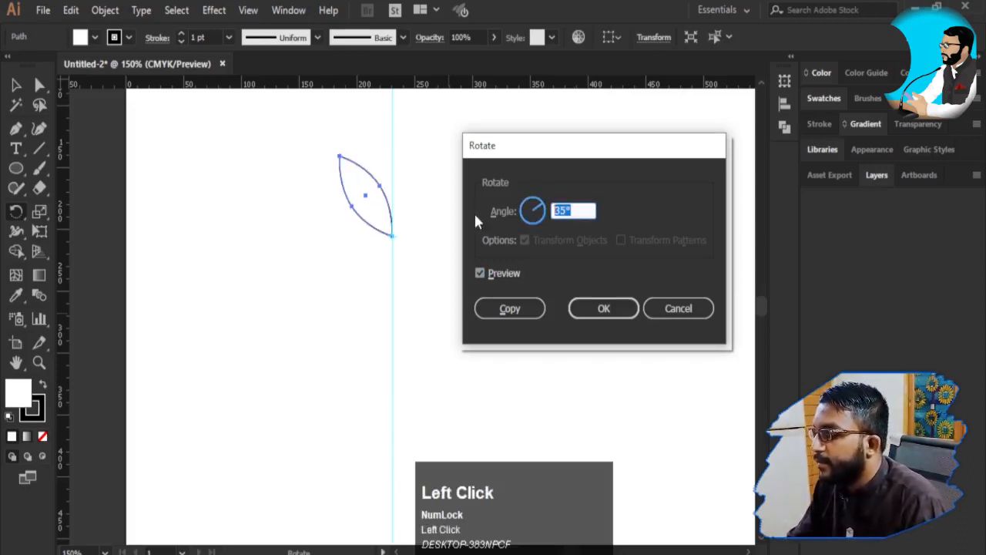
text(40)
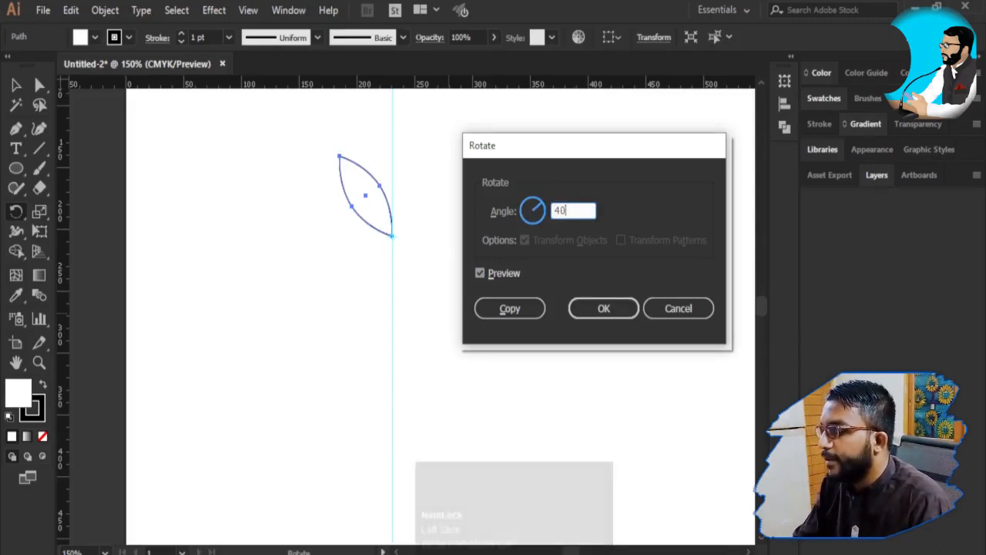
key(BackSpace)
key(BackSpace)
text(45)
key(Tab)
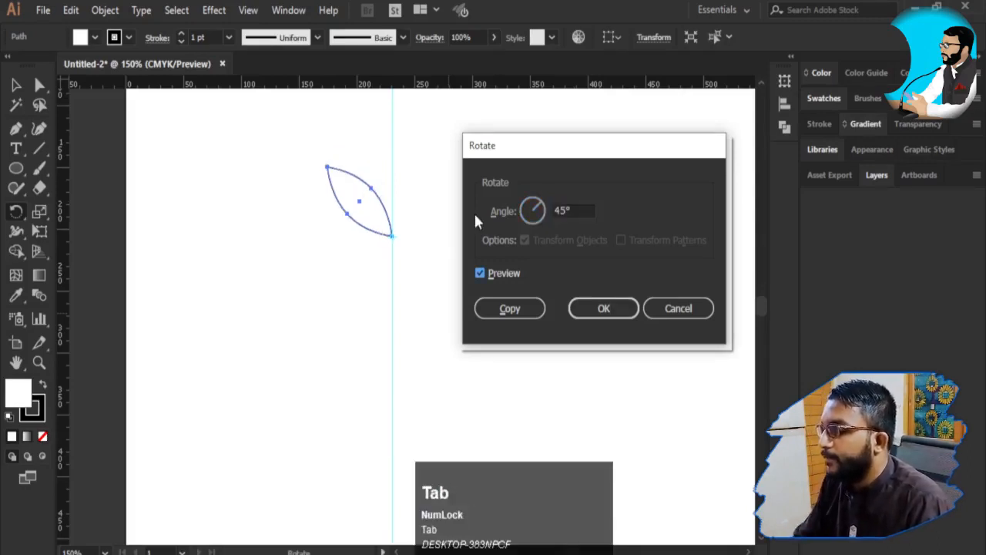
click(505, 312)
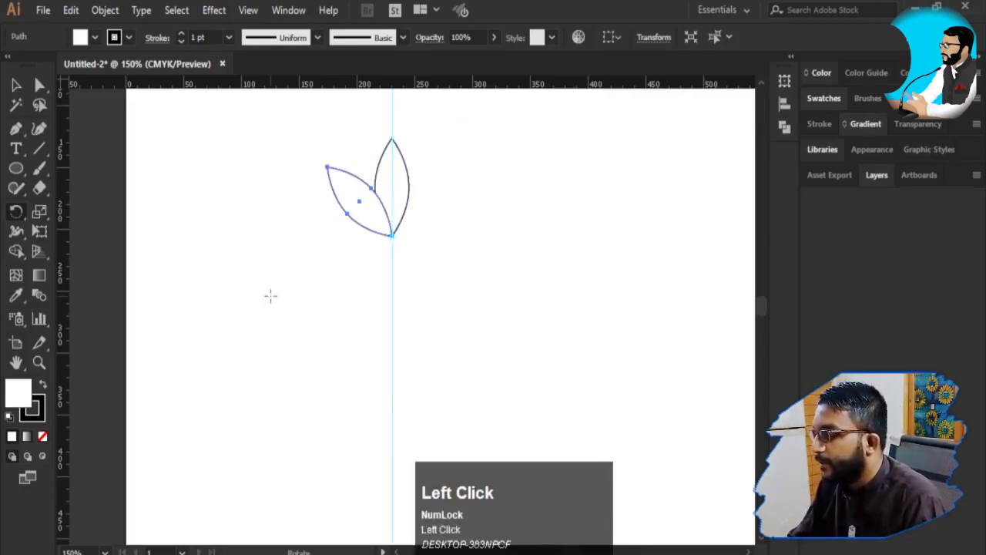
Repeat the 45° rotated copy until eight petals complete the flower, and clear the selection
key(ctrl+d)
key(ctrl+d)
key(ctrl+d)
key(ctrl+d)
key(ctrl+d)
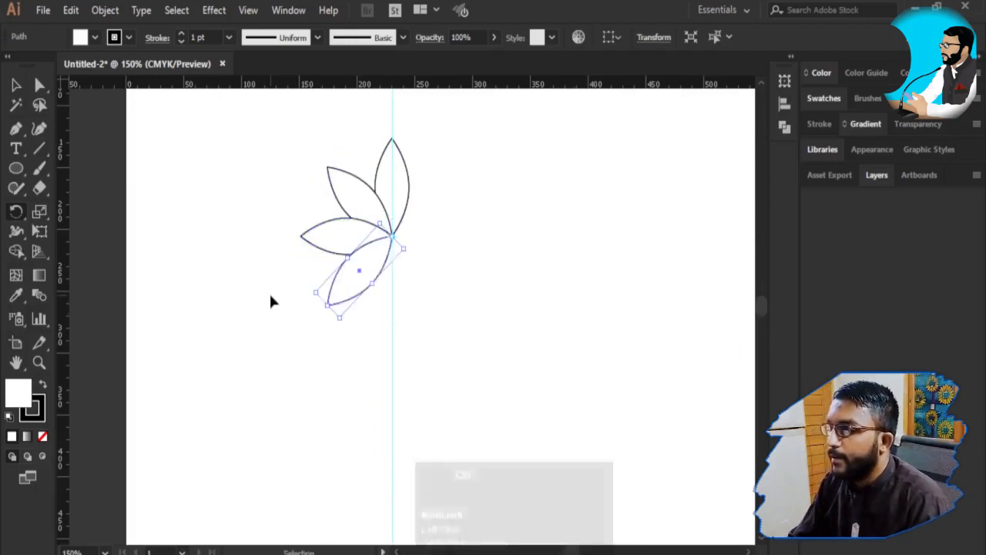
key(r)
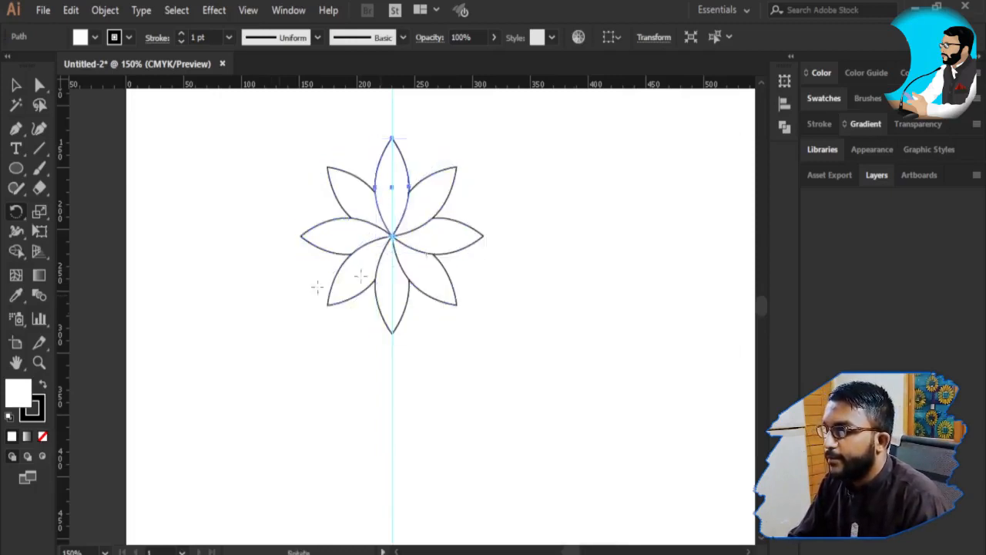
key(v)
click(563, 237)
Select all eight petals, set their fill to None so only the outlines remain, and deselect them
key(space)
drag(398, 285, 392, 308)
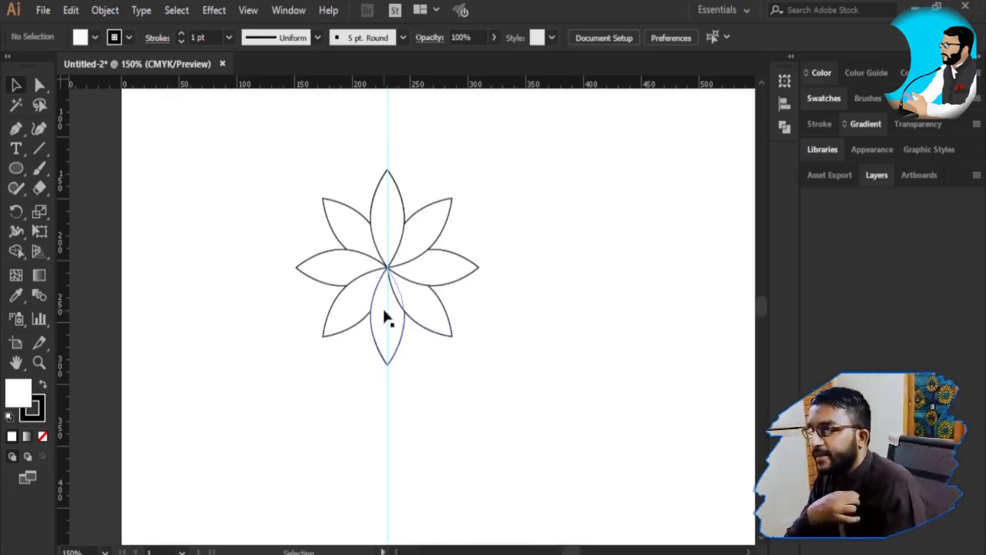
drag(237, 110, 718, 456)
click(23, 389)
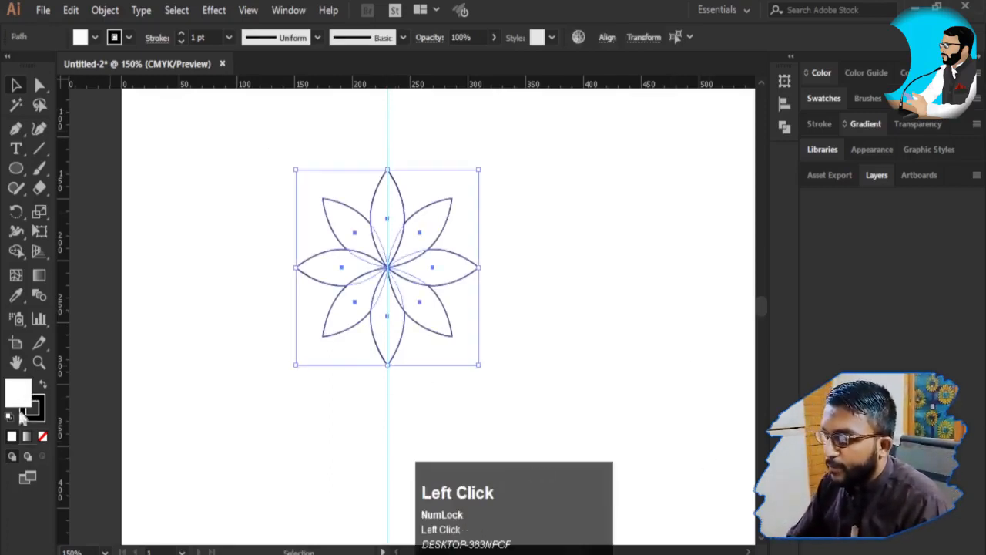
click(42, 437)
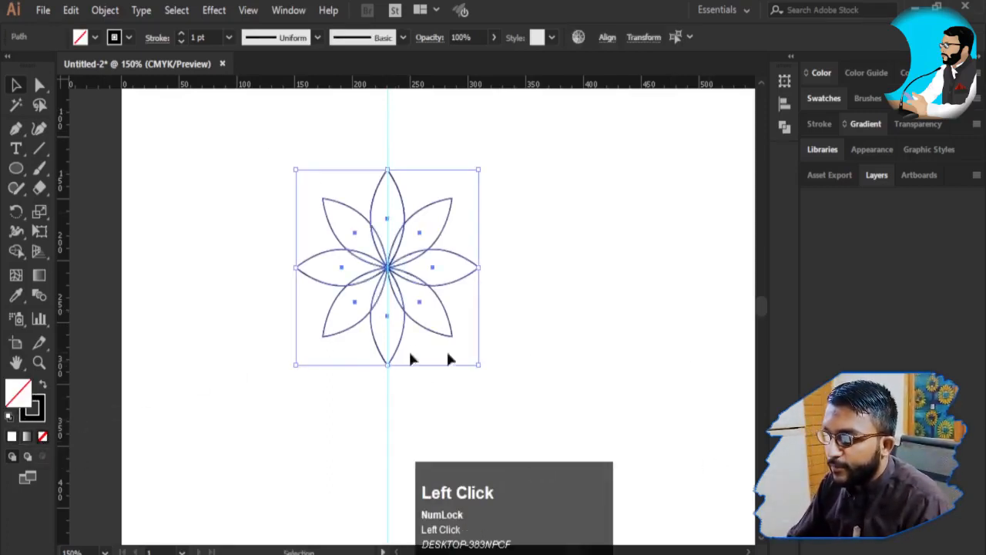
click(550, 352)
Select the flower's upright top petal and fill it with the yellow swatch
key(z)
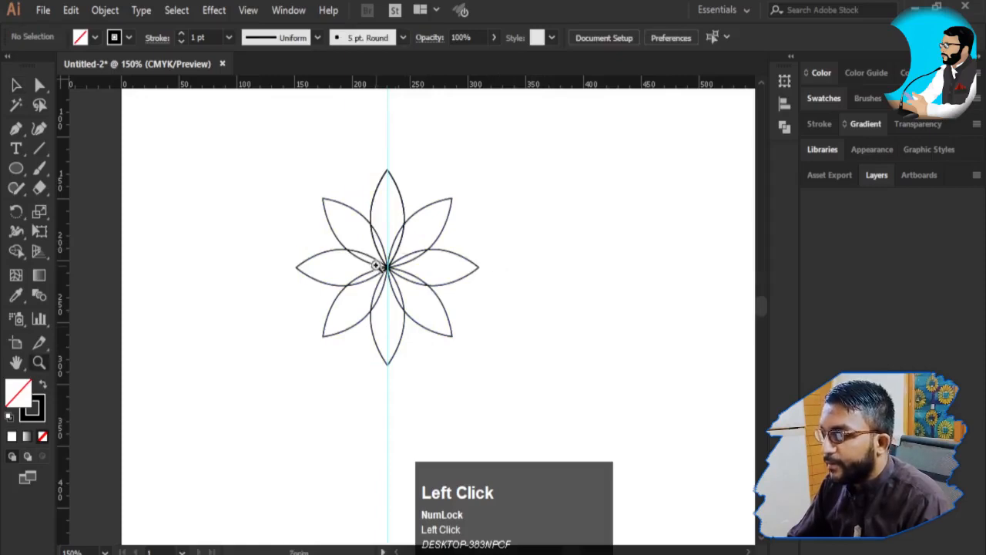
click(376, 266)
click(375, 266)
key(space)
drag(485, 357, 302, 268)
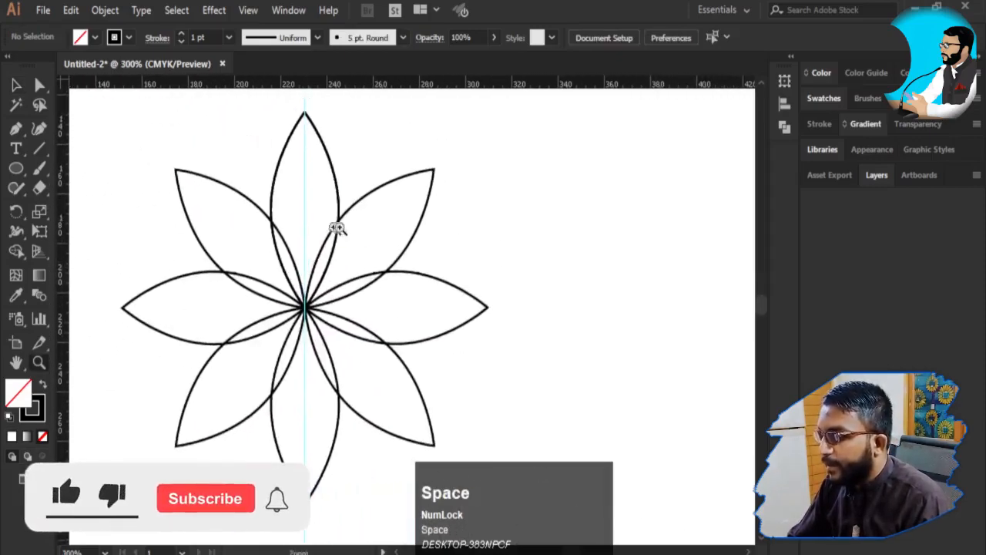
key(v)
click(333, 171)
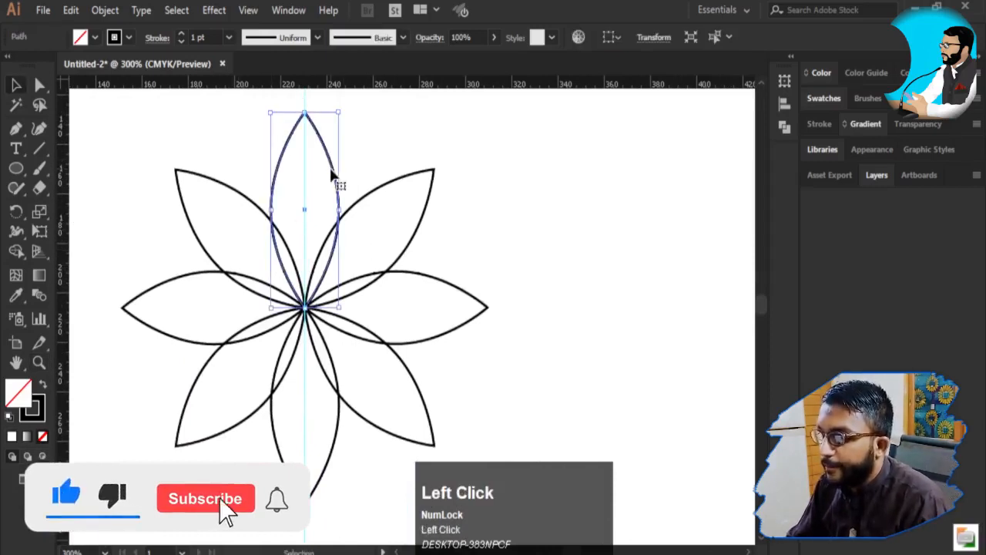
click(863, 124)
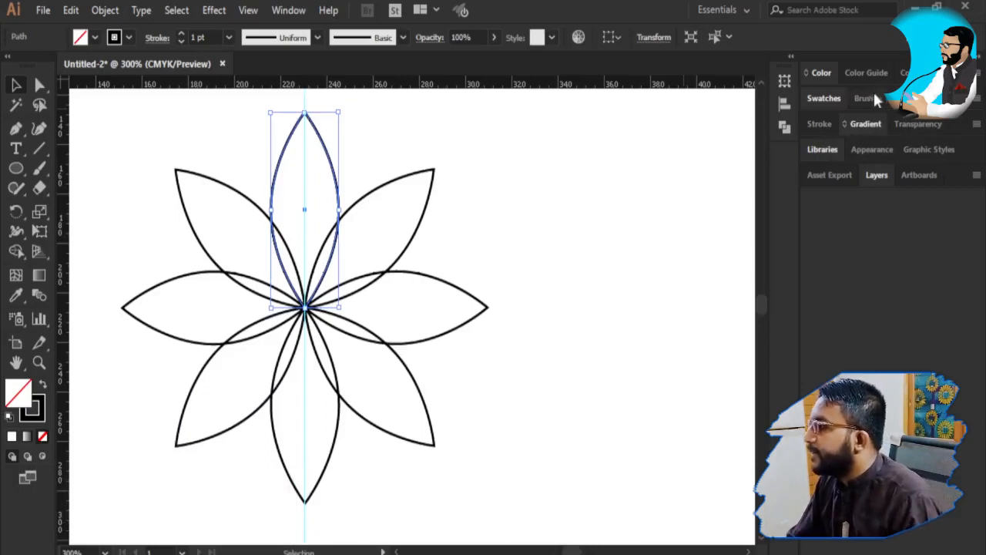
click(822, 98)
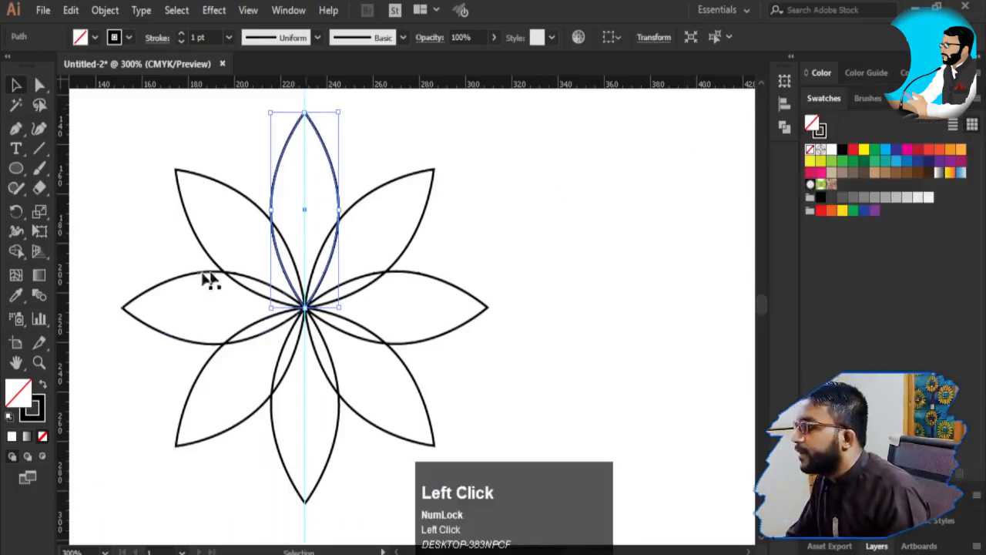
click(307, 183)
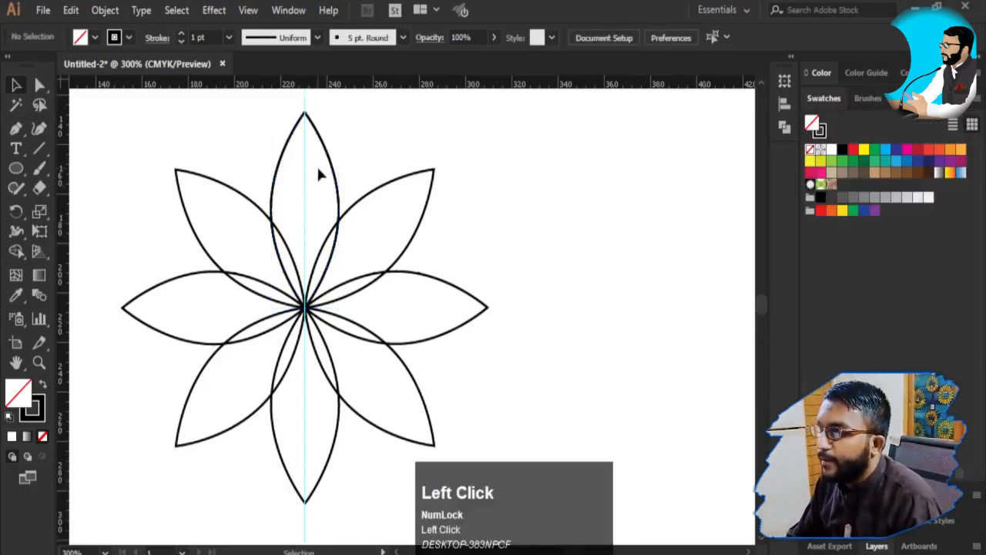
click(330, 174)
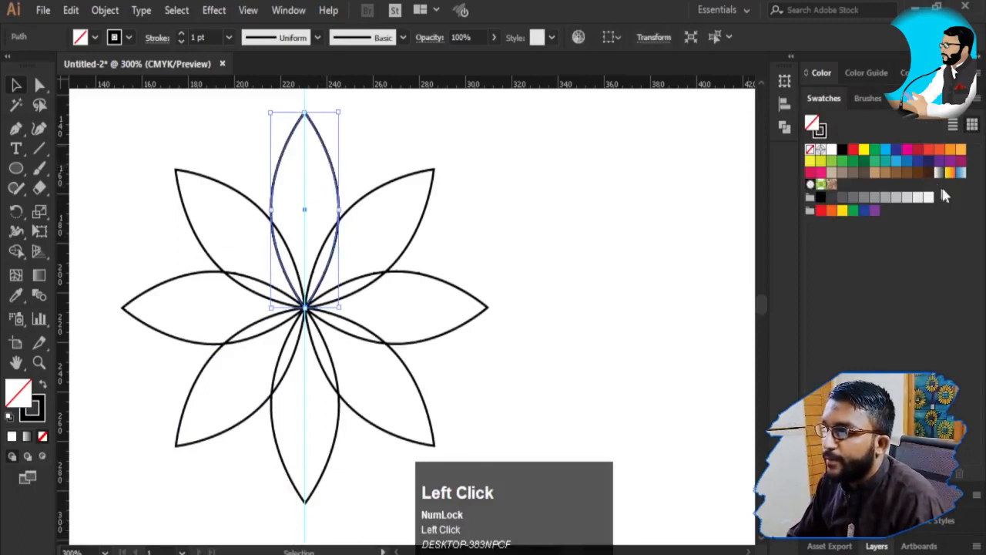
click(864, 151)
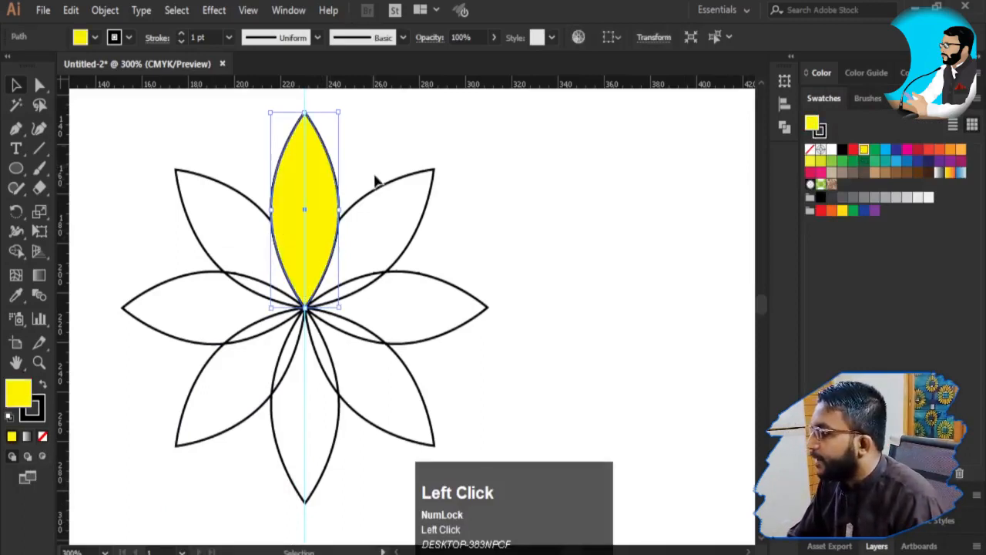
Fill the bottom petal, opposite the top one, with the same yellow swatch
click(393, 192)
click(333, 457)
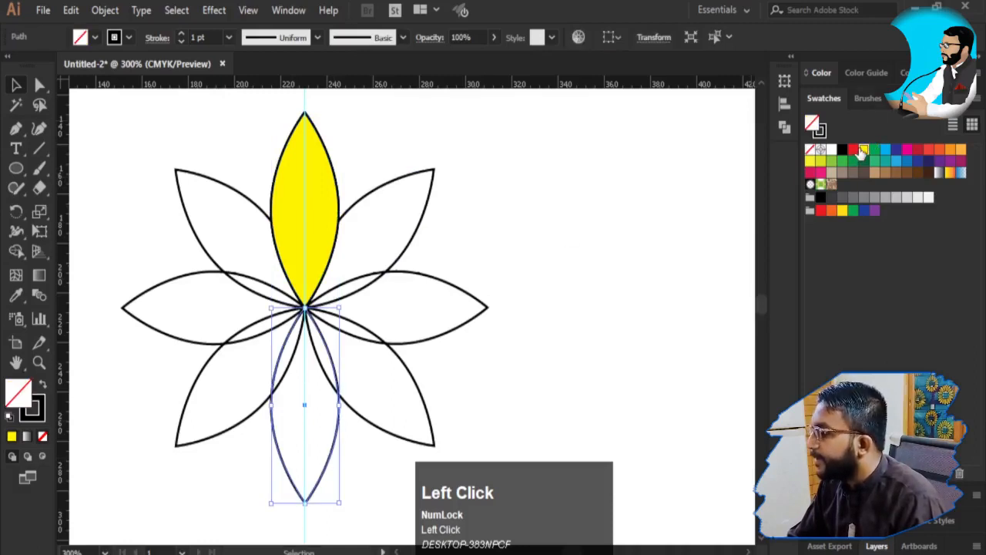
click(863, 151)
Select the upper-right and lower-left petals together and fill both with the dark blue swatch
click(385, 193)
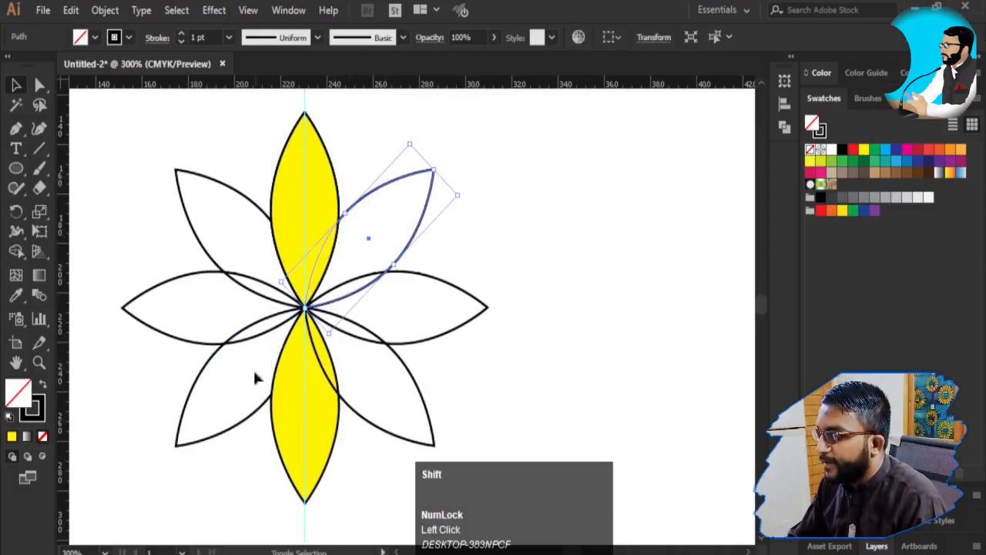
shift+click(206, 367)
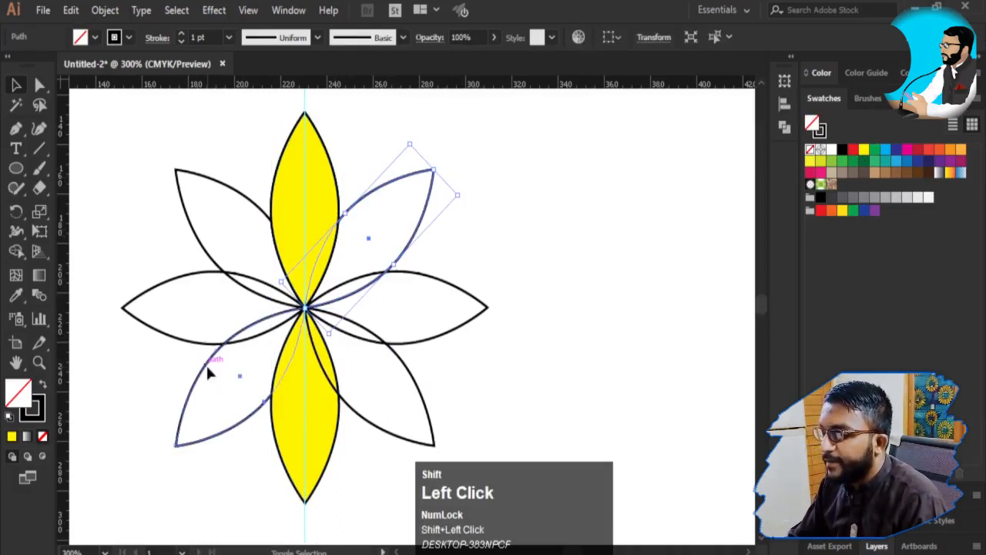
click(894, 150)
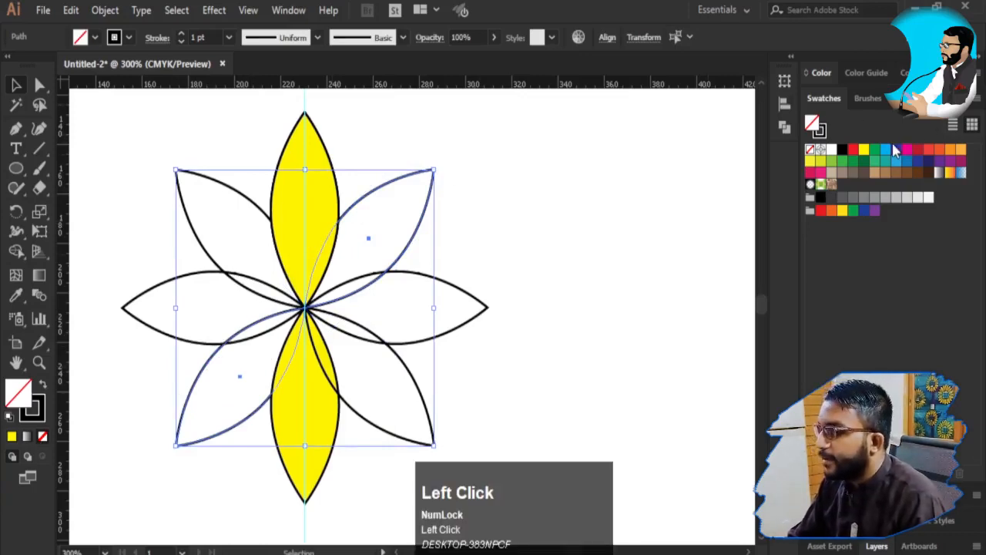
click(896, 149)
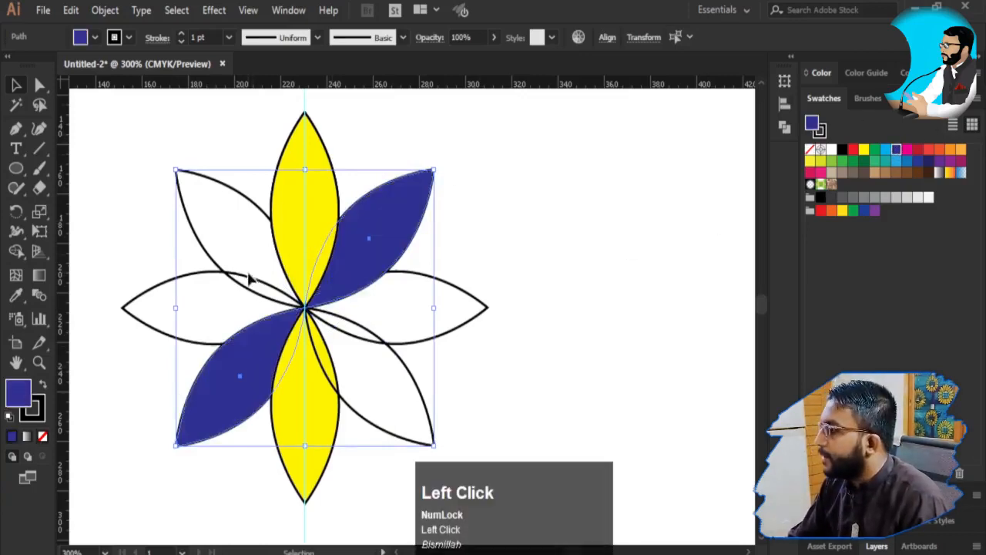
Select the upper-left and lower-right petals together and fill both with the crimson red swatch
click(227, 243)
click(217, 179)
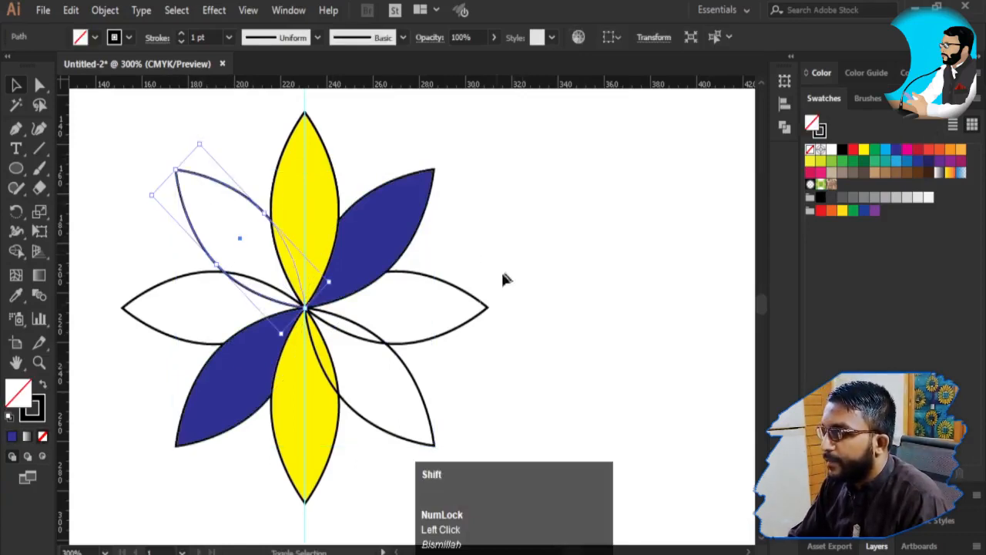
shift+click(425, 394)
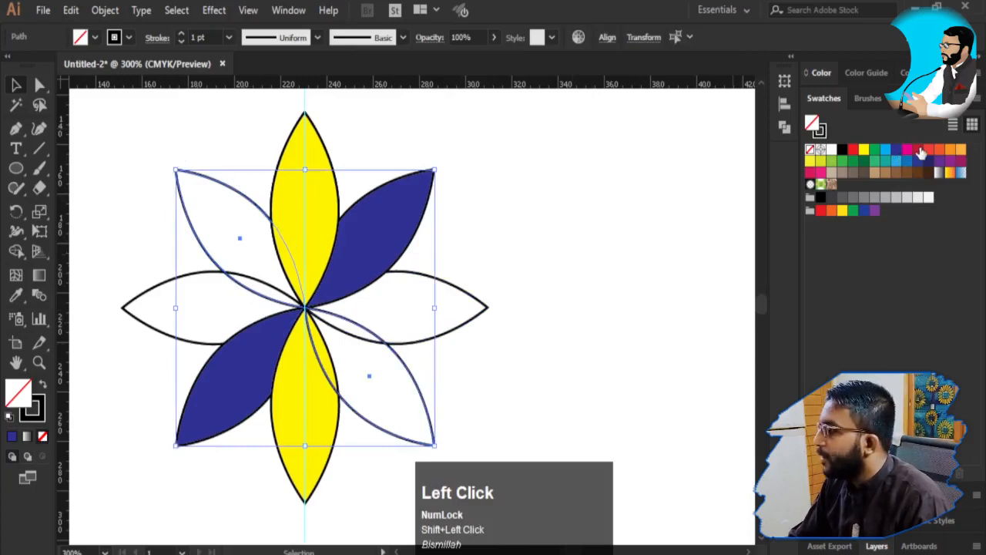
click(918, 150)
Fill the two horizontal petals, opposite each other, with the dark green swatch and deselect them
click(420, 277)
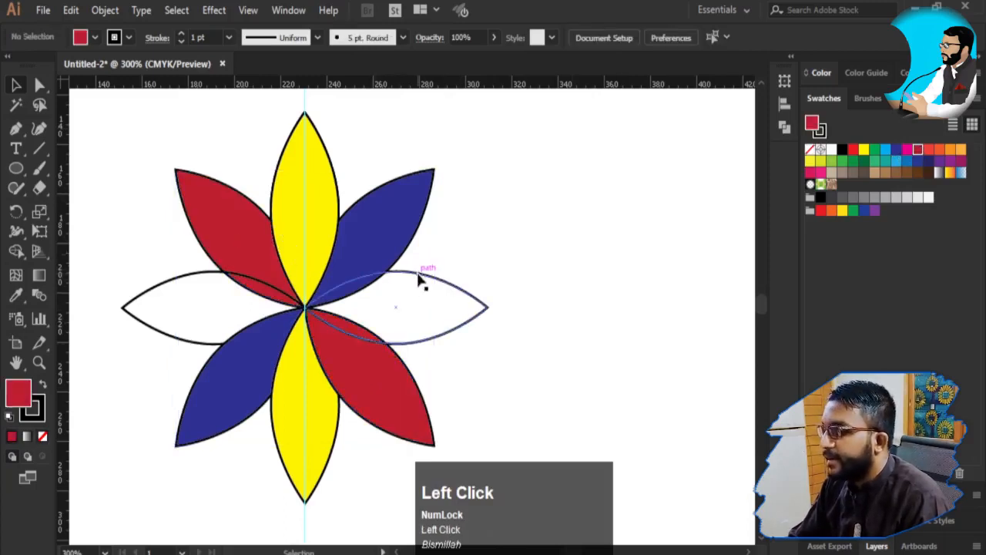
shift+click(173, 283)
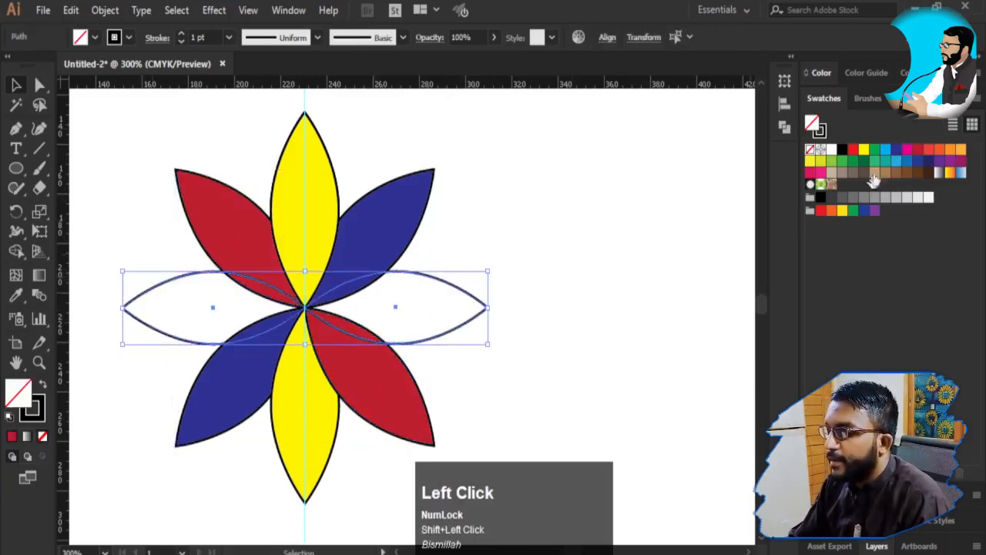
click(866, 160)
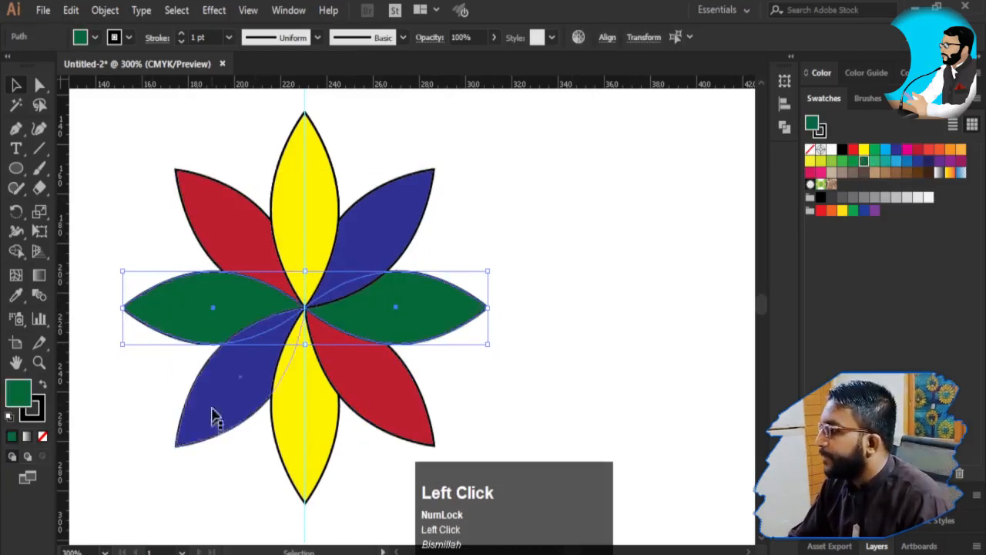
click(583, 276)
Select all eight colored petals, set their stroke to None, and deselect the flower
drag(197, 151, 492, 450)
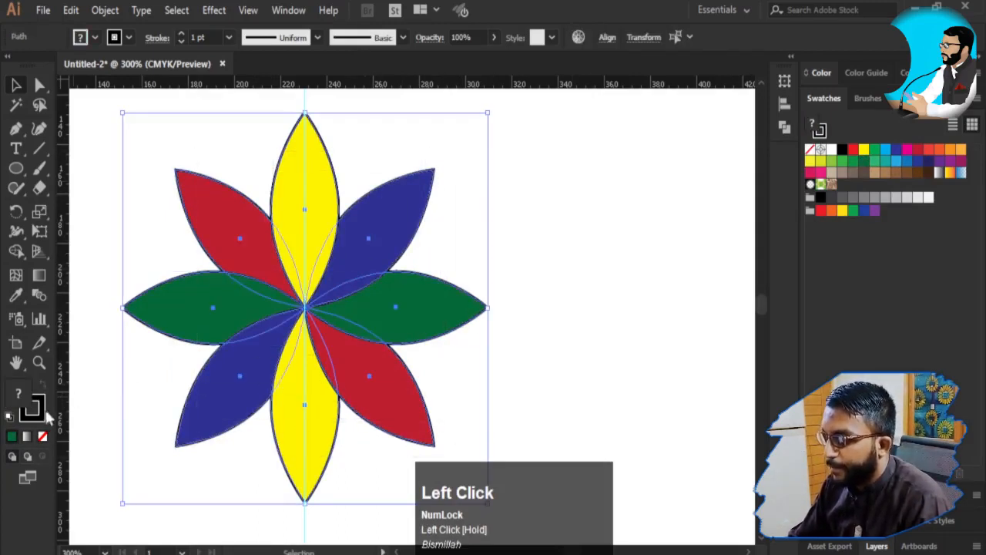
click(43, 435)
click(43, 435)
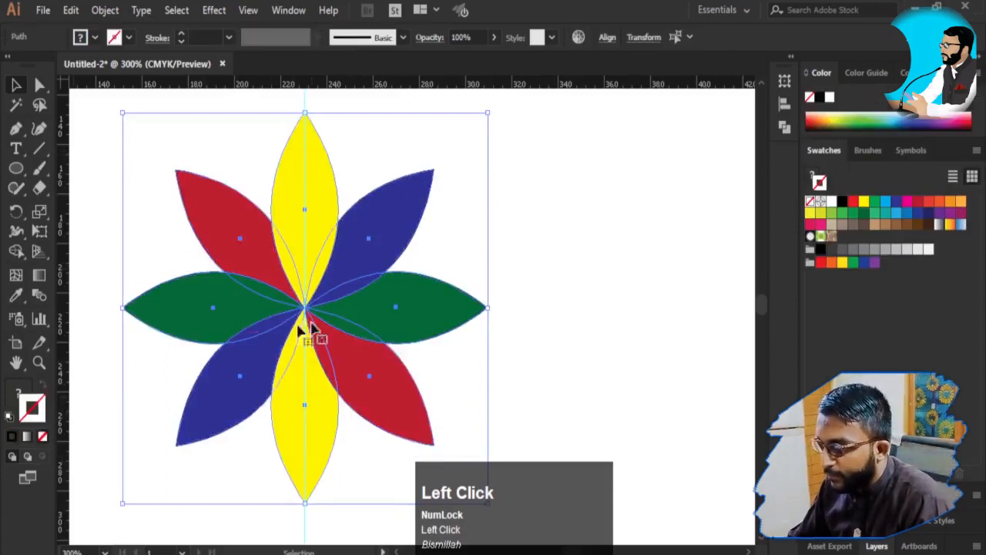
click(641, 275)
drag(162, 101, 494, 494)
drag(503, 429, 505, 425)
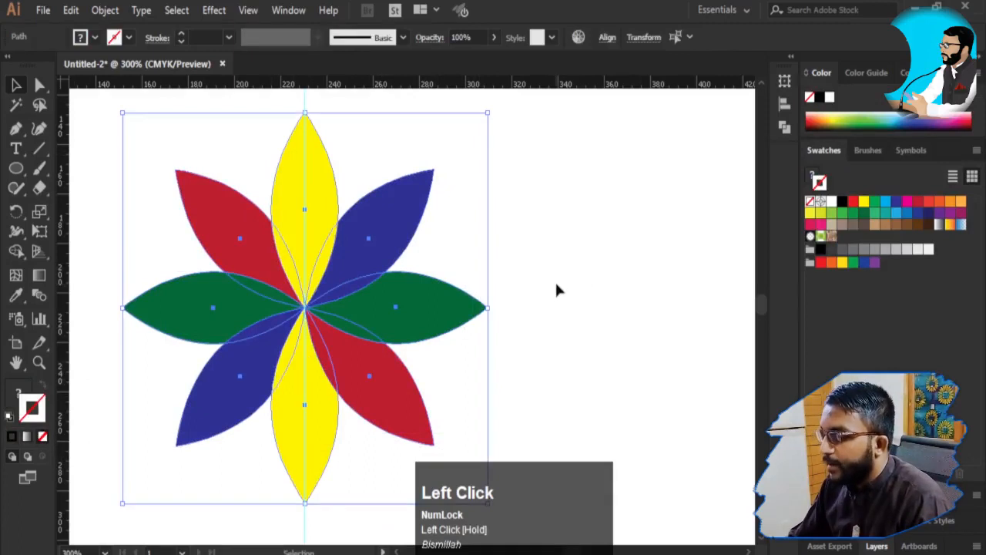
click(557, 289)
Delete every petal of the flower except the upright yellow one at the top
drag(110, 150, 224, 457)
key(Delete)
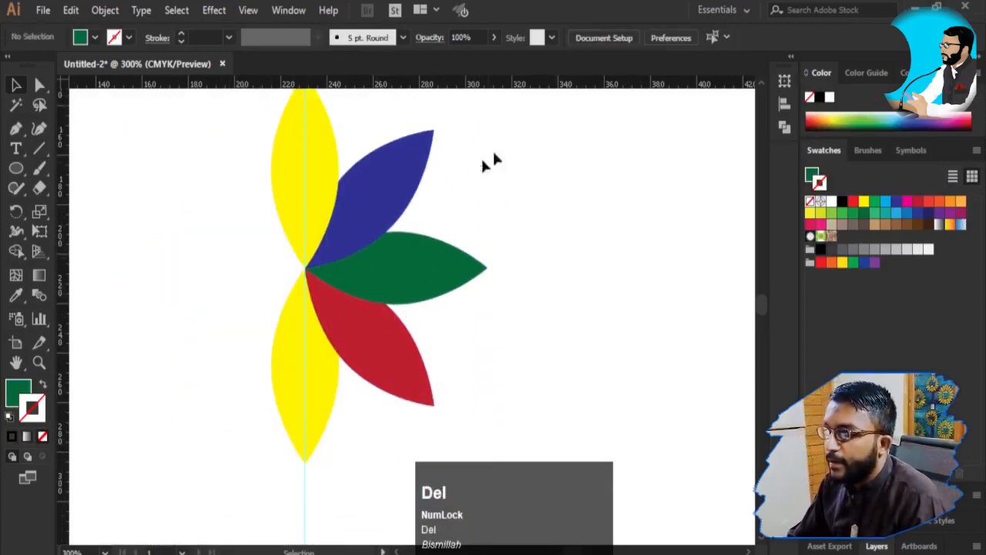
drag(551, 106, 385, 380)
key(shift+Delete)
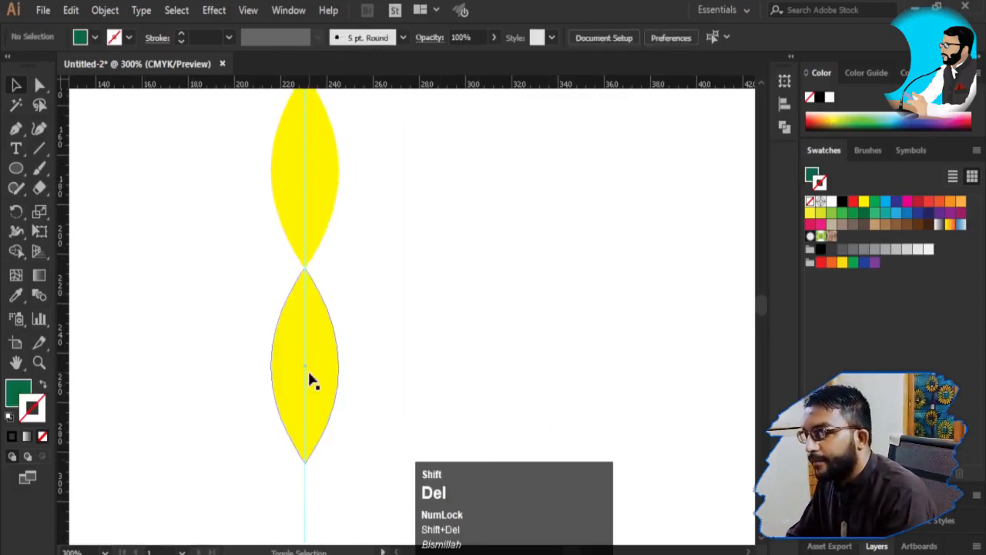
click(309, 378)
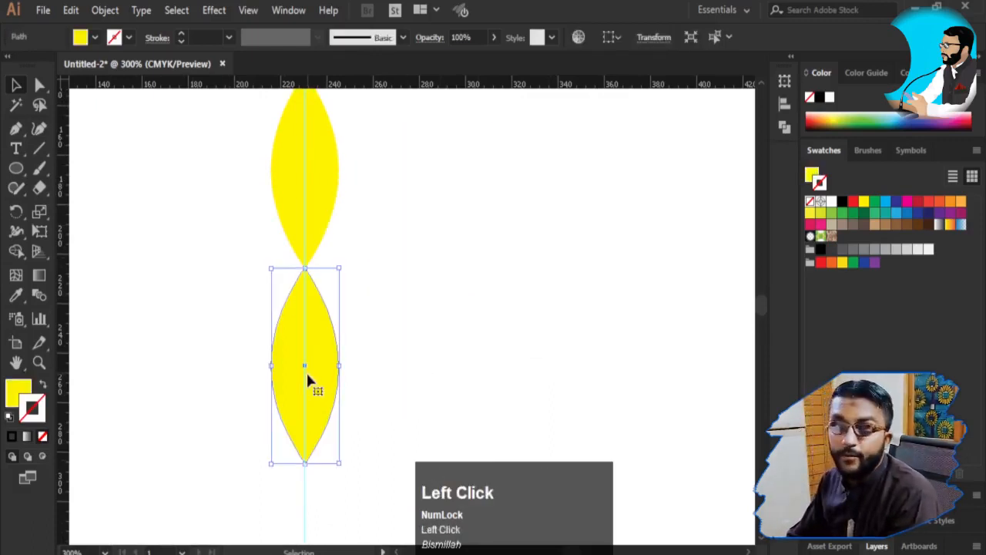
key(Delete)
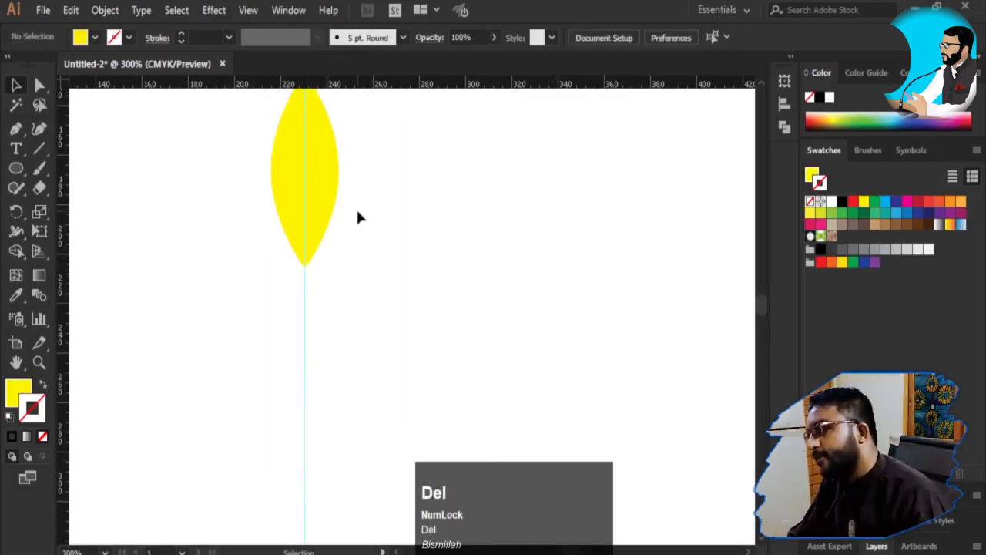
Select the remaining yellow petal and prepare to rotate it with the Rotate tool about its bottom anchor
key(super)
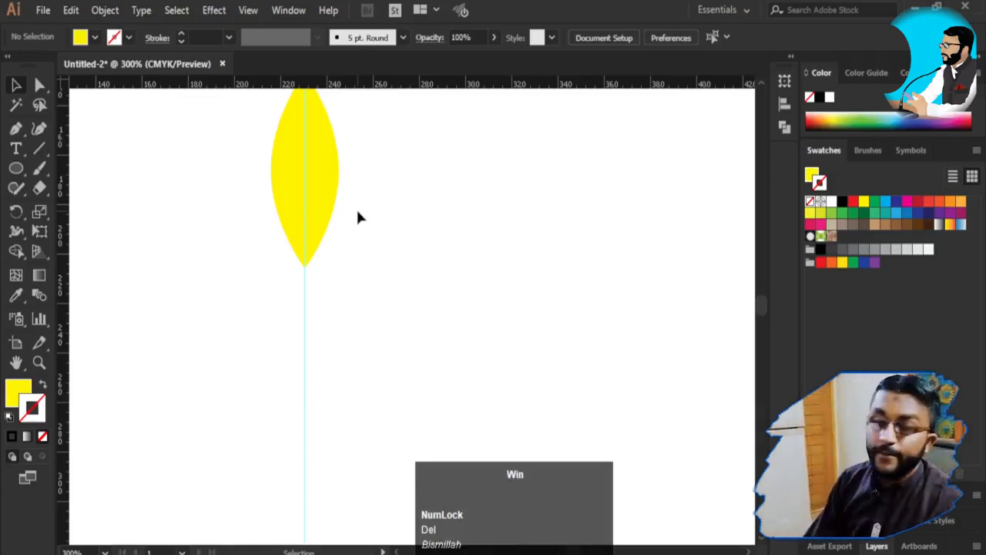
key(super+minus)
click(332, 202)
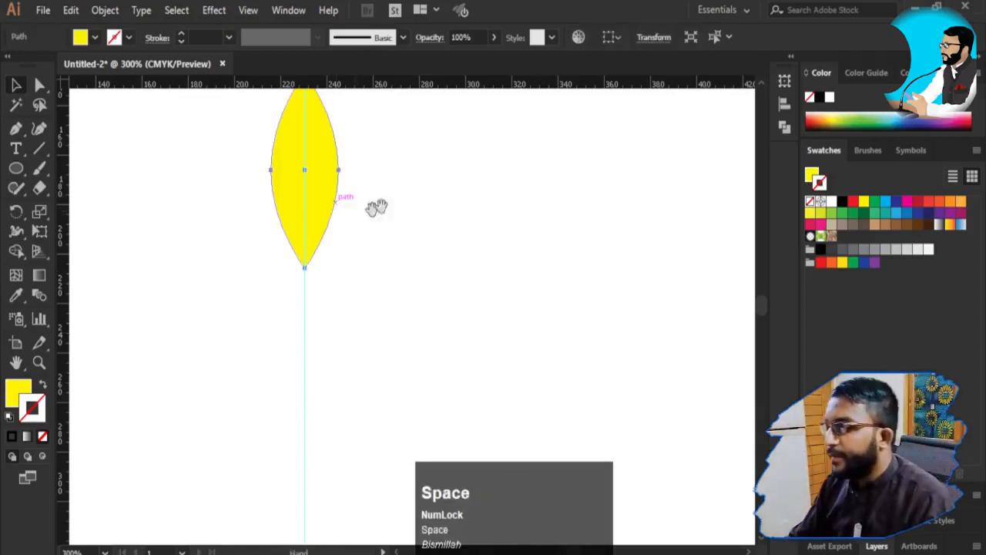
key(space)
drag(374, 205, 424, 255)
key(super)
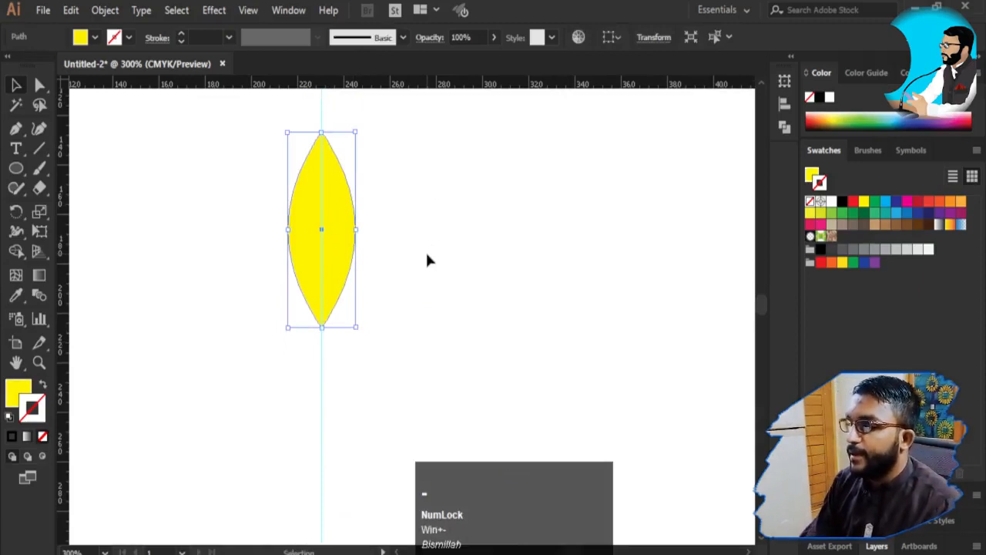
key(z)
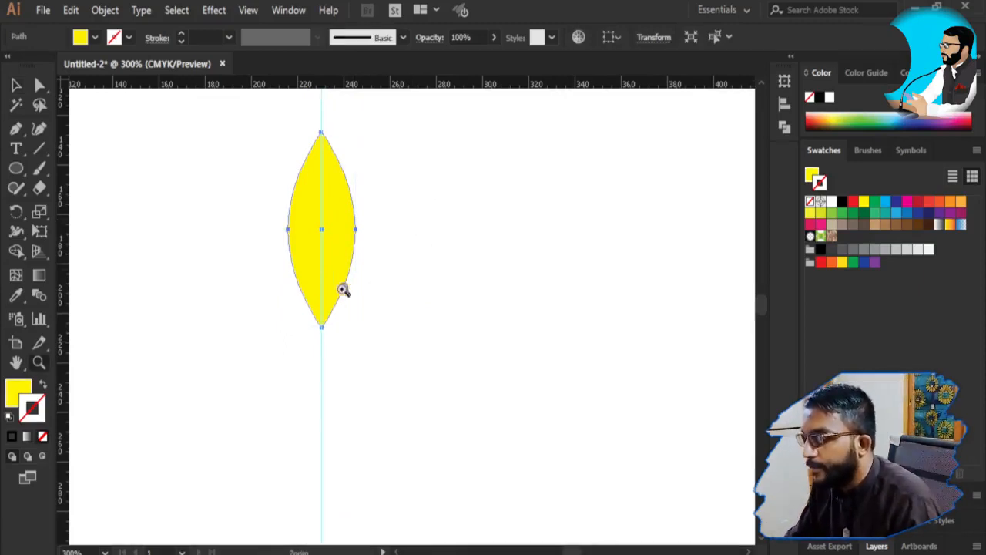
alt+click(332, 294)
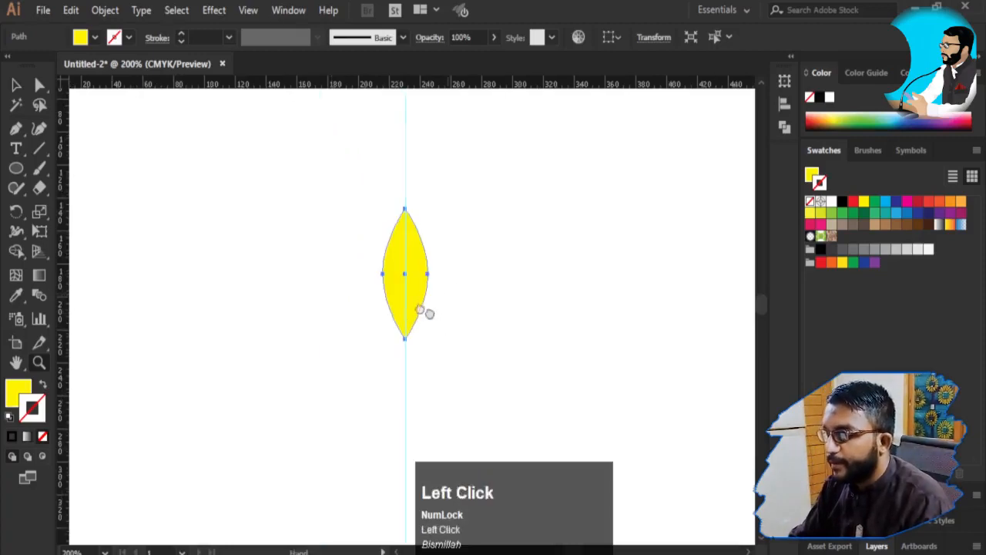
key(space)
drag(424, 249, 387, 249)
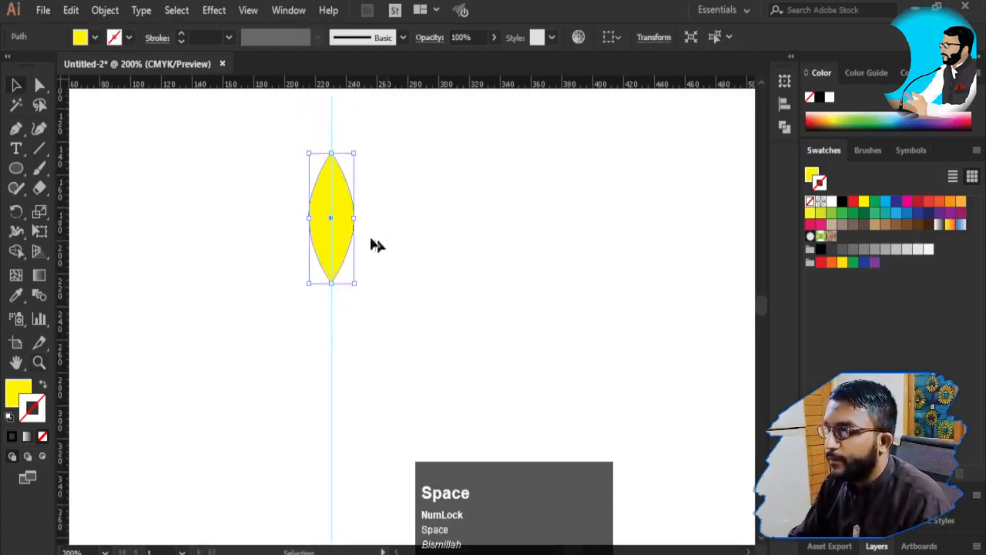
key(r)
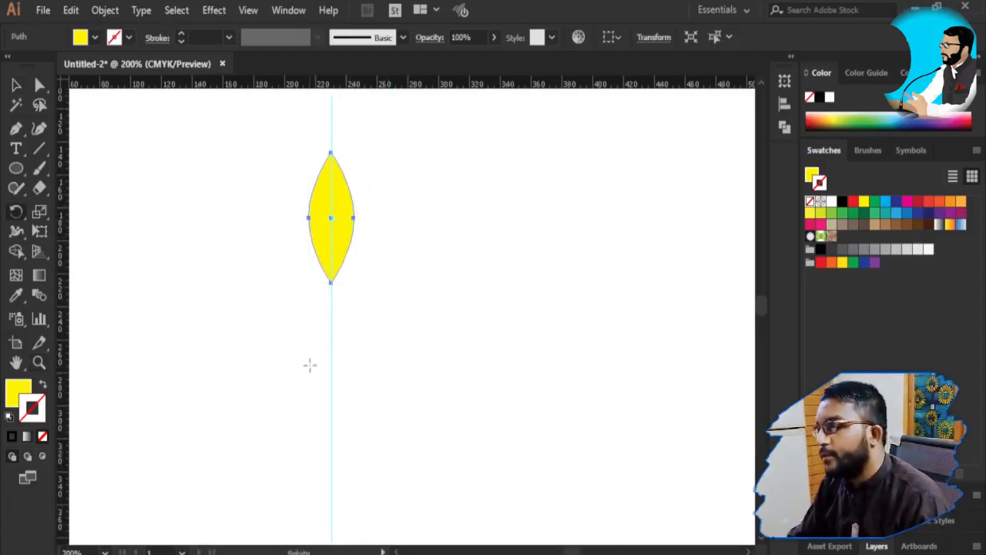
click(332, 282)
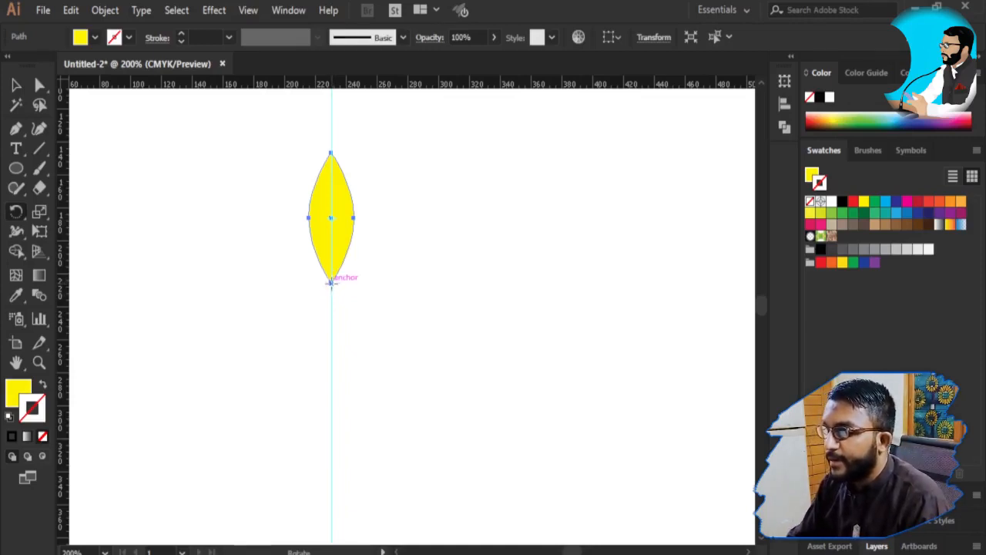
key(alt)
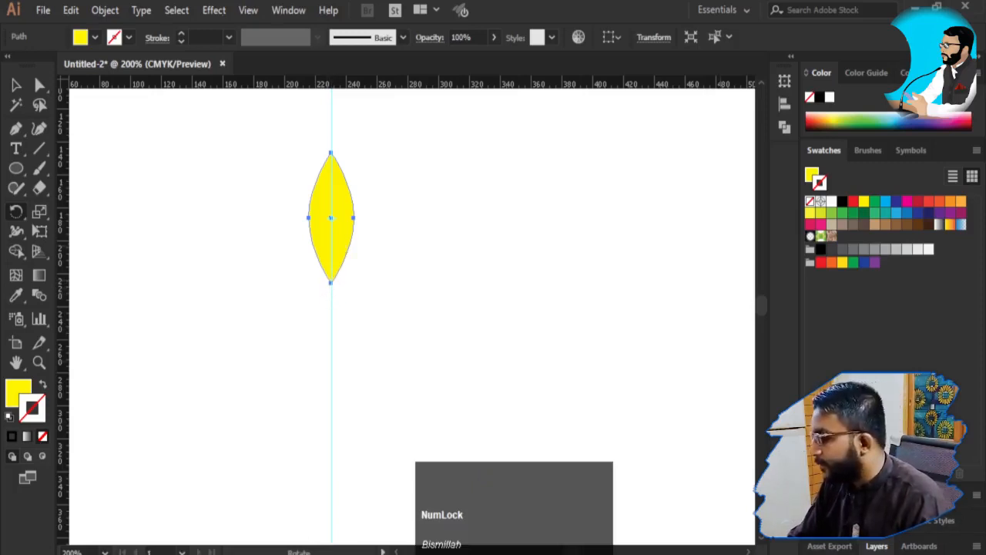
click(914, 494)
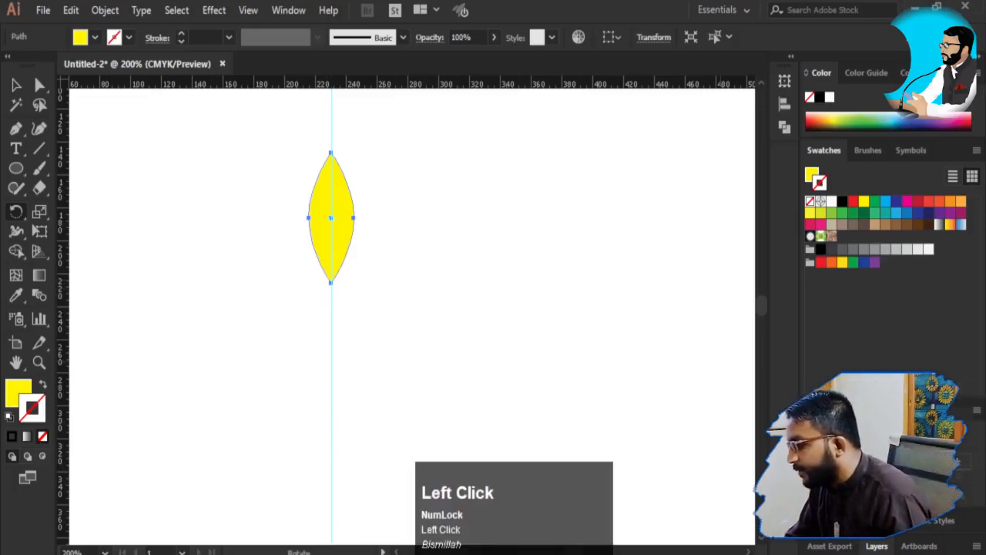
click(846, 436)
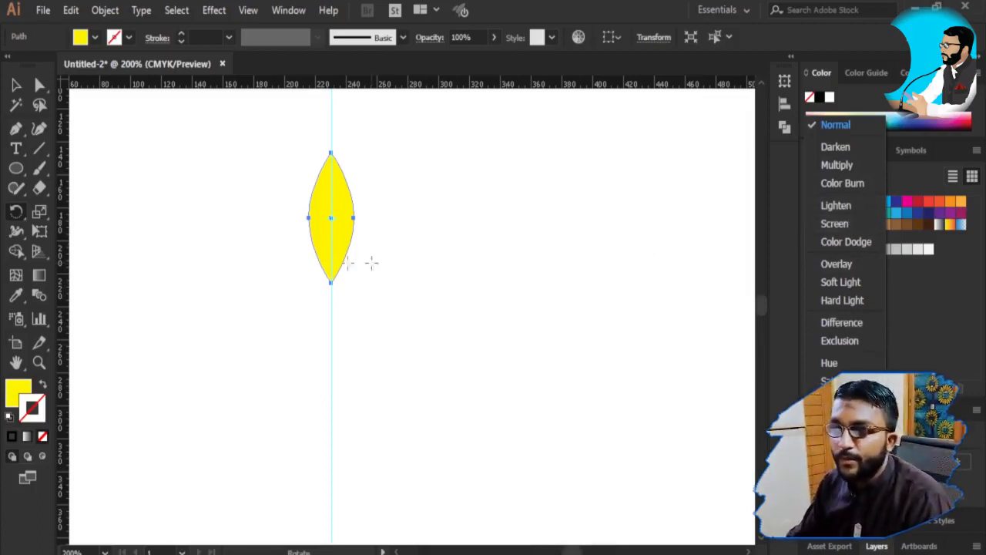
click(852, 230)
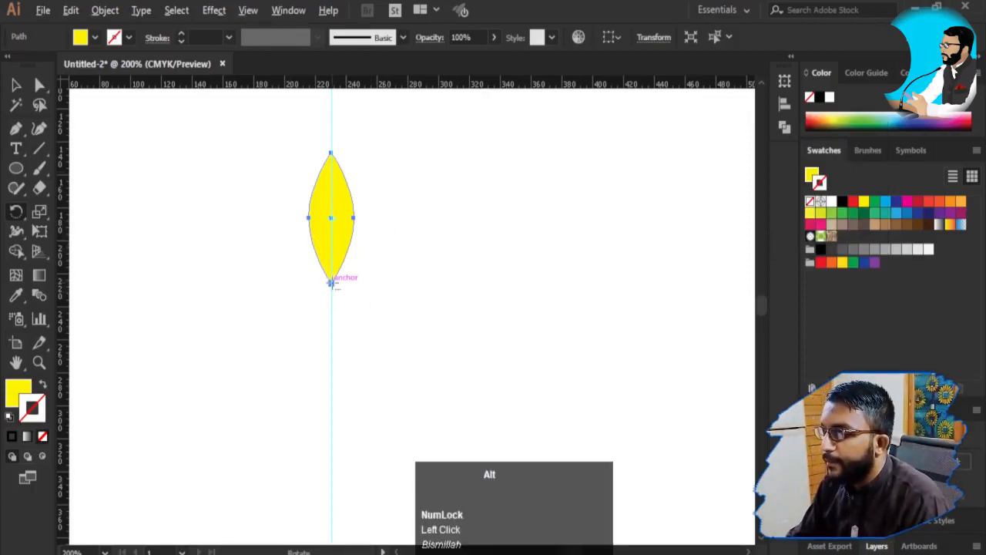
Create a copy of the petal rotated 45° about its bottom anchor, repeat the transformation around the full circle, and deselect
alt+click(332, 282)
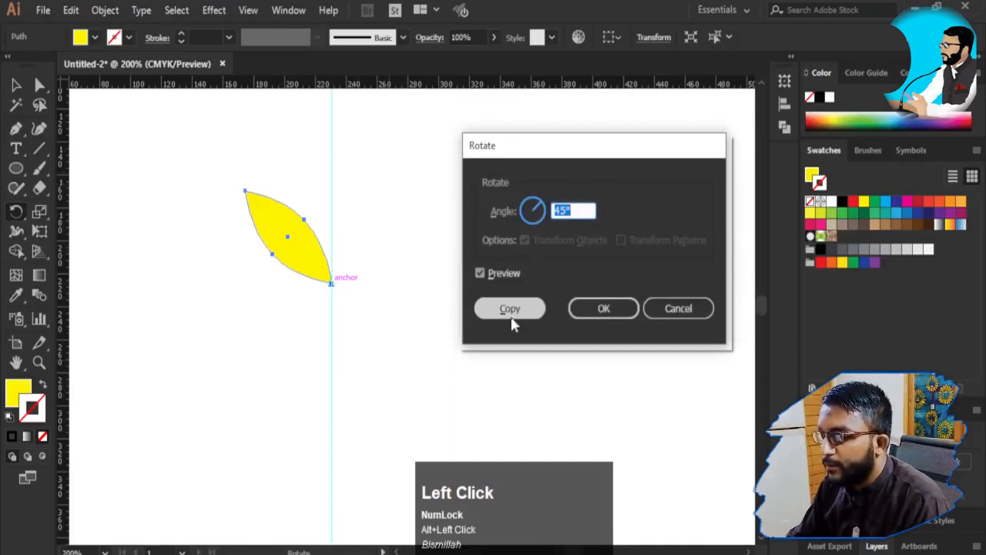
click(510, 308)
key(ctrl+d)
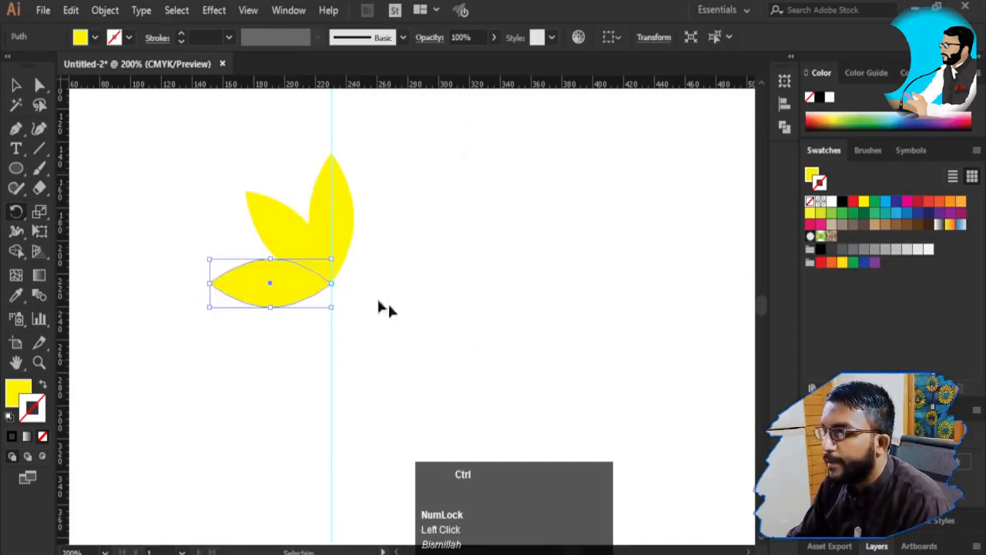
key(ctrl+d)
key(ctrl+d)
key(ctrl+d)
key(ctrl+d)
key(ctrl+d)
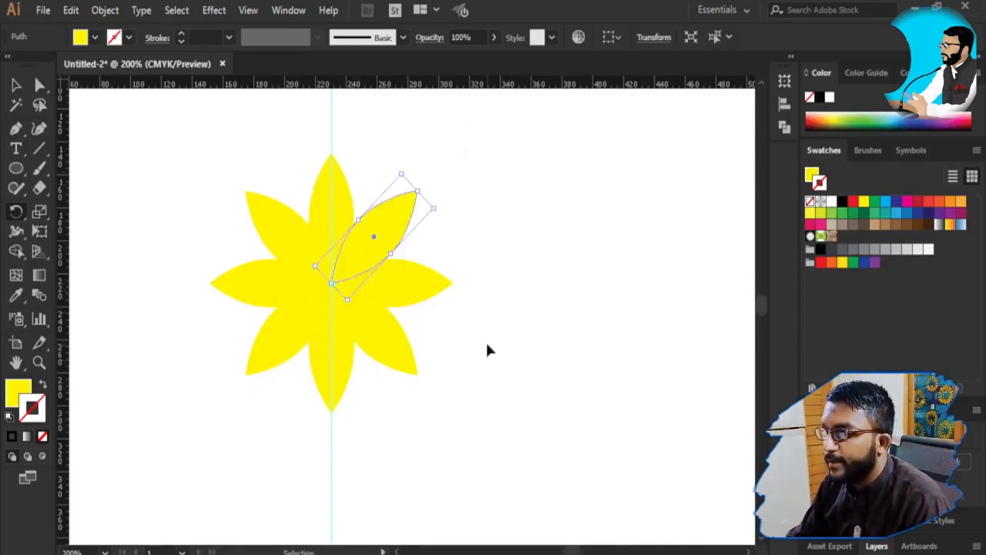
key(ctrl+d)
click(509, 328)
key(v)
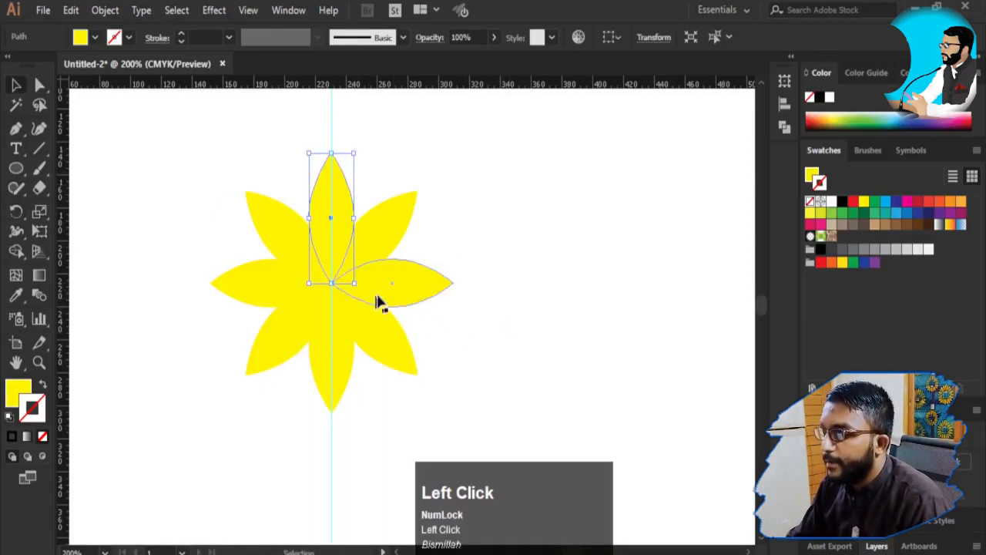
click(618, 266)
Fill the upper-right petal of the yellow flower with the dark blue swatch, keeping its stroke at None
click(384, 274)
click(380, 236)
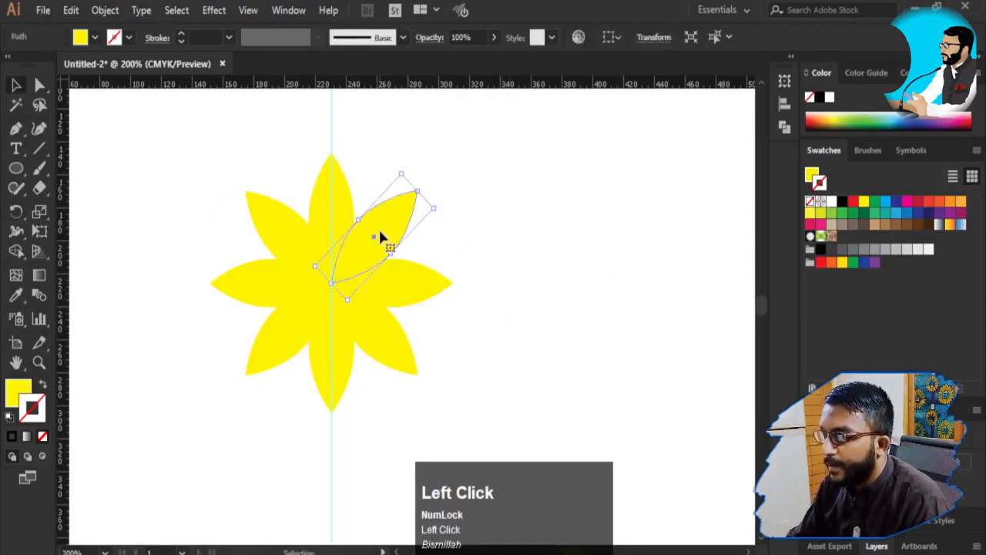
key(x)
click(897, 201)
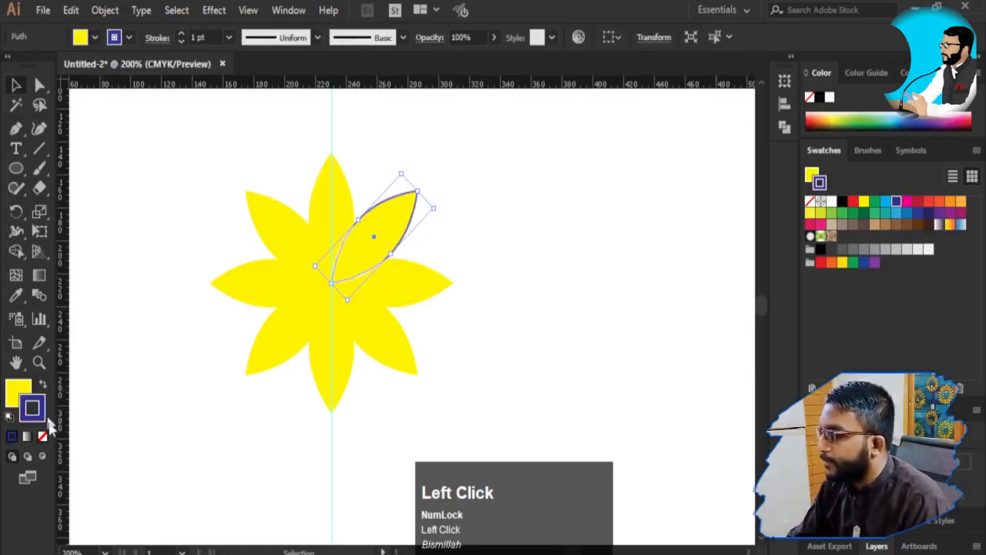
click(38, 437)
click(16, 390)
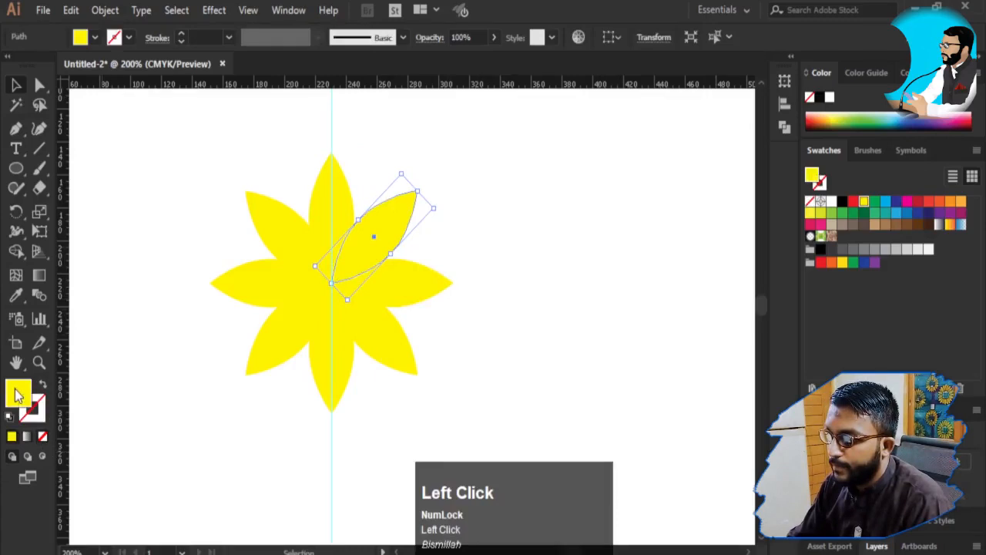
click(895, 203)
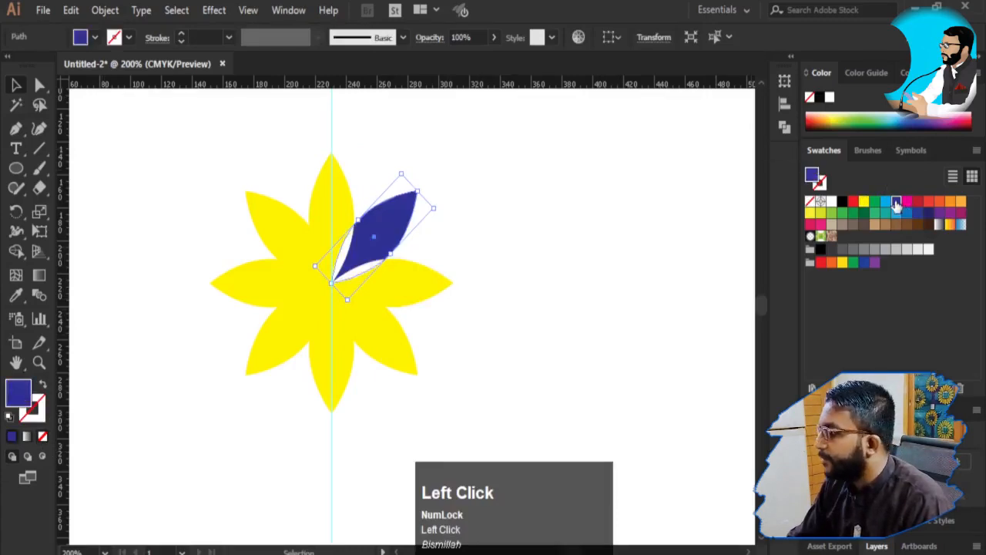
Fill the lower-left petal, opposite the upper-right one, with the same dark blue swatch
click(272, 333)
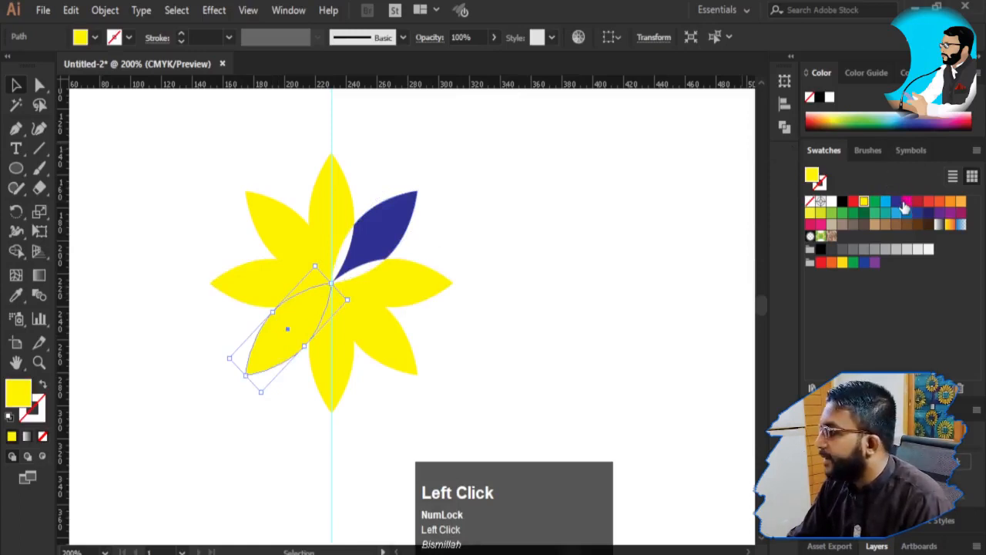
click(906, 203)
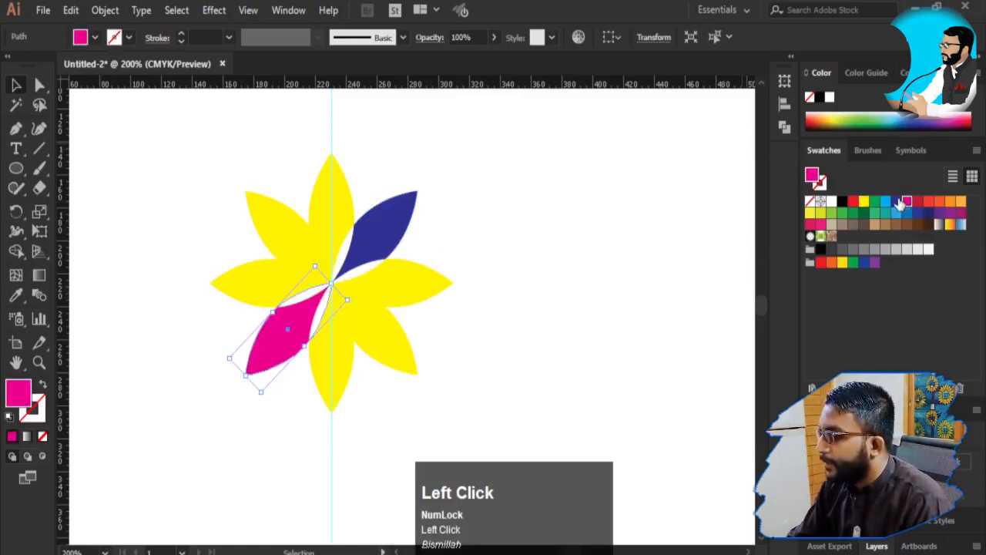
click(896, 202)
Fill the upper-left petal and the opposite lower-right petal with the light red swatch
click(282, 260)
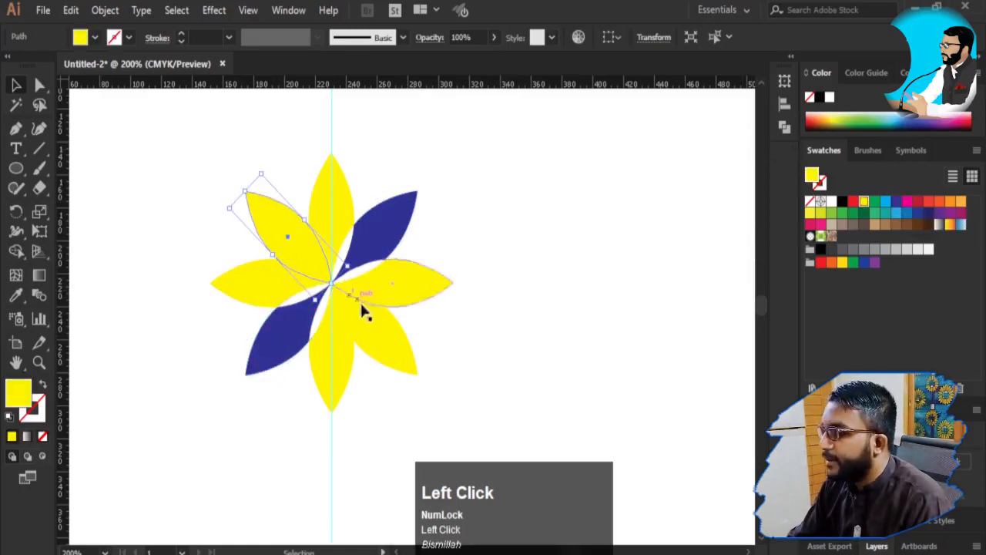
shift+click(386, 331)
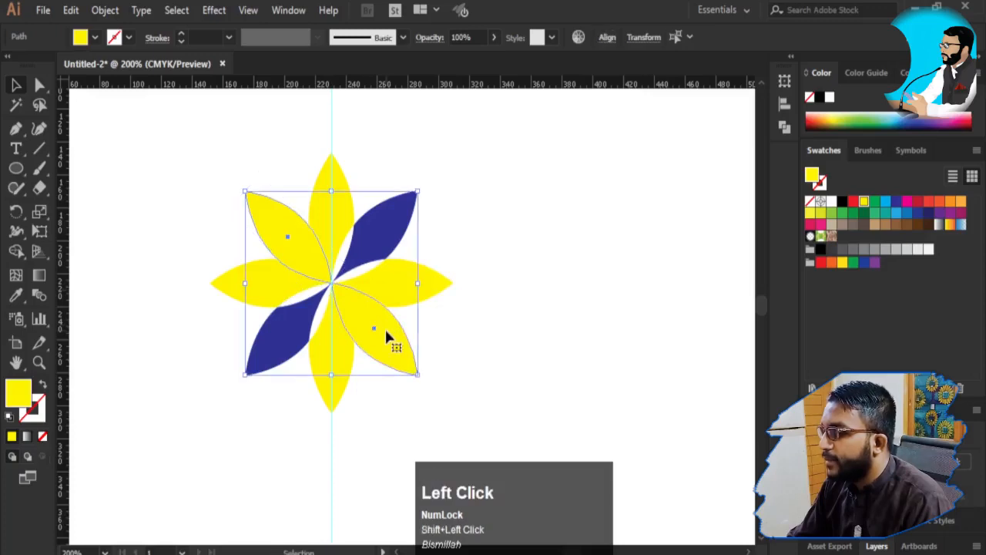
click(929, 203)
Fill the horizontal left and right petals with the orange C=0 M=35 Y=85 K=0 swatch and deselect them
click(228, 286)
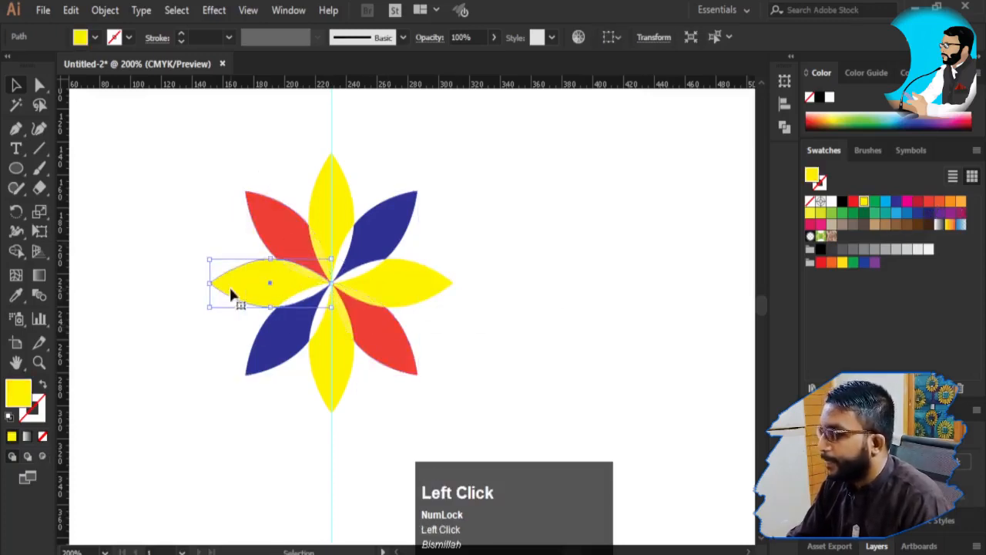
shift+click(422, 281)
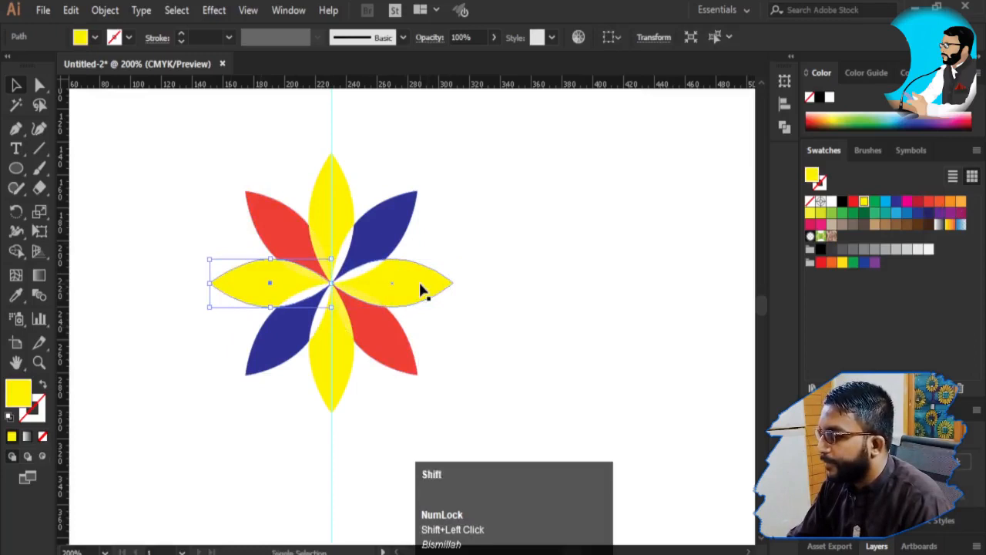
shift+click(422, 289)
click(960, 202)
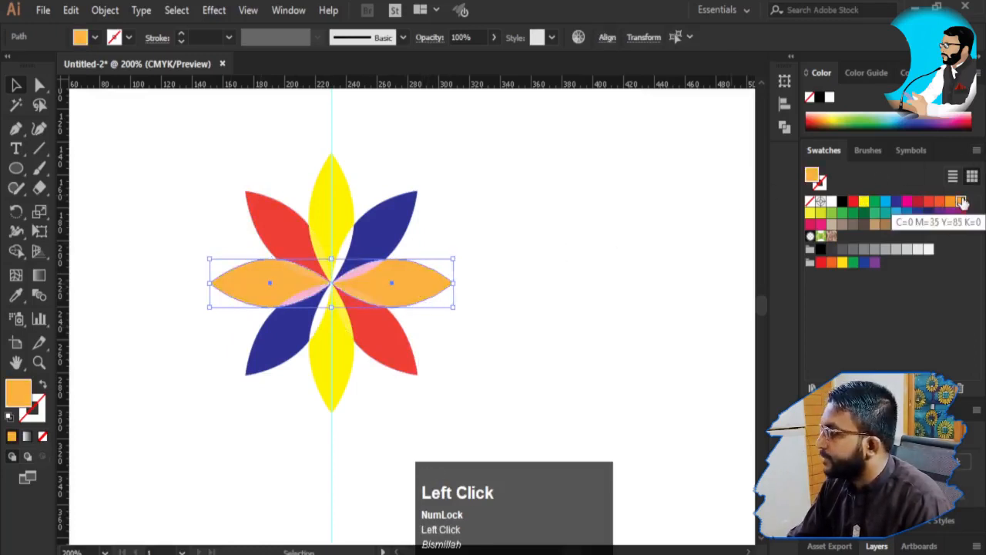
click(557, 341)
Select all eight petals of the colored flower and delete them, keeping the vertical guide
key(z)
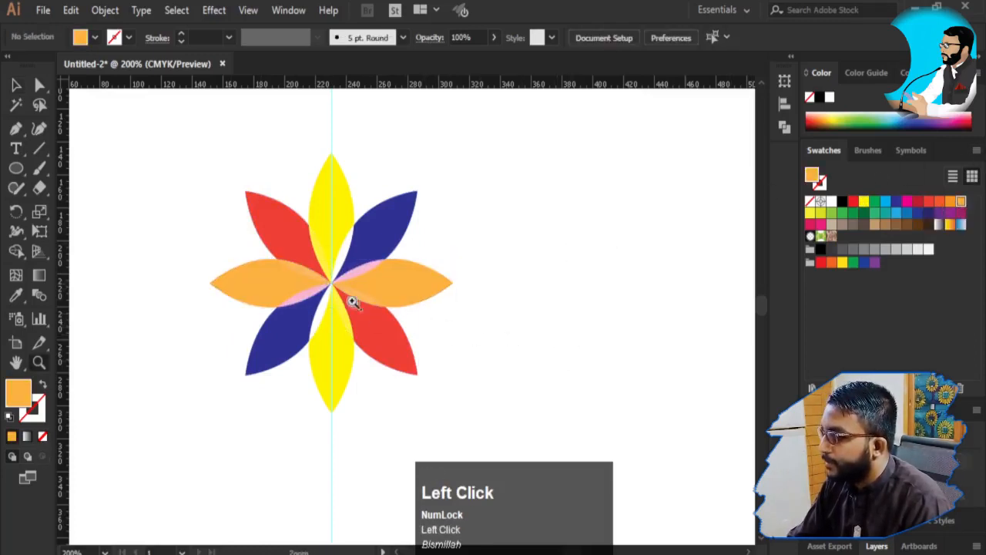
click(329, 293)
drag(393, 355, 336, 308)
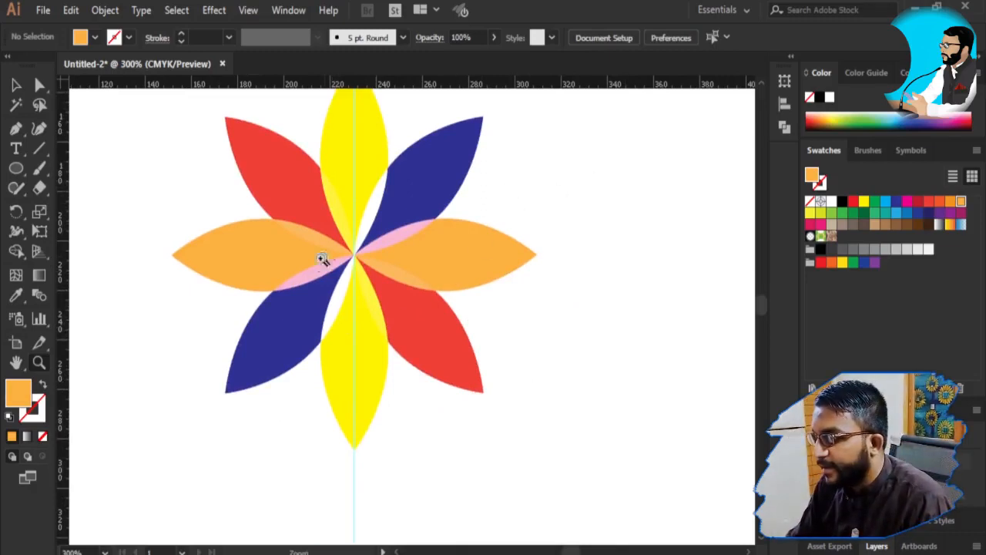
key(v)
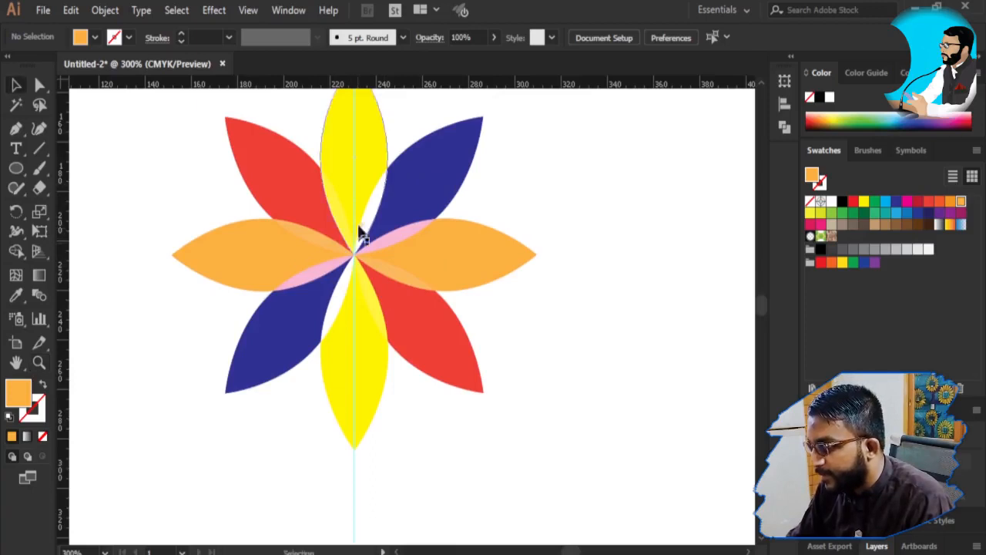
drag(321, 204, 322, 250)
drag(225, 128, 528, 462)
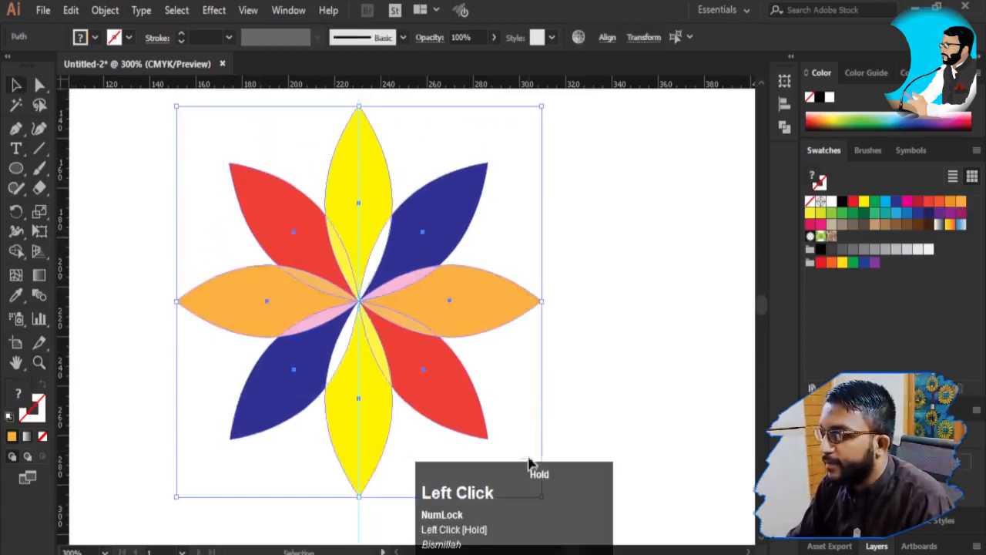
key(Delete)
Draw a circle with the Ellipse tool, scale it to about 90 px across, and center it on the vertical guide
click(17, 170)
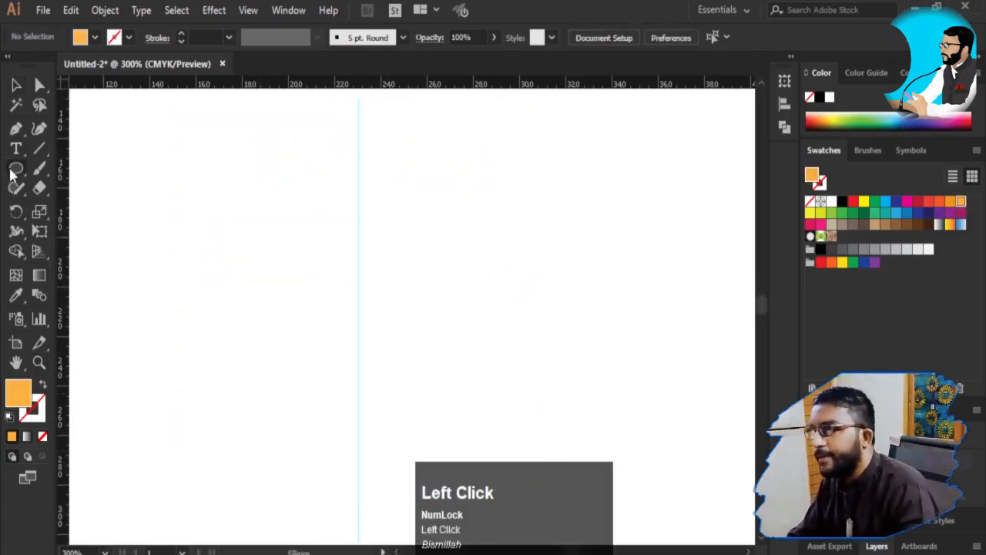
right_click(16, 169)
click(131, 212)
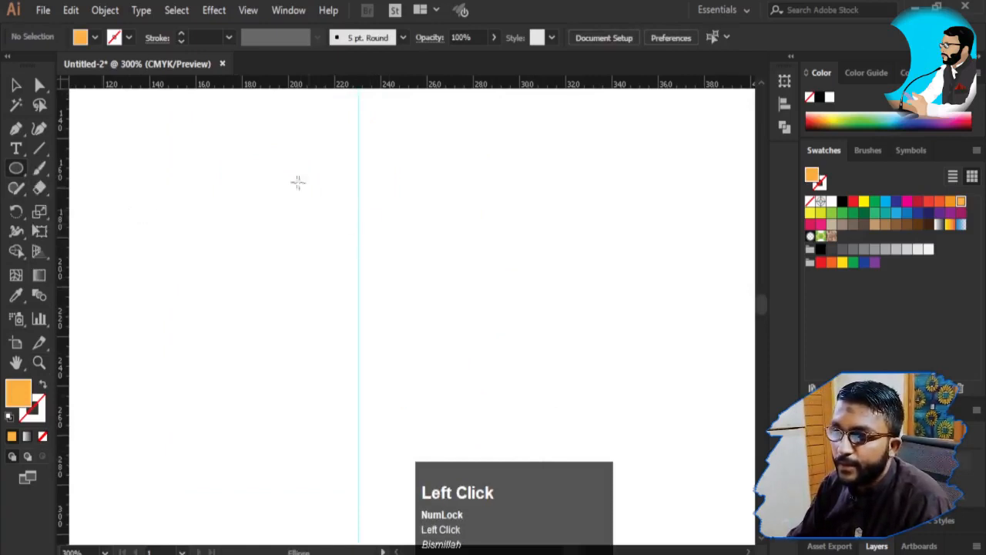
mouse_move(285, 170)
mouse_down()
mouse_move(403, 249)
mouse_move(445, 257)
mouse_move(443, 266)
mouse_up()
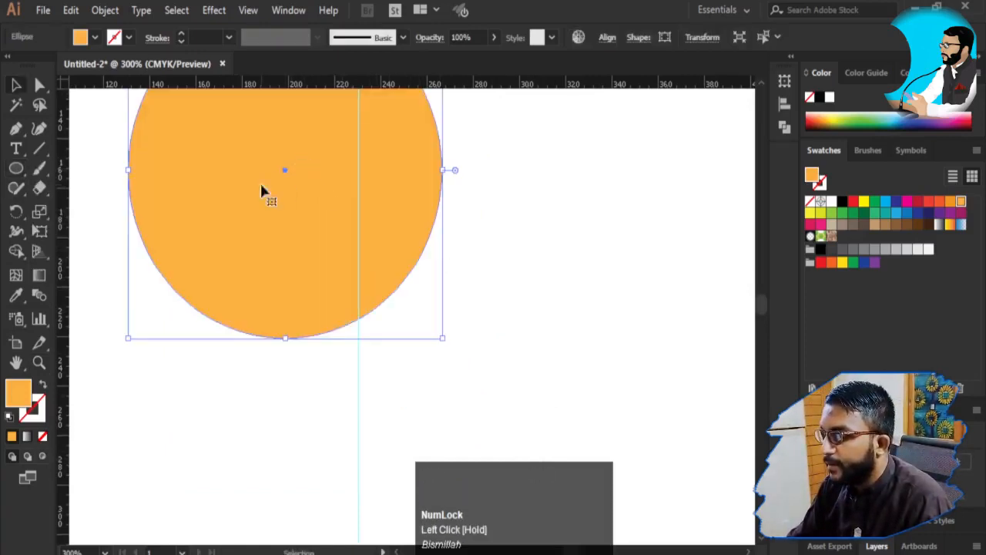
drag(262, 191, 386, 299)
drag(513, 121, 461, 178)
drag(279, 318, 285, 292)
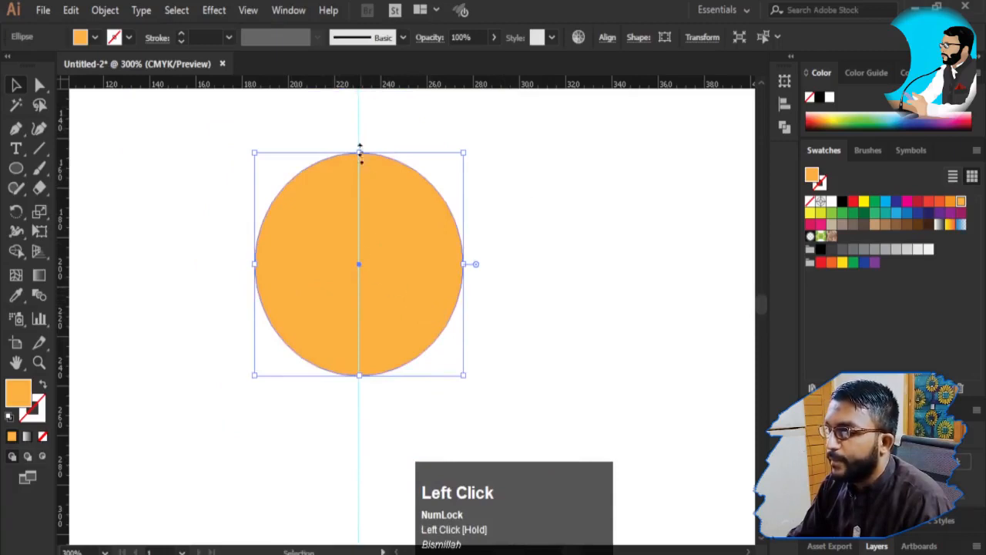
Reset the circle to the default black 1 pt stroke, set its fill to None, and deselect it
click(37, 418)
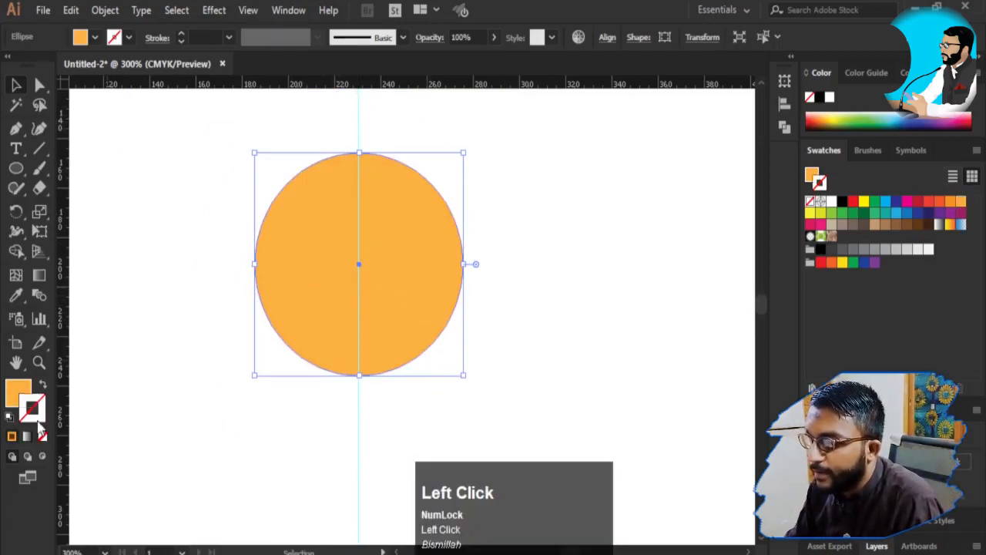
click(9, 418)
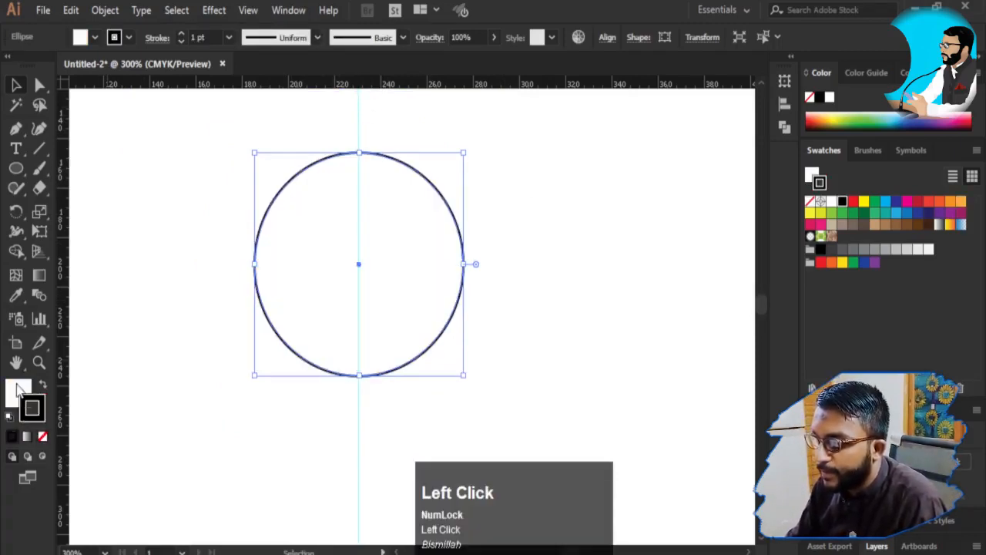
click(42, 435)
click(196, 228)
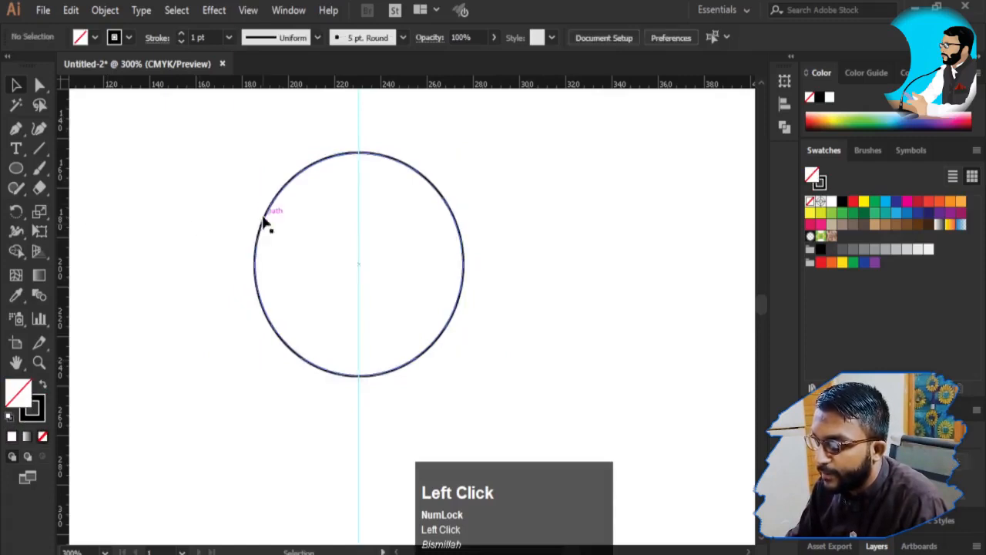
Set the circle's stroke weight to 0.5 pt and deselect it
click(389, 162)
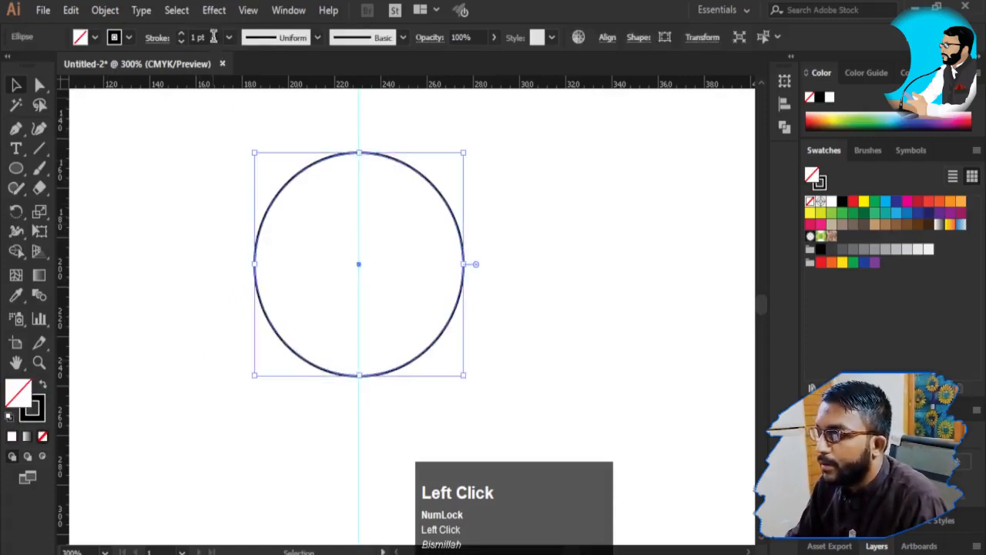
click(214, 37)
text(35)
key(Return)
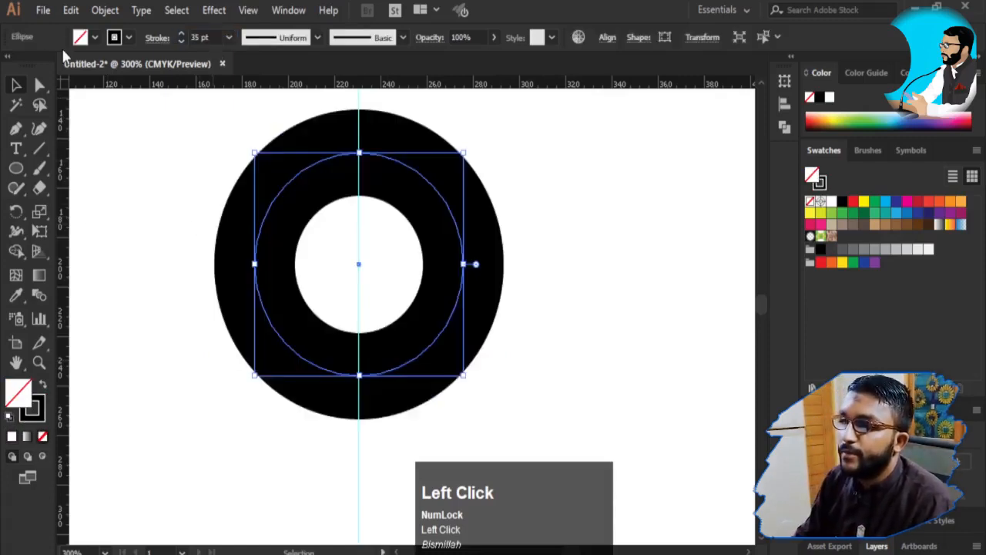
click(202, 37)
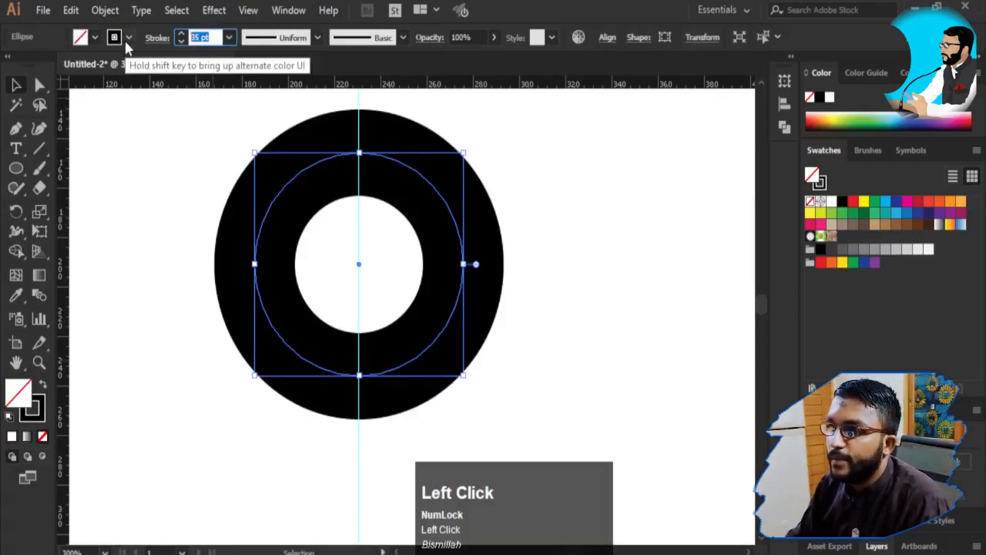
key(Return)
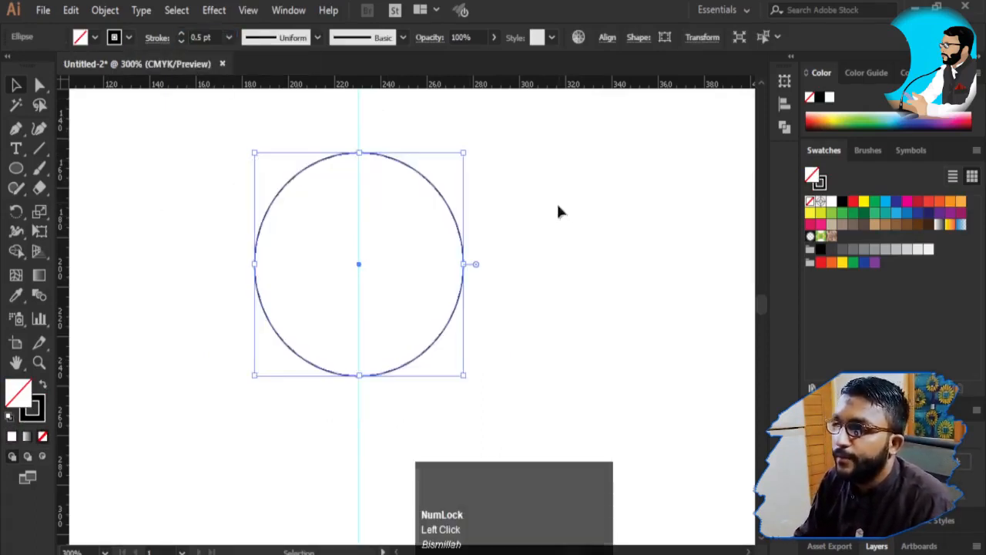
click(362, 181)
Zoom in on the circle's top edge and activate the Ellipse tool
key(z)
click(347, 153)
key(space)
drag(441, 353, 388, 261)
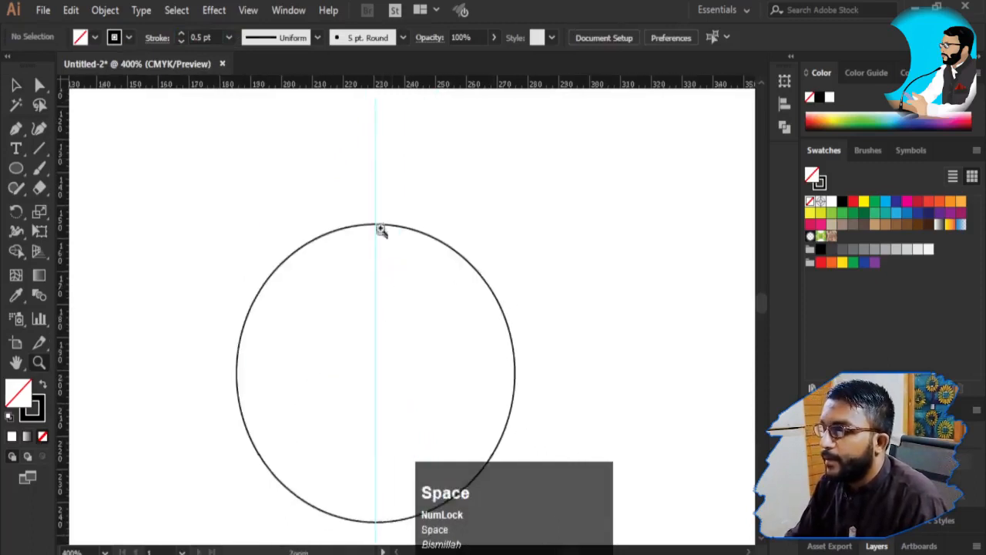
click(380, 225)
key(space)
drag(389, 338, 351, 243)
key(space)
click(15, 168)
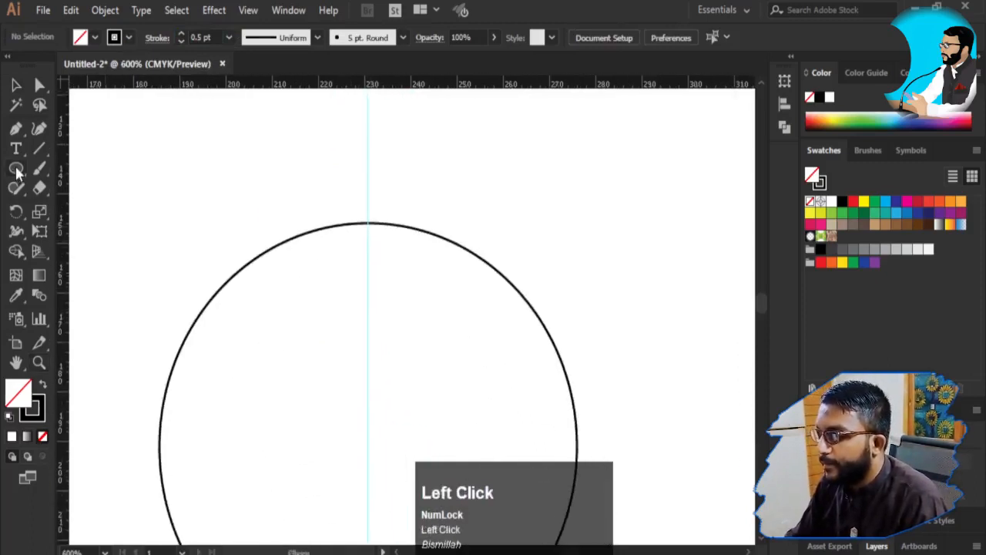
right_click(16, 168)
click(89, 206)
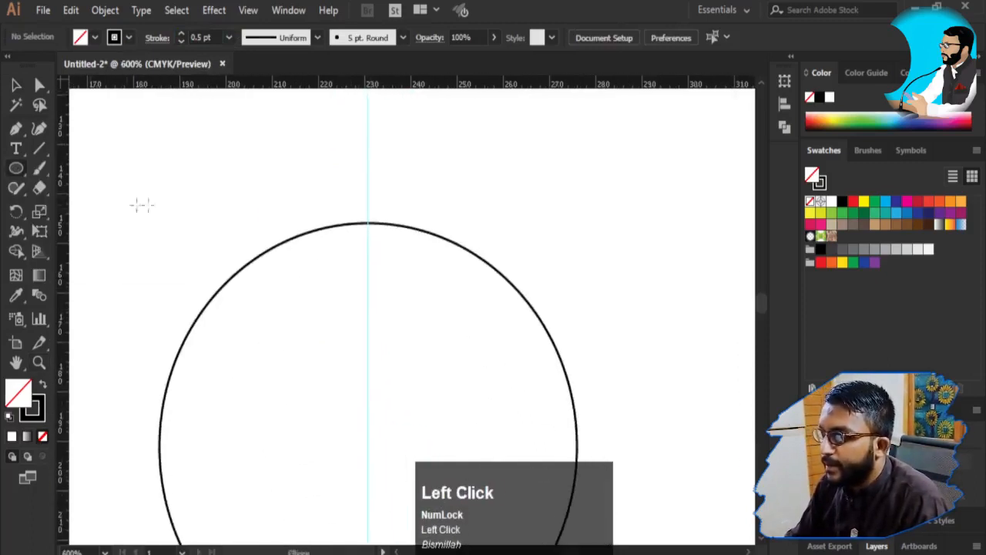
right_click(15, 168)
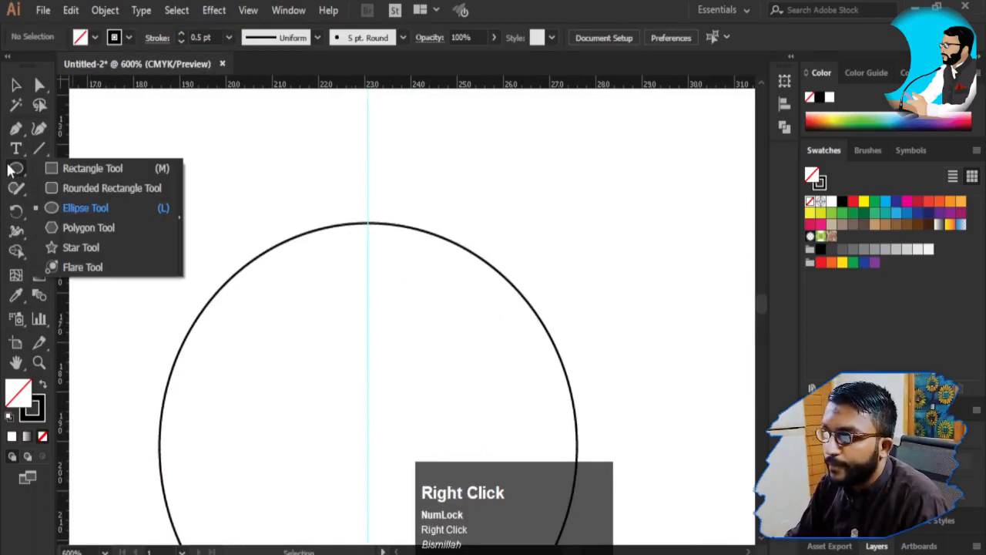
click(73, 170)
mouse_move(205, 149)
mouse_down()
mouse_move(248, 238)
mouse_move(259, 240)
mouse_up()
key(v)
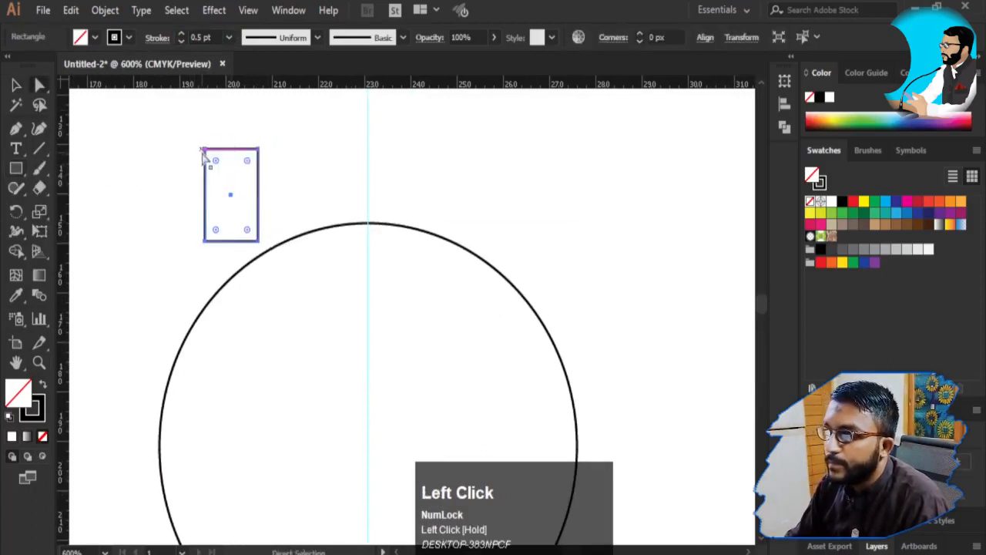
drag(207, 152, 225, 154)
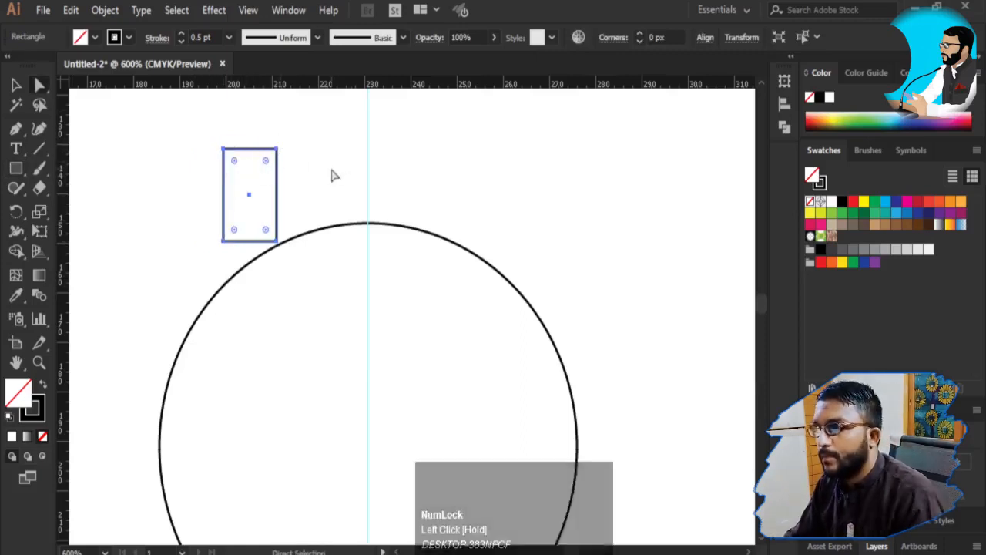
key(Delete)
Draw a narrow vertical ellipse, about 7 by 20 px, above the circle and left of the guide
click(16, 193)
right_click(15, 194)
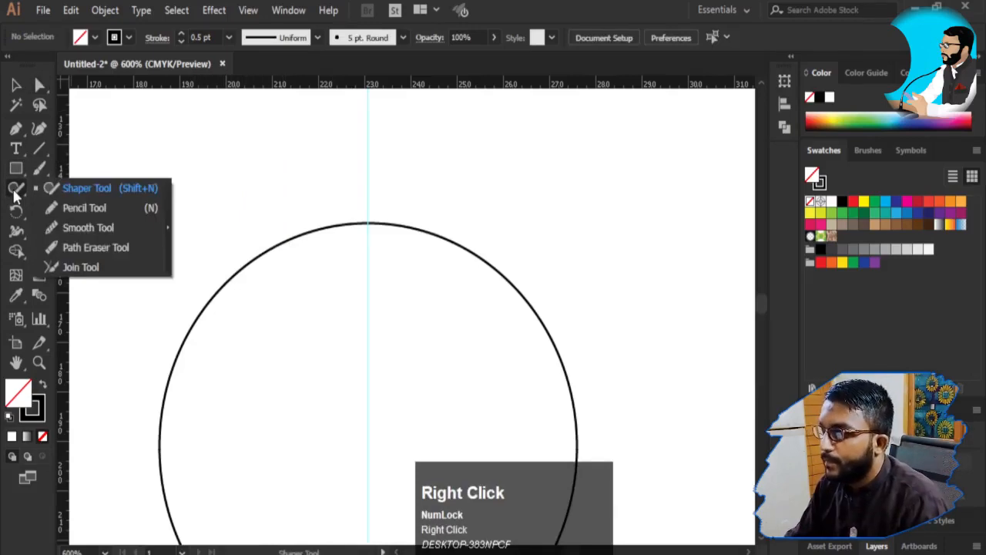
right_click(16, 169)
click(77, 214)
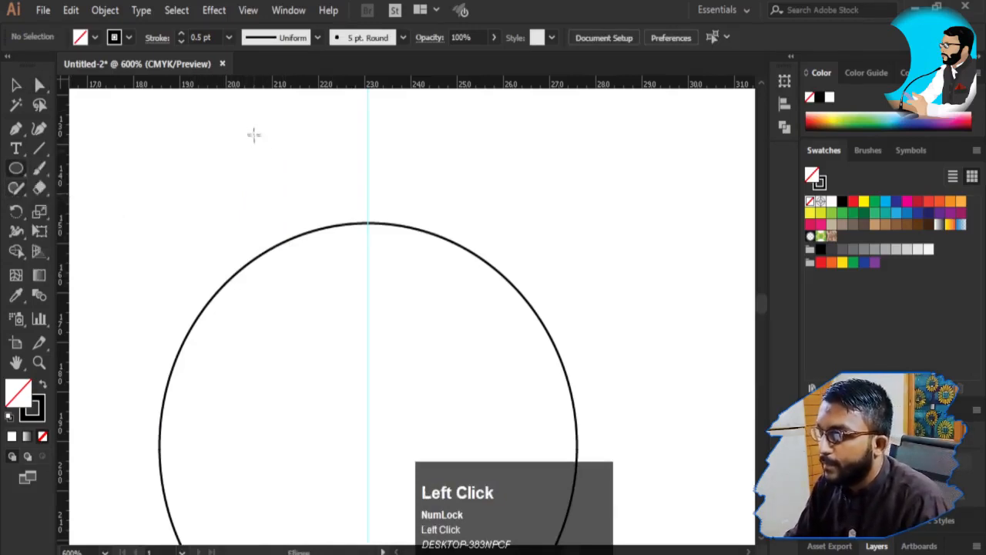
mouse_move(255, 131)
mouse_down()
mouse_move(266, 204)
mouse_move(293, 225)
mouse_move(285, 228)
mouse_up()
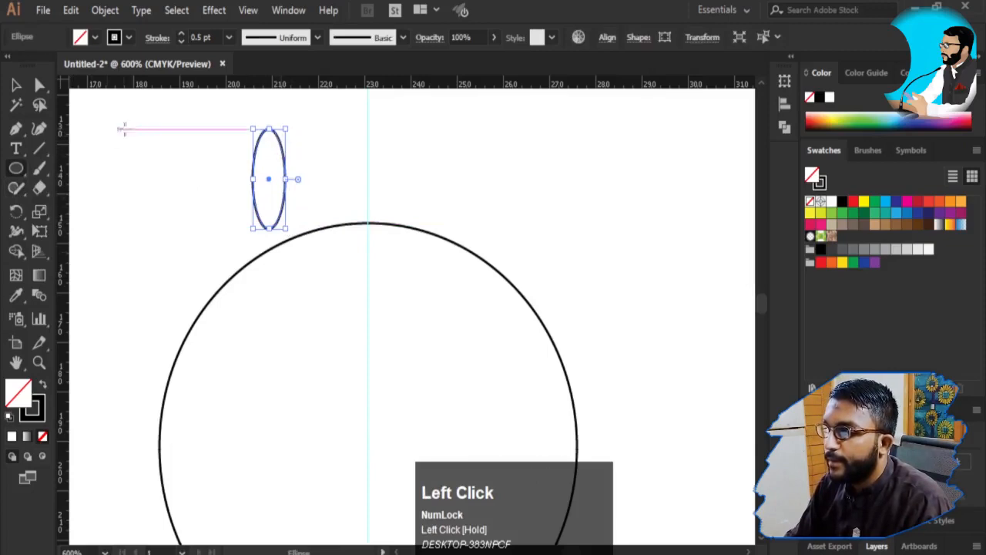
Set the narrow ellipse's stroke weight to 0.3 pt
click(201, 37)
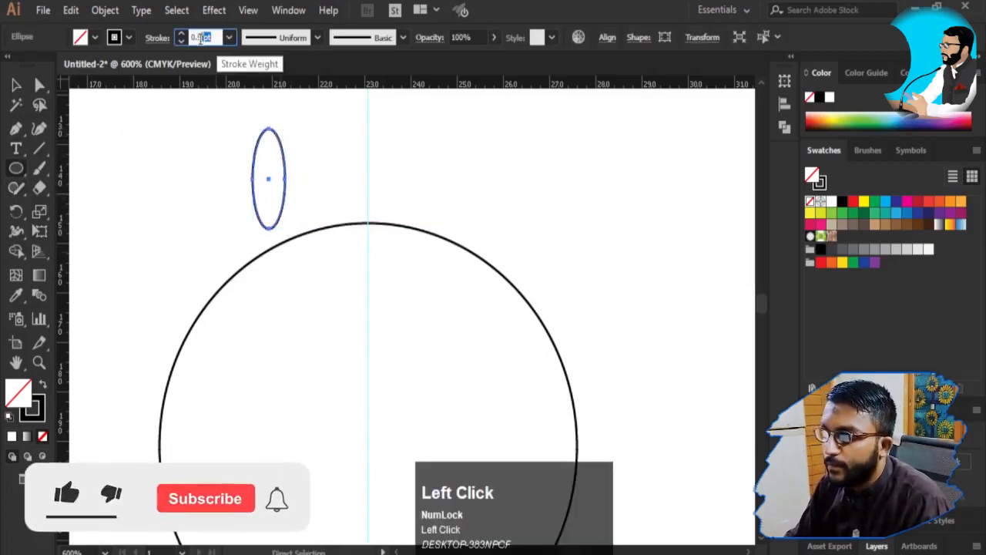
key(BackSpace)
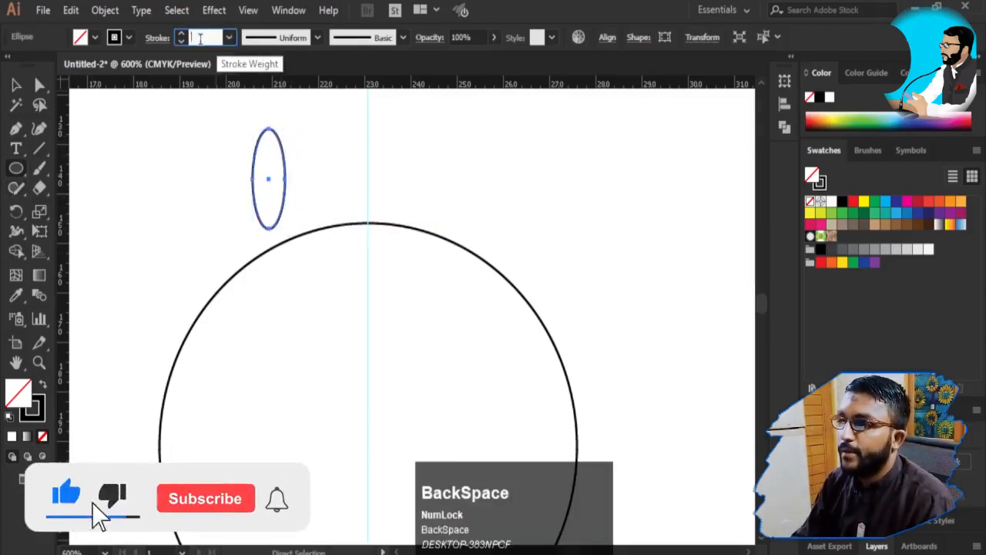
text(0.5)
key(Return)
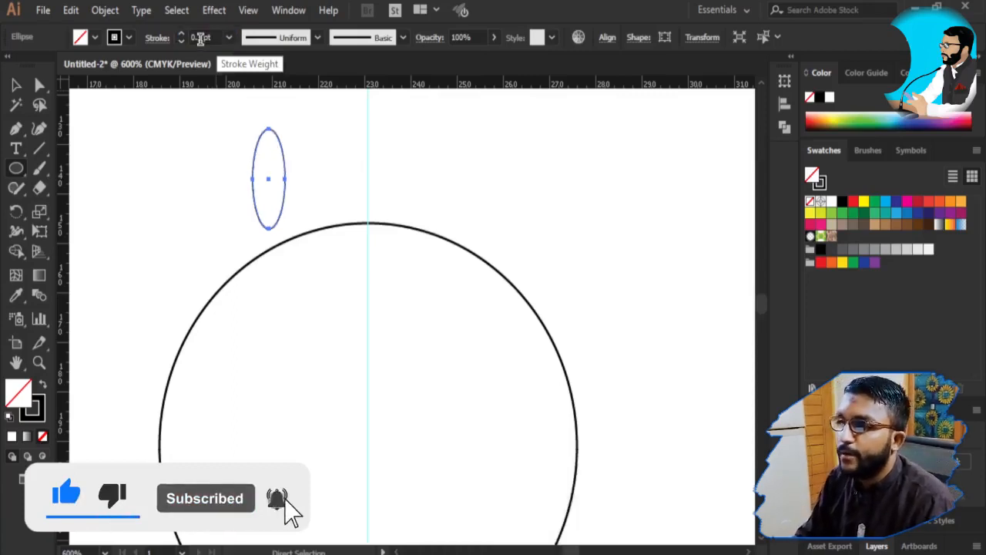
Sharpen the narrow ellipse's top end into a point by collapsing both direction handles of its top anchor onto the anchor
key(z)
click(363, 175)
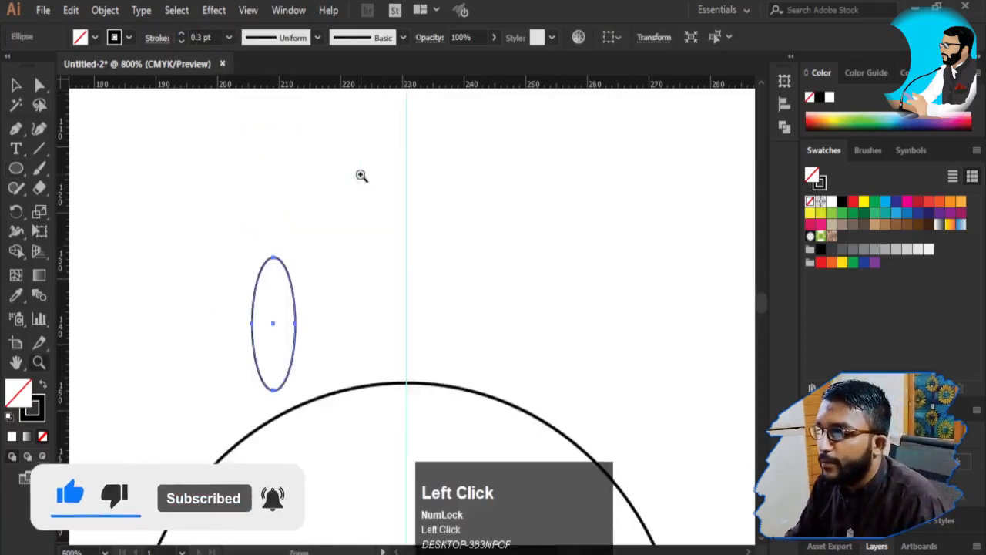
click(249, 332)
key(space)
drag(250, 334, 157, 280)
key(v)
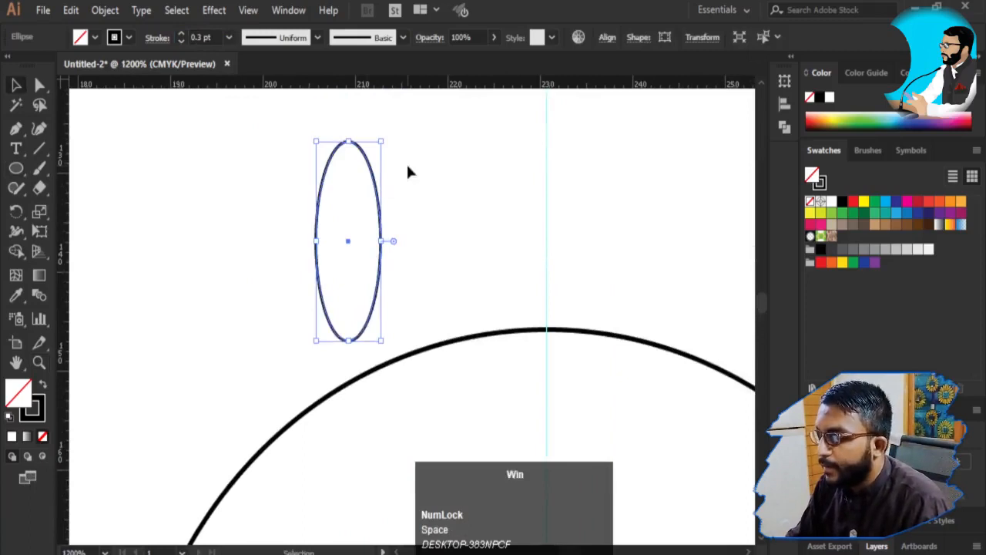
key(super+plus)
key(super+plus)
key(space)
drag(356, 265, 503, 282)
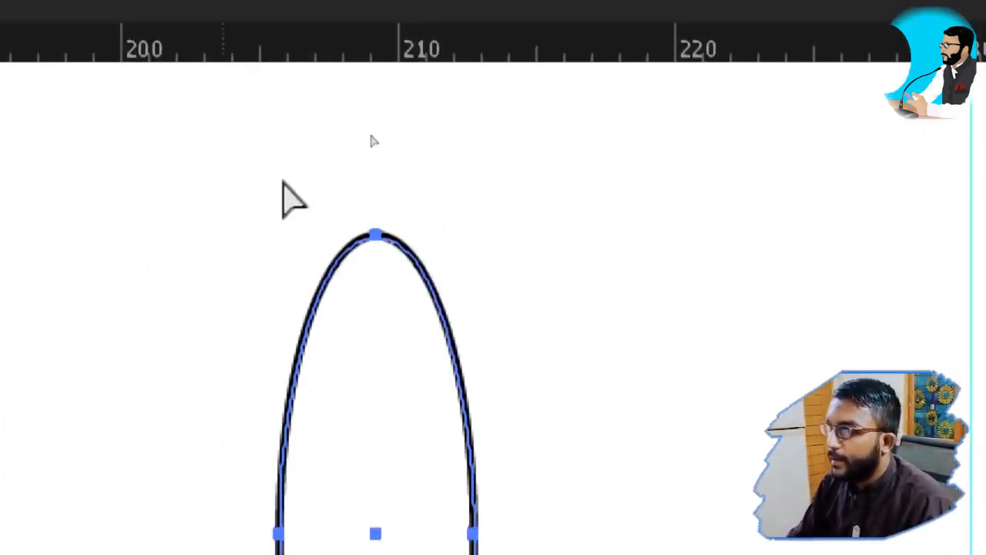
drag(264, 192, 589, 302)
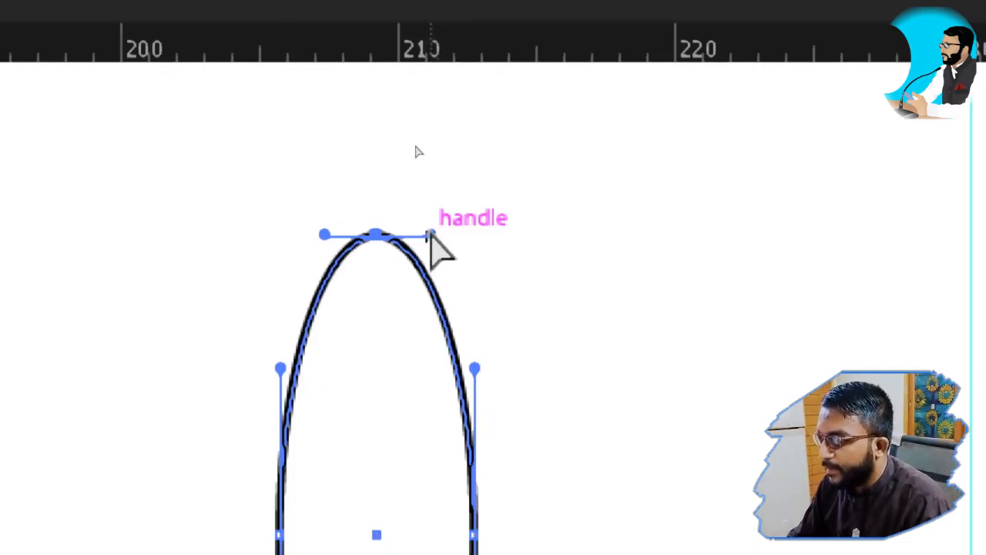
drag(433, 239, 385, 241)
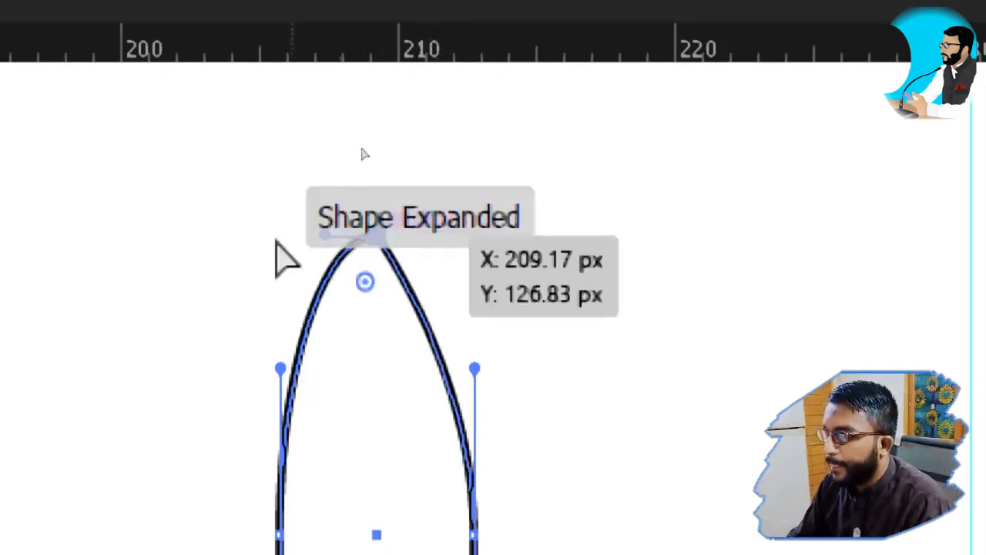
drag(324, 238, 377, 238)
Collapse both direction handles of the ellipse's bottom anchor onto the anchor to form a pointed lower tip
key(space)
drag(431, 549, 370, 158)
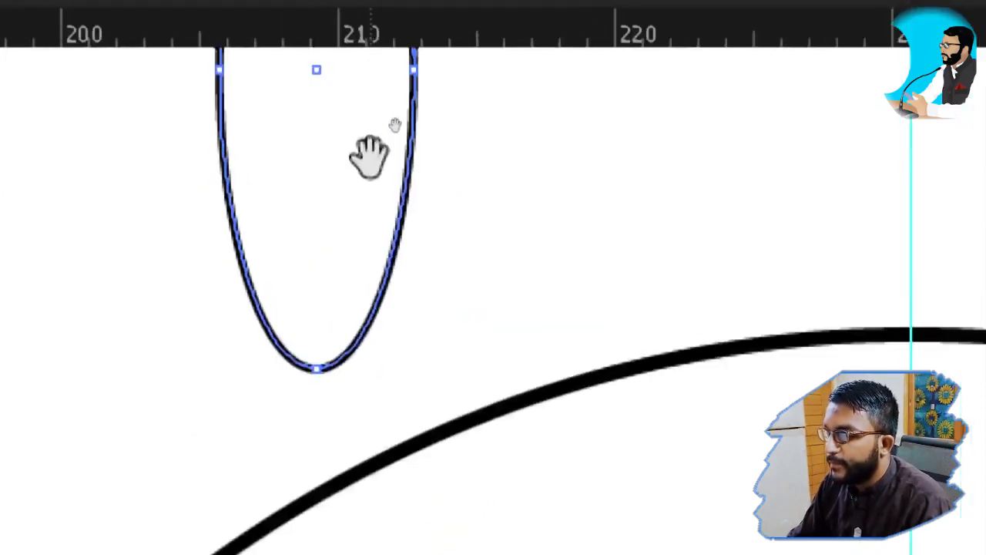
drag(232, 237, 401, 317)
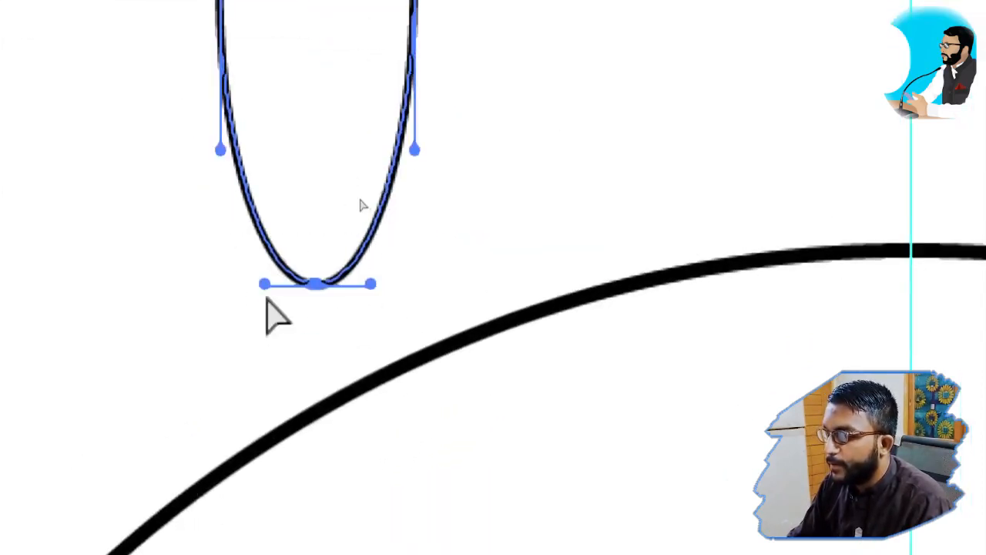
drag(264, 284, 317, 289)
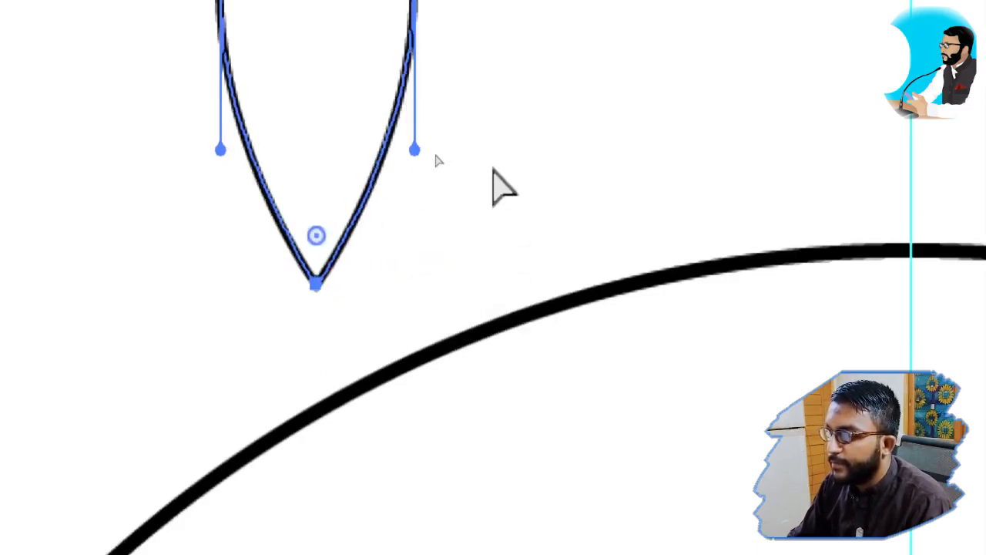
Slant the petal by moving its bottom anchor 1 px to the right and its top anchor 1 px to the left
key(z)
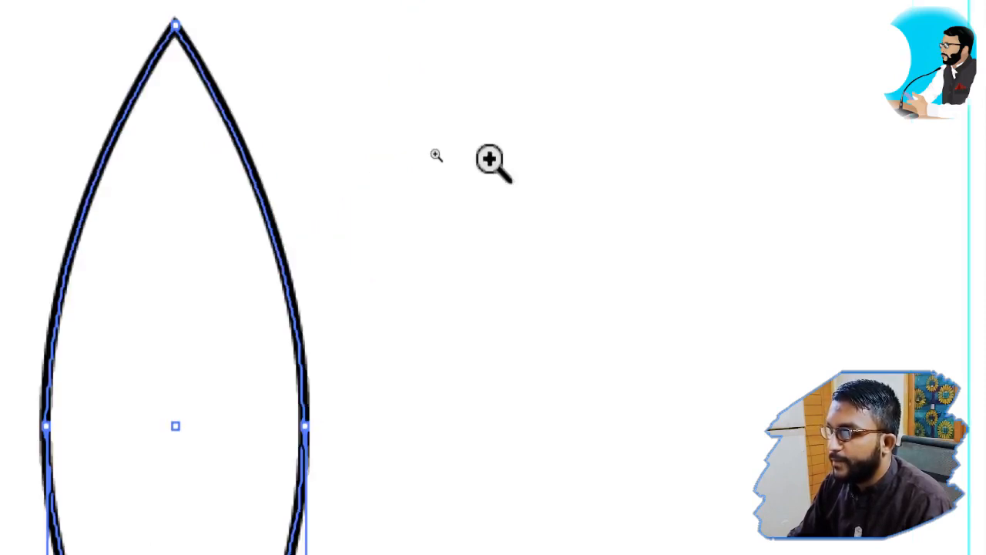
alt+click(648, 139)
alt+click(648, 139)
alt+click(649, 139)
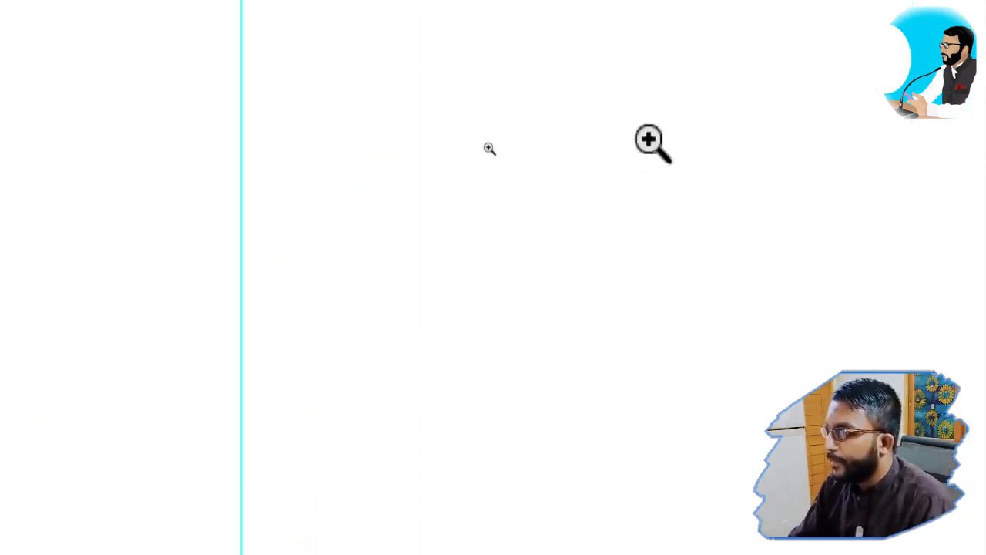
key(super+minus)
key(space)
drag(377, 407, 387, 262)
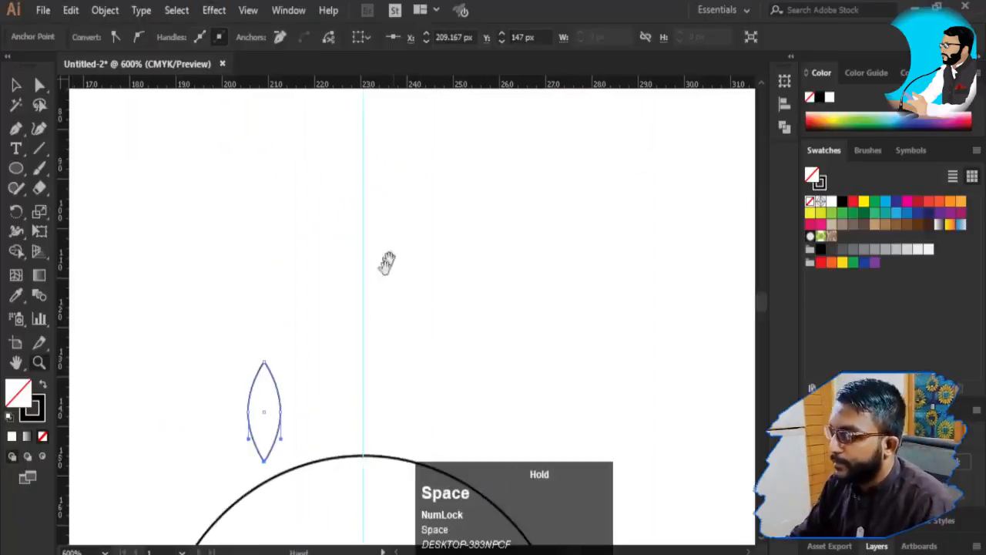
mouse_move(353, 447)
mouse_down()
mouse_move(373, 162)
mouse_move(374, 186)
mouse_up()
key(v)
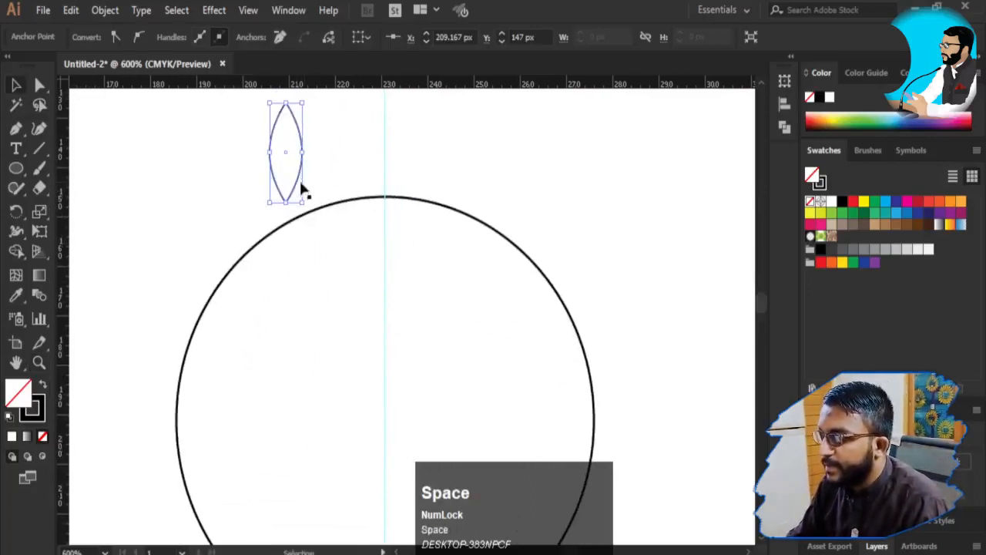
key(a)
drag(272, 201, 306, 209)
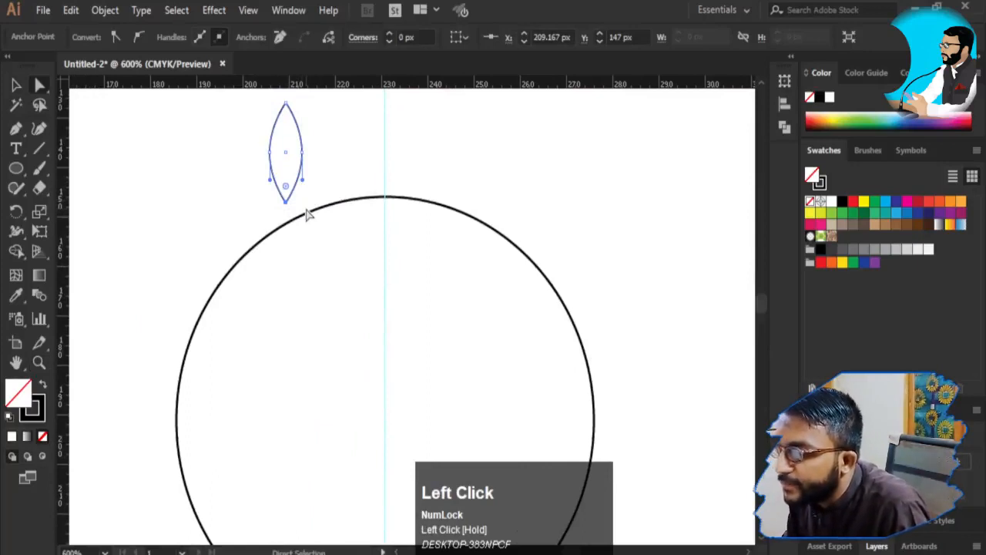
key(Right)
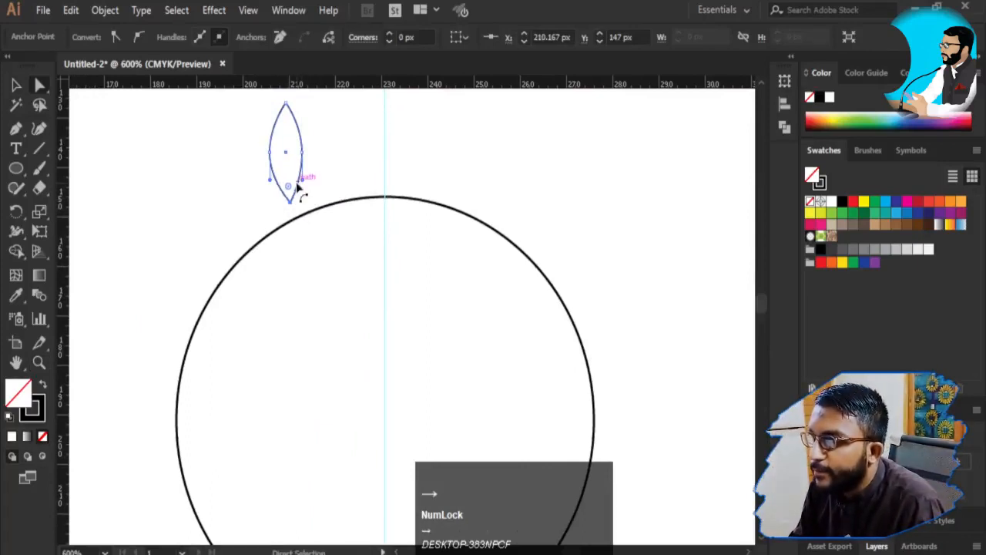
drag(263, 99, 309, 113)
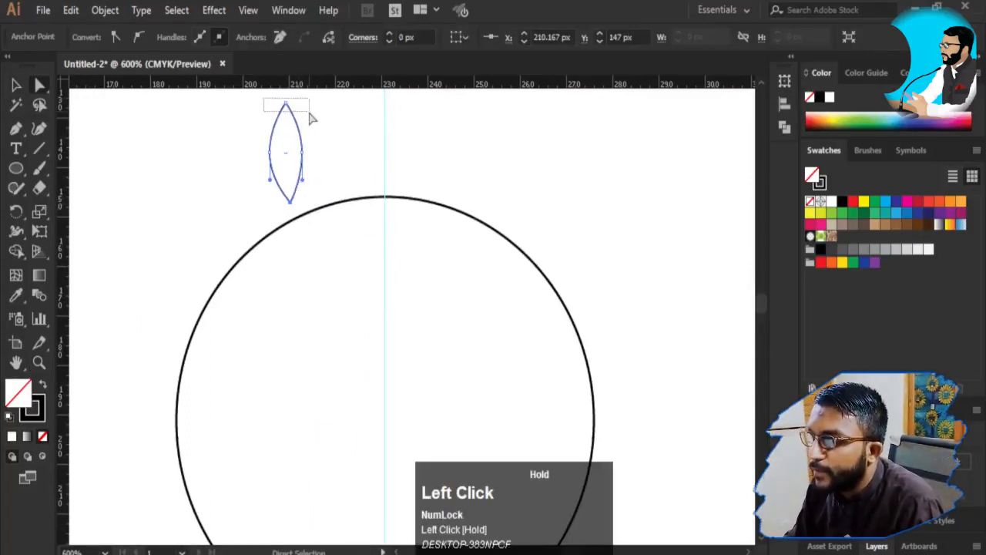
key(Left)
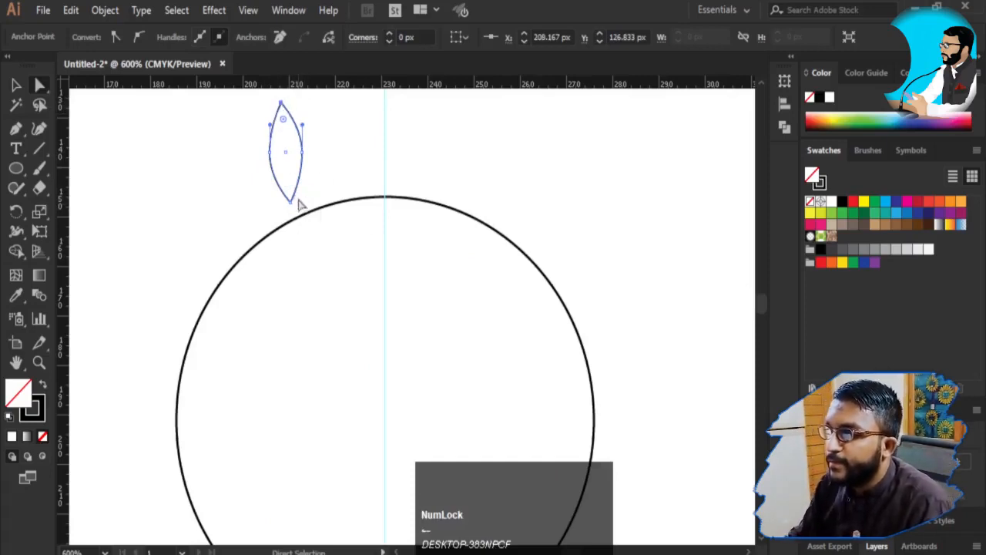
Increase the slant by shifting the bottom anchor another 1 px right and the top anchor another 1 px left
drag(297, 210, 266, 200)
key(Right)
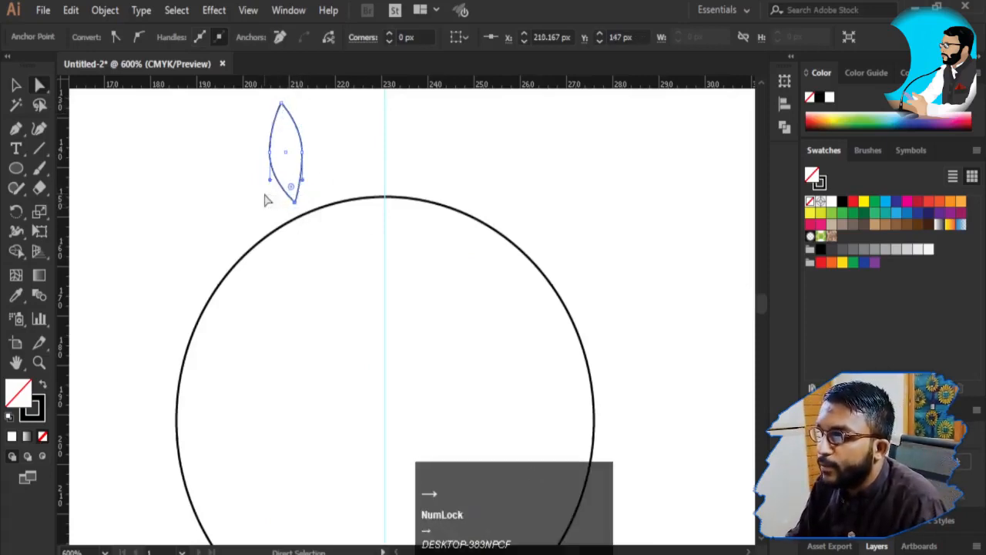
drag(264, 95, 294, 114)
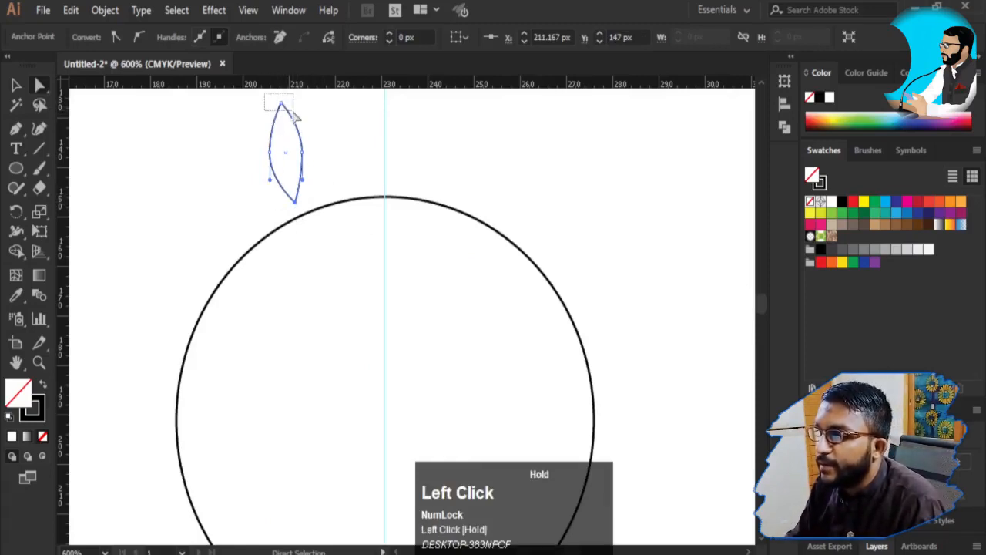
key(Left)
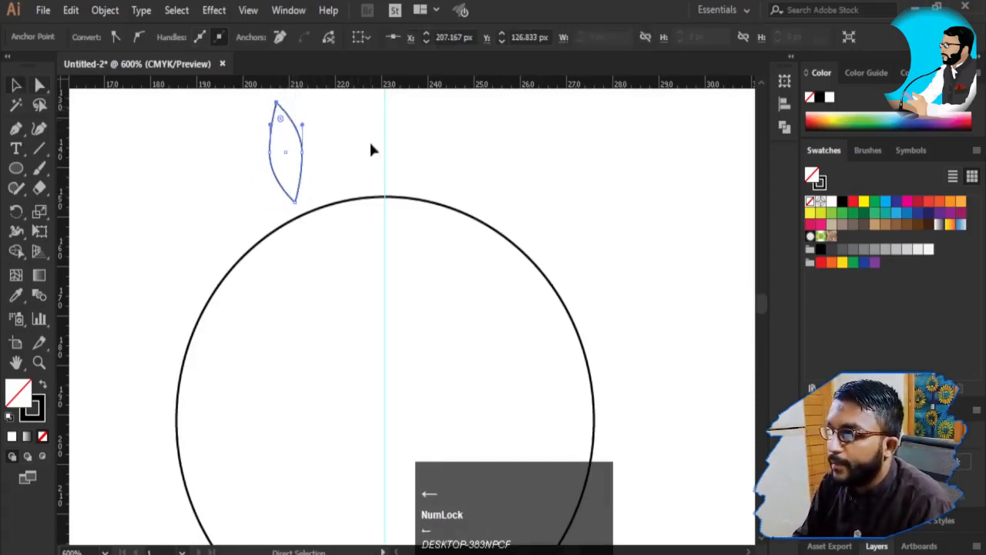
Shrink the petal and place it on the circle's top edge against the guide, giving it a black fill and no stroke
click(369, 140)
click(300, 181)
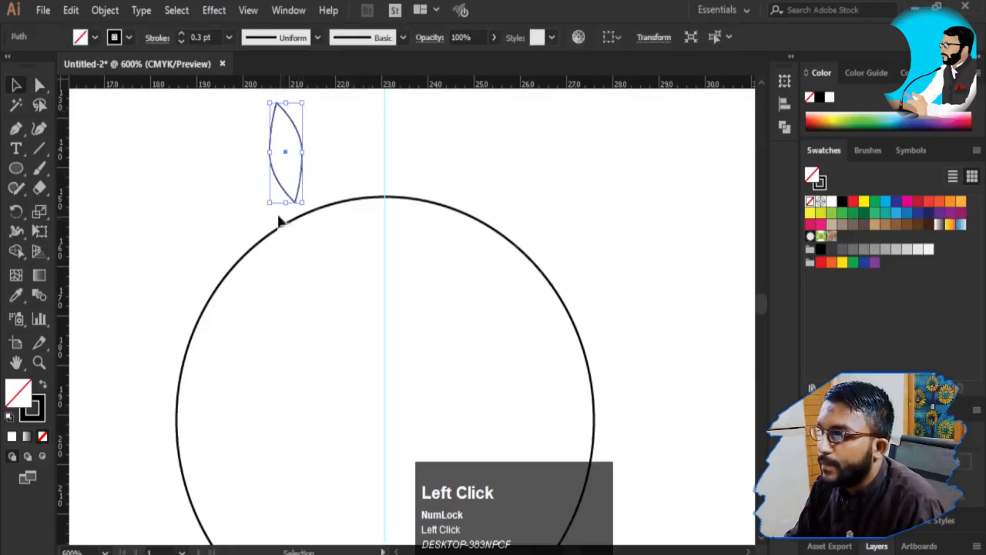
drag(269, 204, 373, 194)
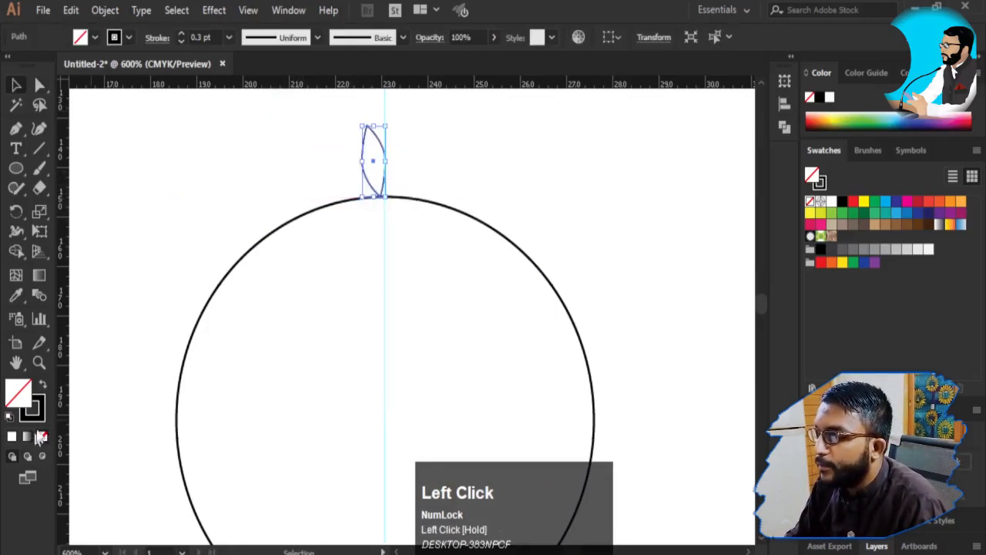
click(44, 388)
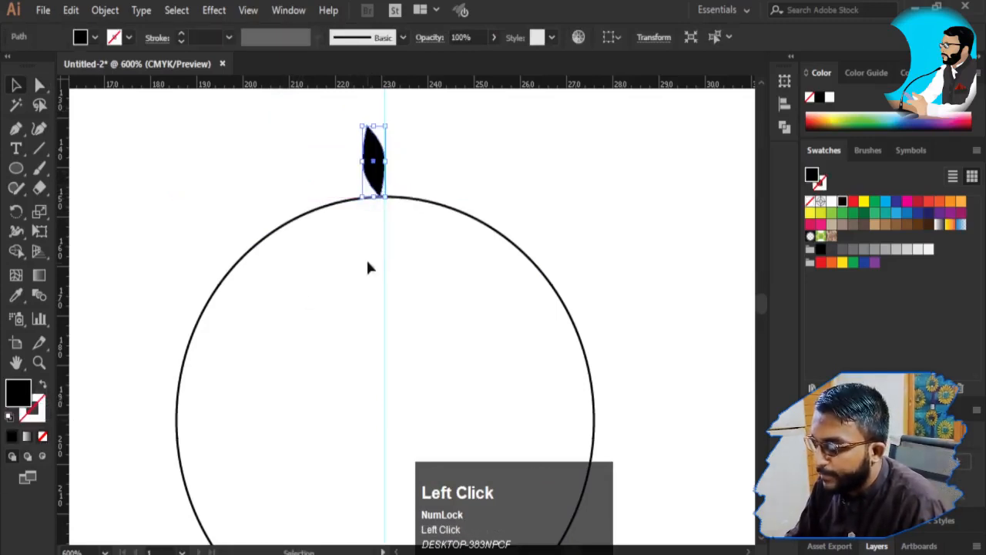
Scale the black petal down proportionally and rotate it slightly counterclockwise so its upper tip leans left
click(388, 167)
click(376, 162)
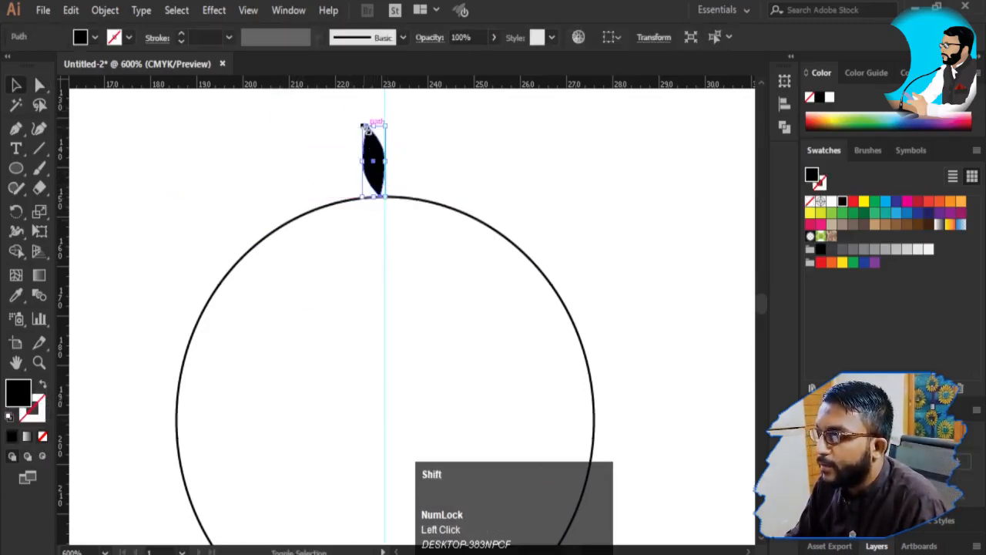
shift+click(363, 127)
drag(364, 127, 368, 143)
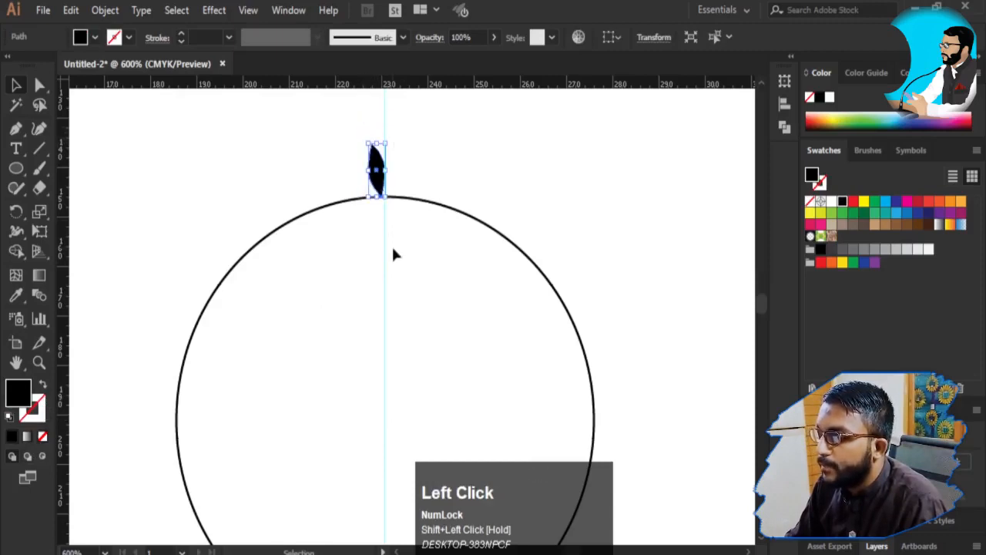
drag(379, 202, 411, 262)
Move the petal so its lower tip sits at the guide on the circle's top edge
key(z)
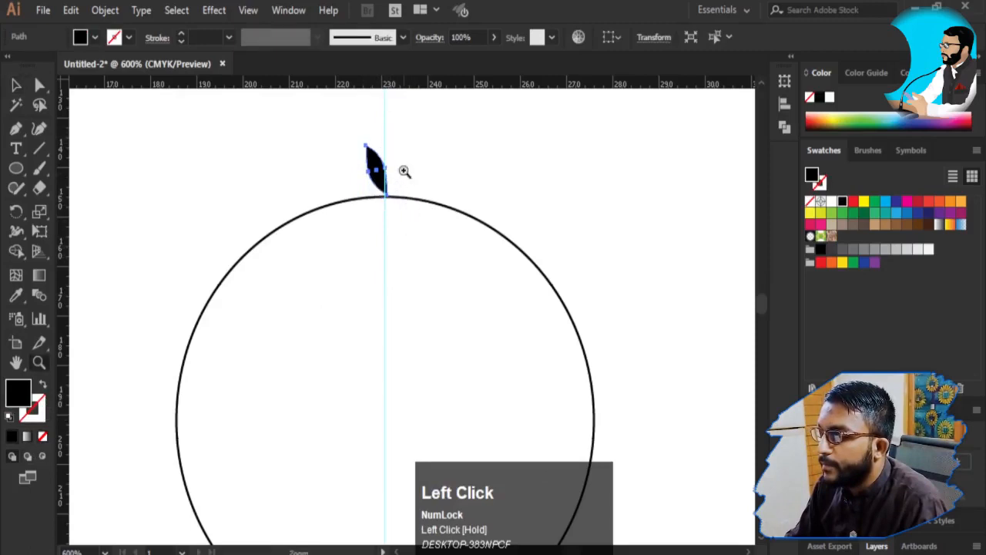
click(404, 168)
key(space)
drag(406, 312, 379, 211)
key(v)
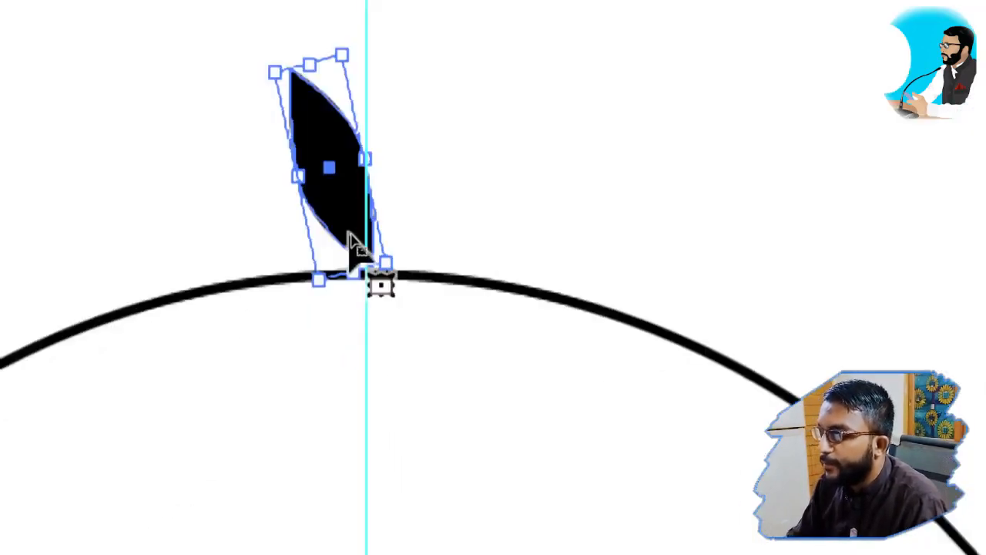
drag(343, 239, 343, 231)
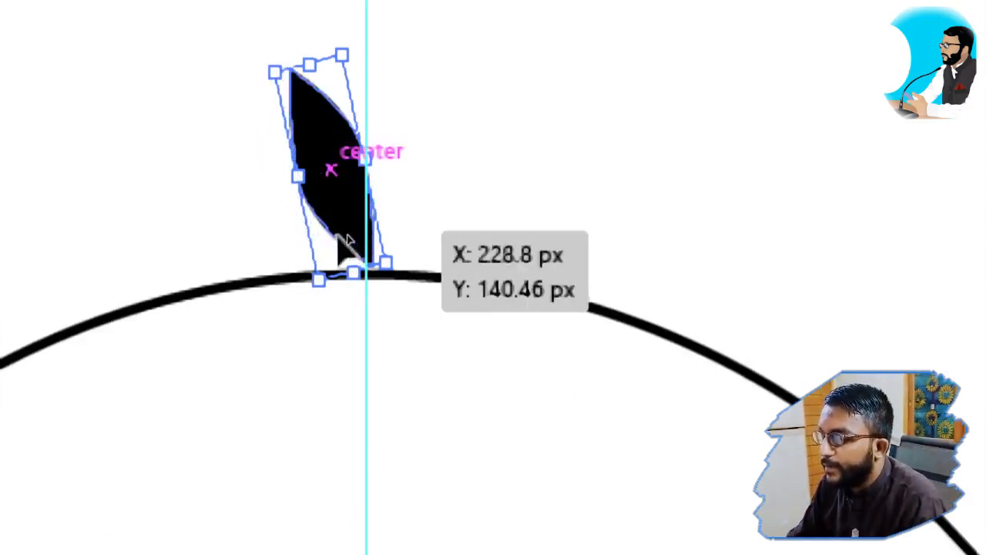
drag(463, 550, 460, 533)
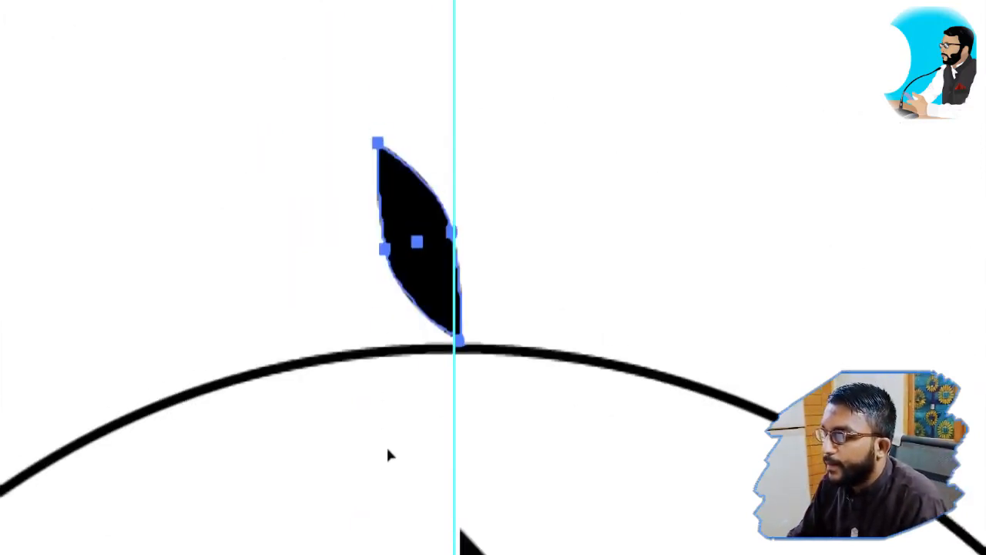
scroll(453, 517, down, 1)
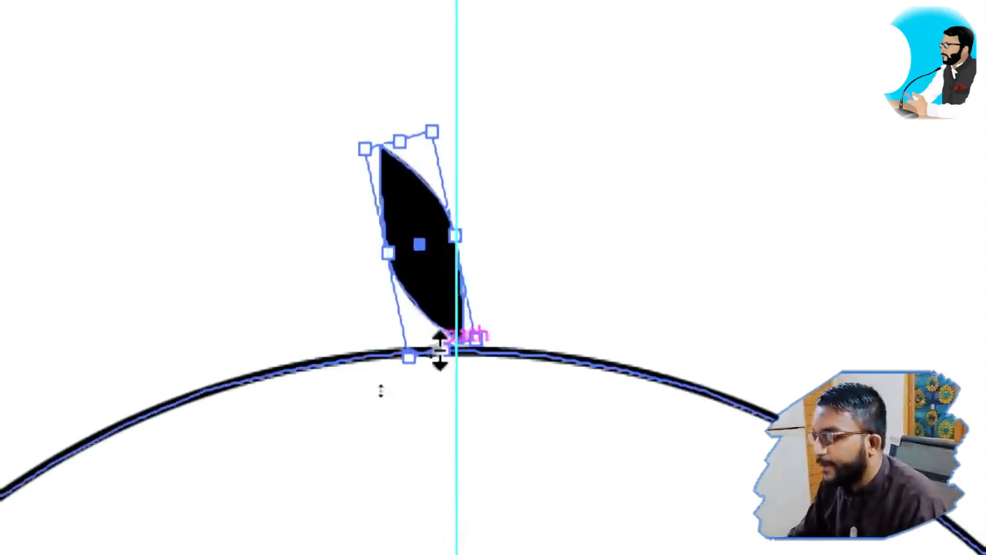
drag(434, 305, 422, 315)
click(636, 291)
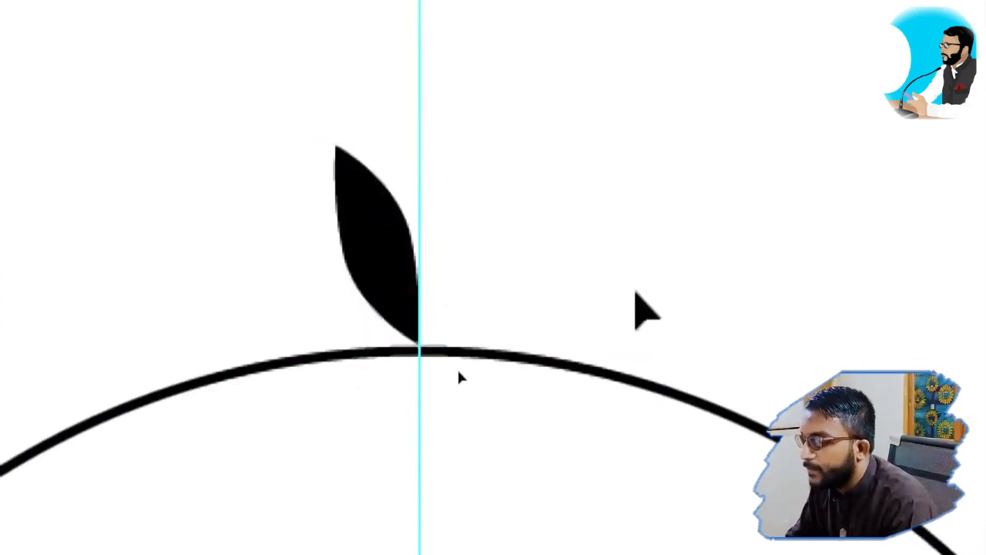
Shift the petal slightly left and down so its lower tip touches the circle just beside the guide, and select it
click(408, 297)
mouse_move(403, 301)
mouse_down()
mouse_move(361, 302)
mouse_move(383, 312)
mouse_move(385, 295)
mouse_move(387, 308)
mouse_up()
click(614, 293)
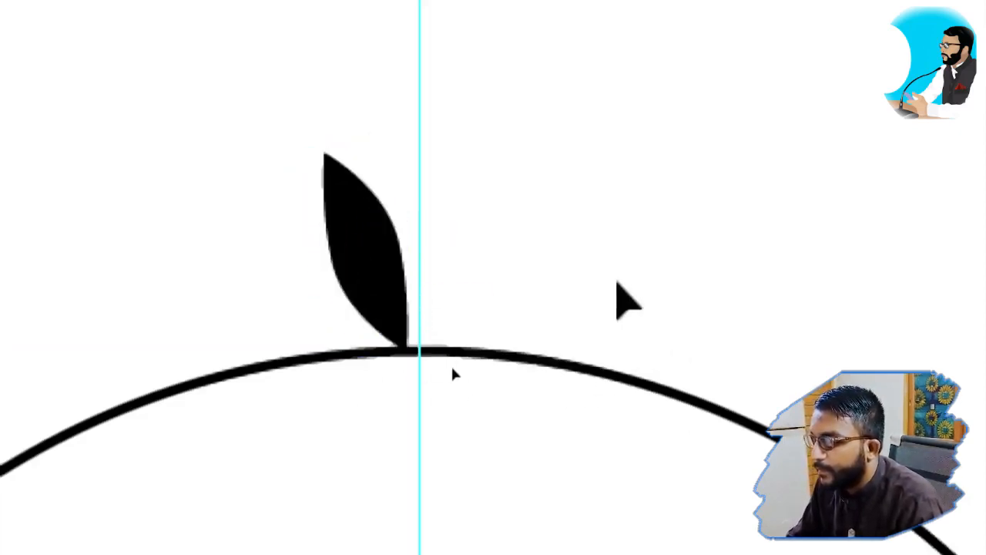
key(super+minus)
key(super+minus)
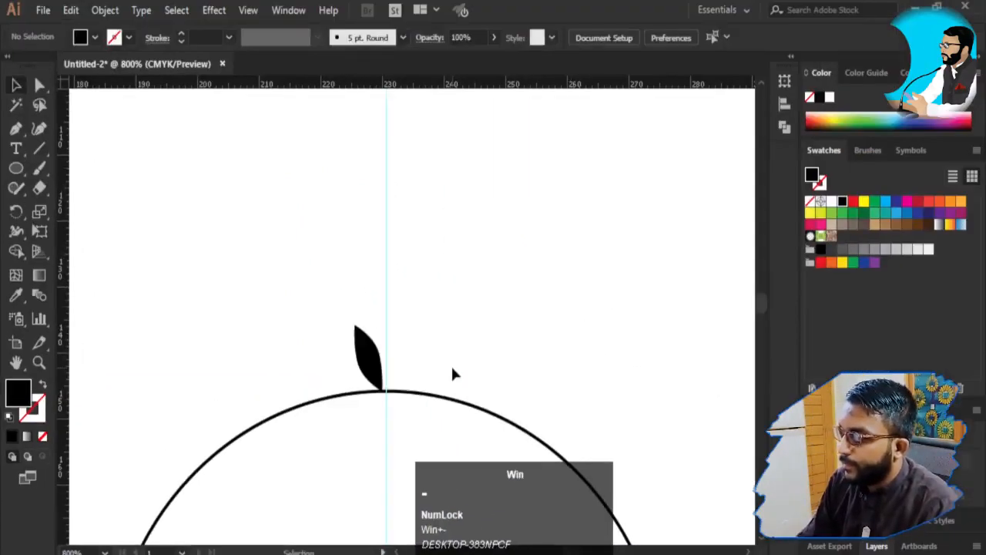
key(space)
drag(439, 394, 368, 191)
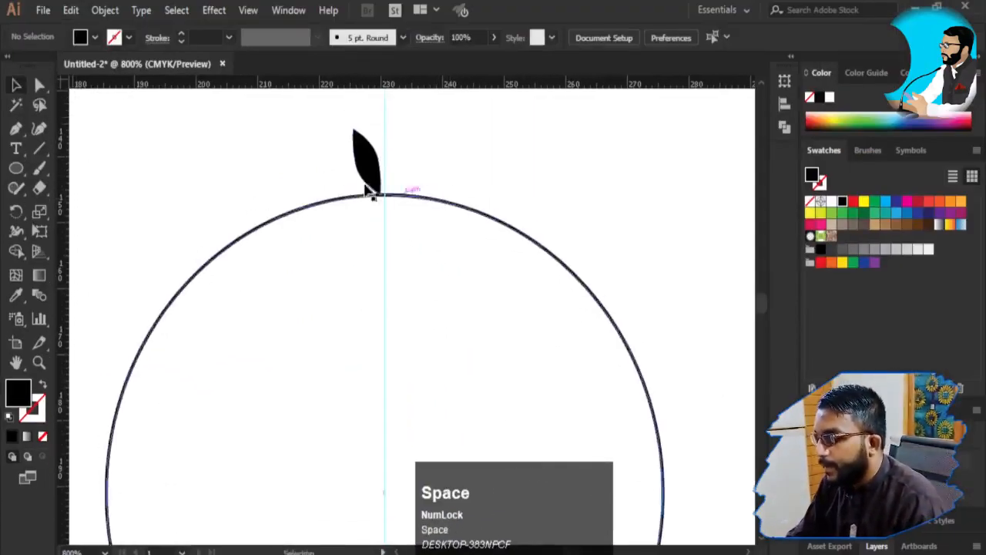
click(368, 175)
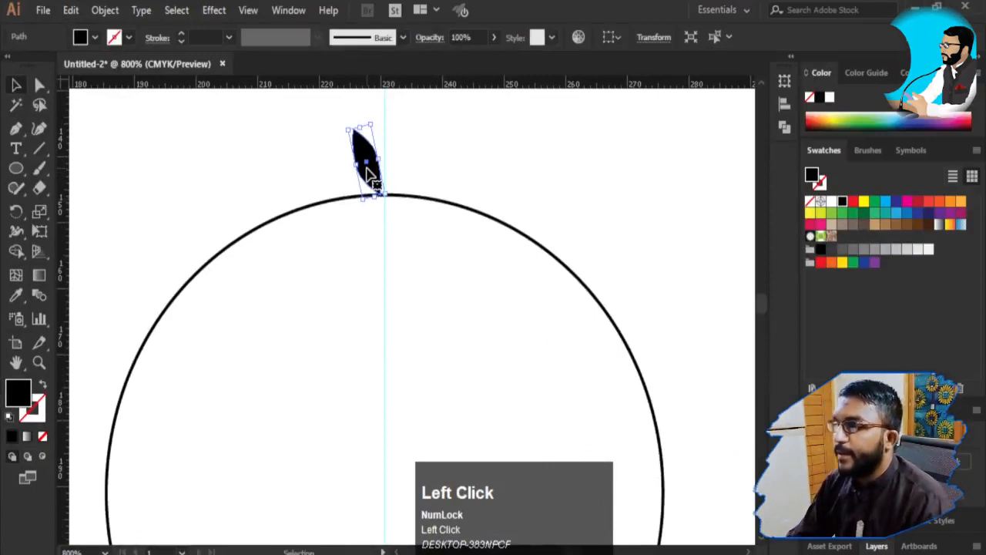
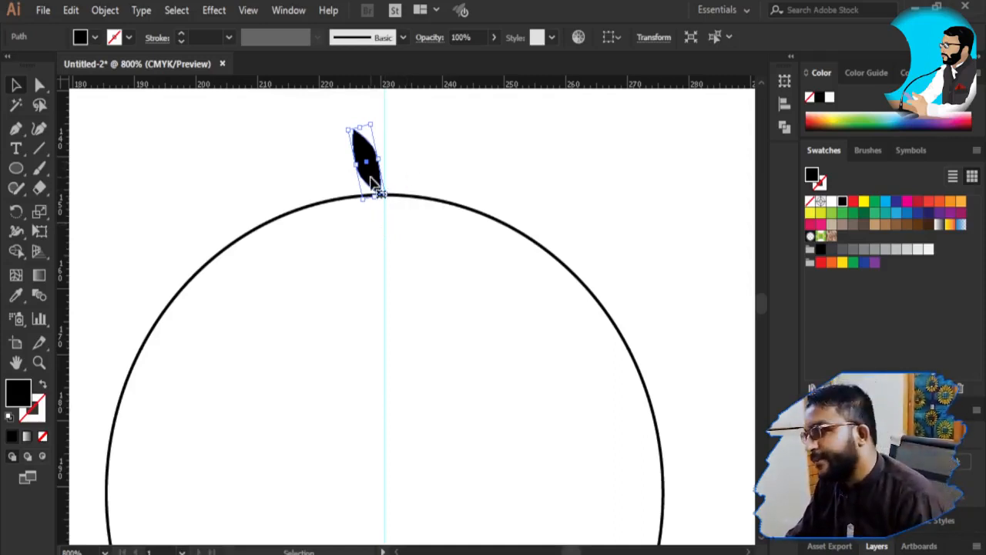
Try a vertically mirrored copy of the petal about its lower tip, comparing it with the horizontal axis preview, and undo the copy
right_click(13, 215)
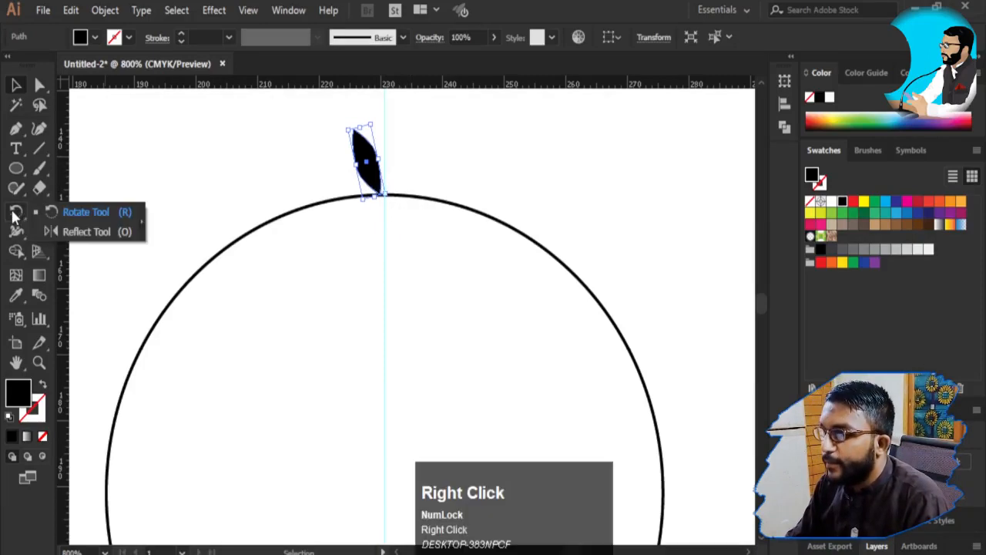
click(77, 231)
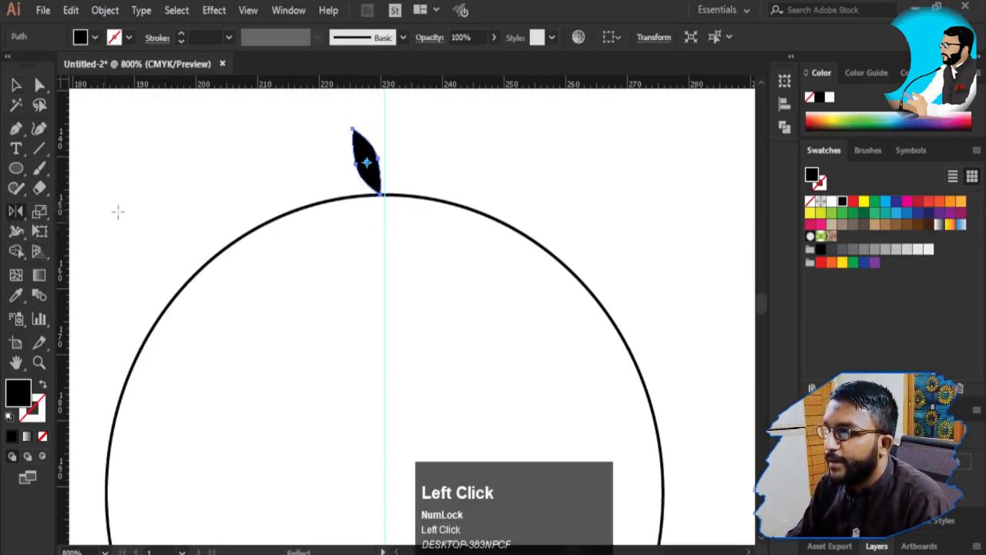
key(alt)
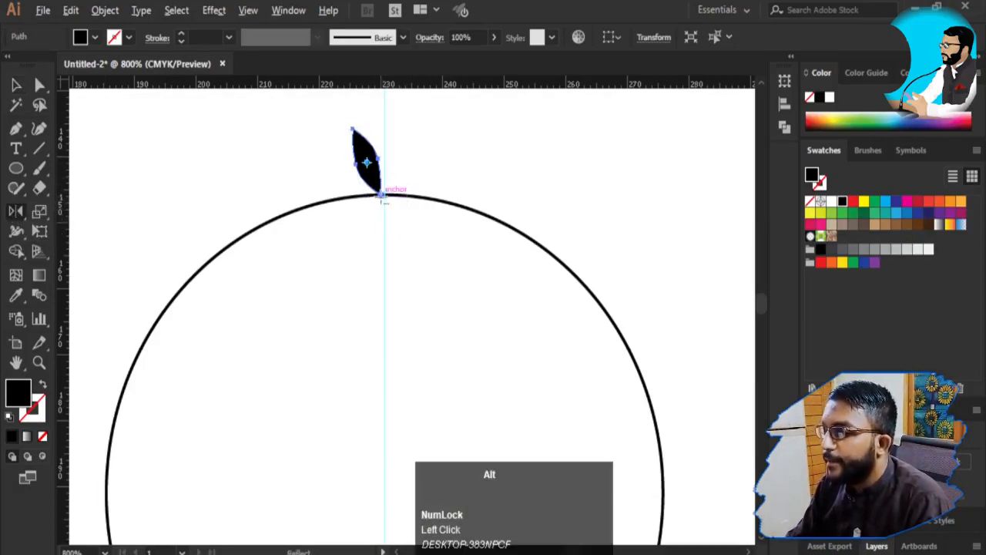
alt+click(380, 194)
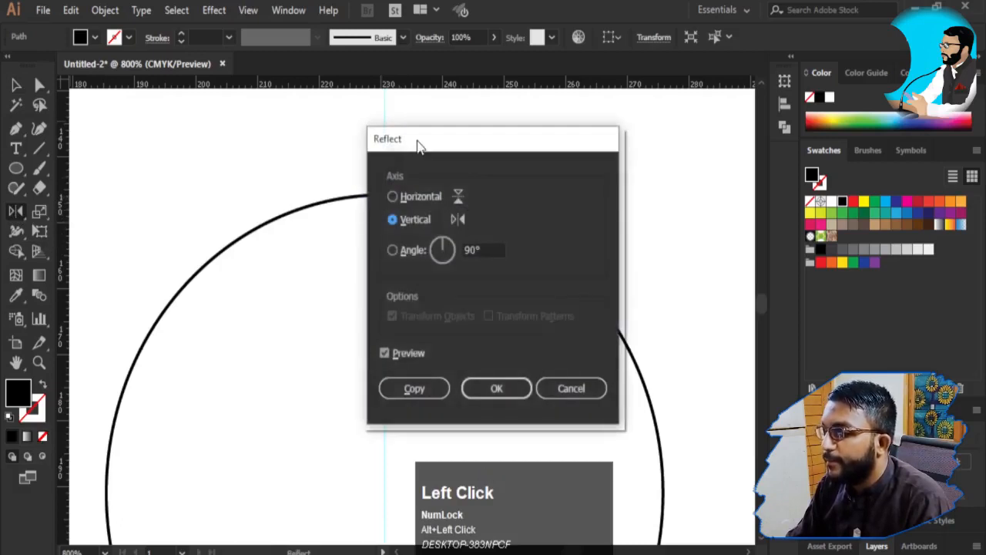
drag(418, 139, 487, 137)
key(Escape)
key(alt)
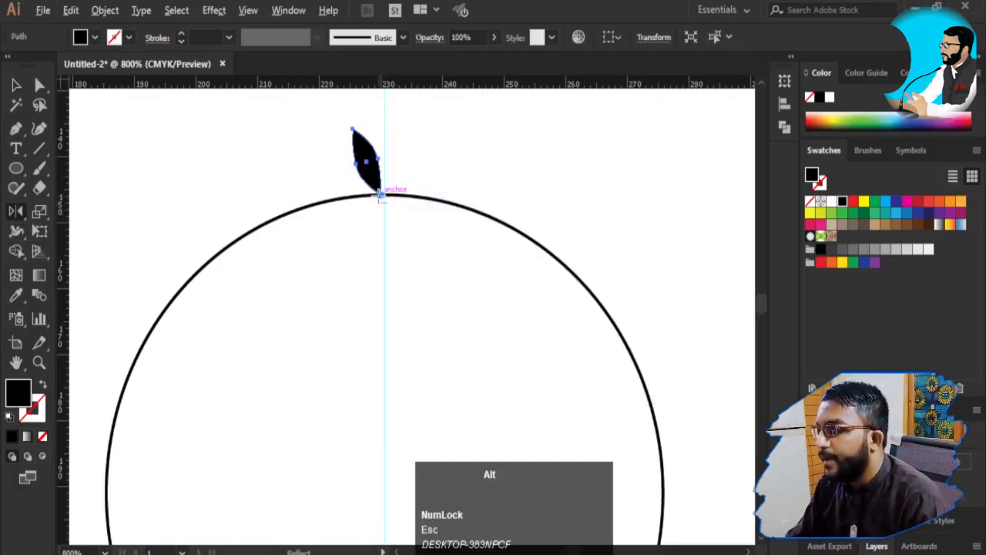
alt+click(380, 194)
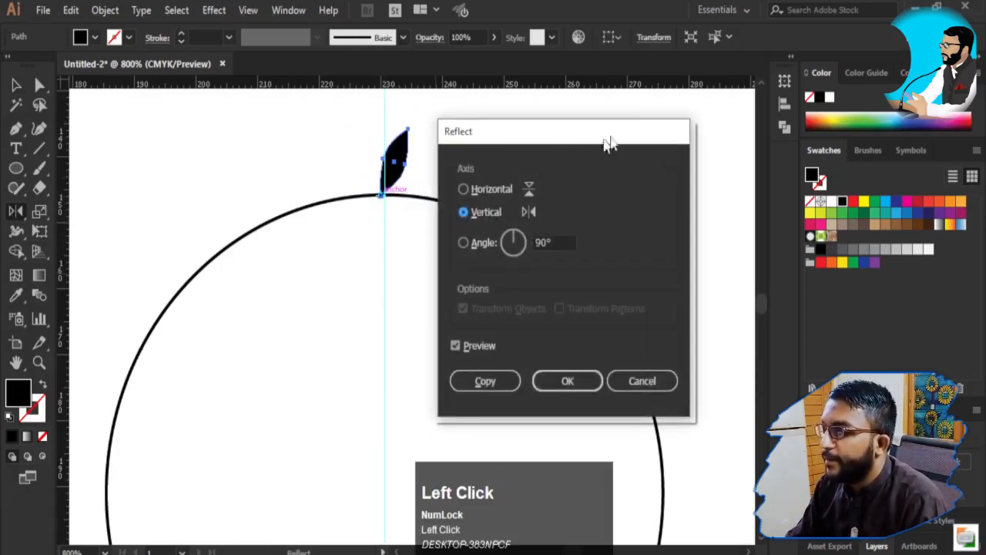
click(487, 192)
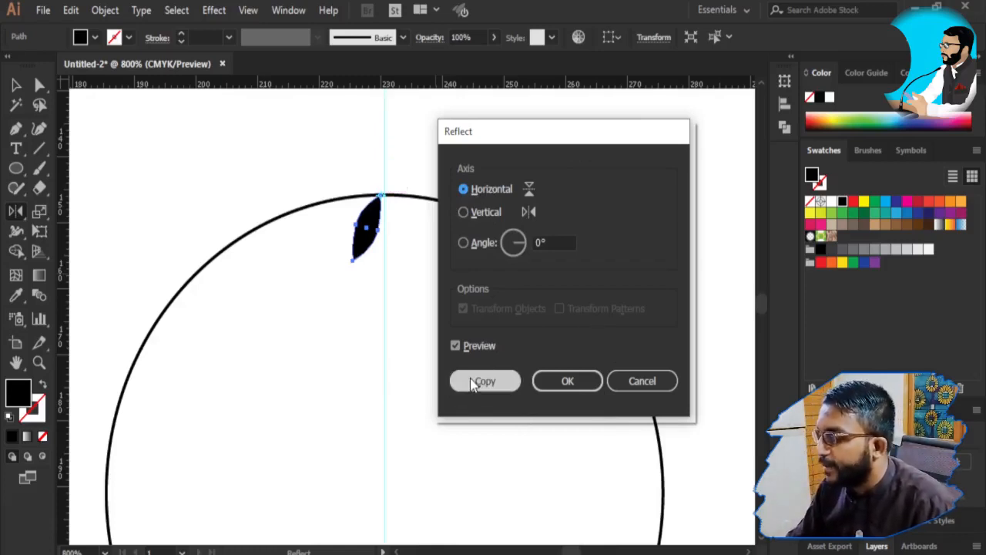
click(486, 212)
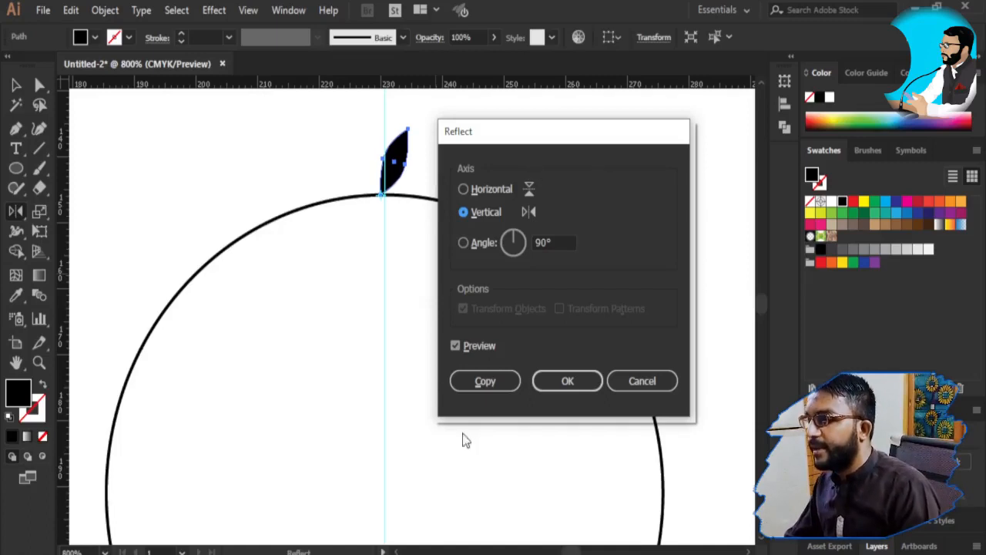
click(485, 382)
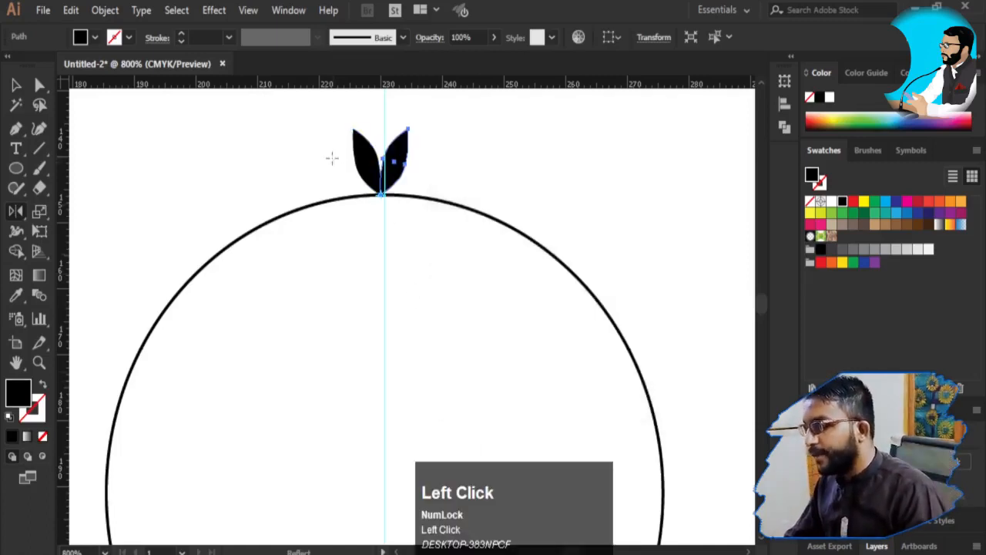
key(ctrl)
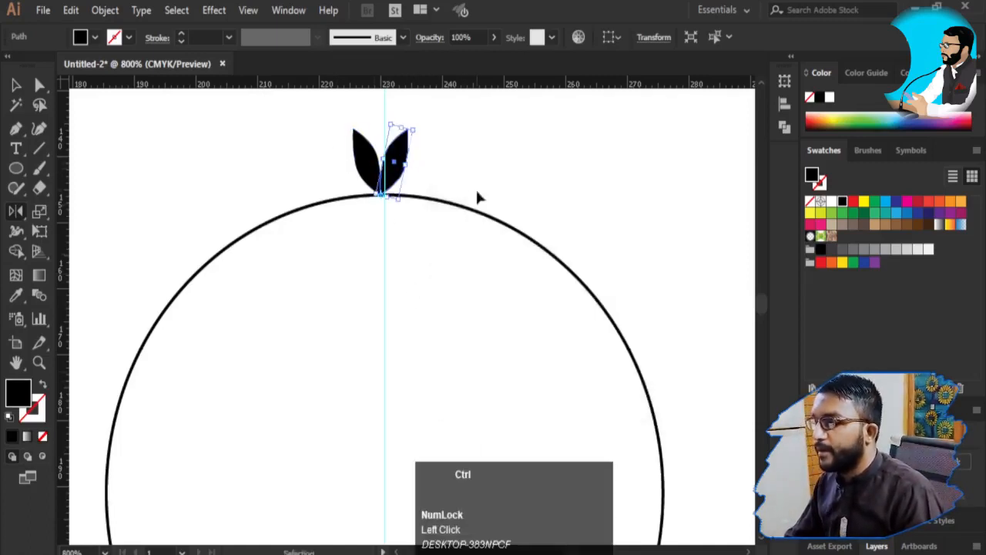
key(ctrl+z)
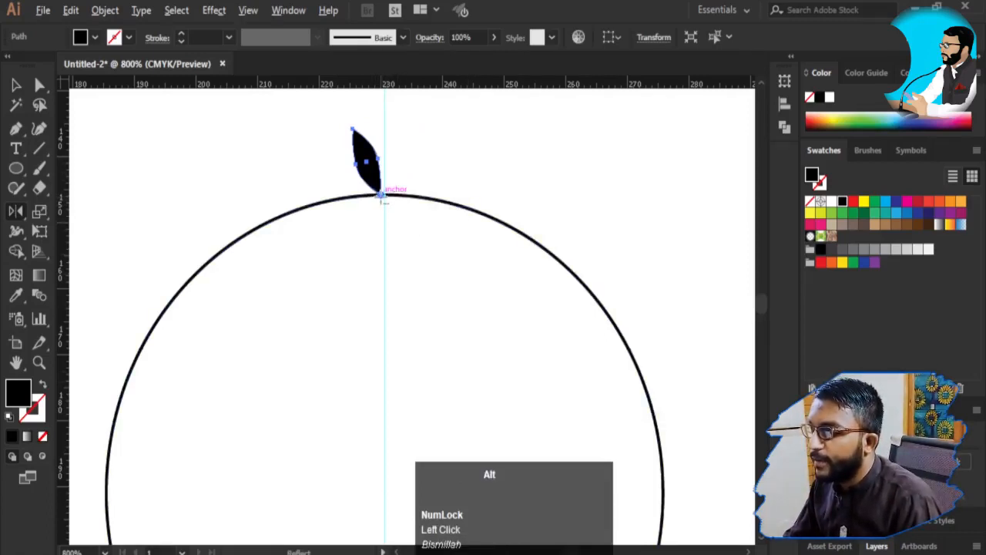
Reflect a copy of the petal across the horizontal axis about its lower tip, placing it inside the circle
alt+click(380, 195)
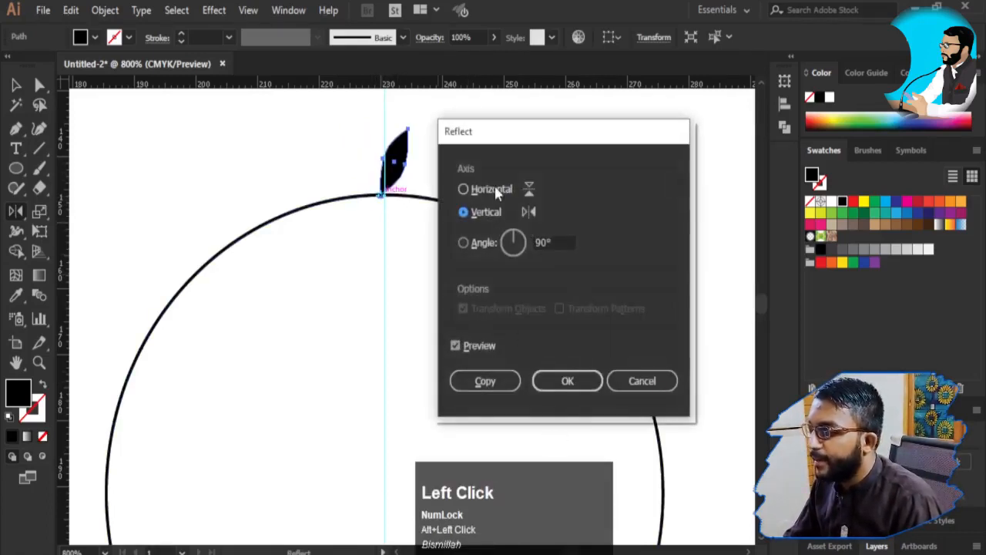
click(497, 193)
click(501, 389)
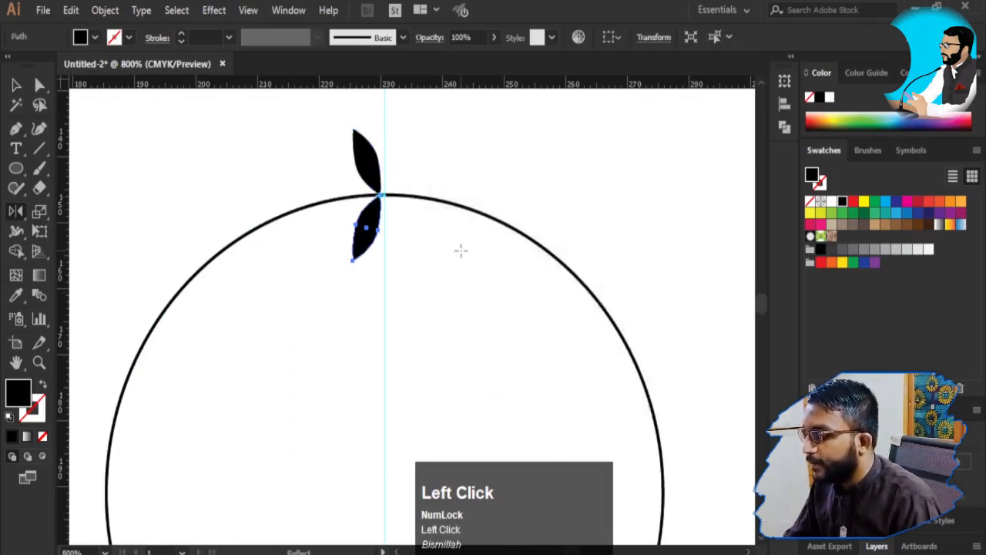
Select both petals, scale them down proportionally around their shared centre, and nudge the pair right until their touching tips meet the guide
key(v)
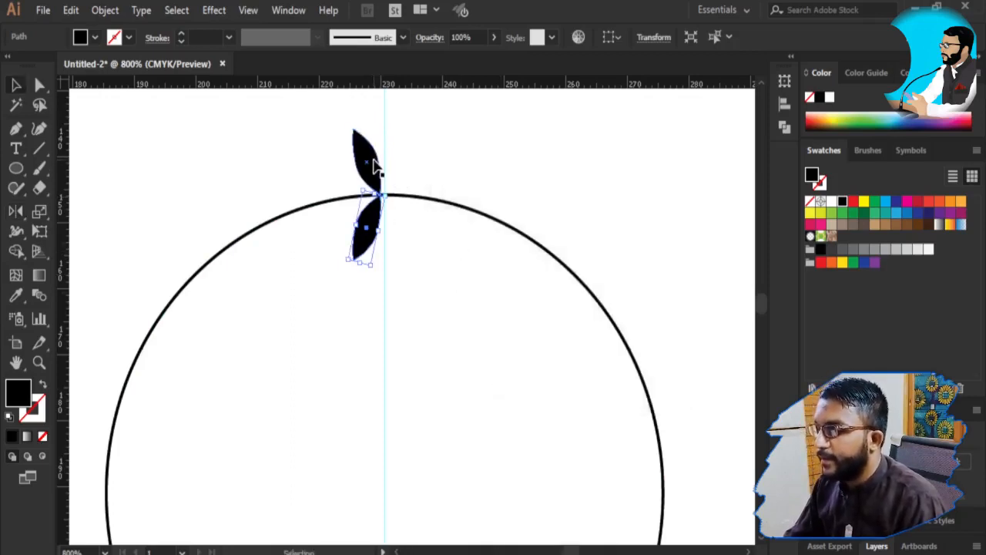
click(376, 170)
shift+click(367, 235)
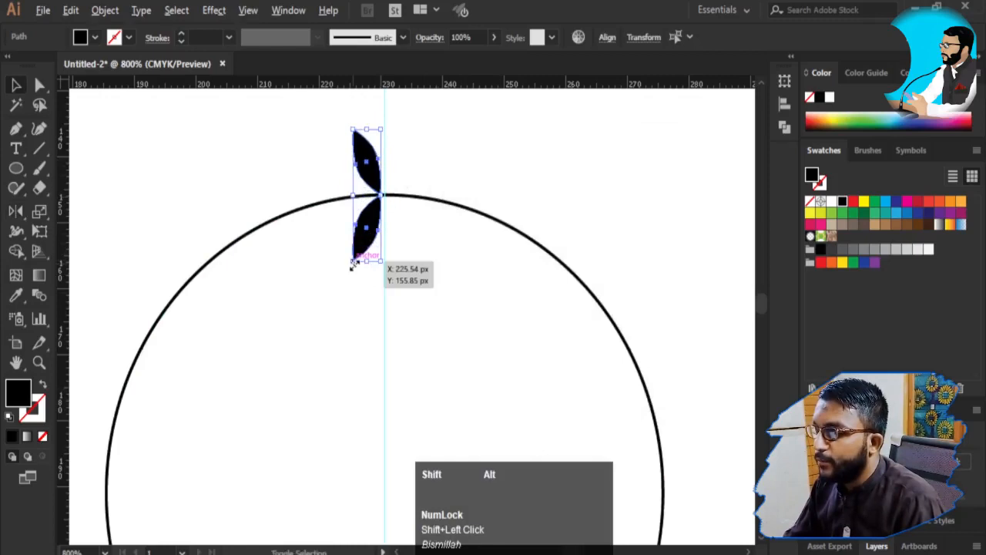
drag(352, 263, 356, 243)
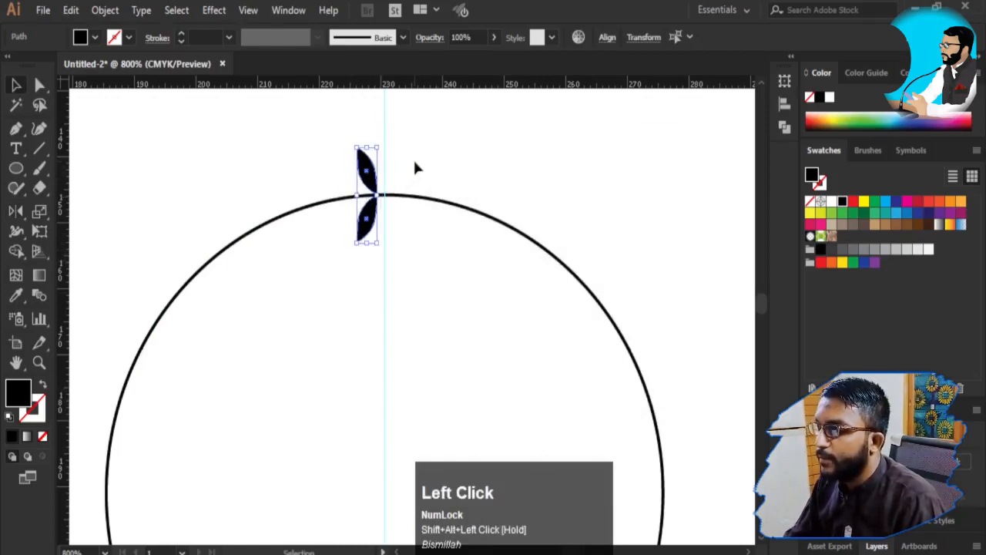
key(Right)
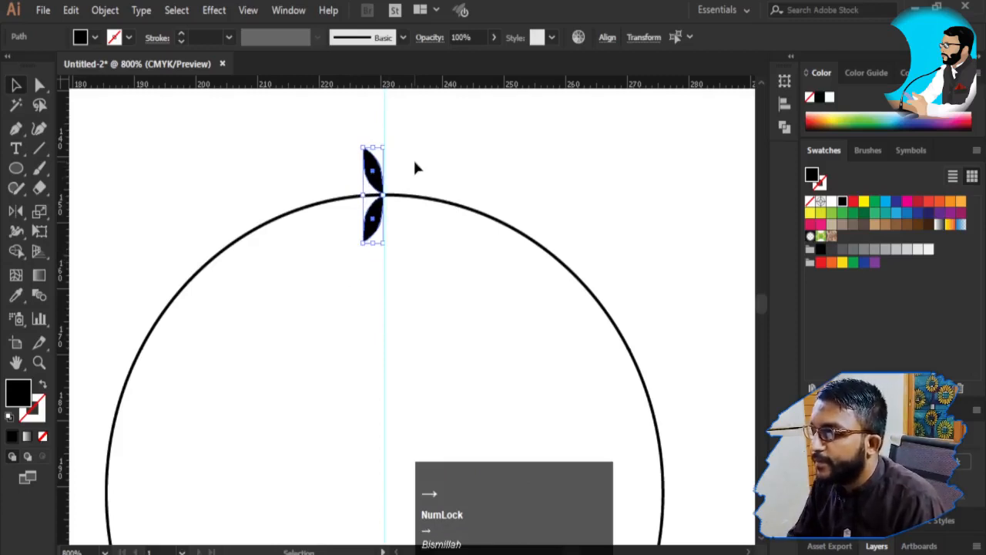
click(416, 165)
Reselect both petals, open the Rotate settings about the point where their tips meet the guide, and toggle the preview to compare orientations
drag(366, 163, 372, 177)
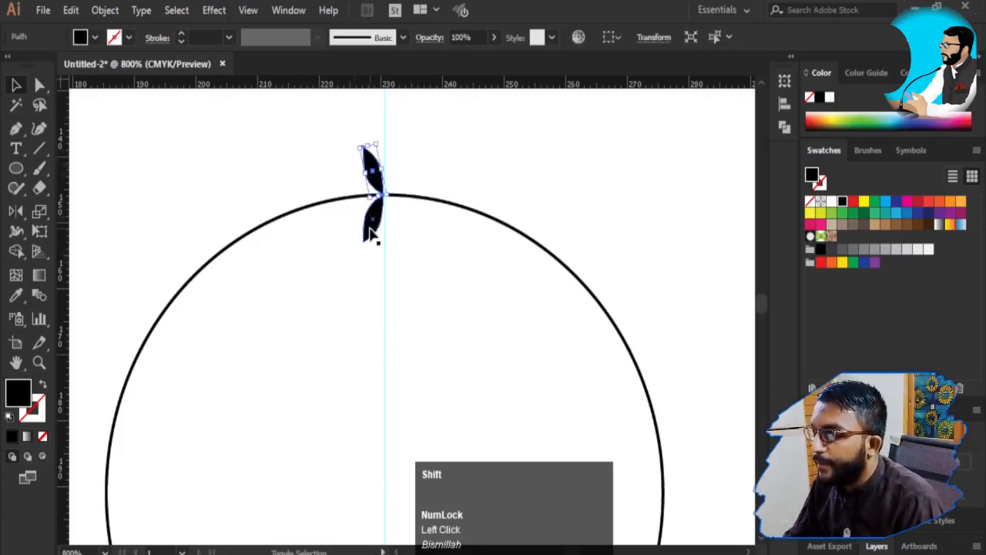
shift+click(382, 223)
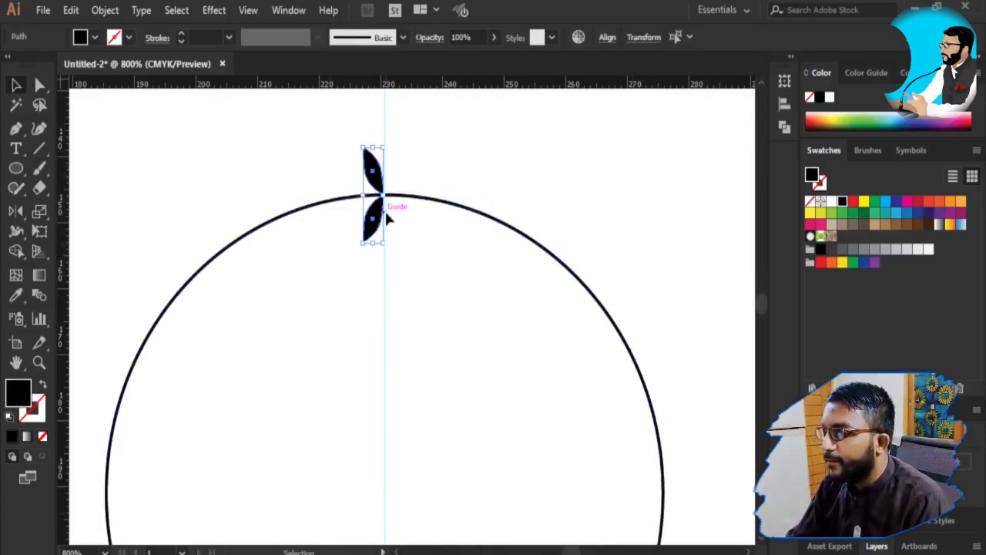
key(Num_Lock)
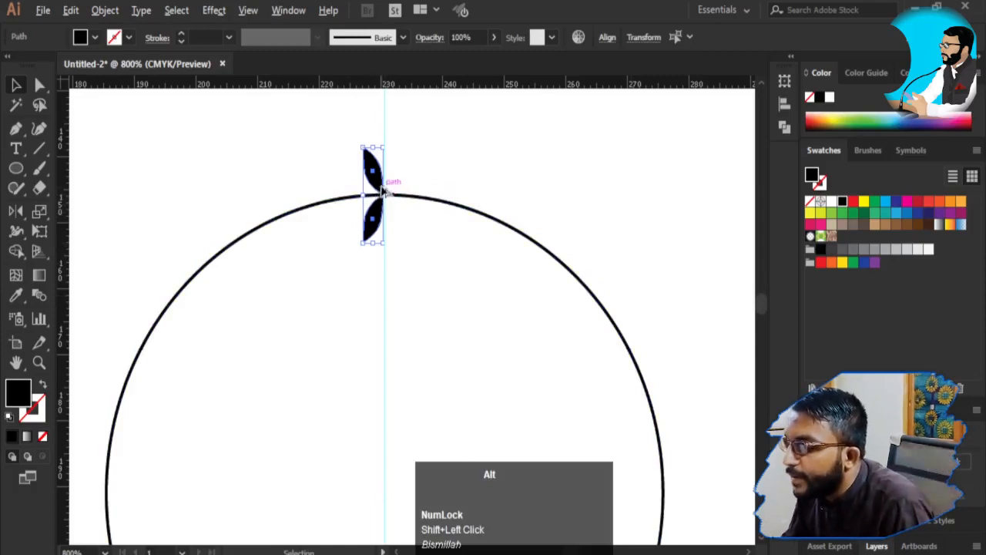
key(r)
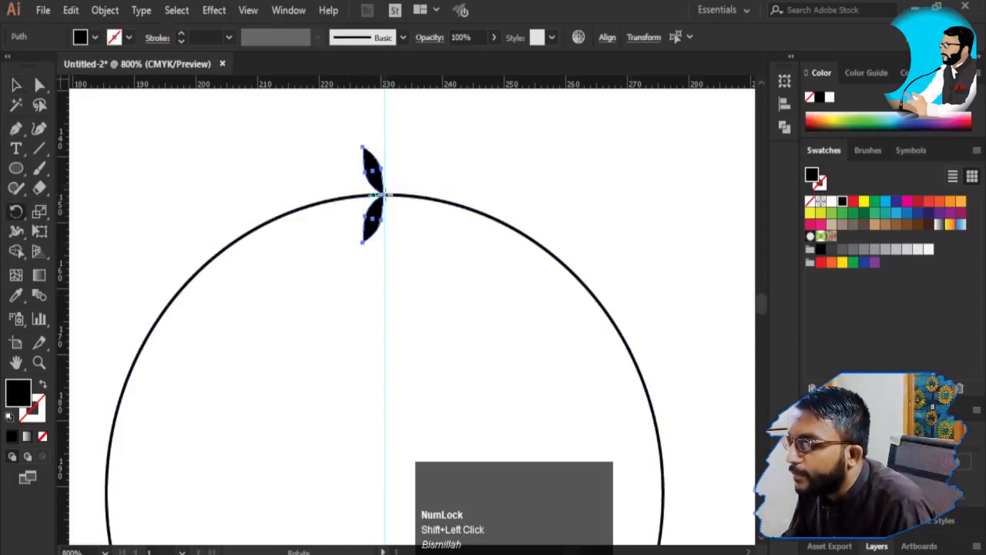
alt+click(385, 195)
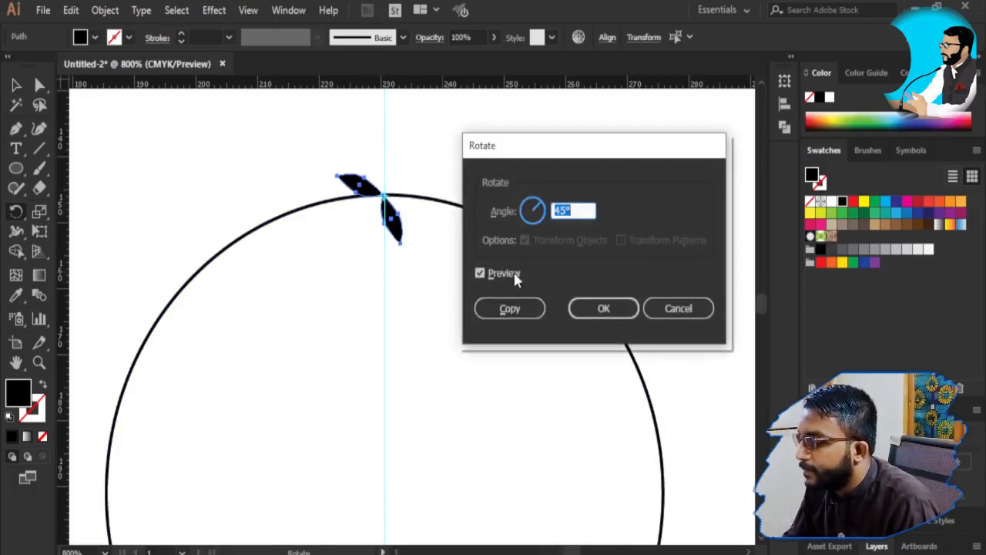
click(506, 204)
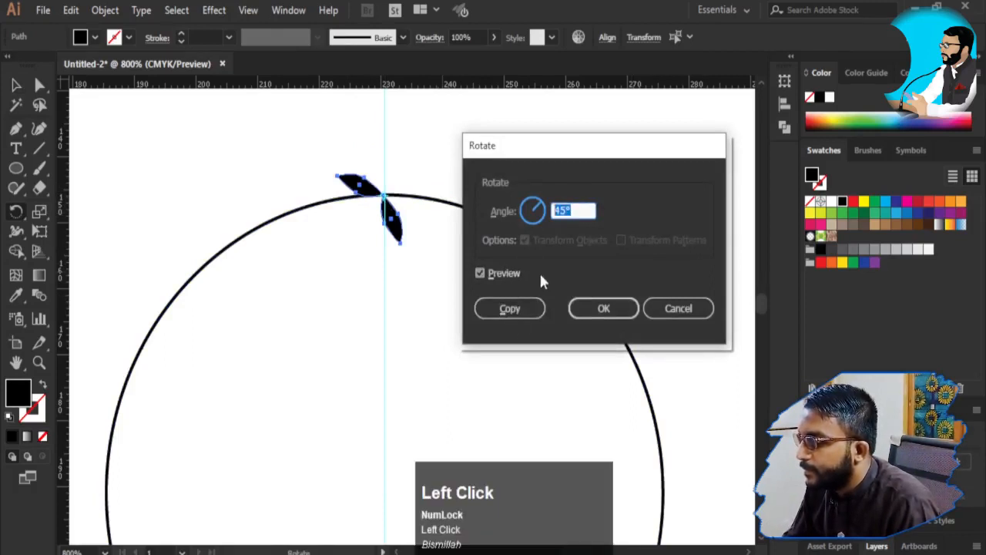
click(506, 274)
click(506, 273)
click(506, 274)
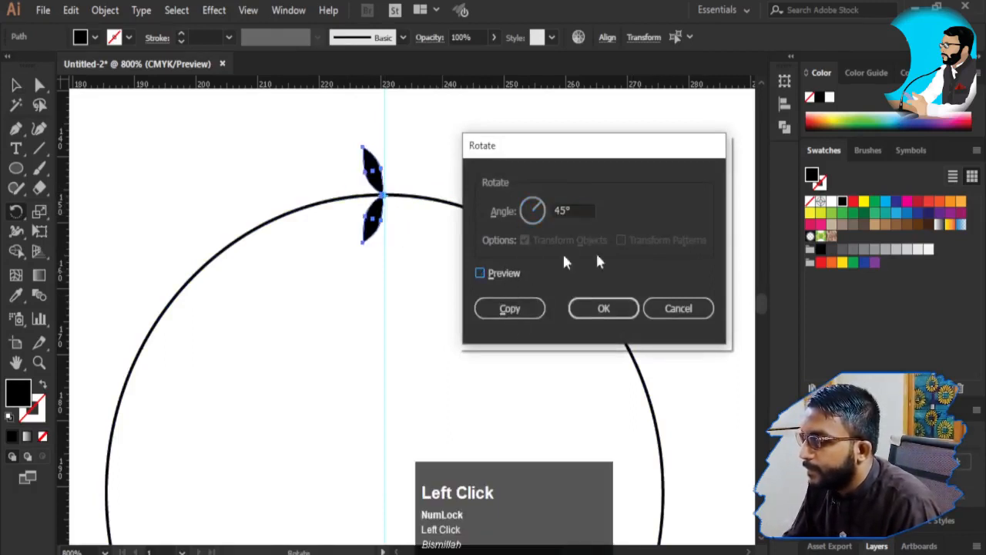
Cancel the pending leaf rotation and place a horizontal ruler guide slightly below the circle's centre
click(687, 306)
key(space)
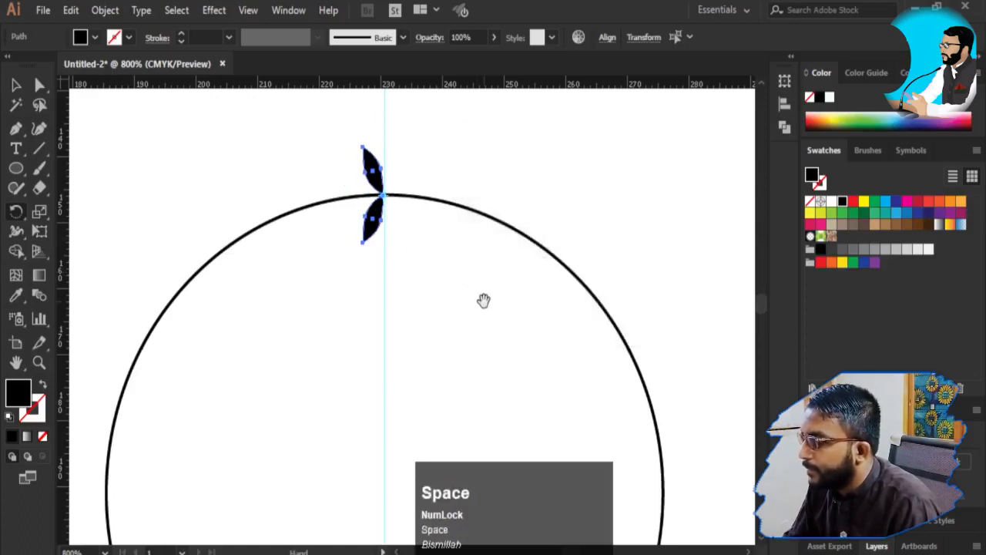
drag(483, 300, 480, 233)
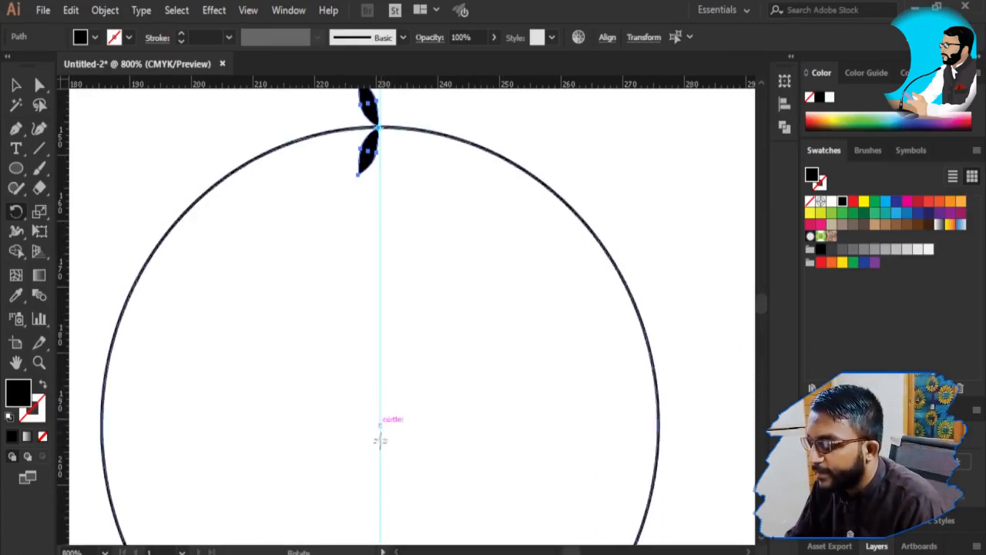
drag(324, 82, 367, 442)
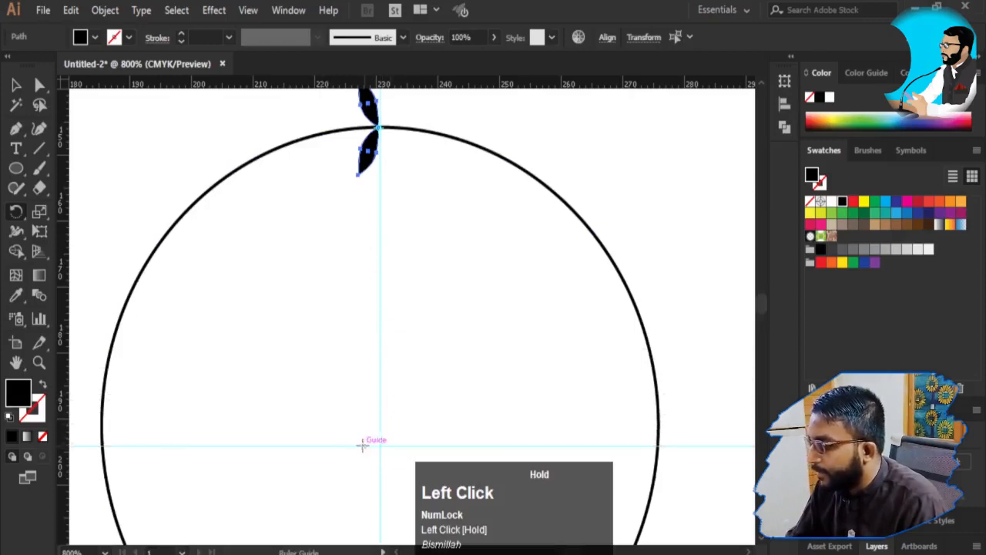
key(space)
drag(303, 366, 325, 208)
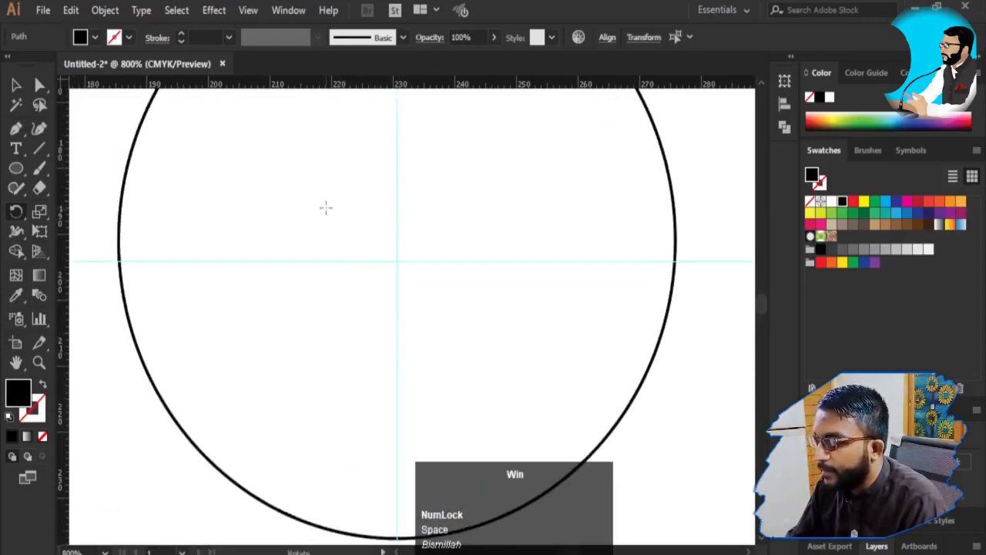
Deselect the leaf shapes and try to select the horizontal guide below the circle's centre
key(super+minus)
key(v)
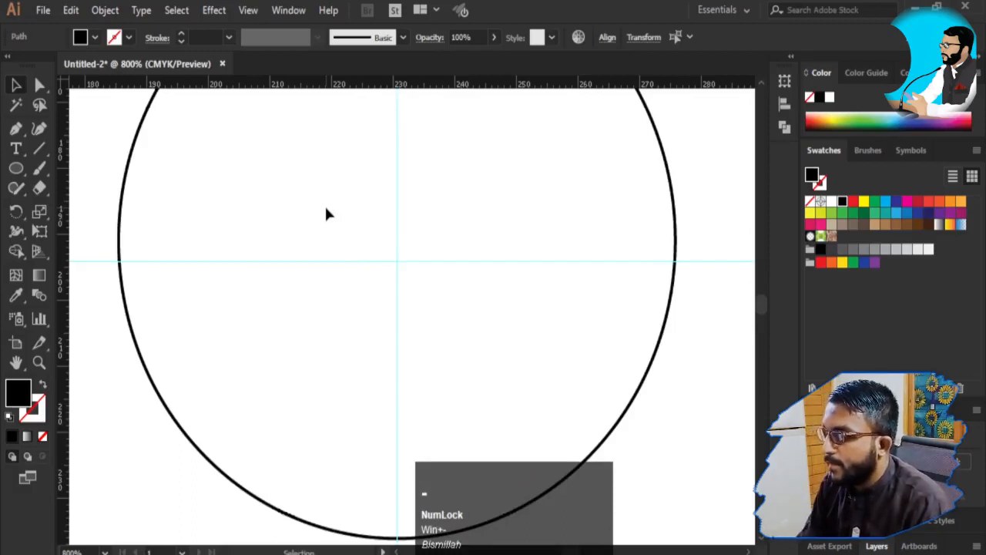
key(z)
alt+click(329, 209)
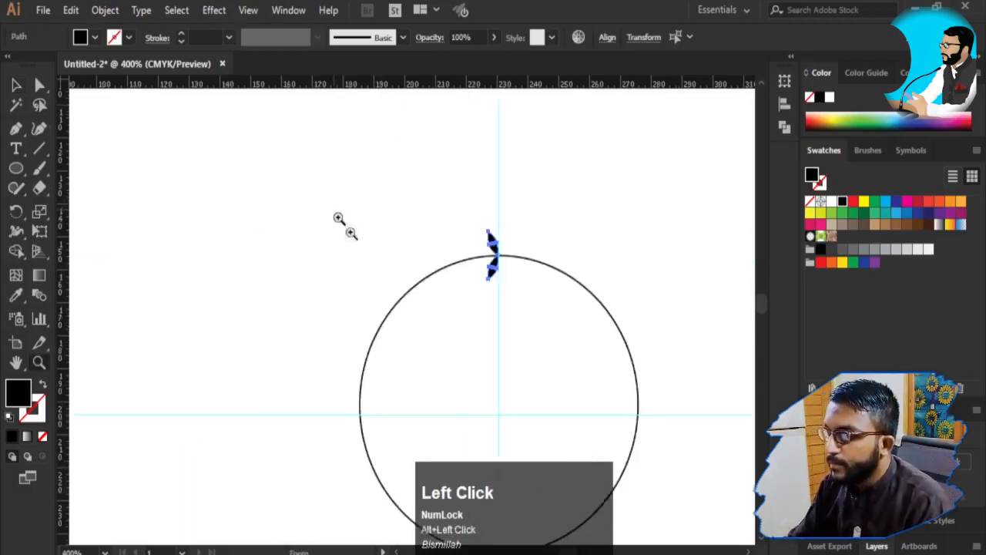
drag(301, 246, 264, 196)
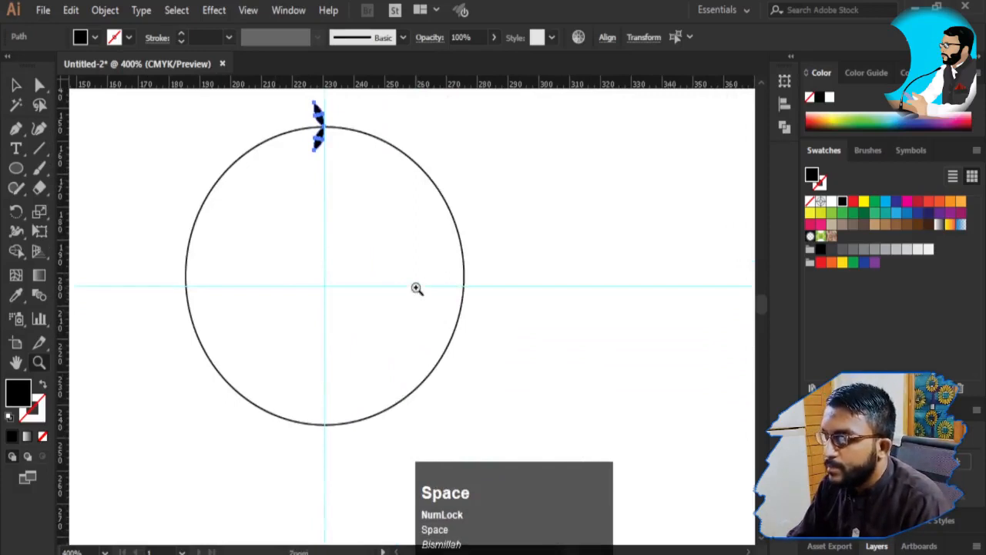
key(v)
drag(397, 292, 404, 271)
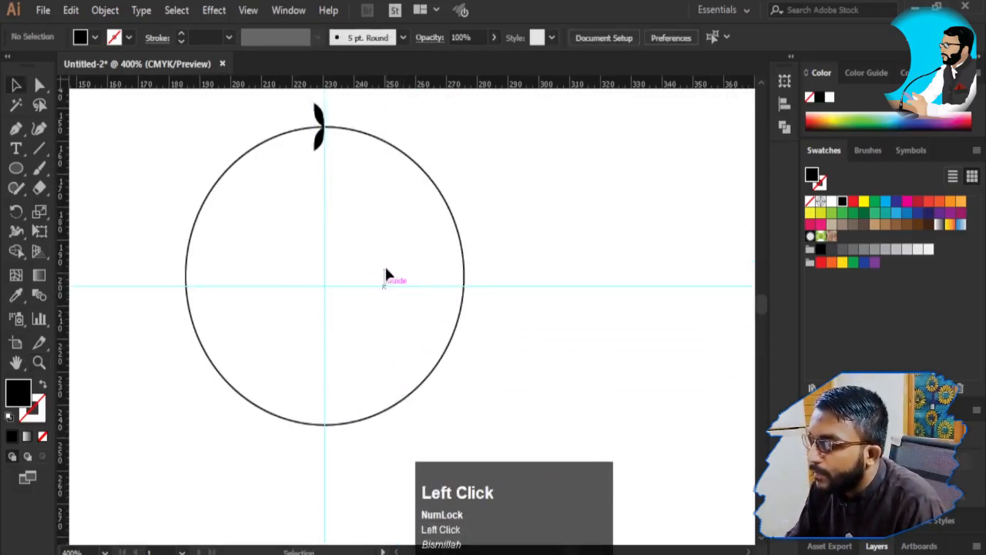
click(386, 269)
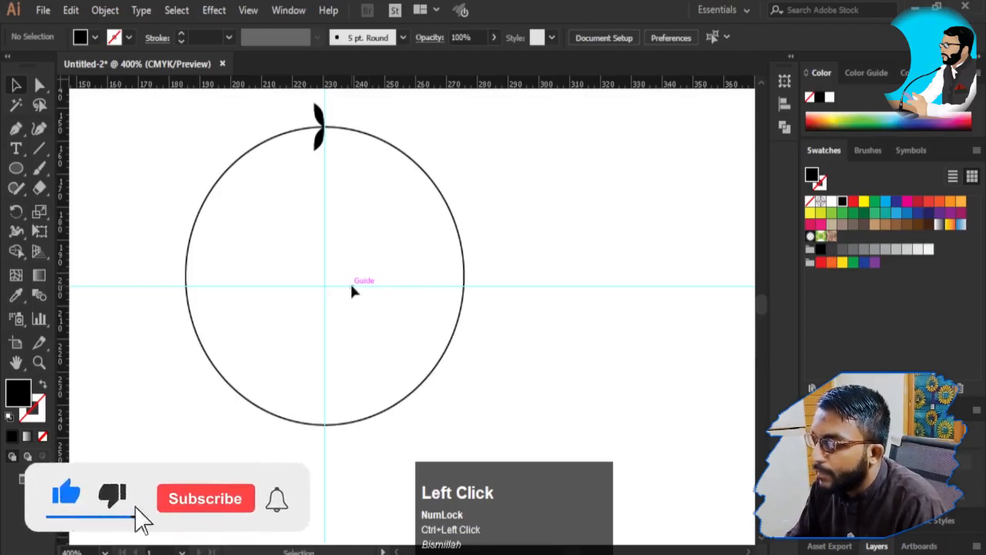
click(354, 273)
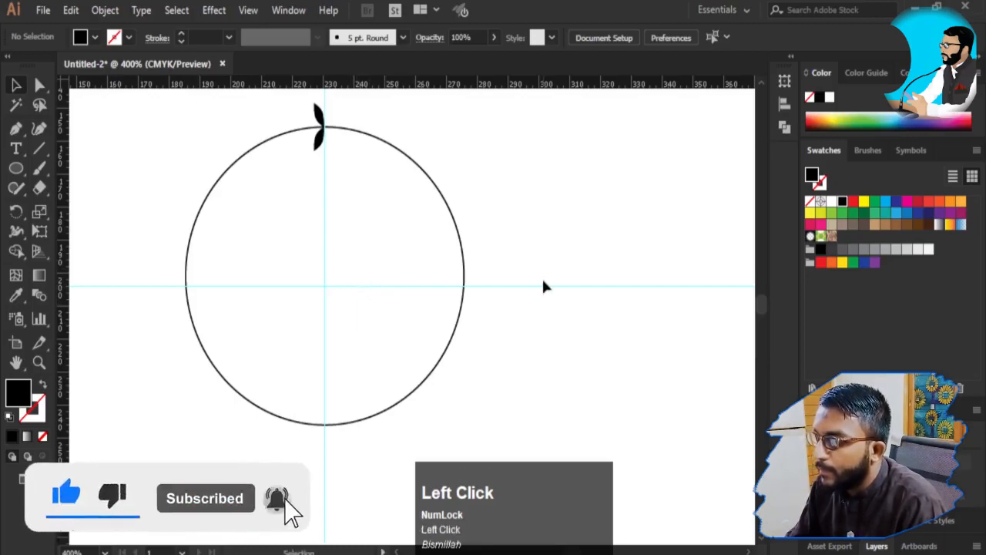
mouse_move(539, 287)
mouse_down()
mouse_move(548, 386)
mouse_move(537, 288)
mouse_up()
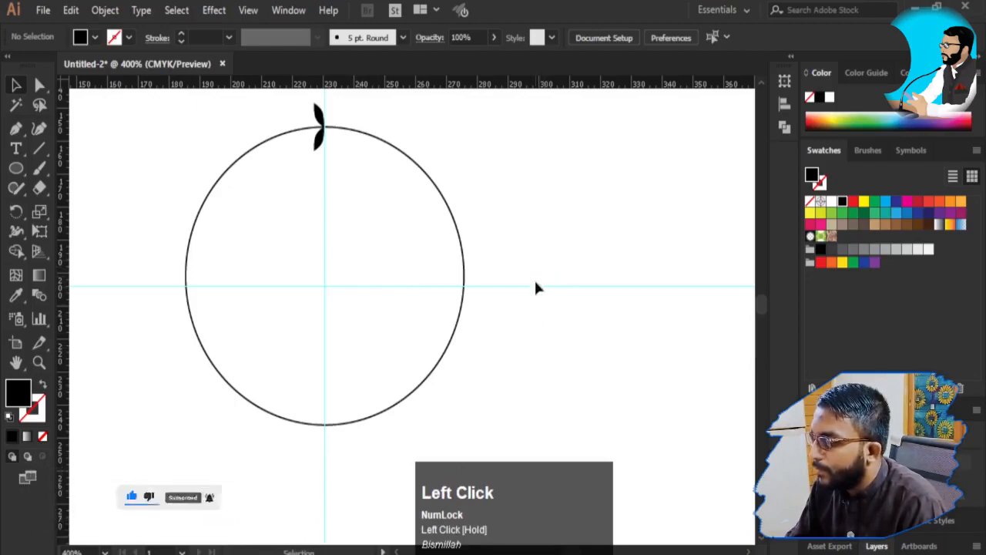
right_click(531, 287)
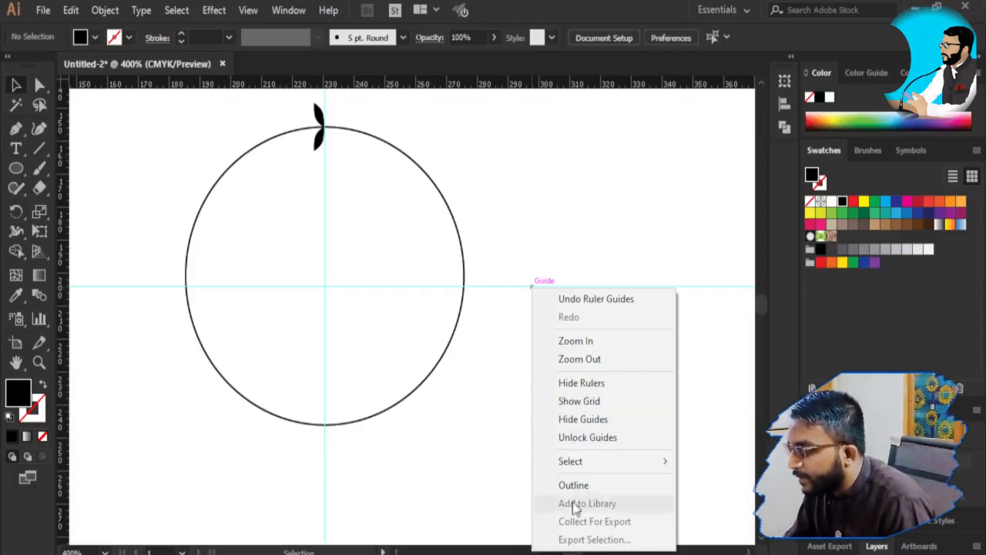
mouse_move(642, 462)
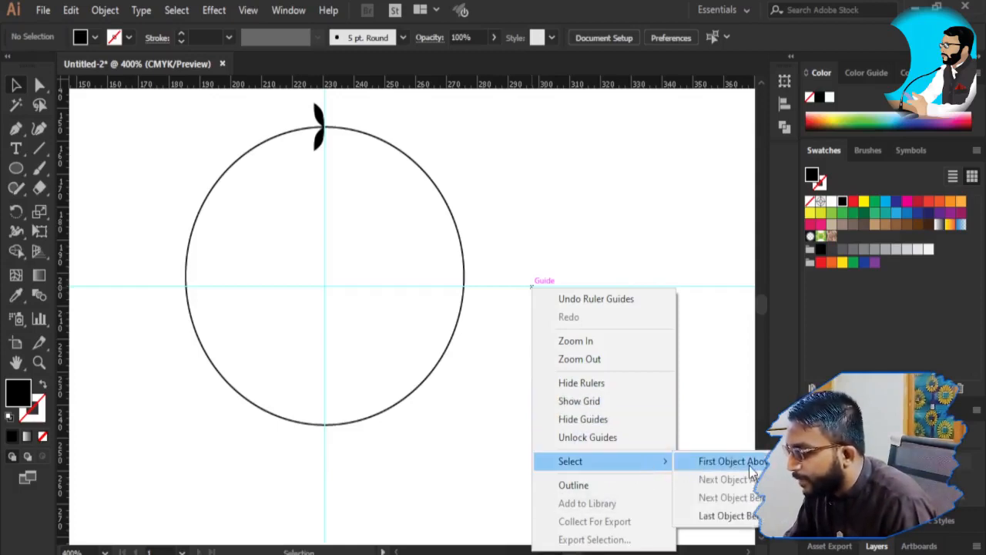
click(628, 274)
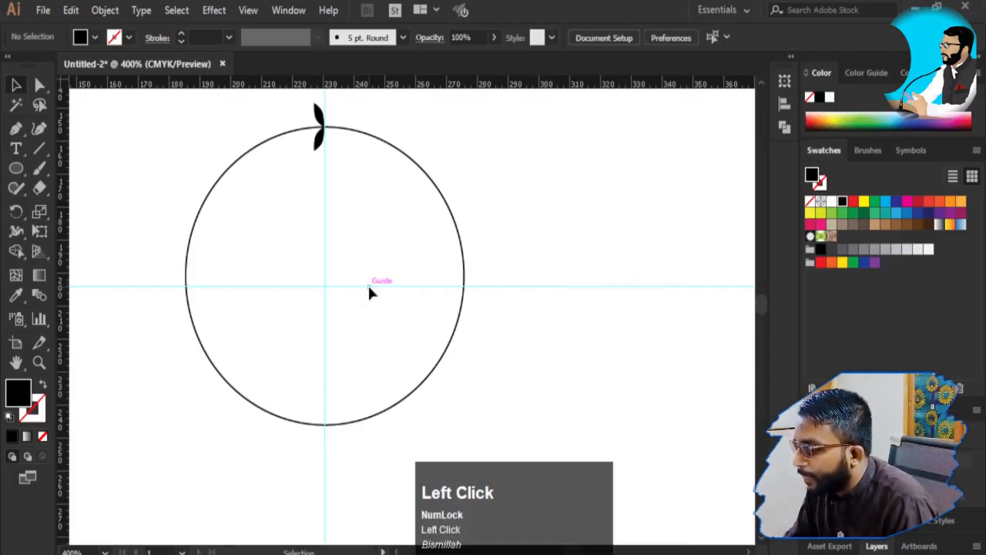
right_click(367, 285)
click(364, 281)
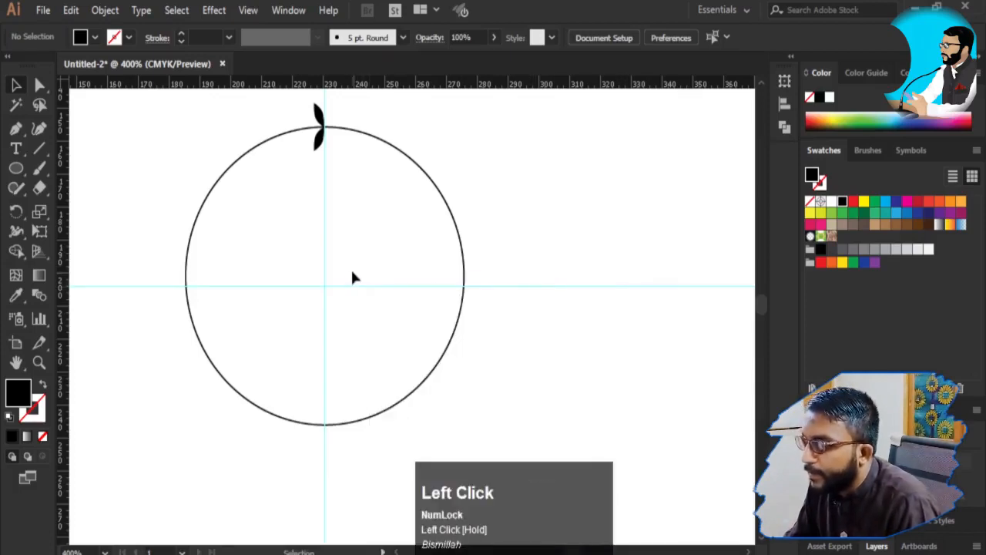
Place another horizontal guide exactly through the circle's centre and select the circle
drag(285, 83, 316, 275)
drag(163, 224, 291, 375)
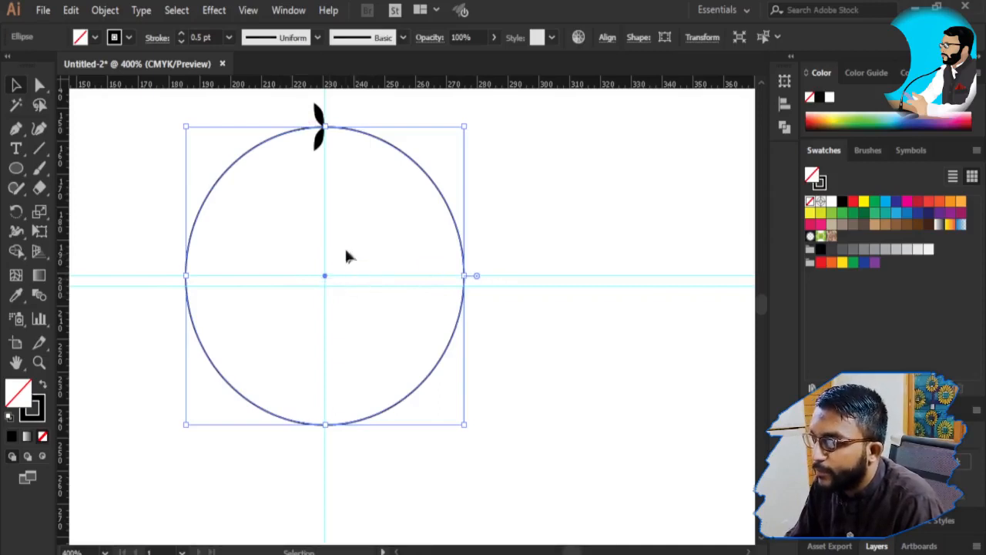
drag(331, 244, 374, 240)
key(r)
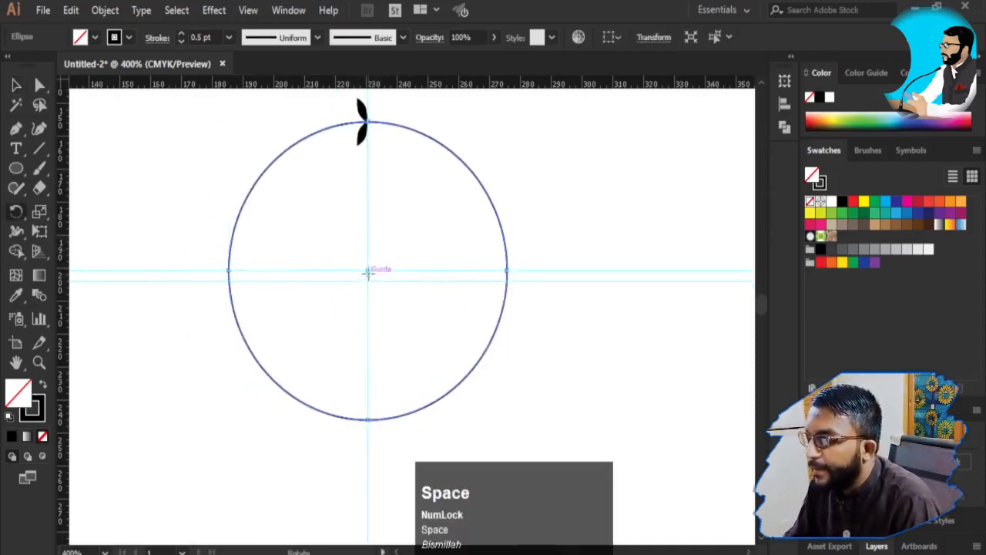
key(alt)
alt+click(368, 270)
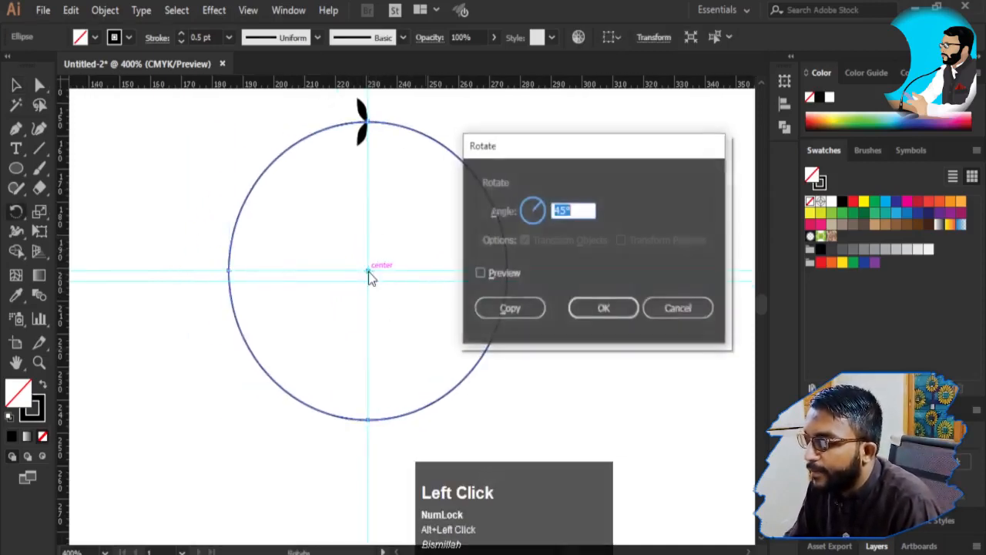
click(506, 274)
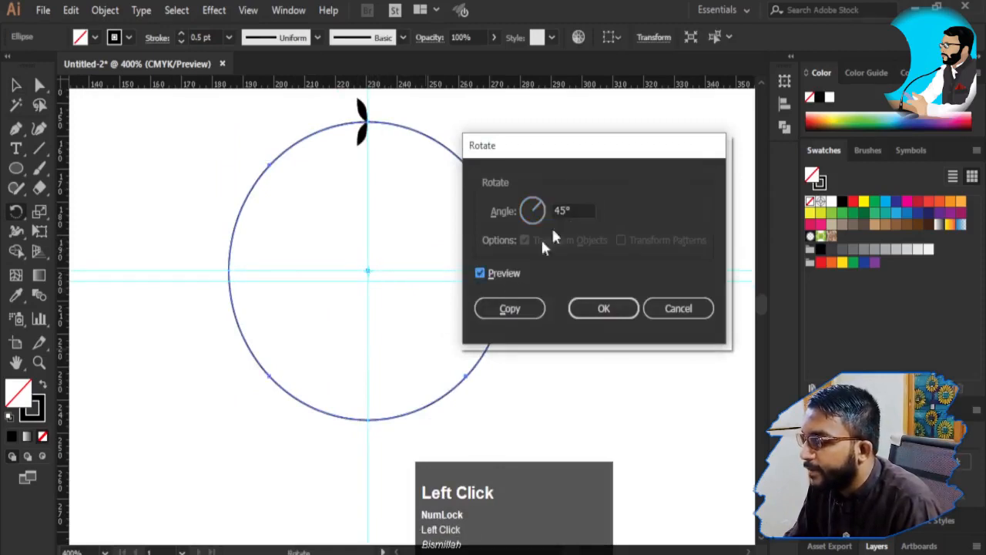
click(571, 209)
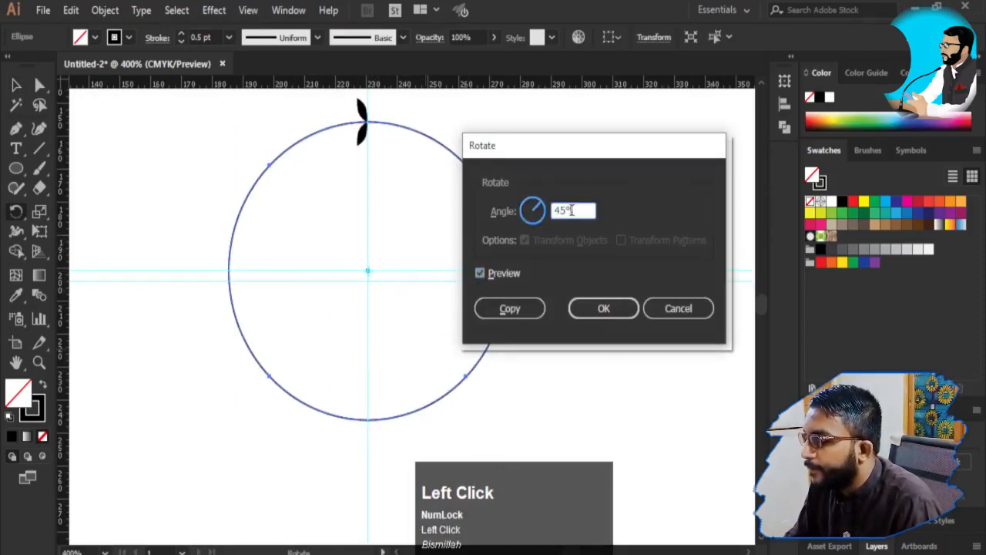
click(538, 216)
click(647, 309)
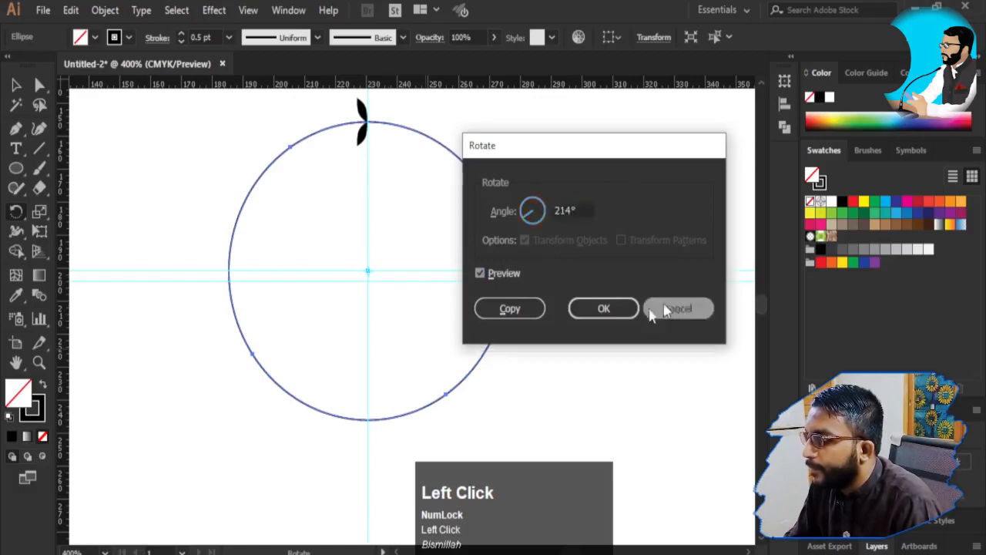
alt+click(369, 268)
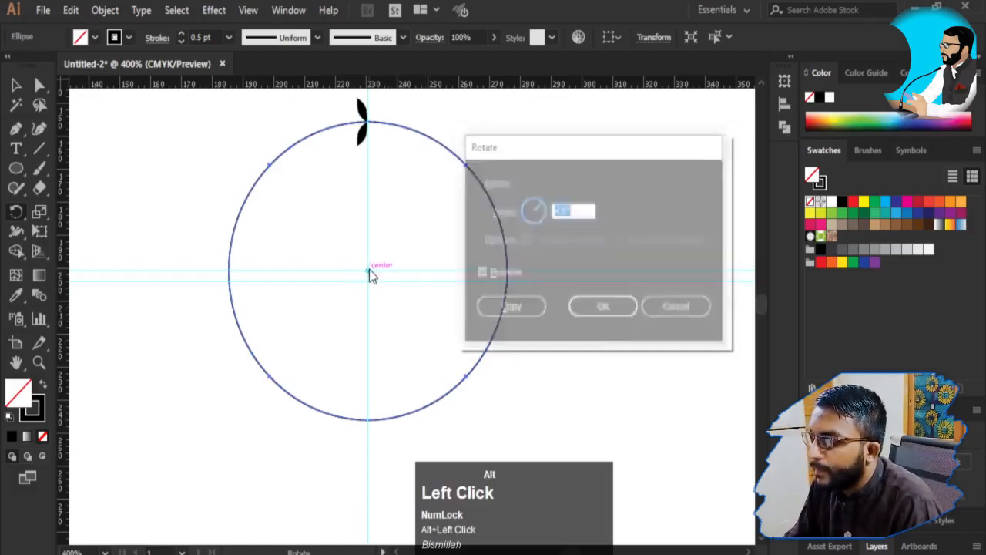
key(Escape)
key(v)
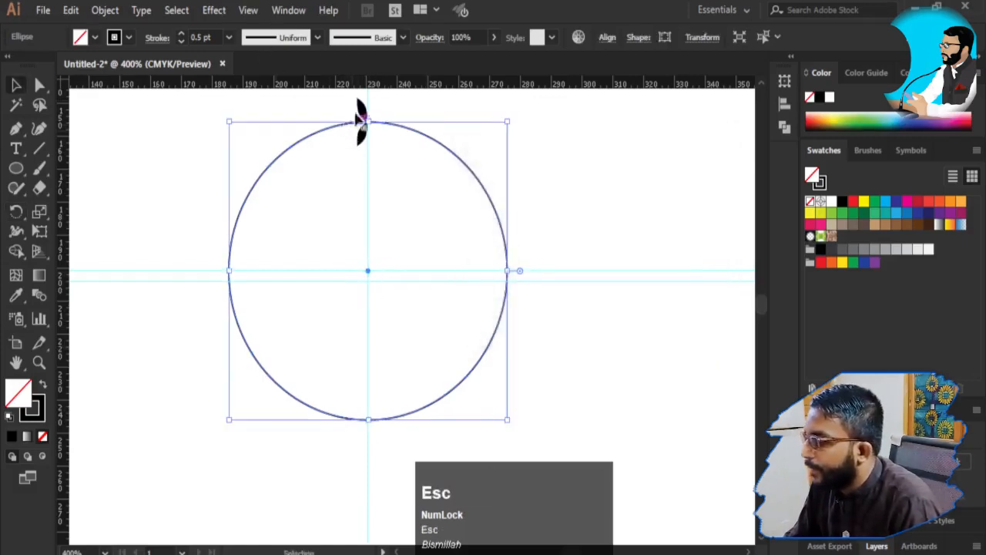
Set up a previewed 360° rotation of both leaf shapes about the circle's centre
click(362, 109)
shift+click(361, 138)
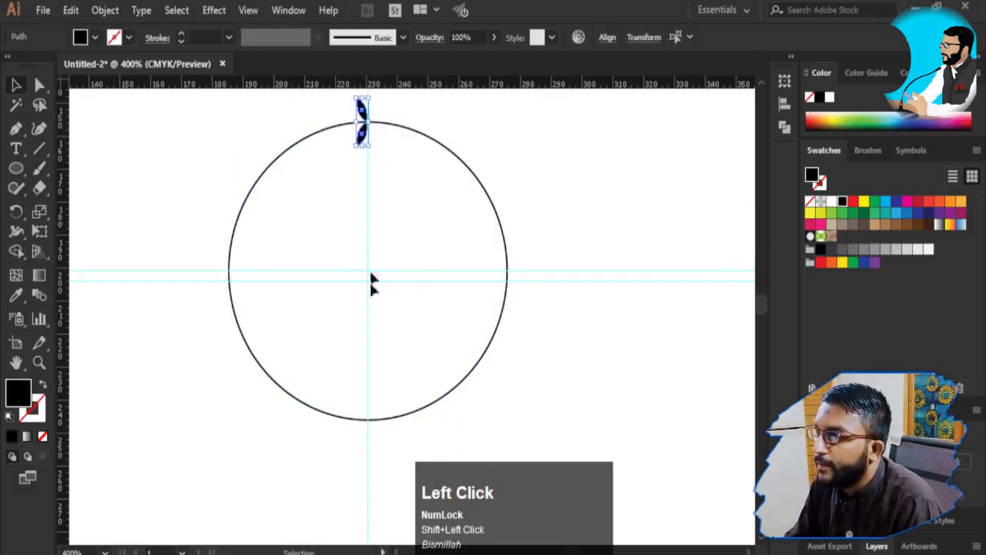
key(r)
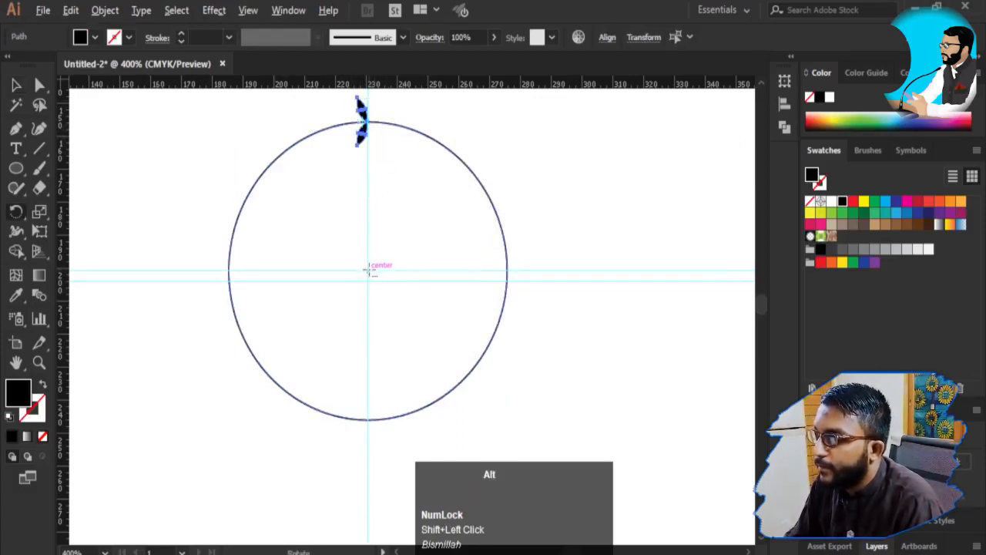
alt+click(368, 270)
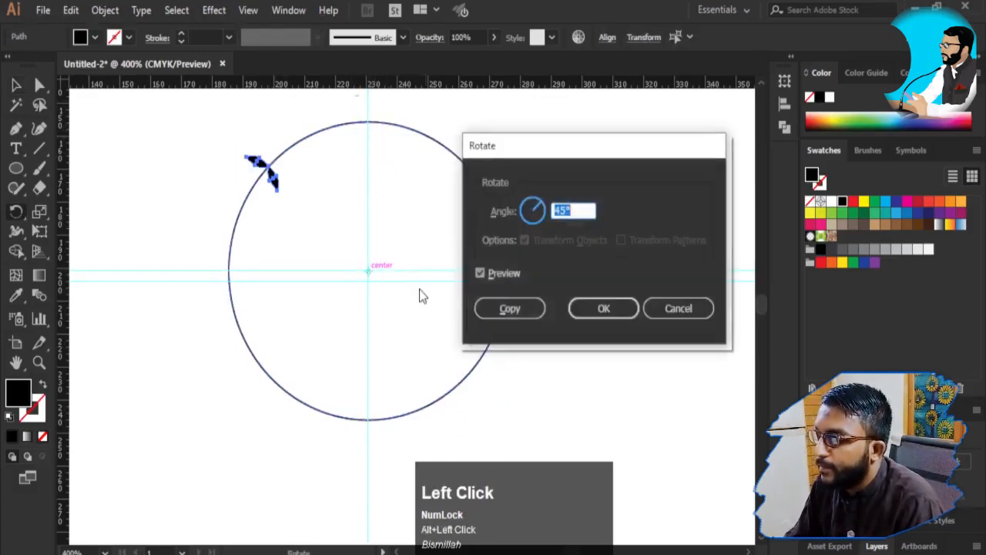
click(513, 210)
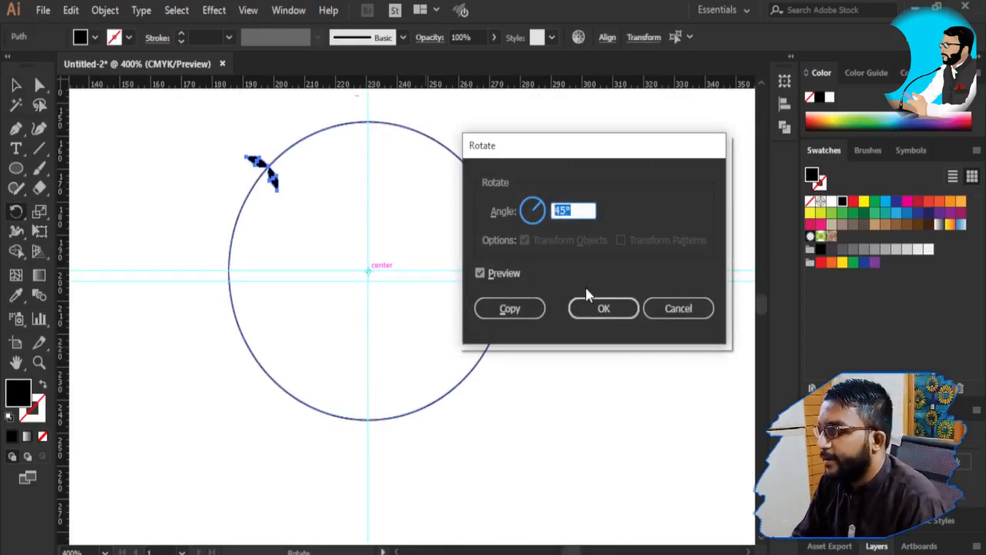
text(360)
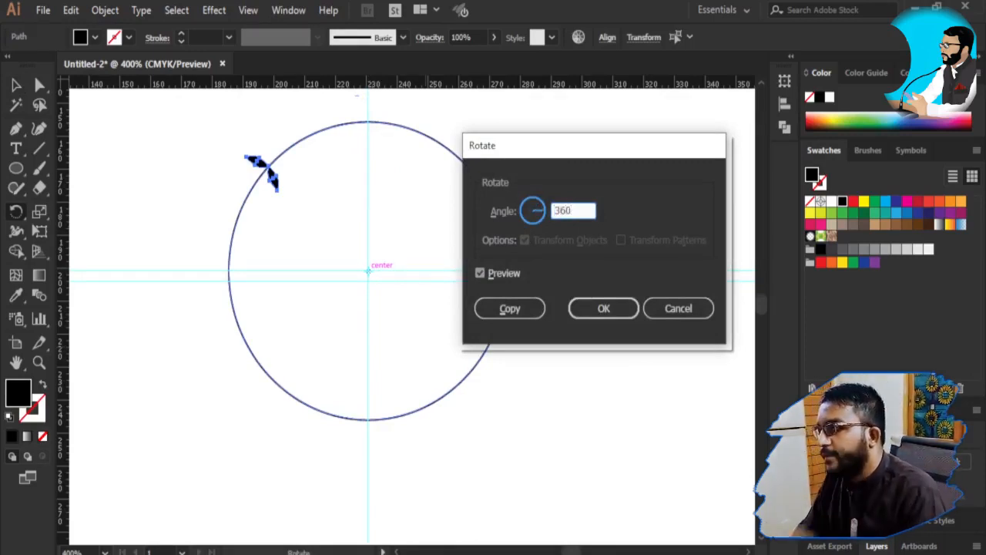
key(Tab)
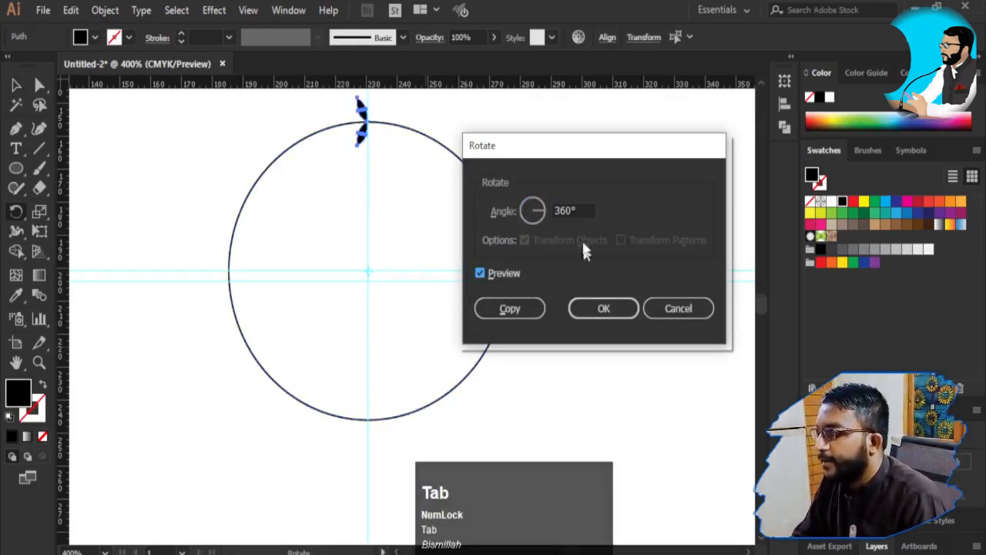
drag(581, 209, 480, 204)
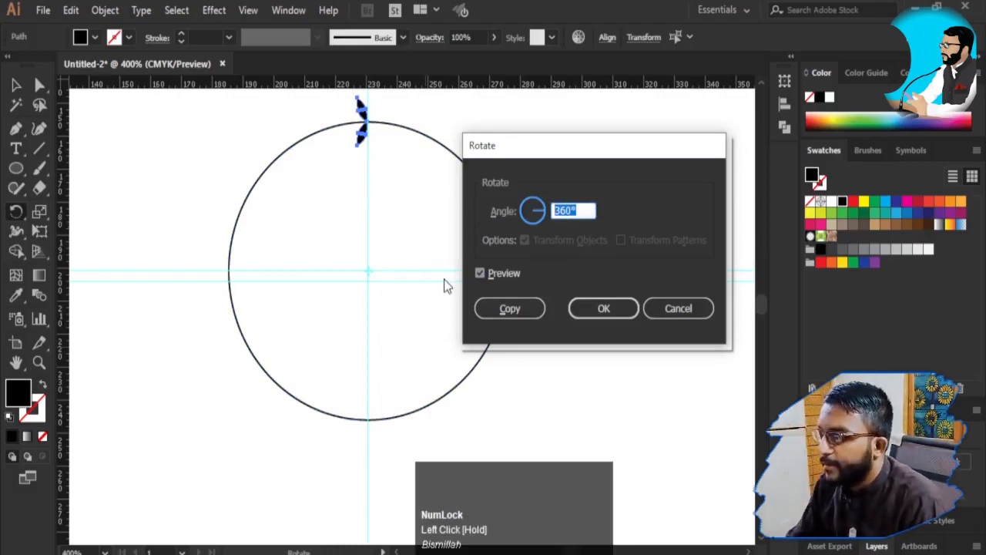
Open the Windows Calculator to work out the leaf rotation angle
key(super)
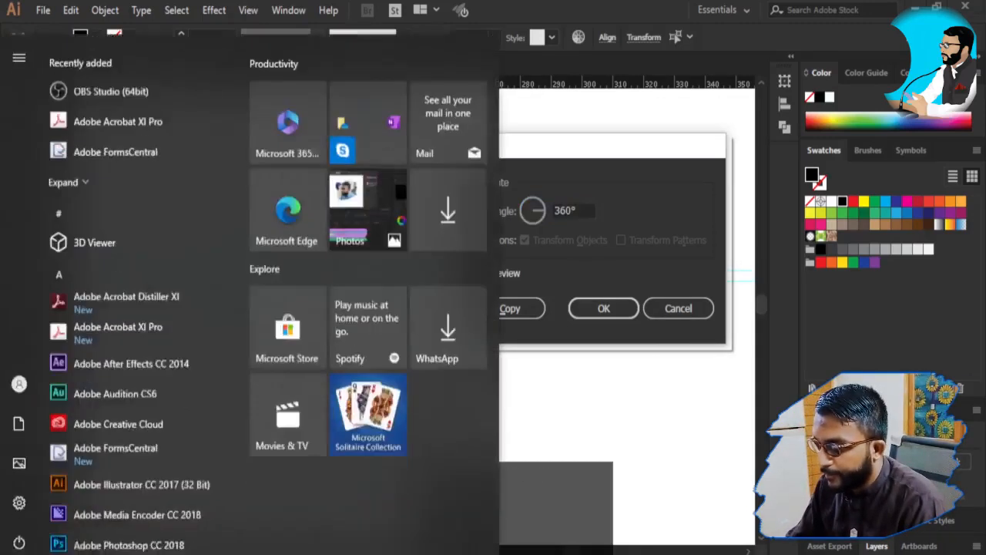
text(چا)
key(BackSpace)
key(BackSpace)
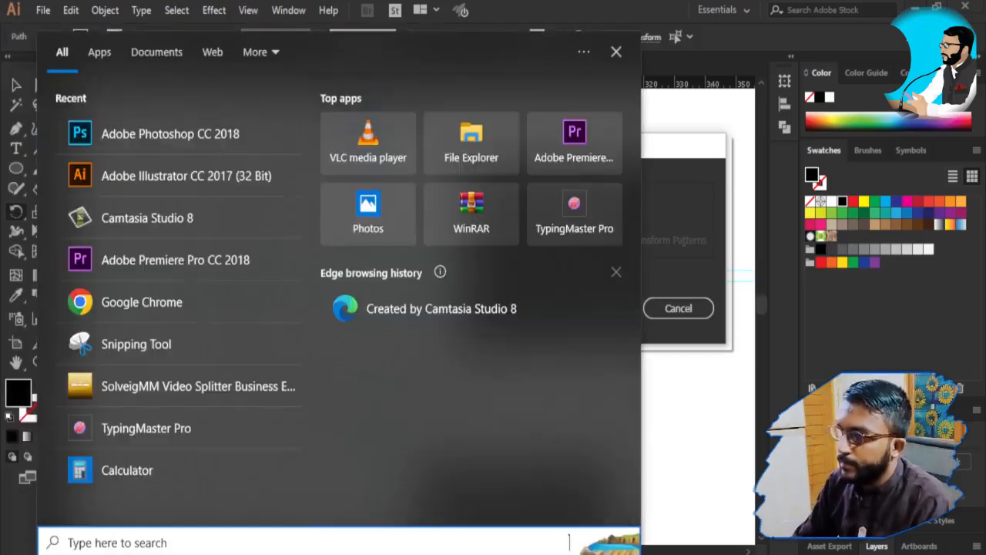
text(چا)
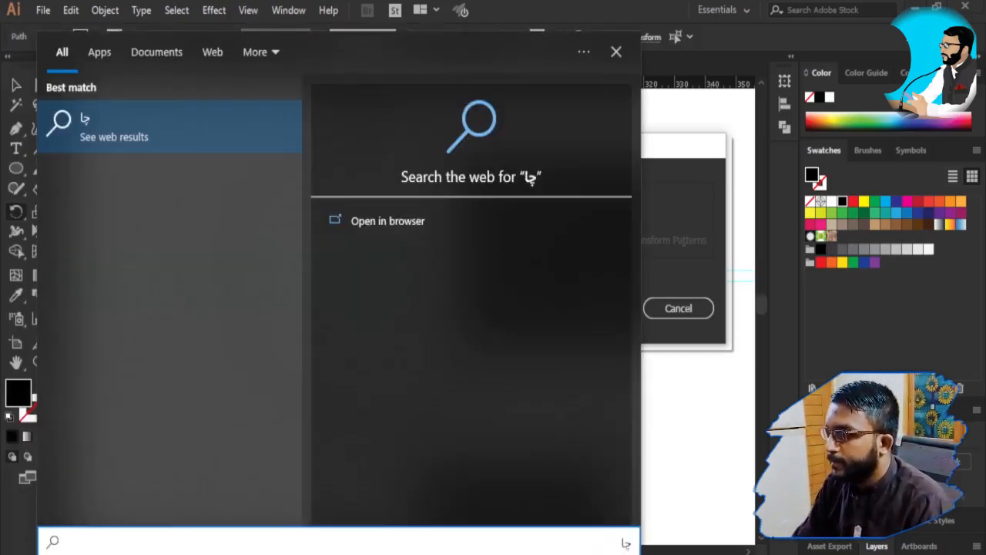
key(BackSpace)
key(BackSpace)
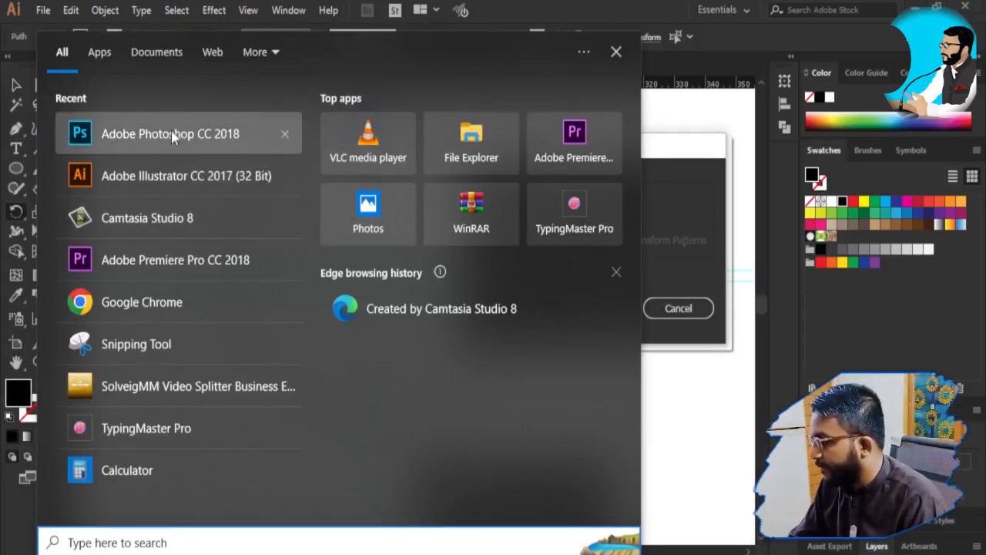
click(161, 473)
Divide 360 by 90 in the Calculator and return to the Rotate dialog in Illustrator
drag(300, 80, 231, 60)
text(360)
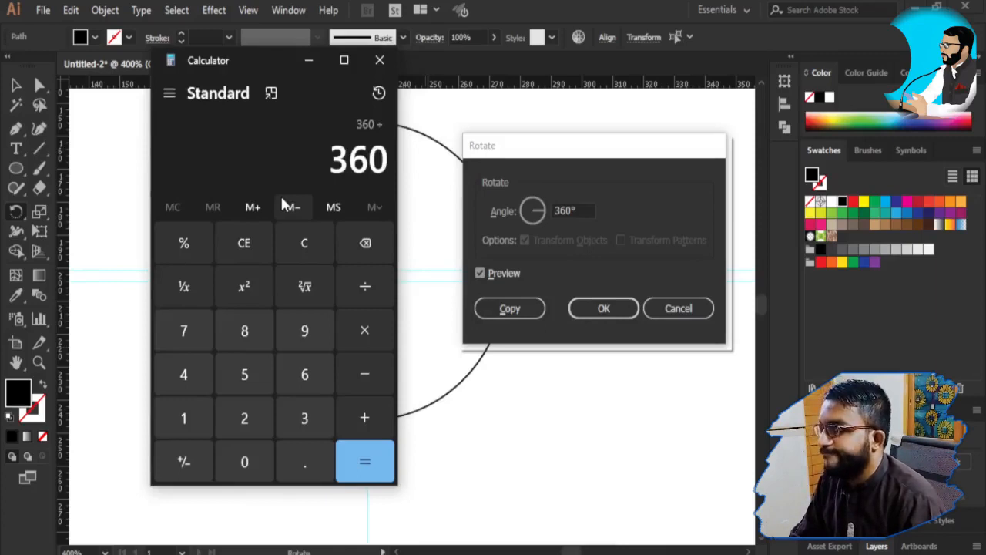
text(90)
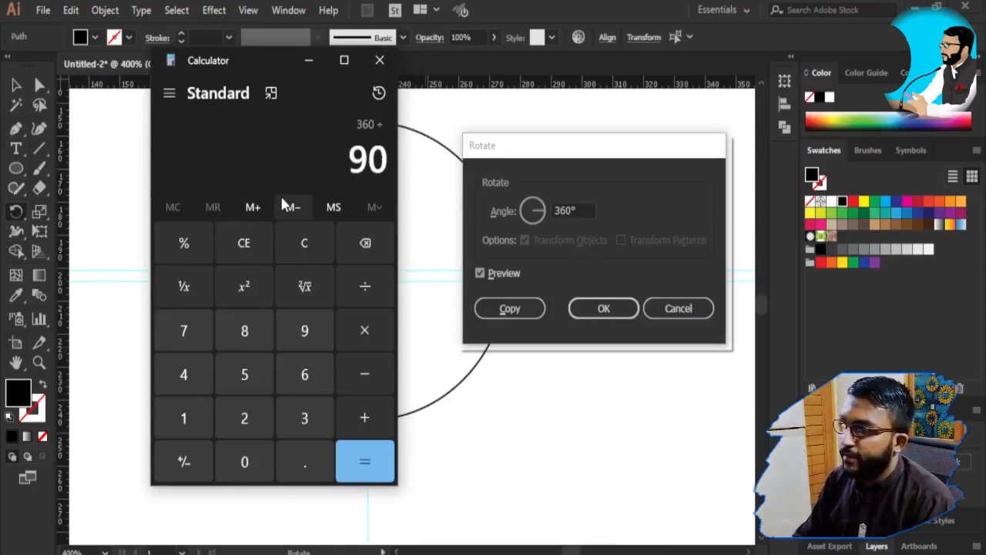
click(375, 456)
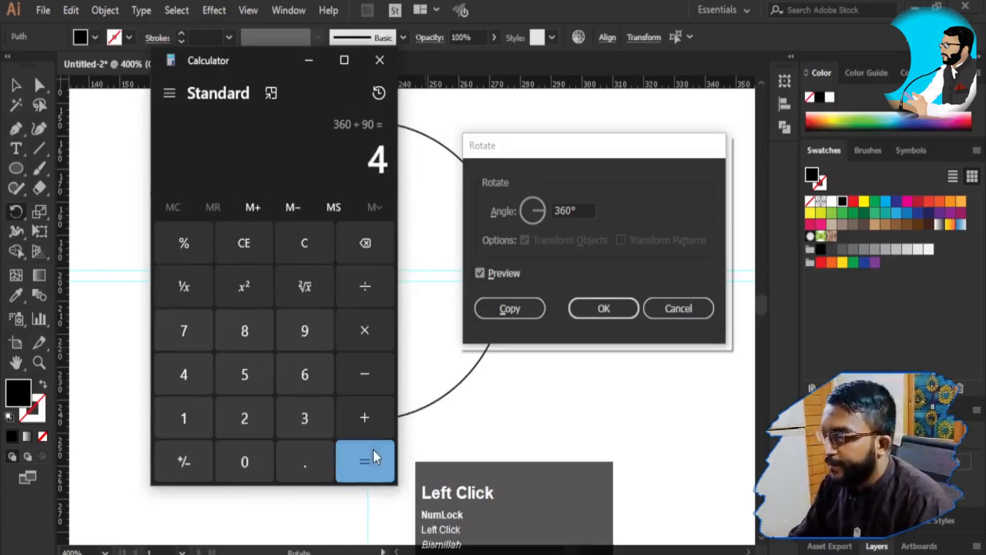
click(380, 60)
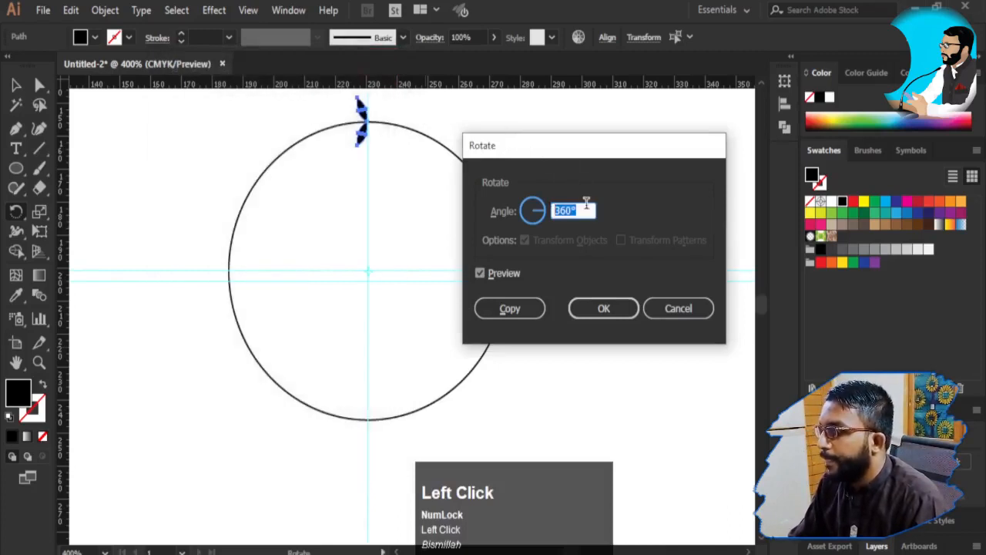
Make a copy of both leaf shapes rotated 4° about the circle's centre and repeat the rotated copy
text(4)
key(Tab)
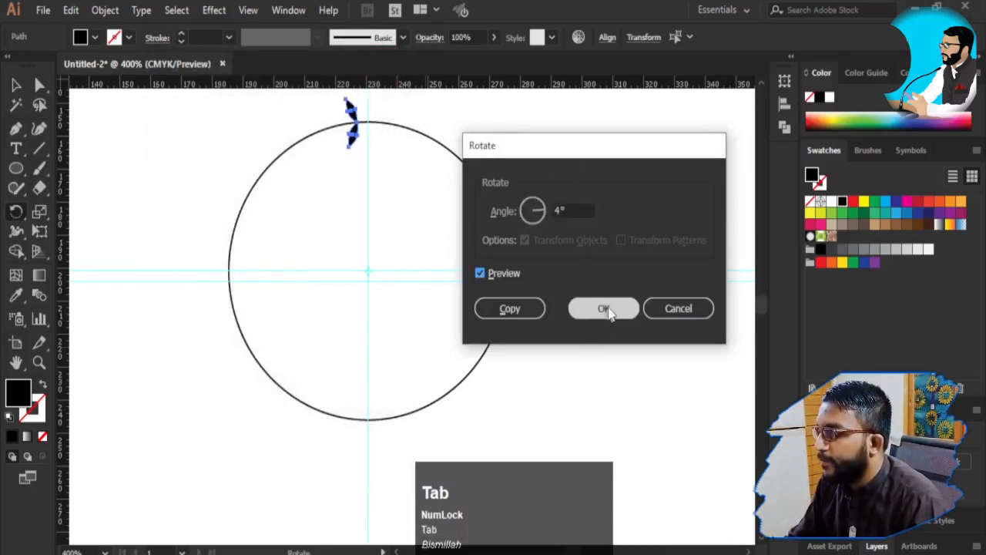
click(509, 308)
key(ctrl)
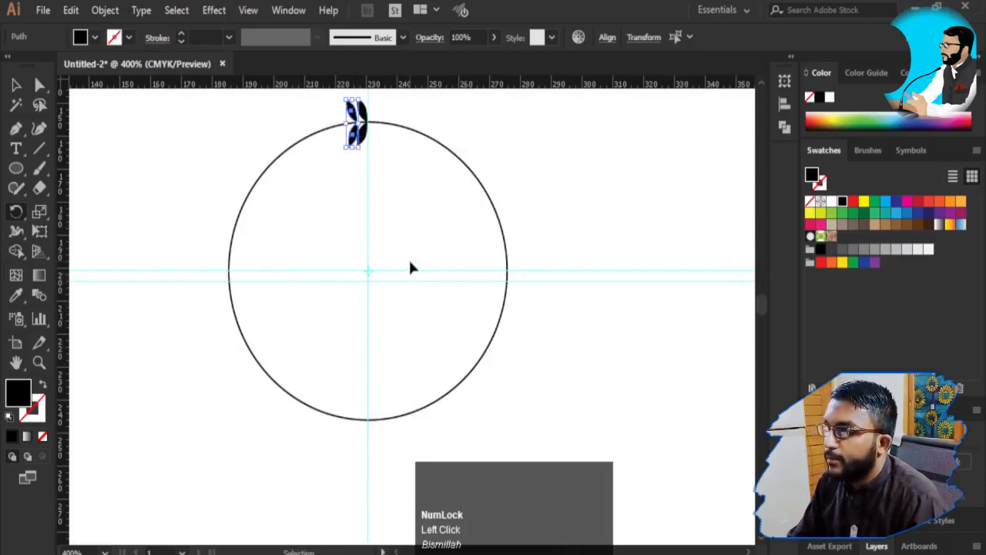
key(ctrl+d)
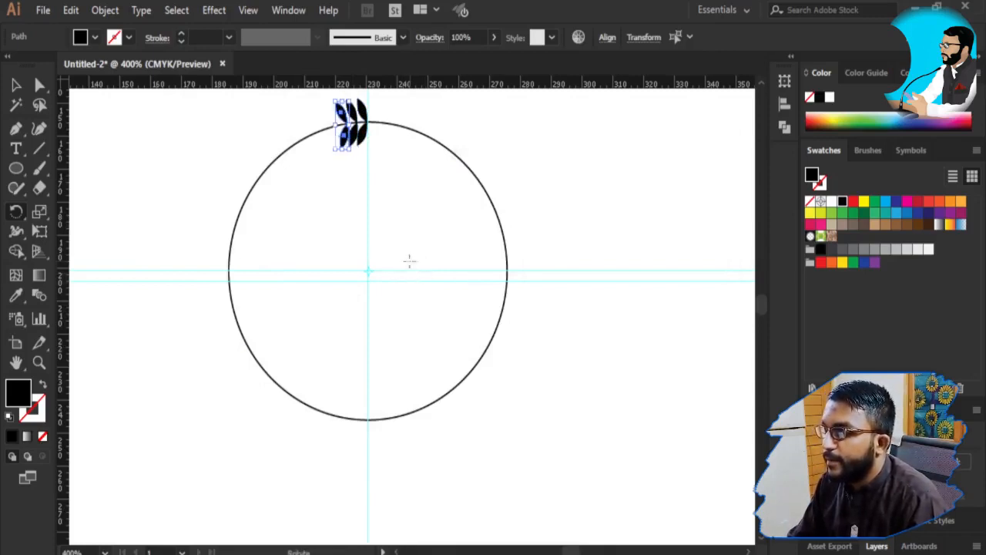
Undo the 4° rotated leaf copies, leaving only the original pair
key(ctrl+z)
key(ctrl+z)
key(ctrl+z)
key(ctrl+z)
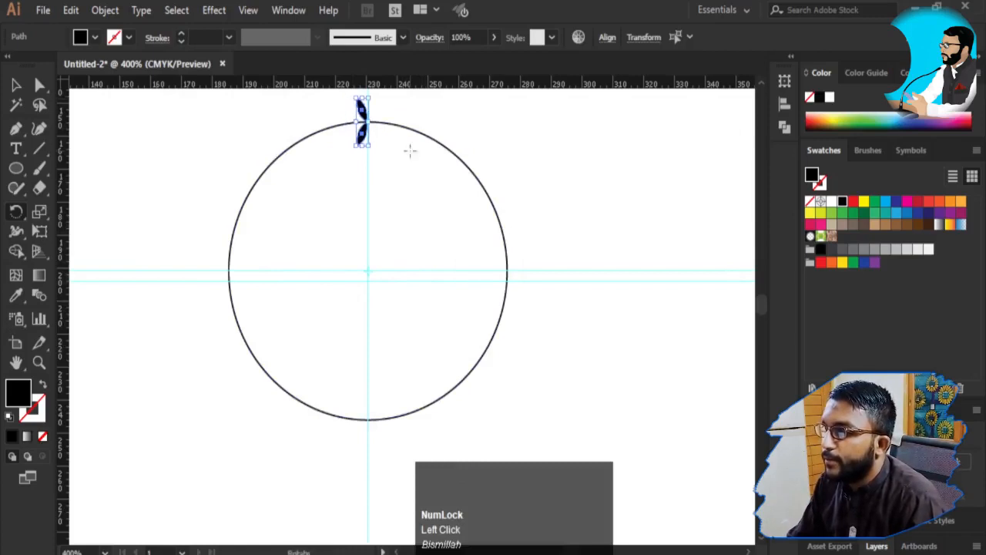
Make a copy of both leaf shapes rotated 5° about the circle's centre
alt+click(367, 271)
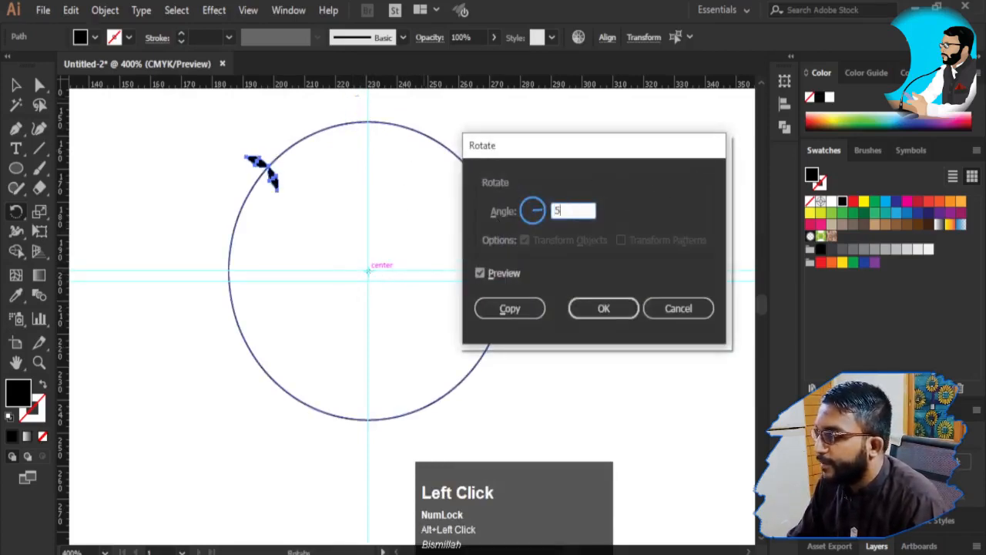
text(5)
key(Tab)
click(501, 308)
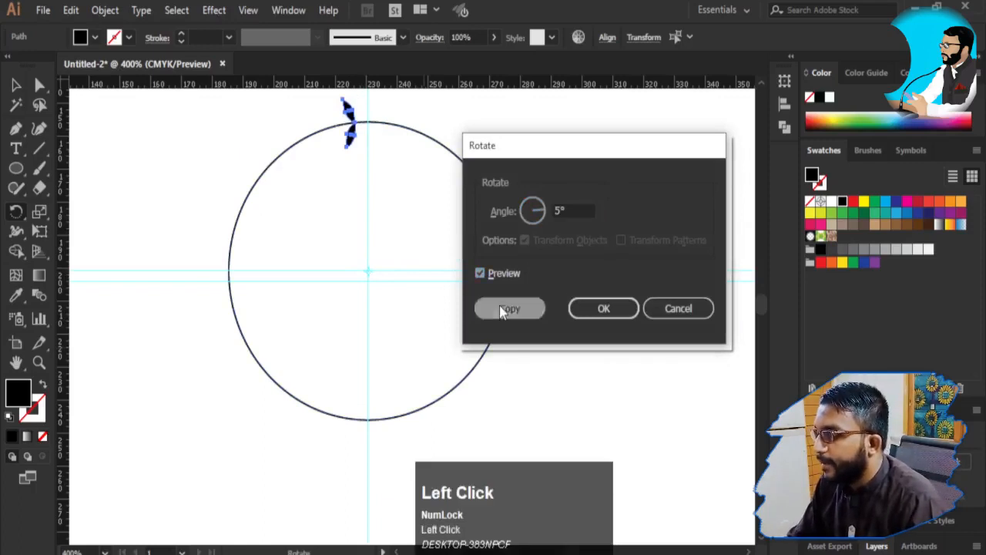
Repeat the 5° rotated copy until leaf pairs fill the whole circle
key(ctrl+d)
key(ctrl+d)
key(ctrl+d)
key(ctrl+d)
key(ctrl+d)
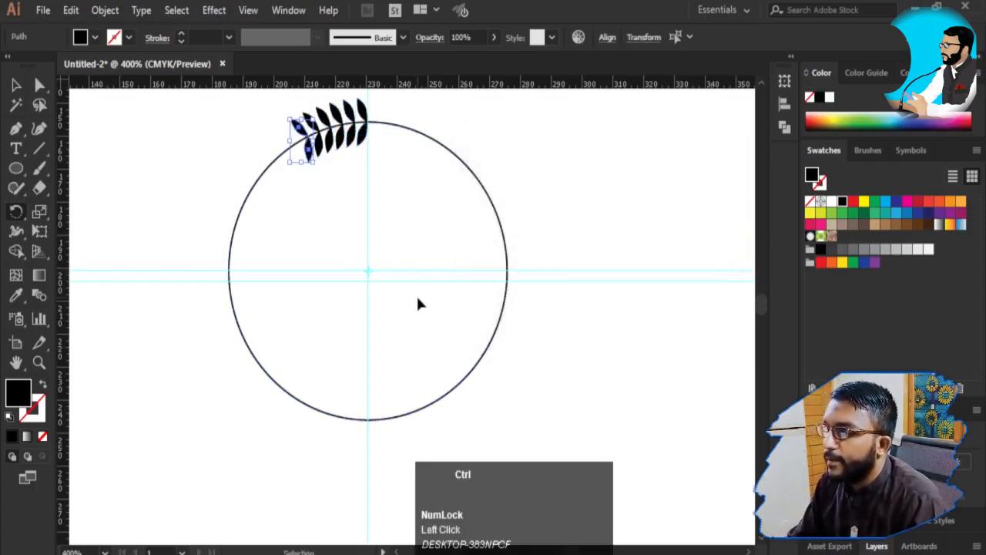
key(ctrl+d)
key(ctrl+d)
key(ctrl+d)
key(ctrl+d)
key(ctrl+d)
key(ctrl+d)
key(ctrl+d)
key(ctrl+d)
key(ctrl+d)
key(ctrl+d)
key(ctrl+d)
key(ctrl+d)
key(ctrl+d)
key(ctrl+d)
key(ctrl+d)
key(ctrl+d)
key(ctrl+d)
key(ctrl+d)
key(ctrl+d)
key(ctrl+d)
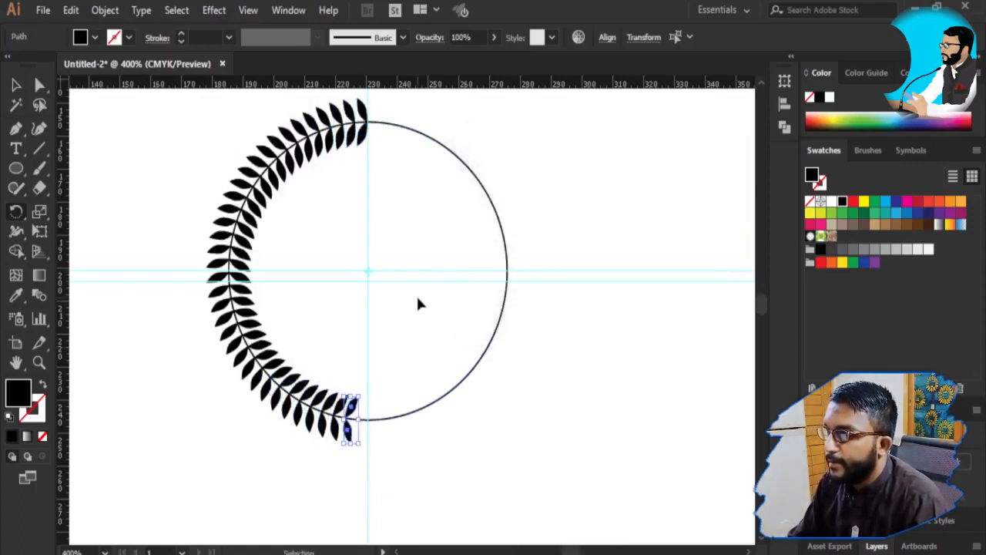
key(ctrl+d)
key(ctrl+d)
key(ctrl+d)
key(ctrl+d)
key(ctrl+d)
key(ctrl+d)
key(ctrl+d)
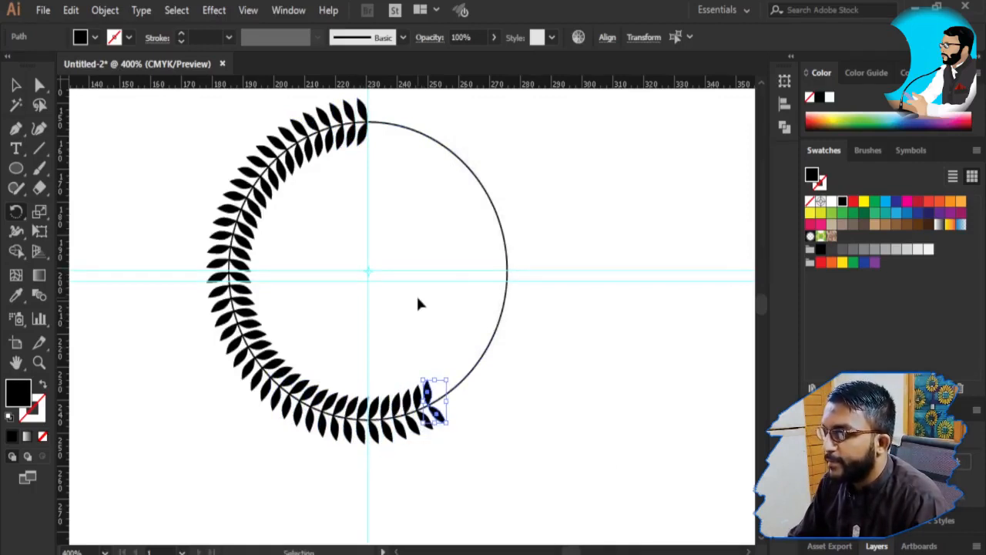
key(ctrl+d)
key(ctrl+d)
key(ctrl+d)
key(ctrl+d)
key(ctrl+d)
key(ctrl+d)
key(ctrl+d)
key(ctrl+d)
key(ctrl+d)
key(ctrl+d)
key(ctrl+d)
key(ctrl+d)
key(ctrl+d)
key(ctrl+d)
key(ctrl+d)
key(ctrl+d)
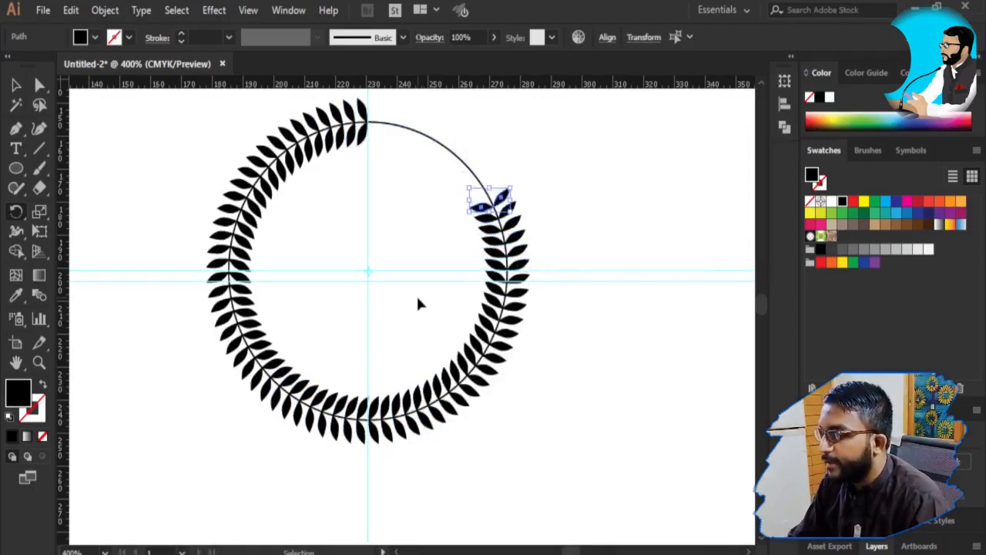
key(ctrl+d)
key(ctrl+d)
key(ctrl+d)
key(ctrl+d)
key(ctrl+d)
key(ctrl+d)
key(ctrl+d)
key(ctrl+d)
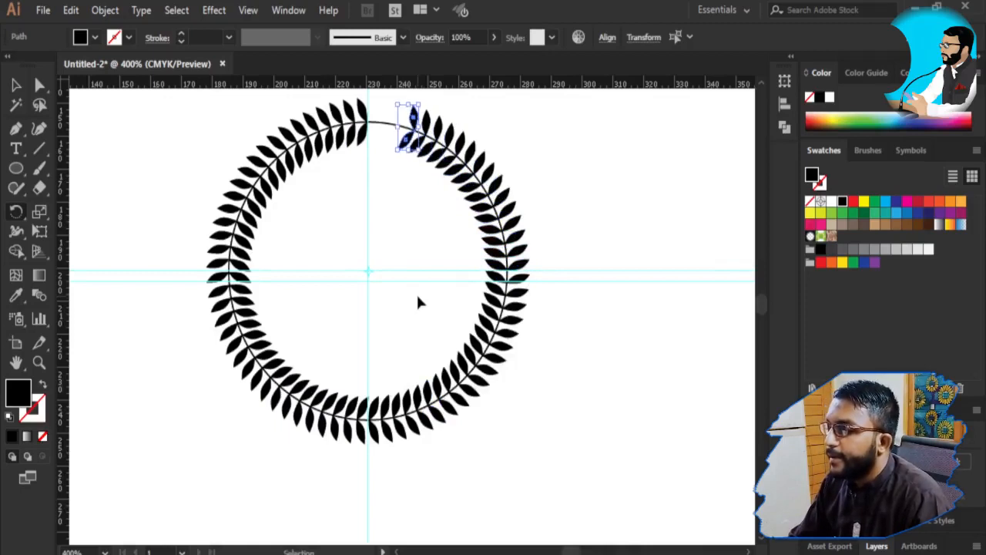
key(ctrl+d)
key(ctrl+d)
key(ctrl+d)
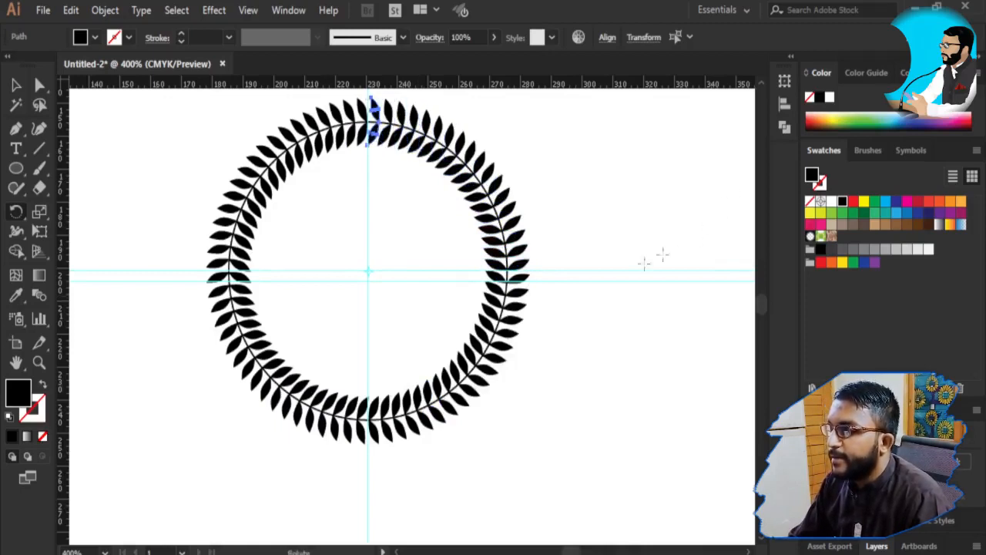
Select the whole leaf wreath with its circle and clear the selection
key(v)
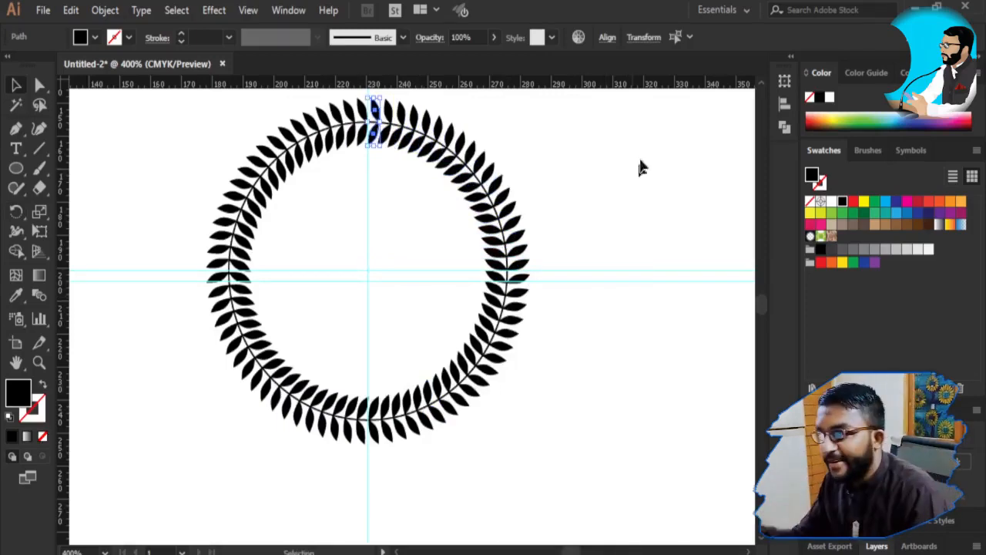
drag(653, 117, 151, 420)
key(space)
drag(440, 249, 428, 354)
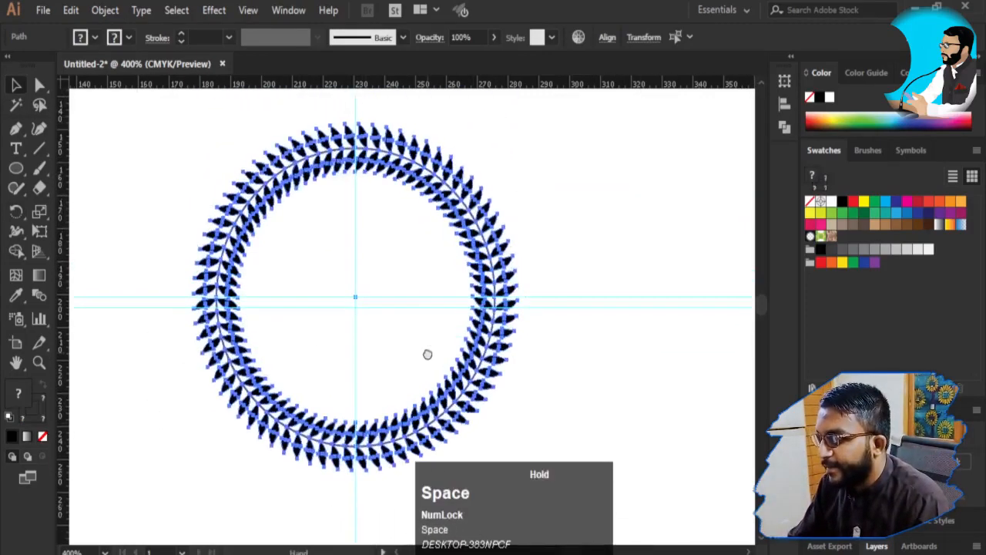
click(553, 185)
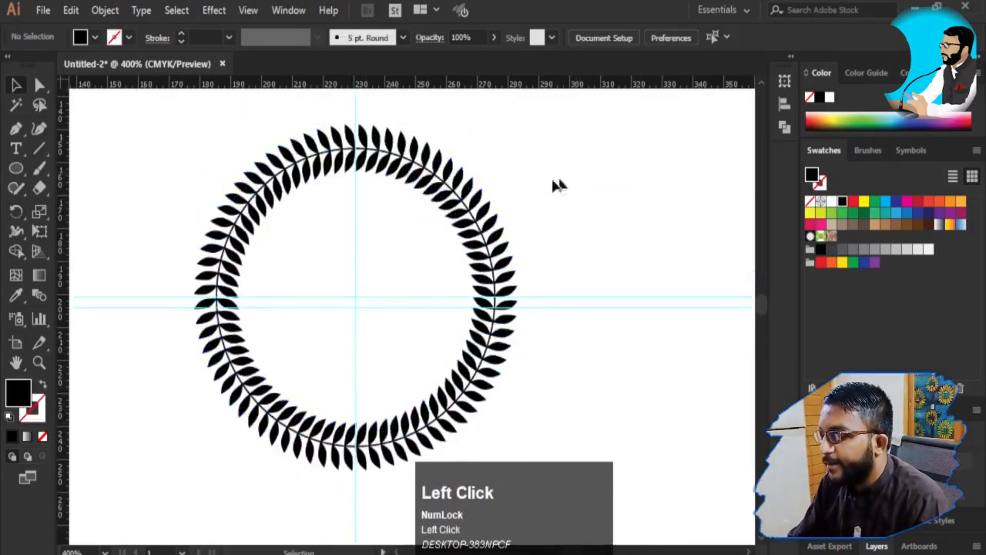
Create two concentric scaled copies of the circle, one just outside the leaves and one along their inner edge
click(399, 162)
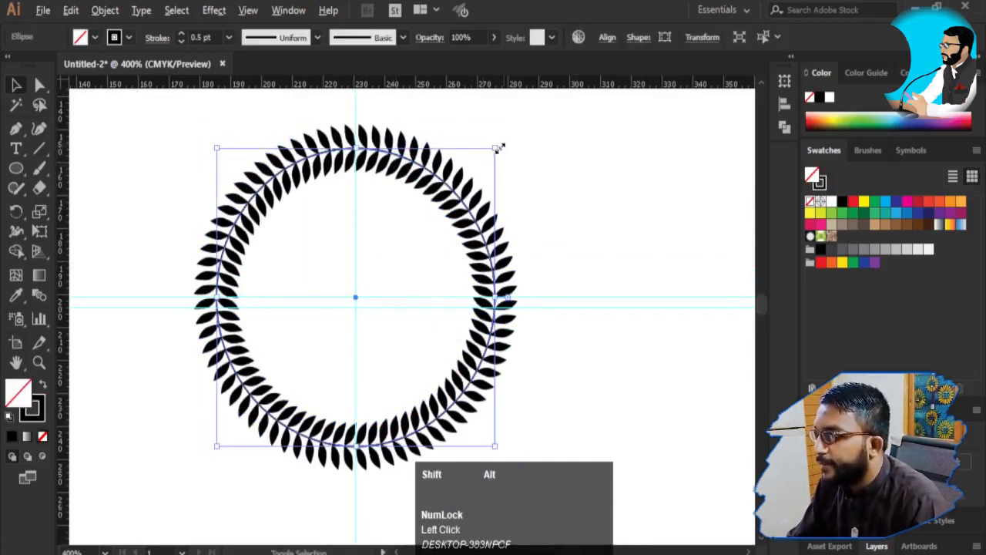
drag(500, 147, 524, 129)
drag(537, 123, 489, 174)
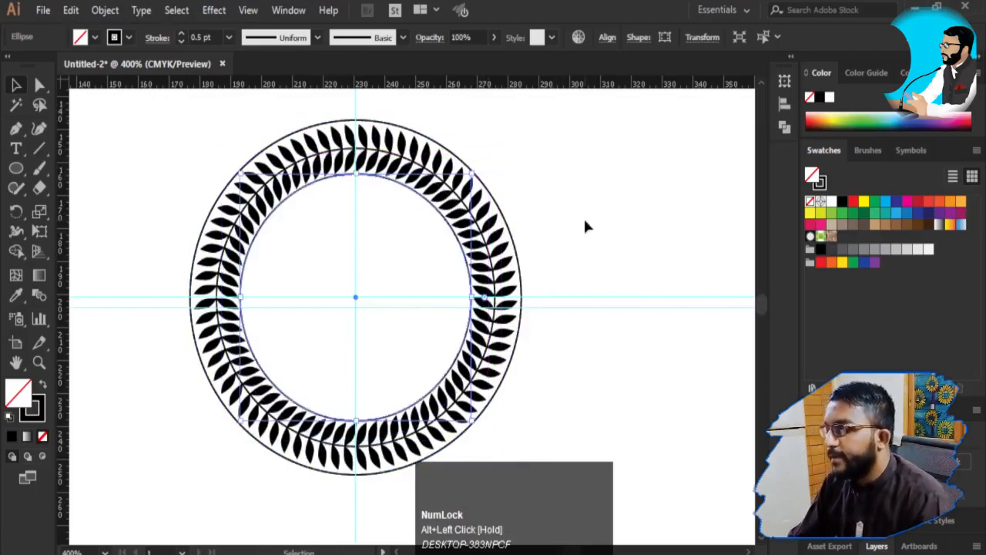
click(387, 266)
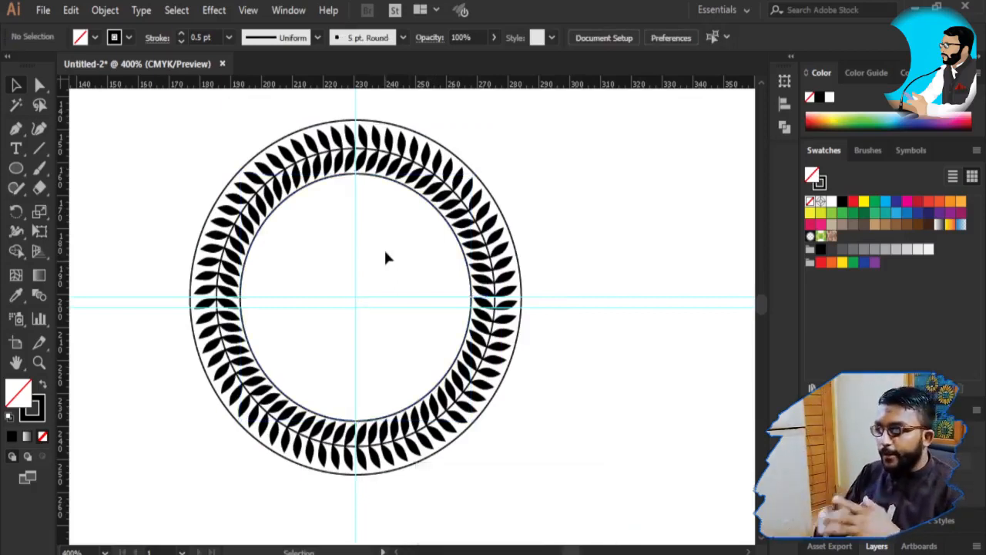
Select the entire wreath with all its circles and delete it
drag(636, 203, 158, 423)
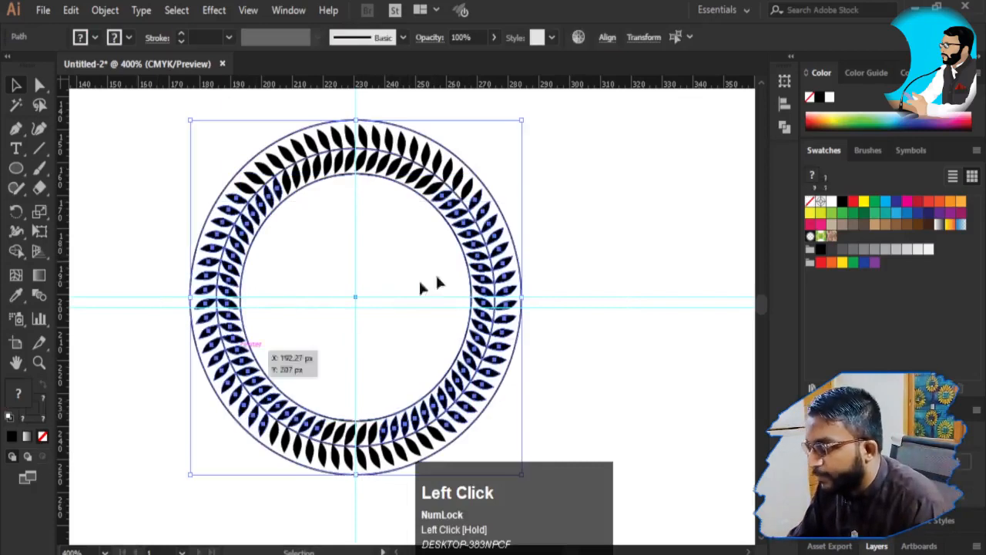
click(564, 161)
drag(574, 142, 159, 511)
key(Delete)
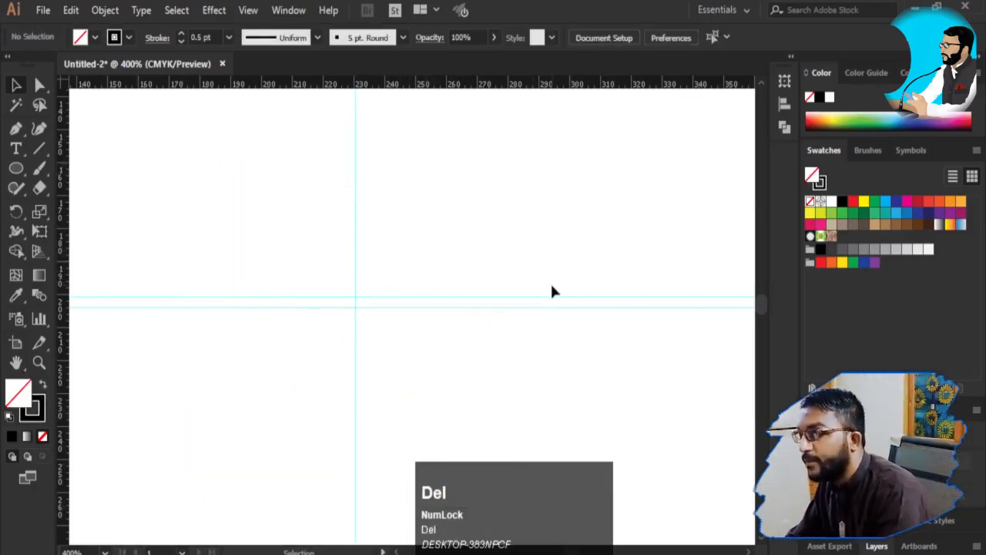
click(15, 169)
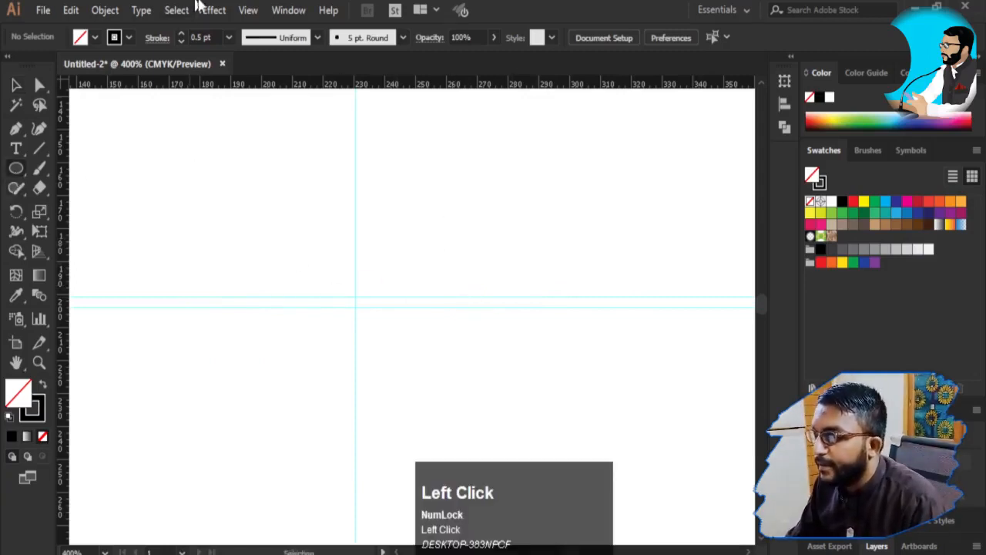
key(ctrl+semicolon)
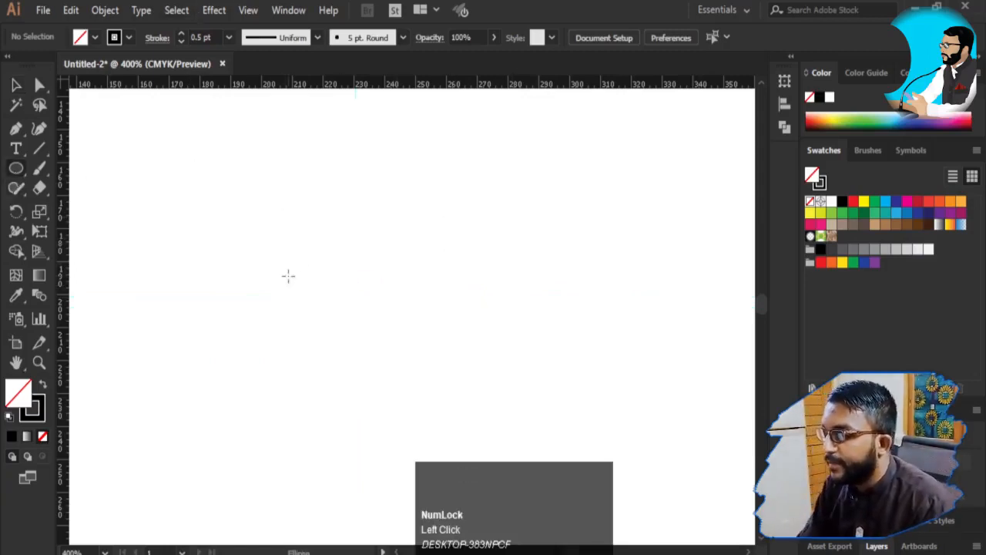
key(ctrl+semicolon)
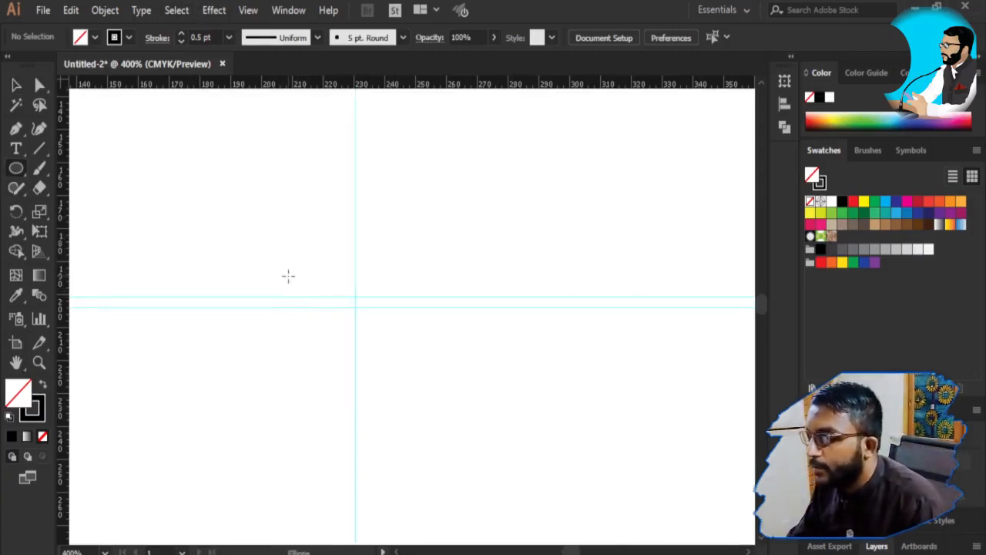
alt+click(294, 296)
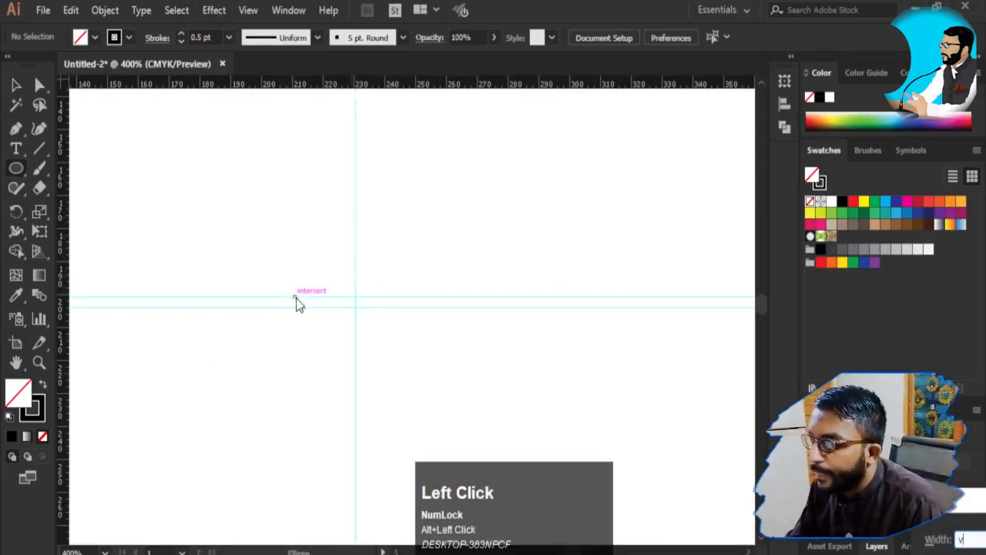
click(295, 299)
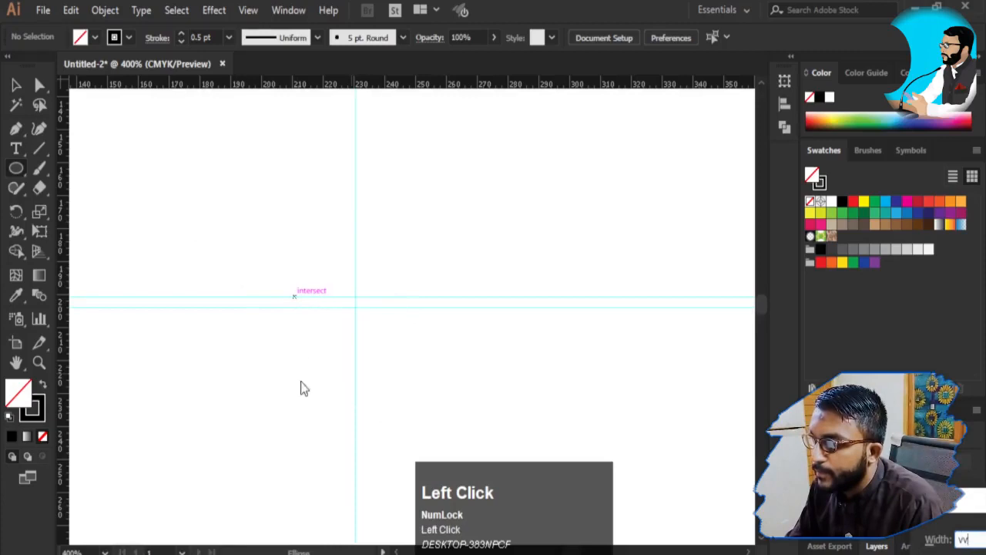
key(space)
key(Escape)
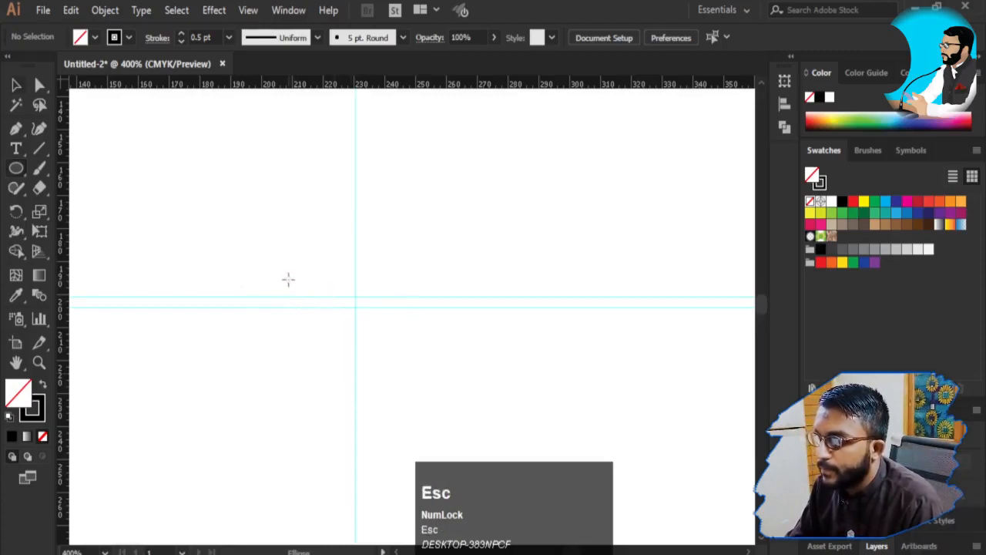
Unlock the guides on the empty canvas
click(248, 307)
right_click(254, 302)
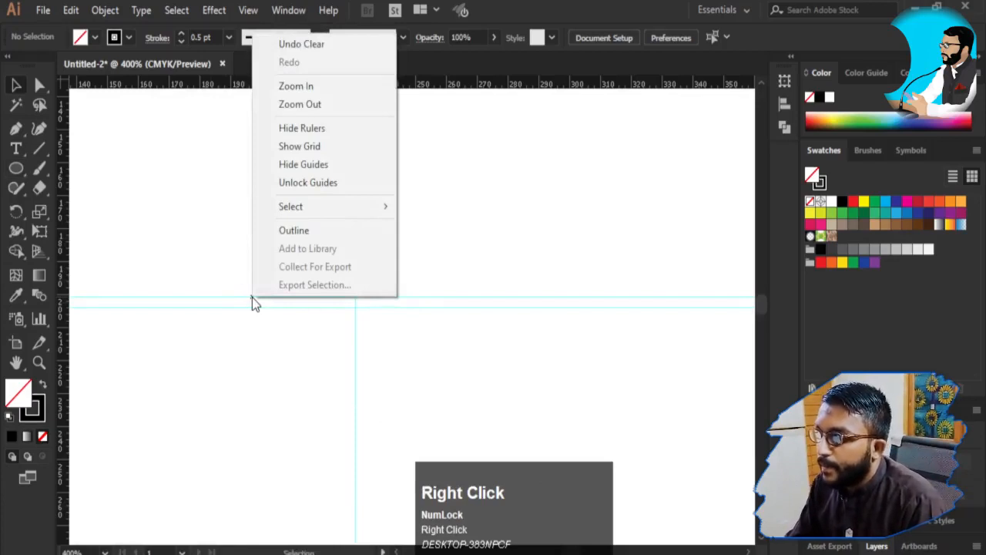
click(252, 298)
right_click(252, 297)
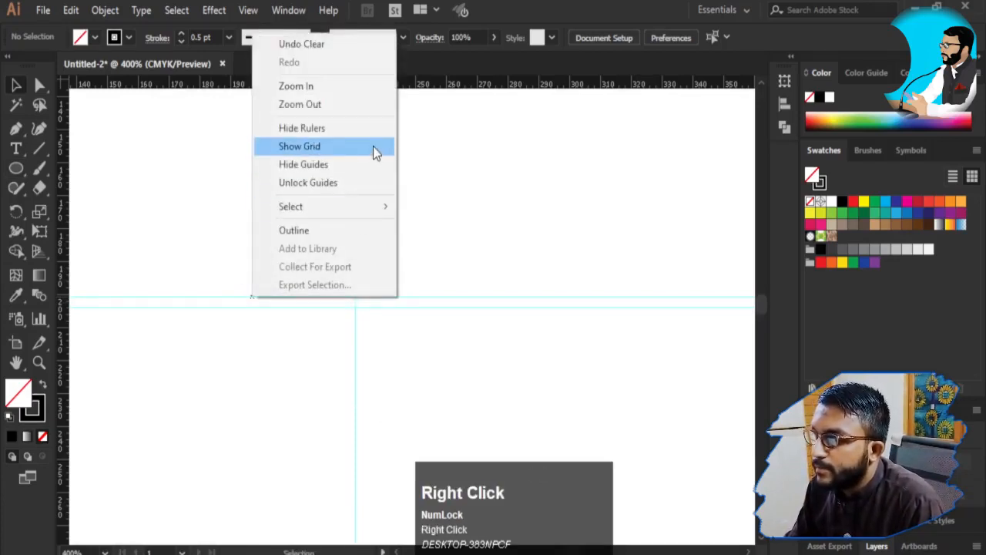
click(356, 179)
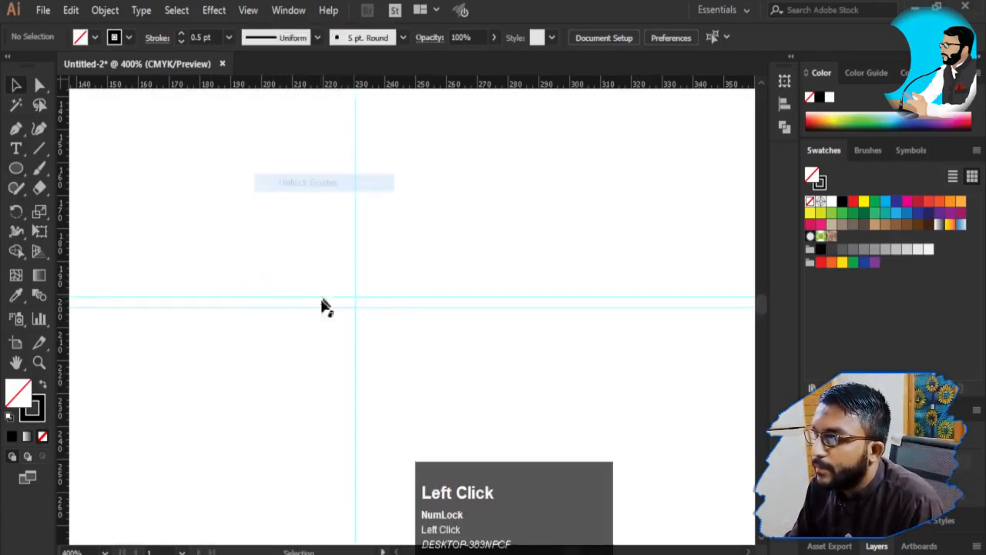
Delete both horizontal guides and the vertical guide from the canvas
click(363, 298)
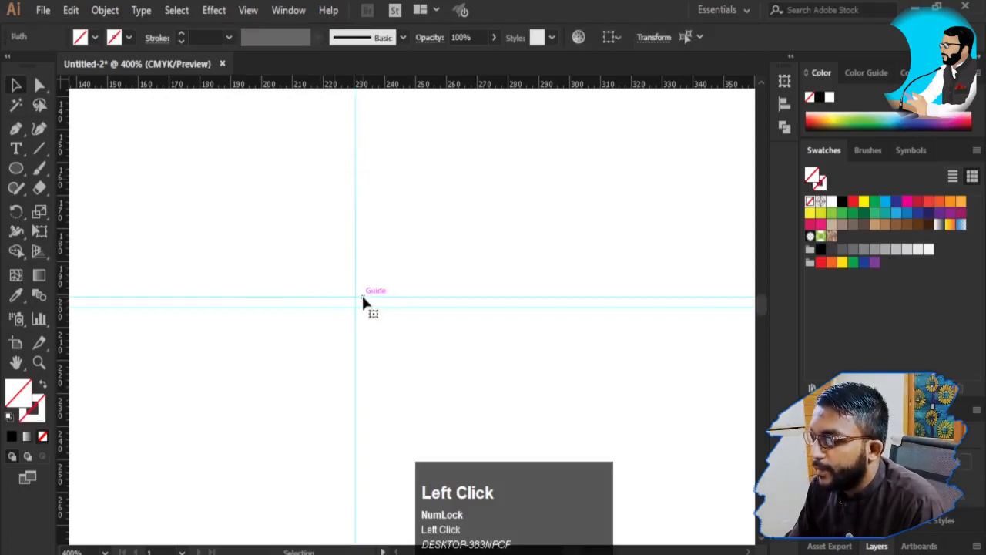
key(Delete)
right_click(357, 306)
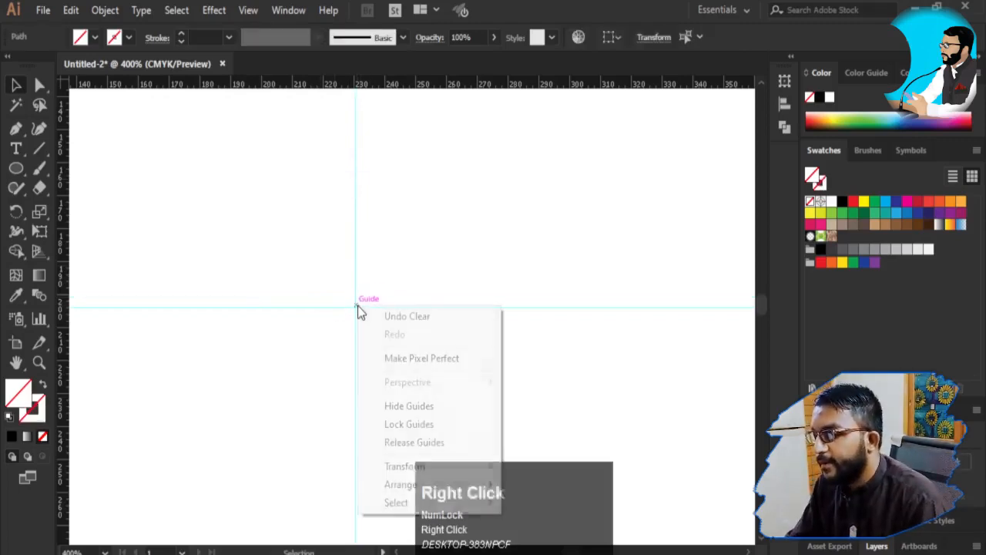
click(281, 378)
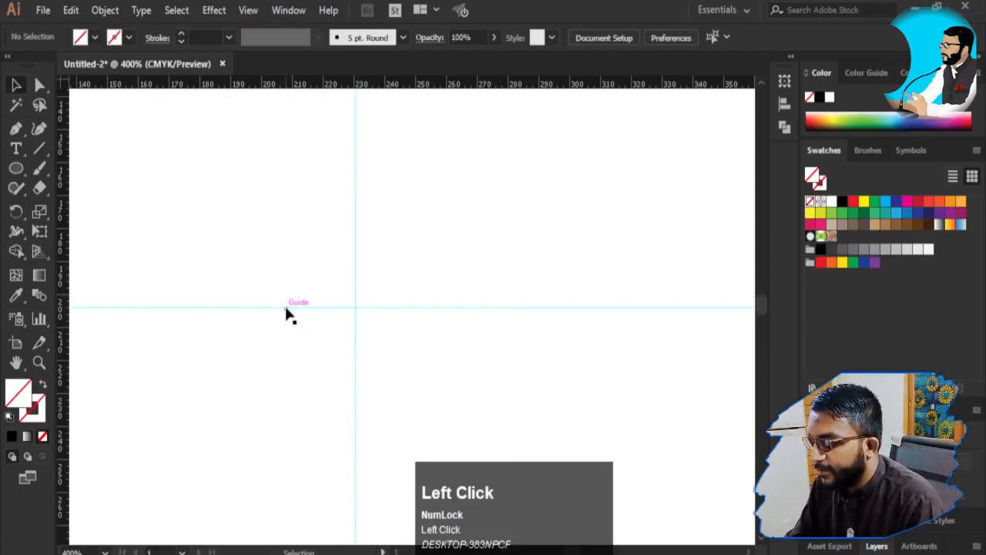
right_click(286, 308)
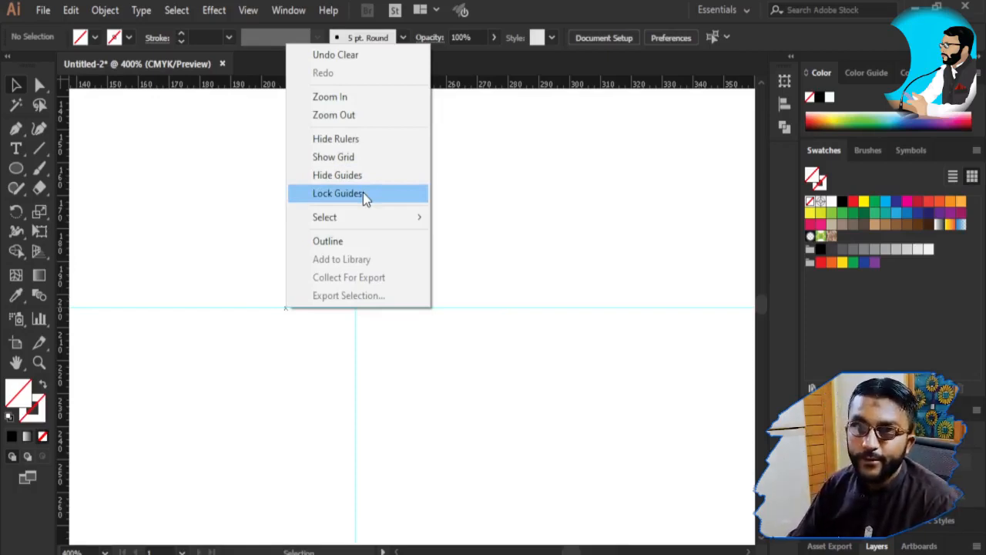
click(275, 320)
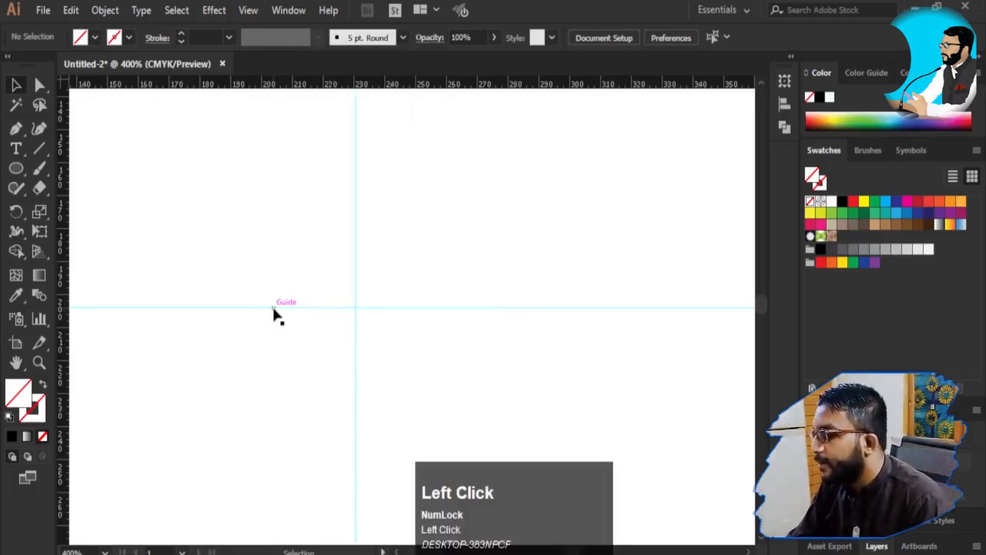
click(272, 308)
key(Delete)
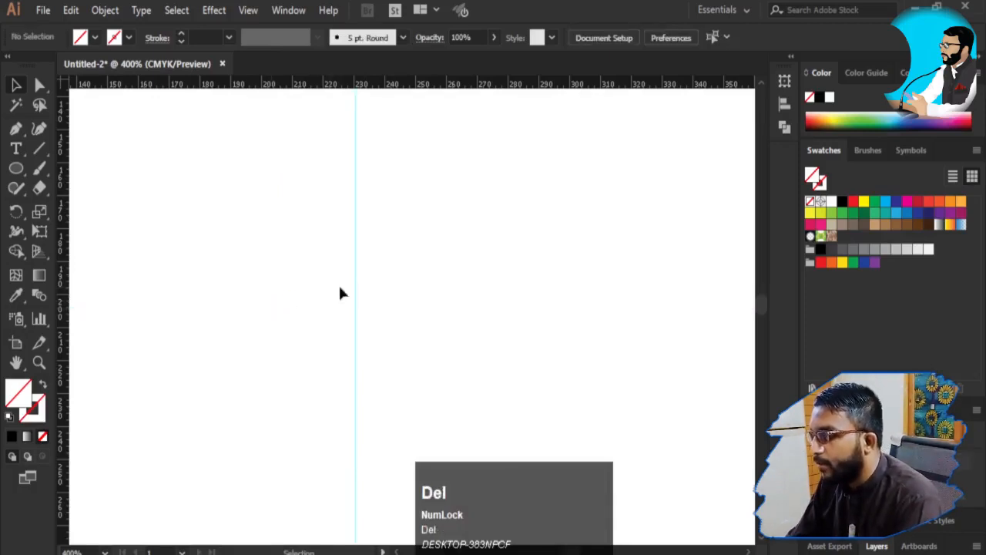
click(355, 296)
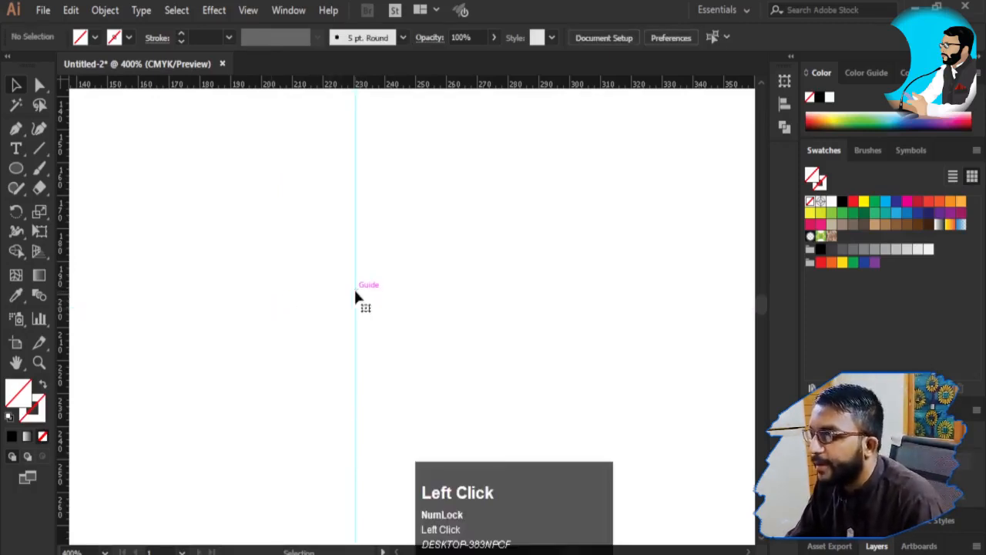
key(Delete)
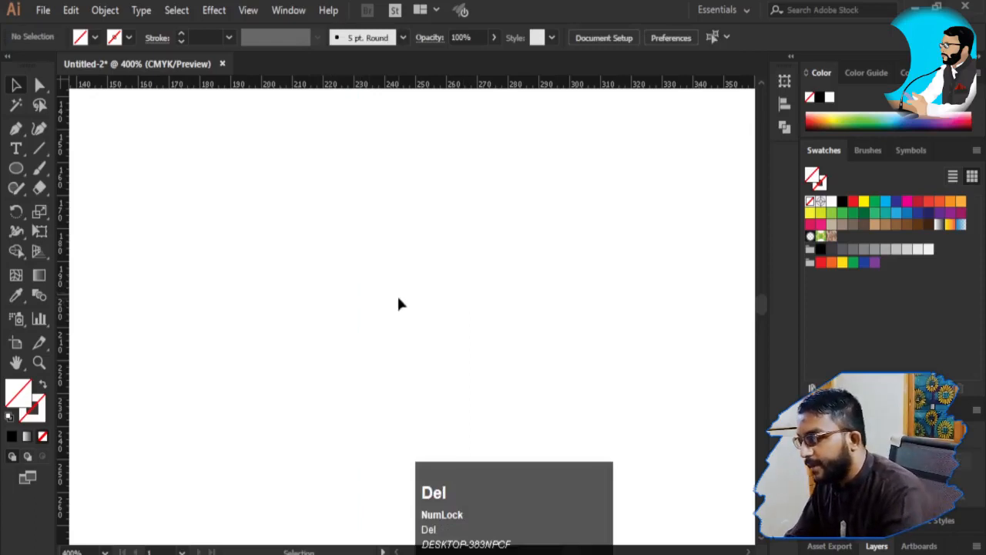
Draw a slightly tall ellipse on the empty canvas, scale it down a little and shift it up and to the left
click(15, 169)
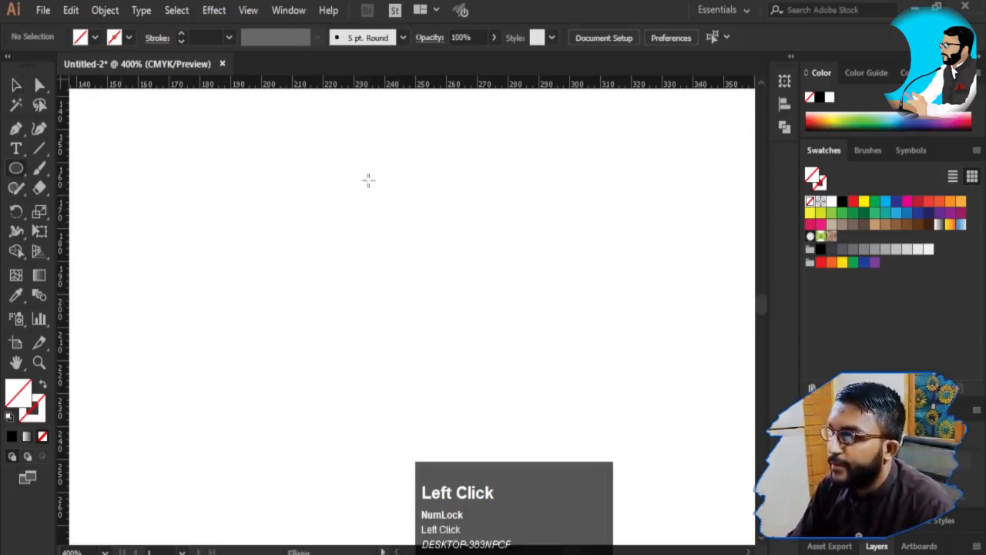
drag(299, 160, 430, 359)
key(v)
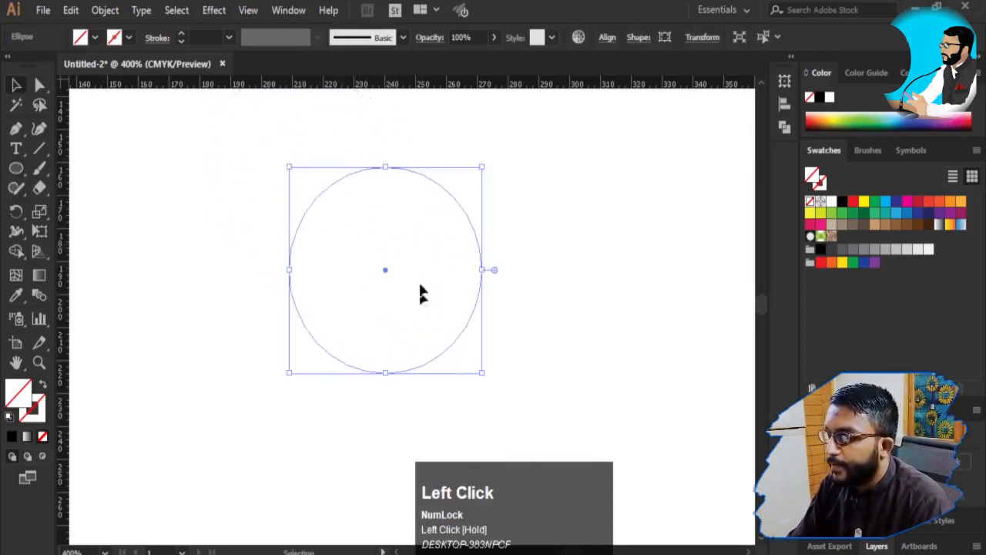
drag(483, 168, 467, 183)
drag(390, 291, 354, 272)
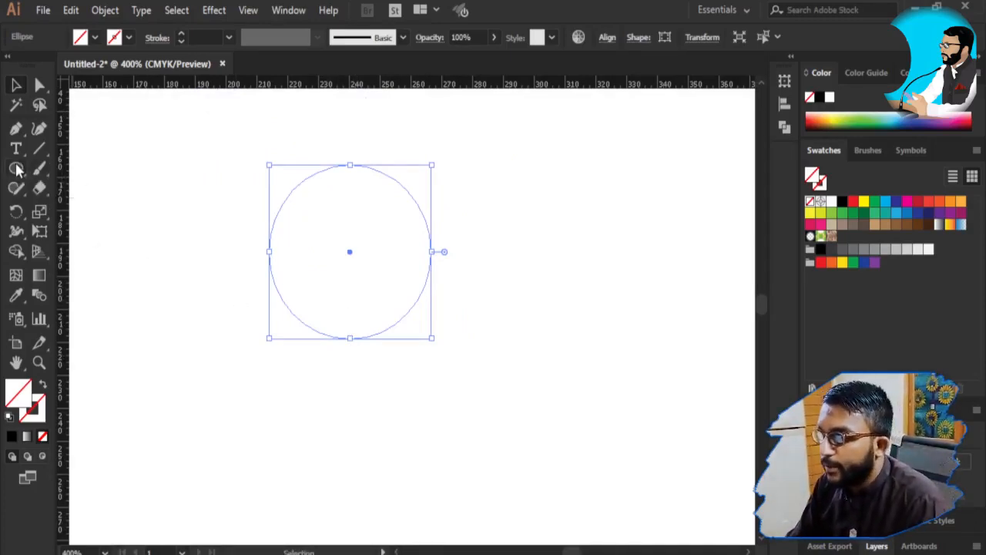
Fill the ellipse with the default white-to-black linear gradient
click(39, 362)
click(362, 189)
key(space)
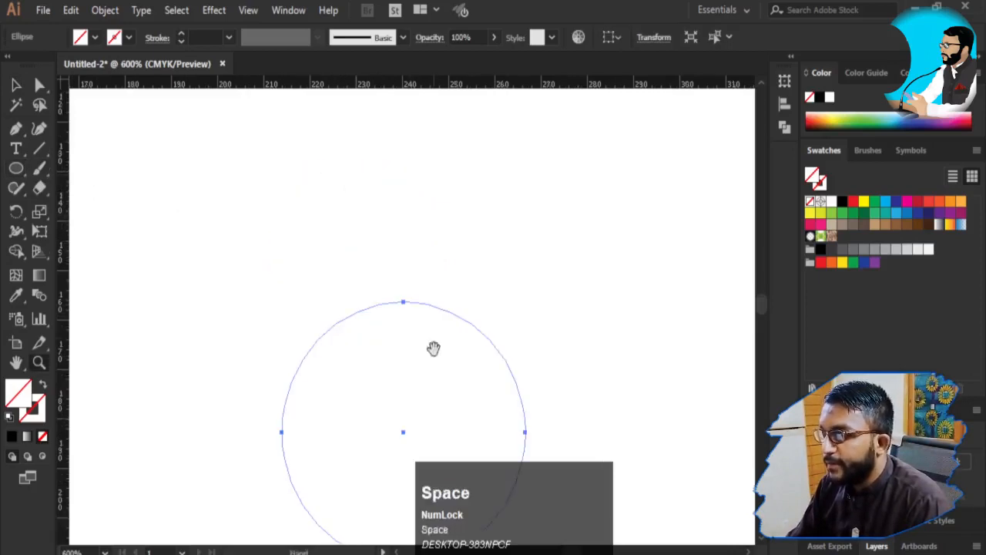
drag(433, 348, 356, 225)
key(v)
click(362, 188)
click(362, 194)
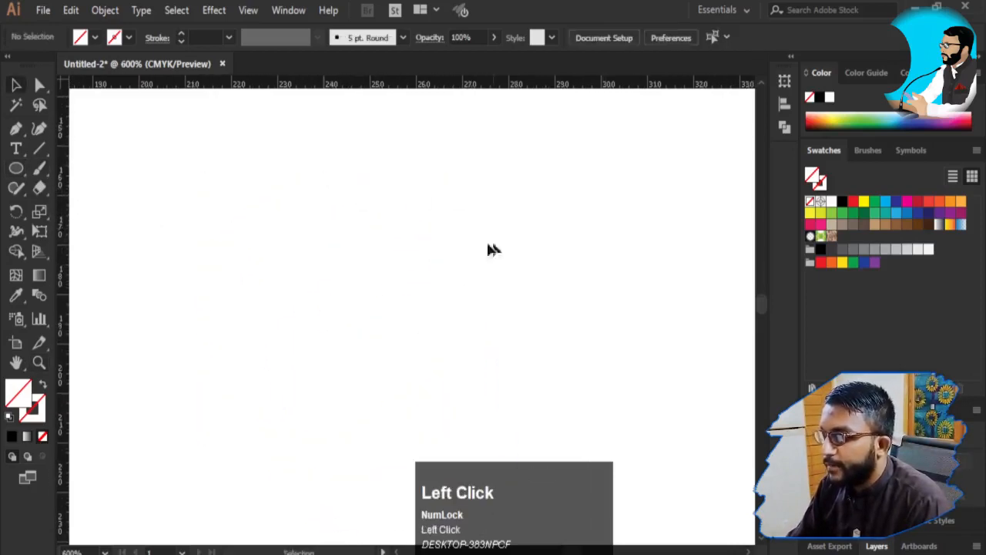
drag(409, 189, 293, 339)
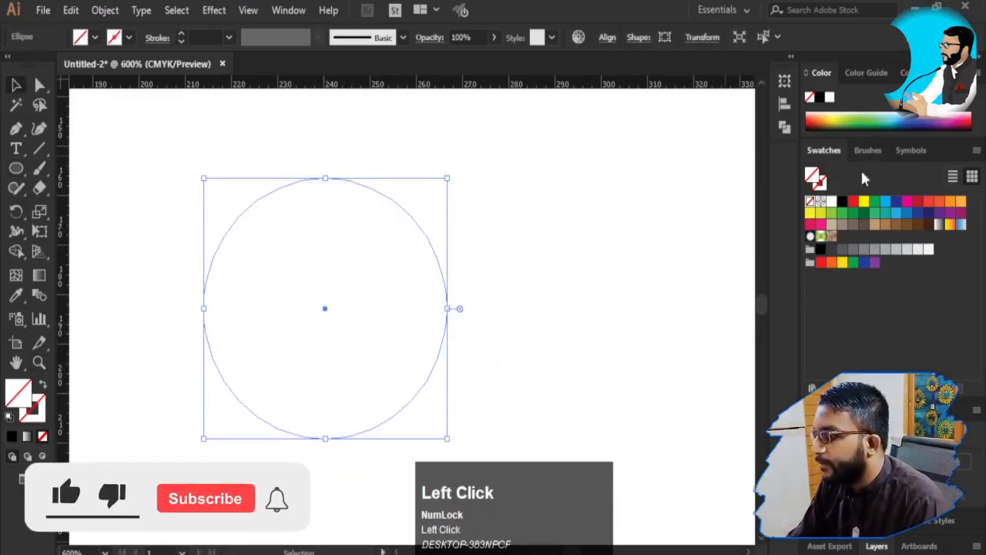
click(912, 150)
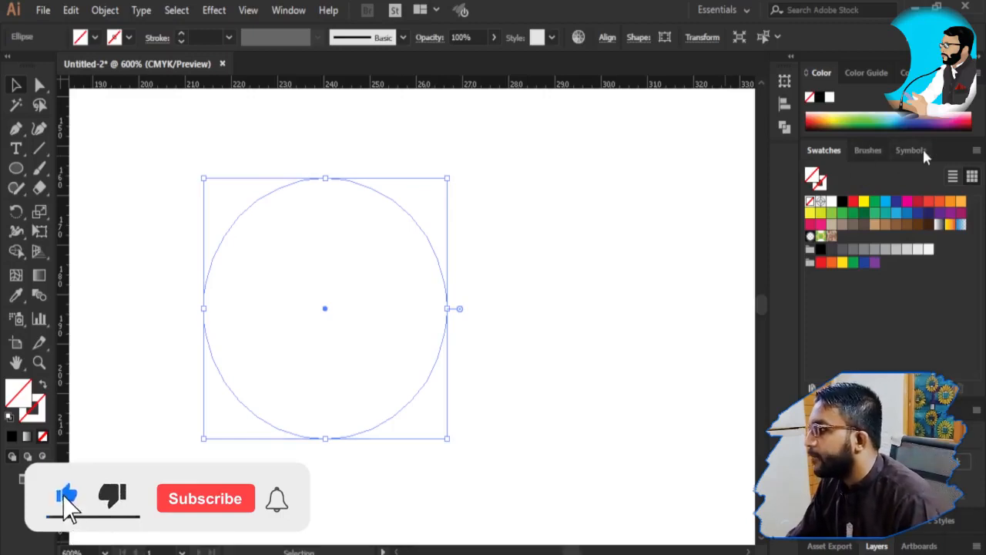
click(869, 151)
click(824, 150)
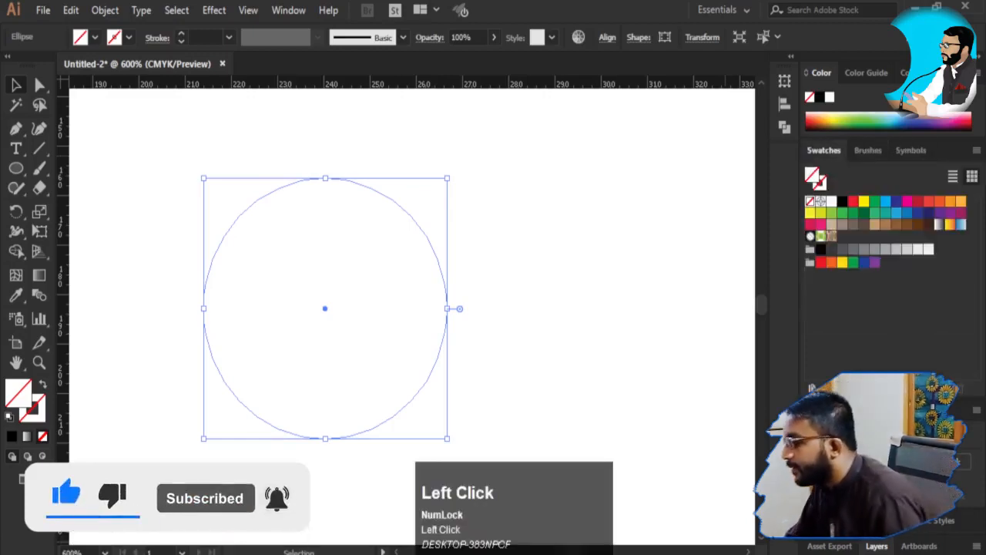
click(865, 410)
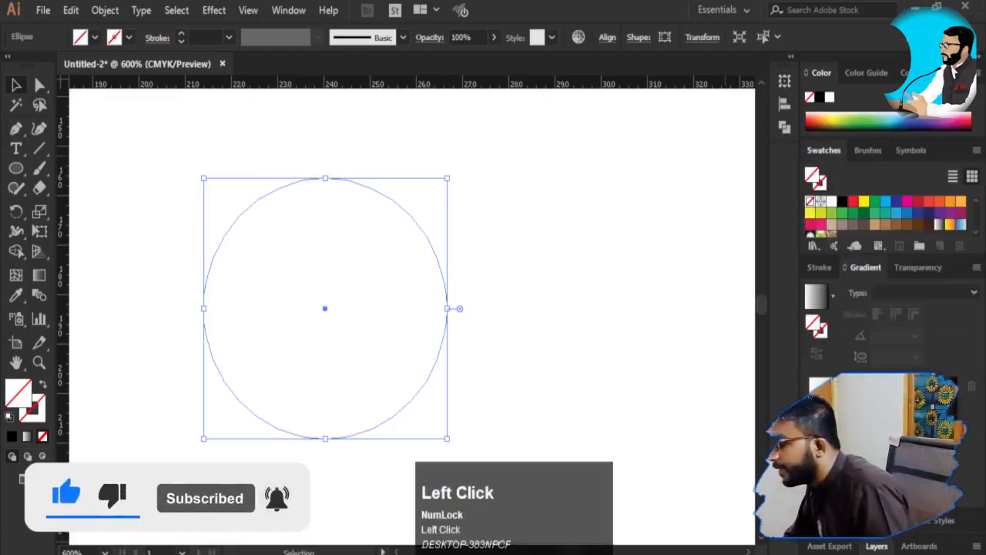
click(832, 294)
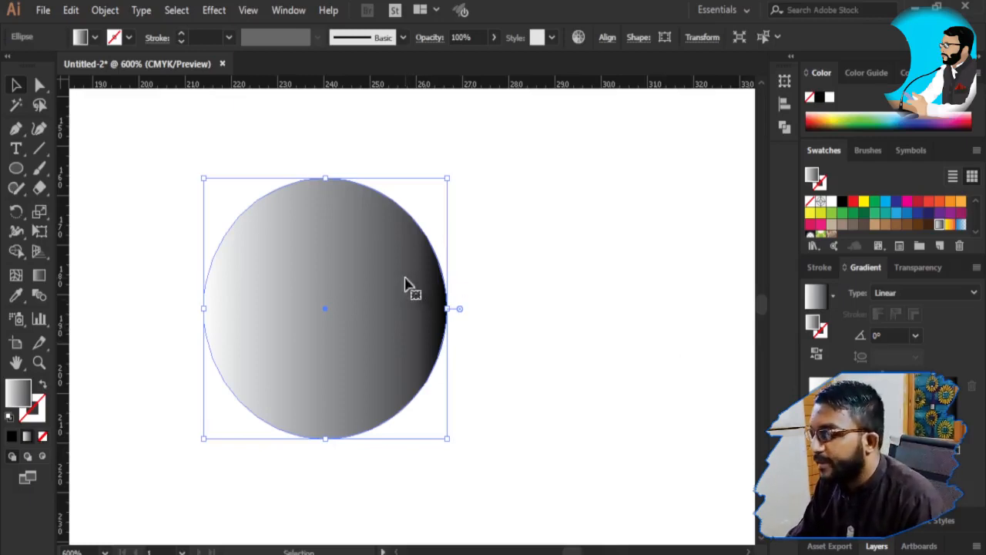
Change the ellipse's gradient type to Radial and set its centre colour stop to orange (C 0, M 80, Y 95, K 0)
click(935, 300)
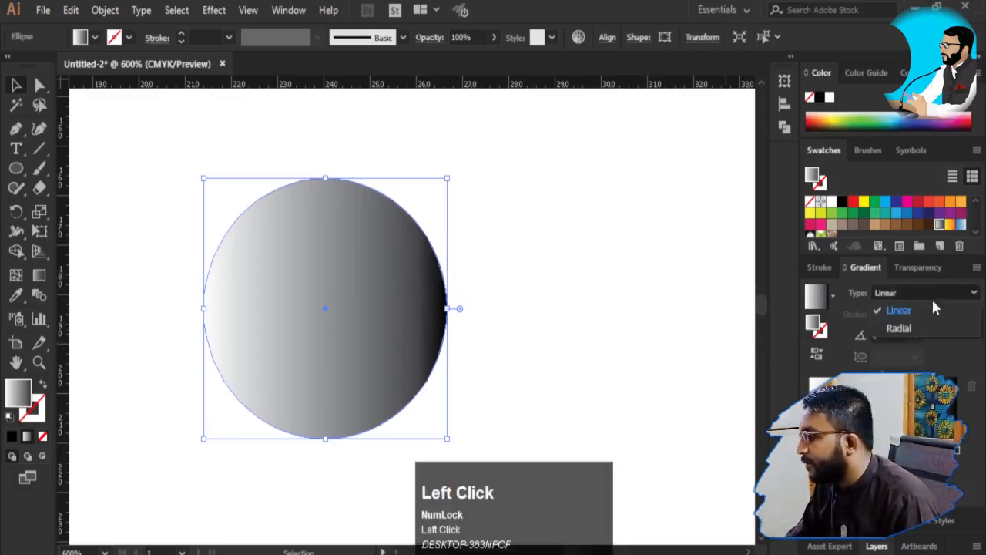
click(922, 325)
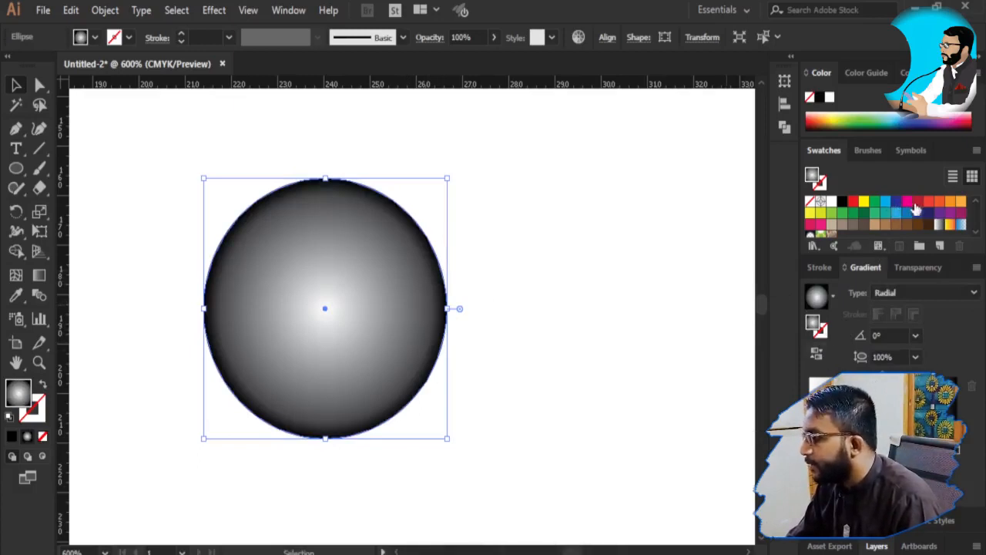
drag(970, 206, 974, 223)
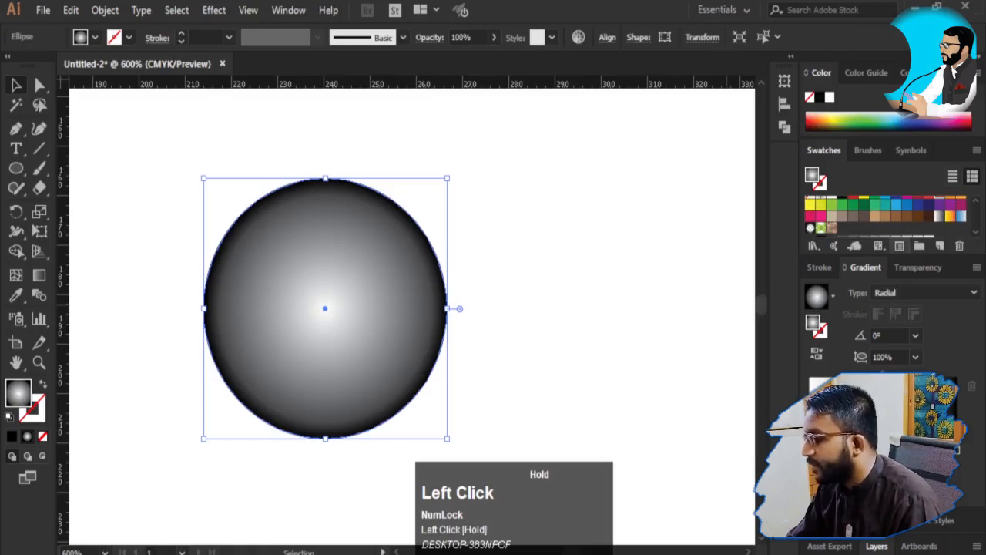
drag(817, 382, 818, 383)
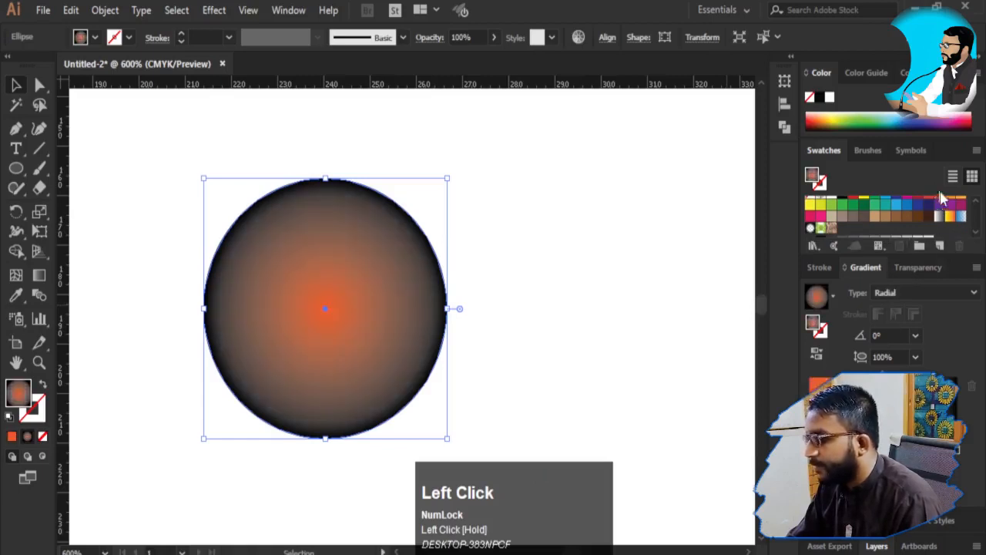
Replace the black outer stop of the radial gradient with a red swatch colour
drag(935, 203, 936, 202)
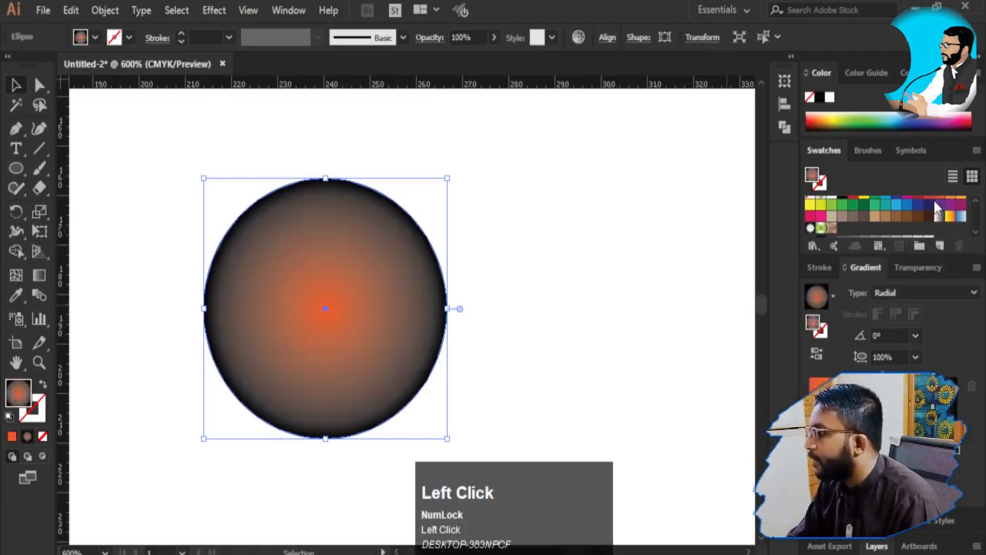
click(974, 203)
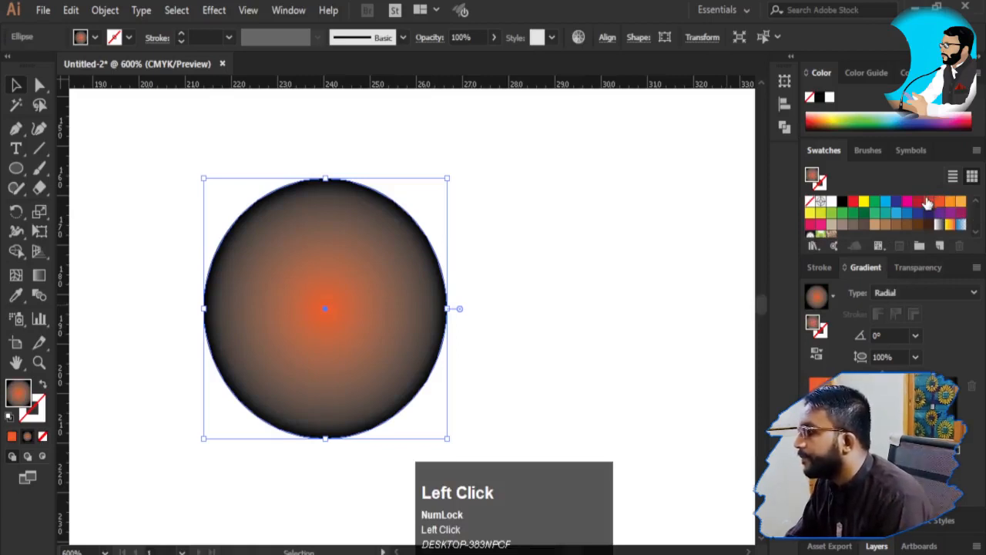
drag(927, 202, 960, 458)
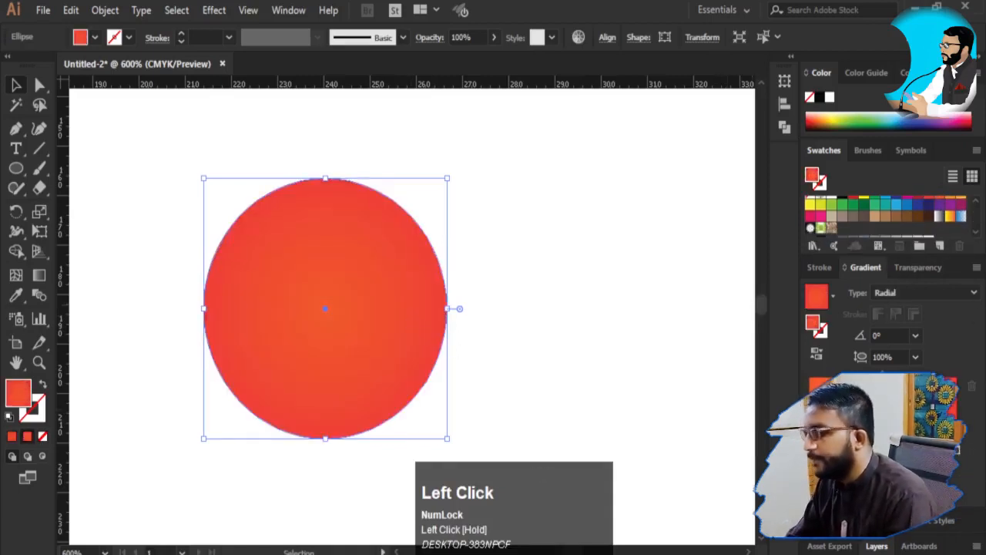
Switch the gradient's centre stop to HSB and lighten it to pale orange with a saturation of 44%
double_click(810, 450)
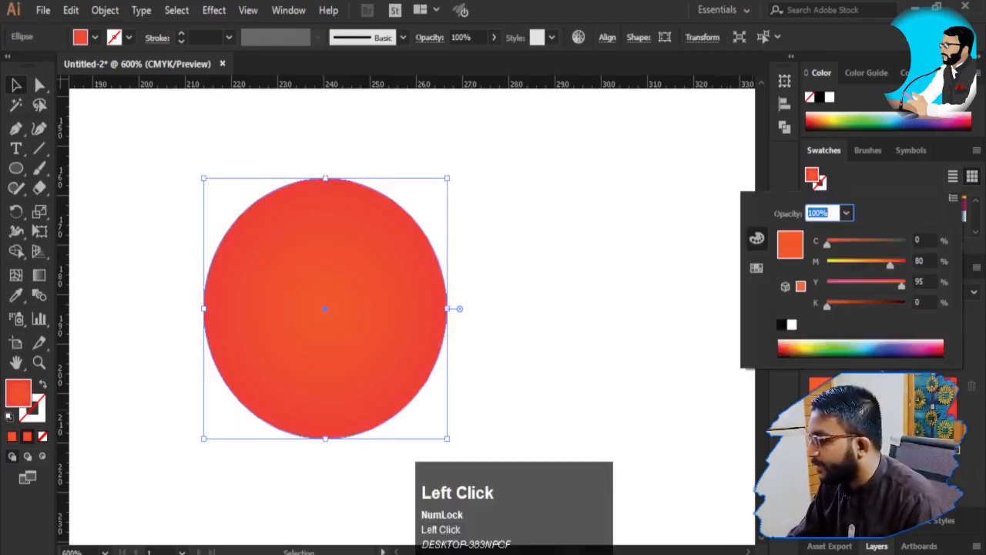
drag(851, 304, 812, 305)
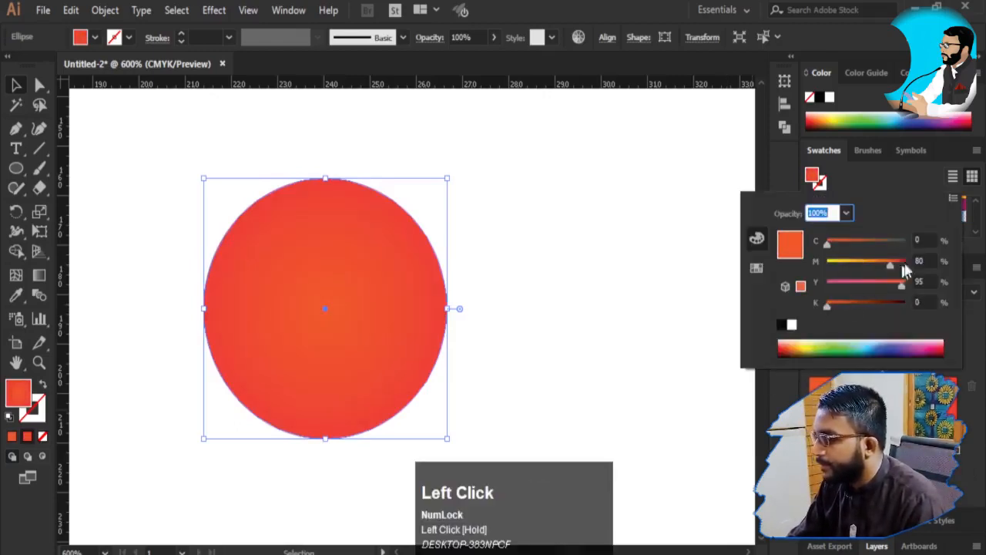
click(953, 199)
click(871, 236)
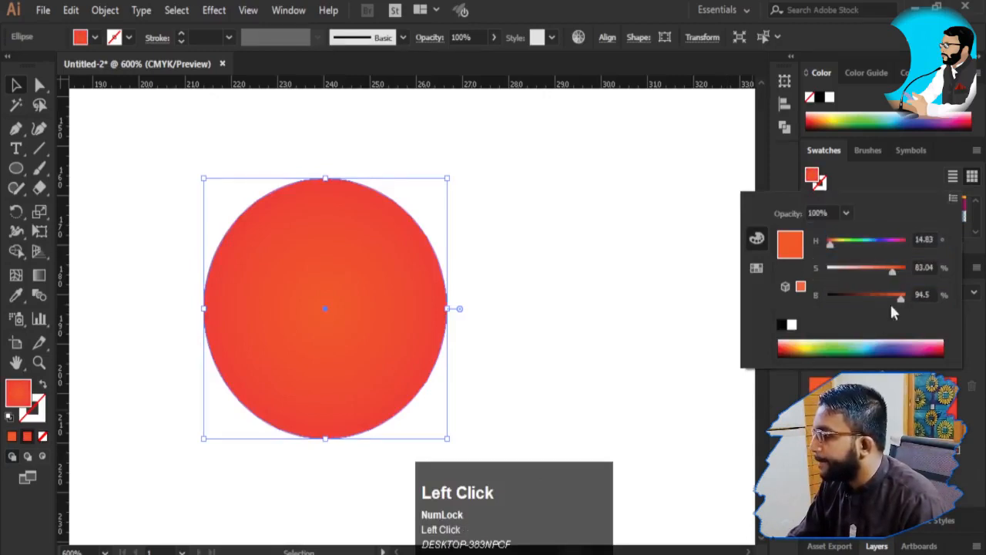
drag(890, 270, 862, 280)
click(884, 270)
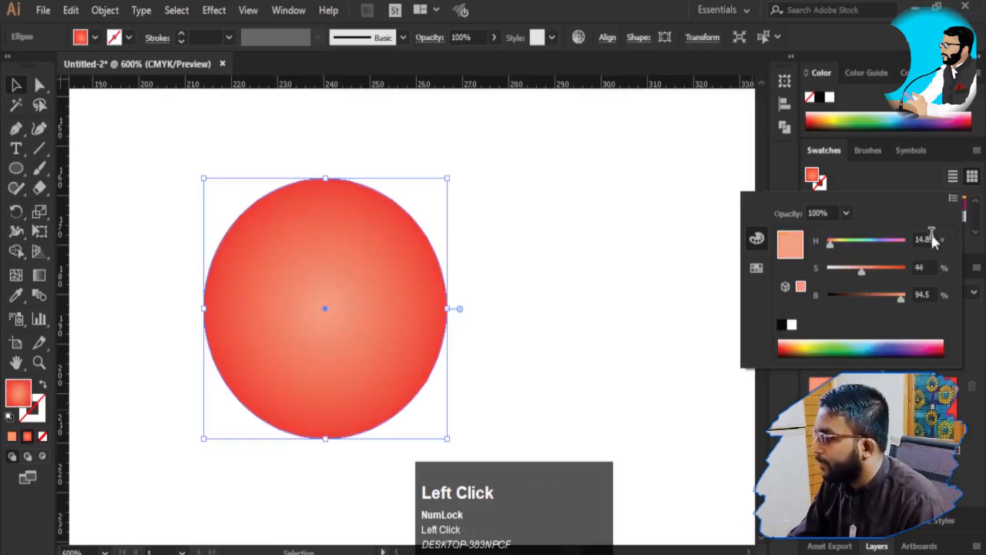
Duplicate the red outer gradient stop nearer the centre to tighten the pale glow, and reselect the ellipse
click(958, 459)
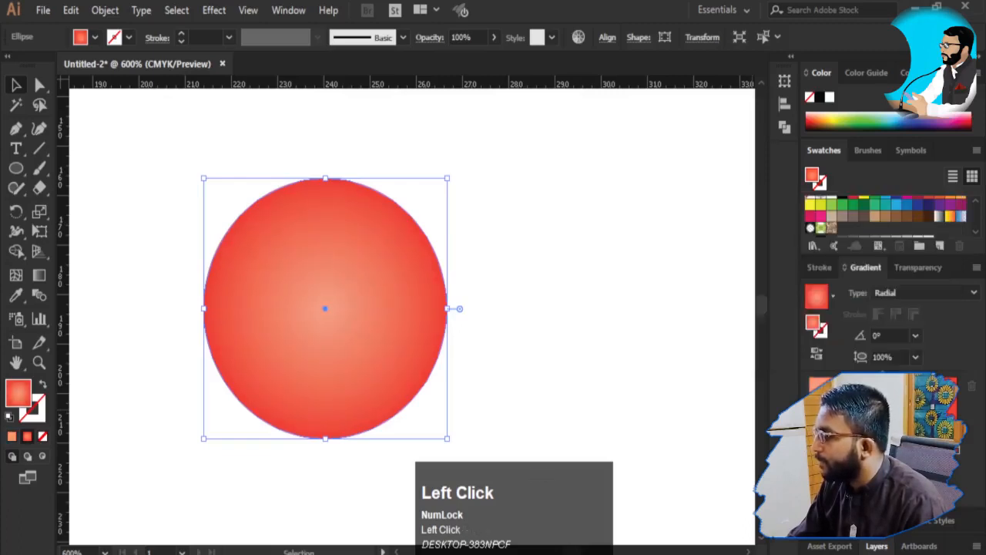
alt+click(958, 456)
drag(957, 456, 899, 456)
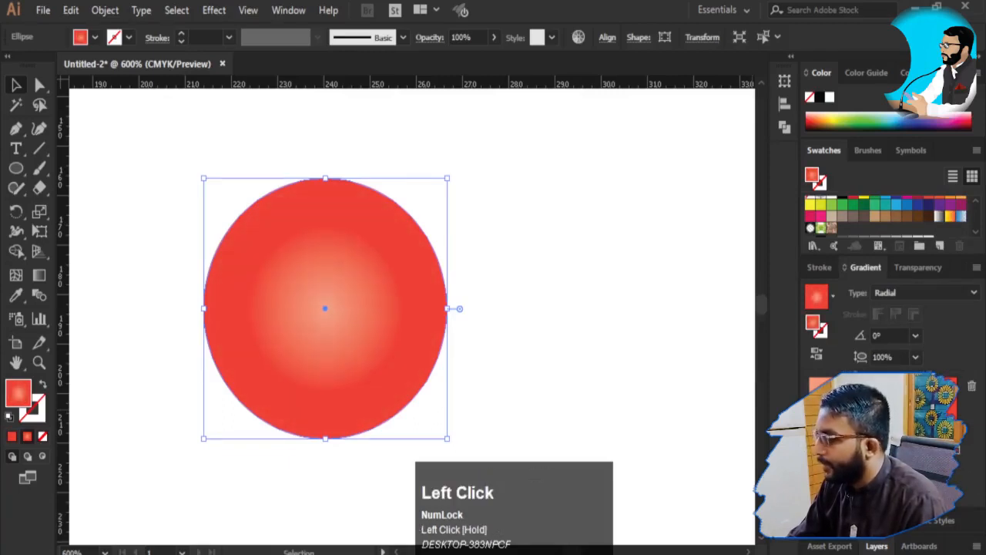
click(539, 222)
click(370, 279)
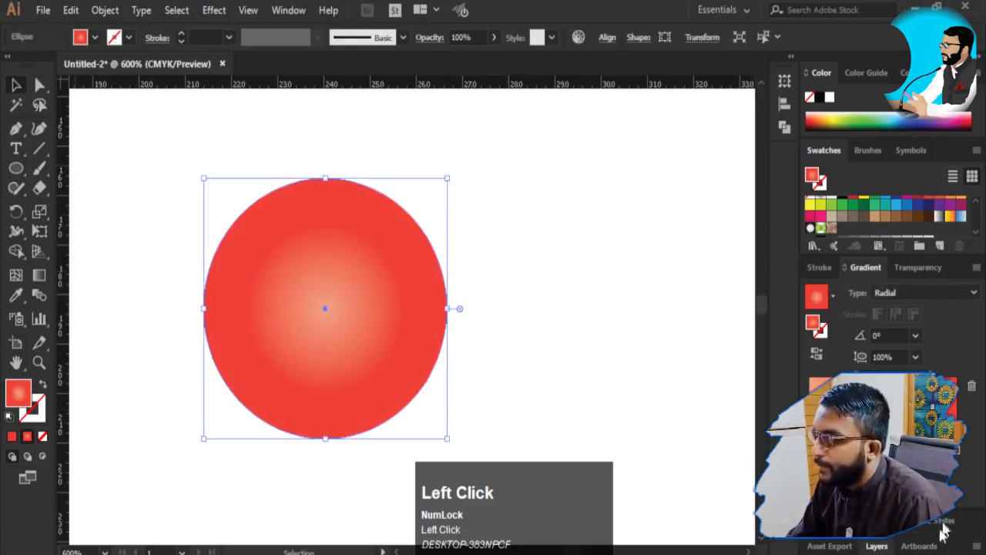
Show the layers list and place a horizontal guide through the centre of the red gradient ellipse
click(879, 547)
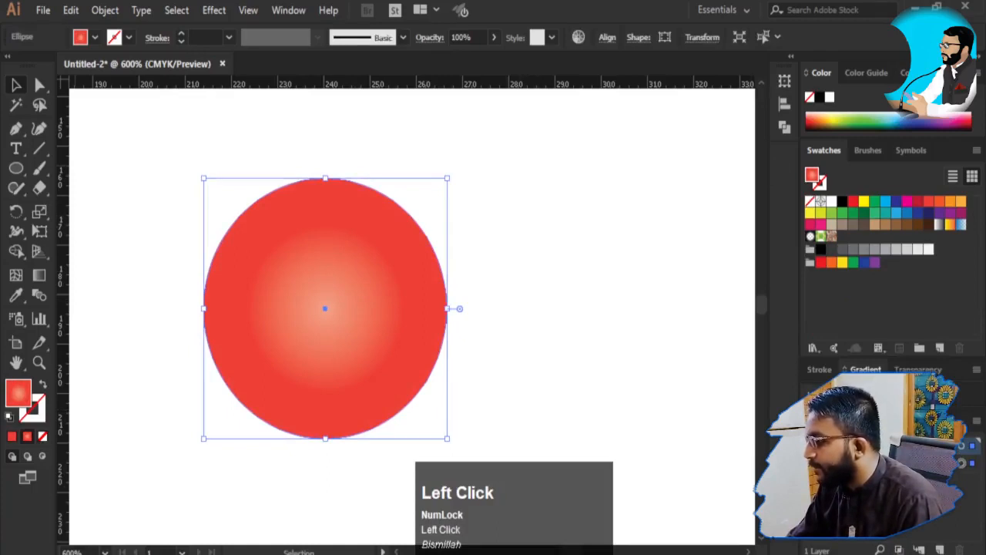
click(555, 254)
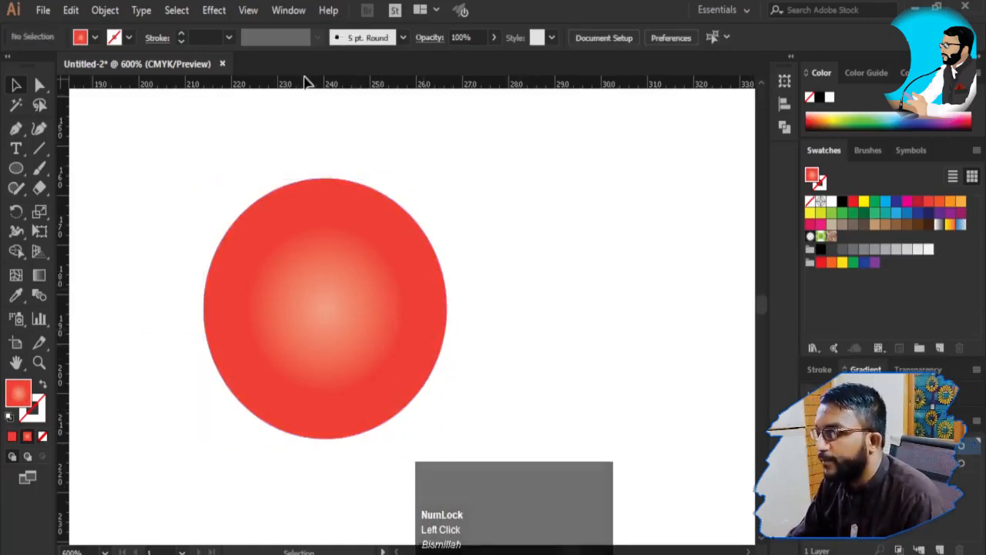
drag(302, 86, 357, 308)
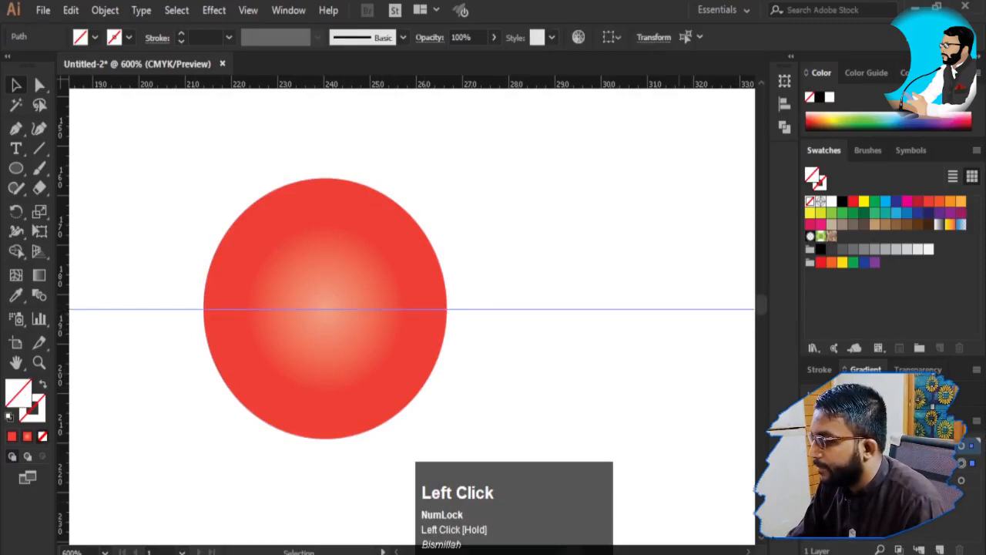
click(356, 313)
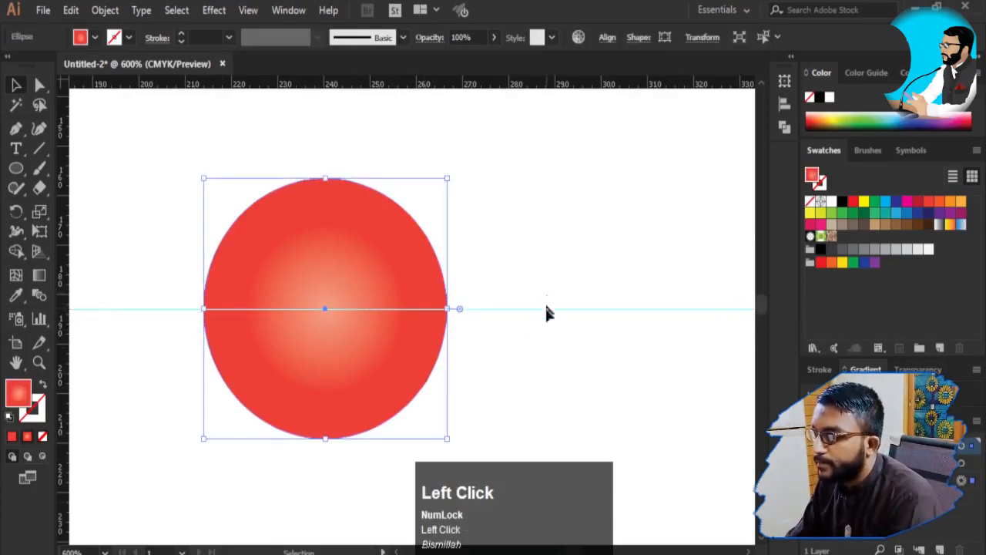
drag(546, 306, 546, 331)
click(260, 226)
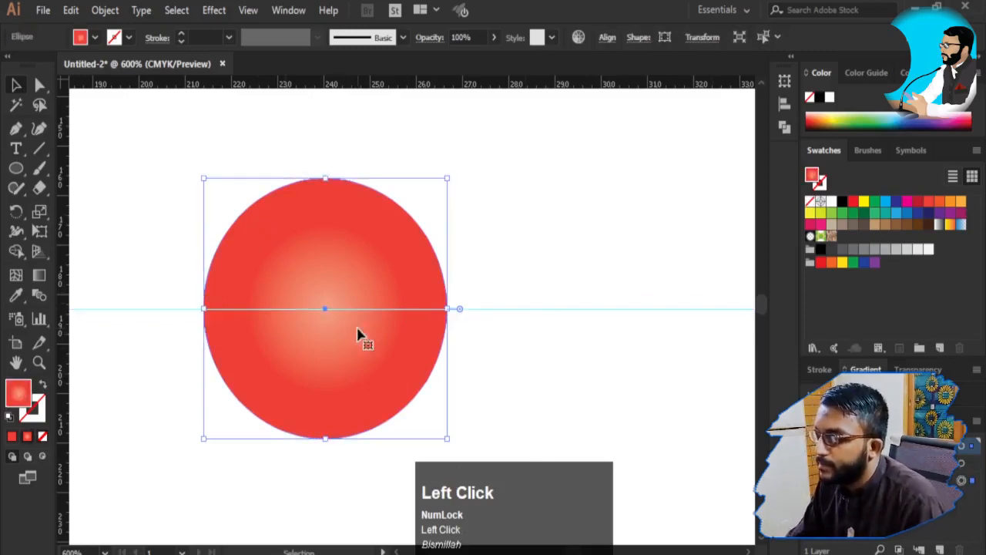
Place a vertical guide through the ellipse's centre so that it crosses the horizontal guide, and deselect it
drag(62, 325, 323, 309)
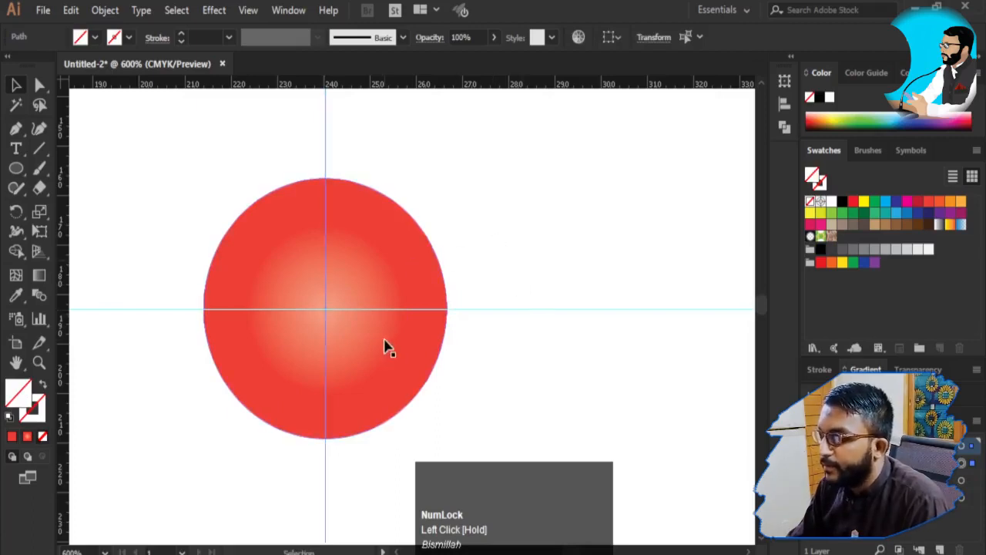
click(855, 454)
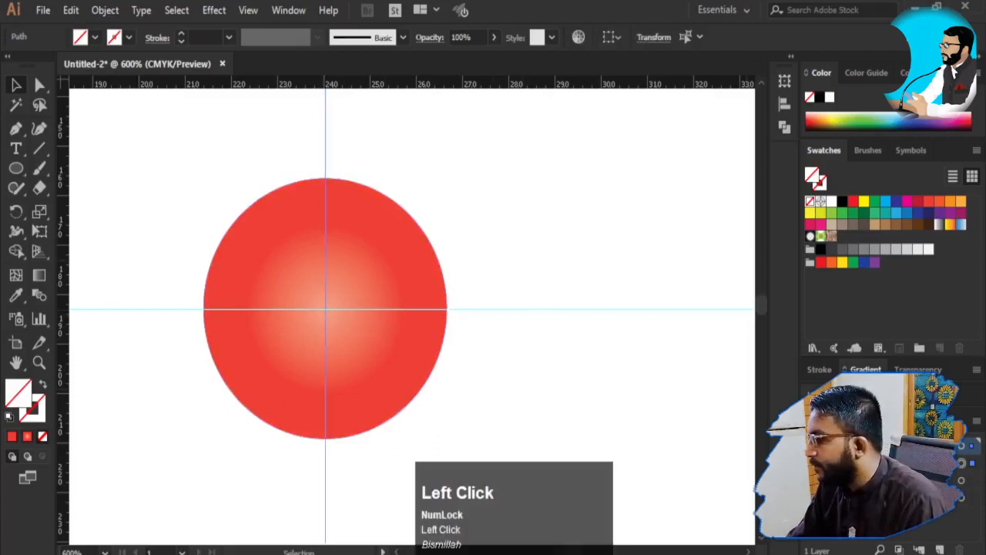
click(301, 266)
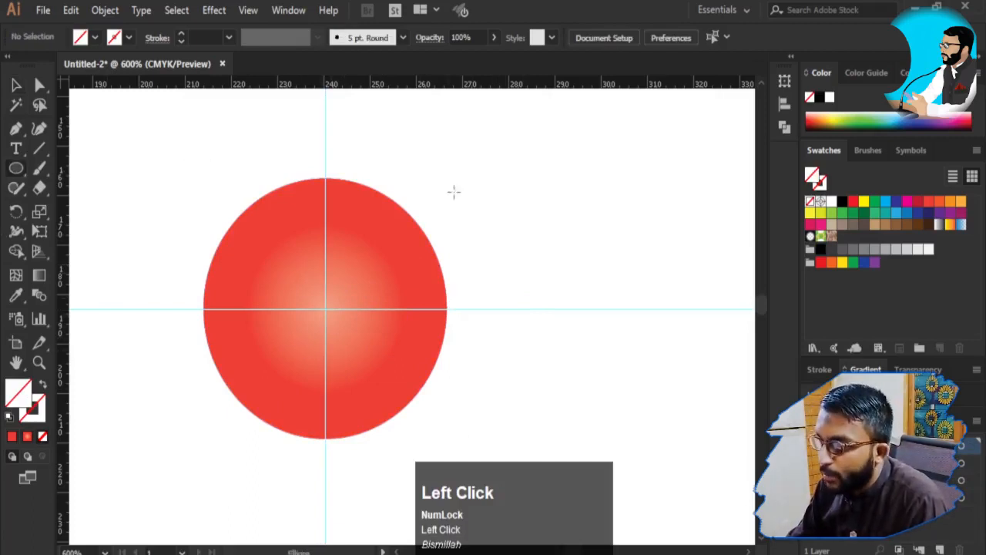
Draw a small upright rounded rectangle centred on the vertical guide, just inside the ellipse's upper edge
key(z)
right_click(21, 164)
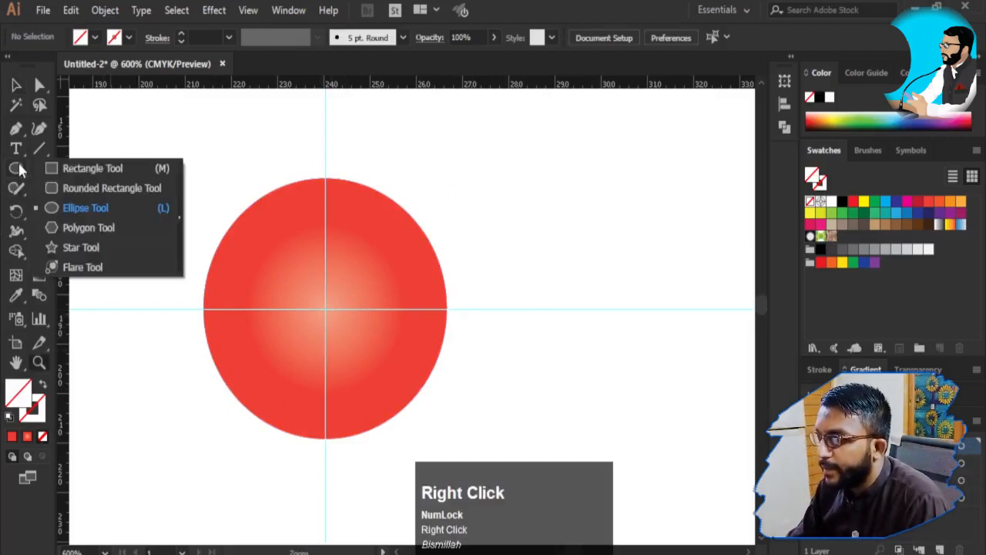
click(85, 189)
key(z)
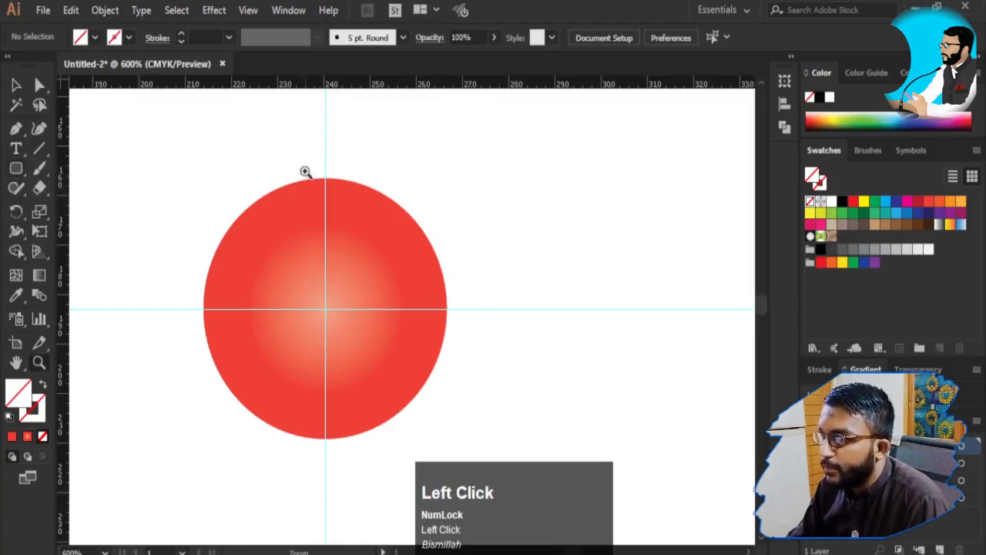
click(310, 172)
click(440, 317)
key(space)
drag(397, 377, 374, 221)
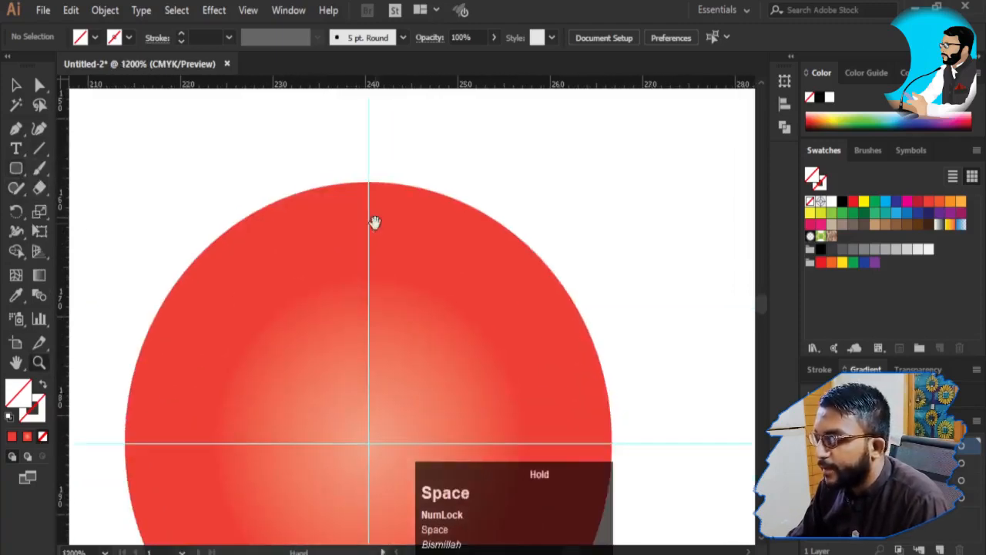
key(ctrl)
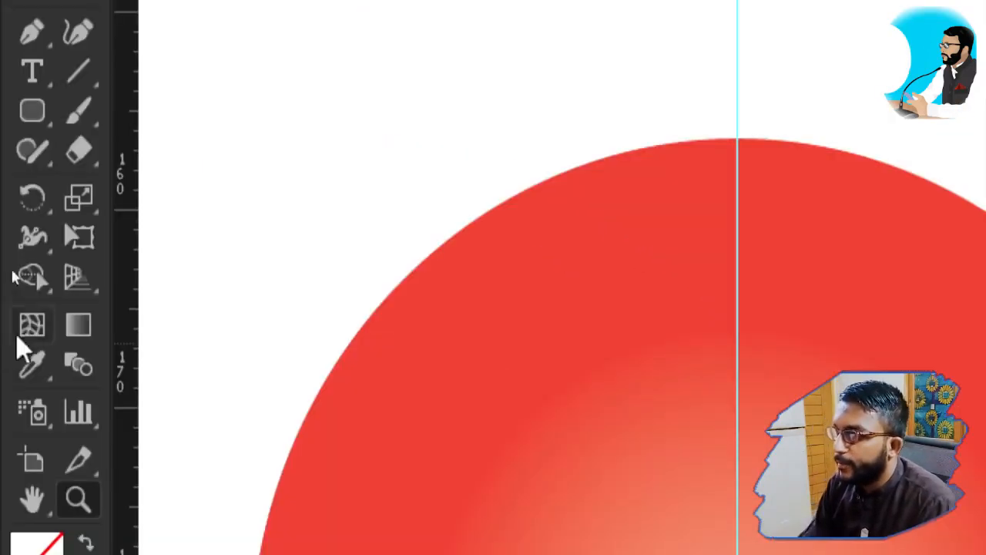
click(31, 112)
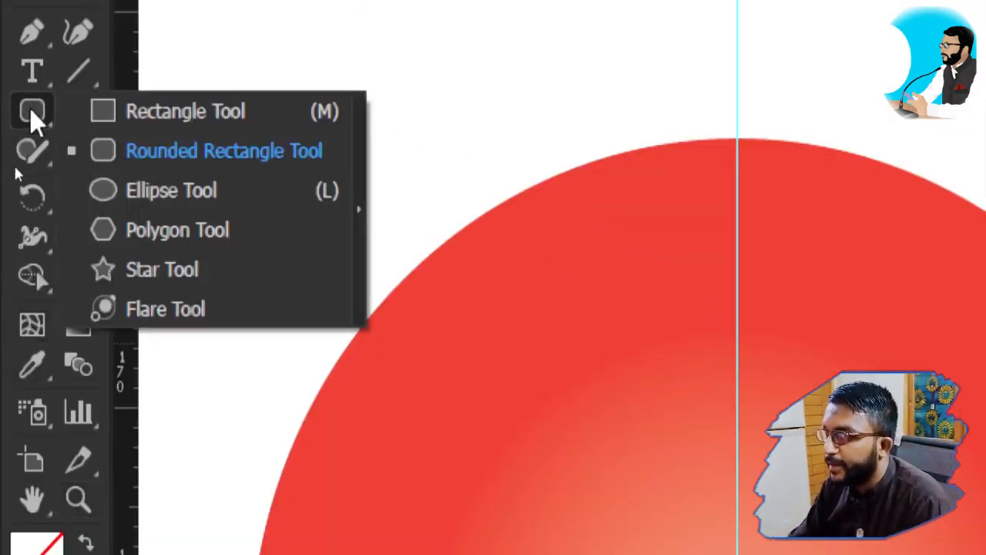
click(226, 192)
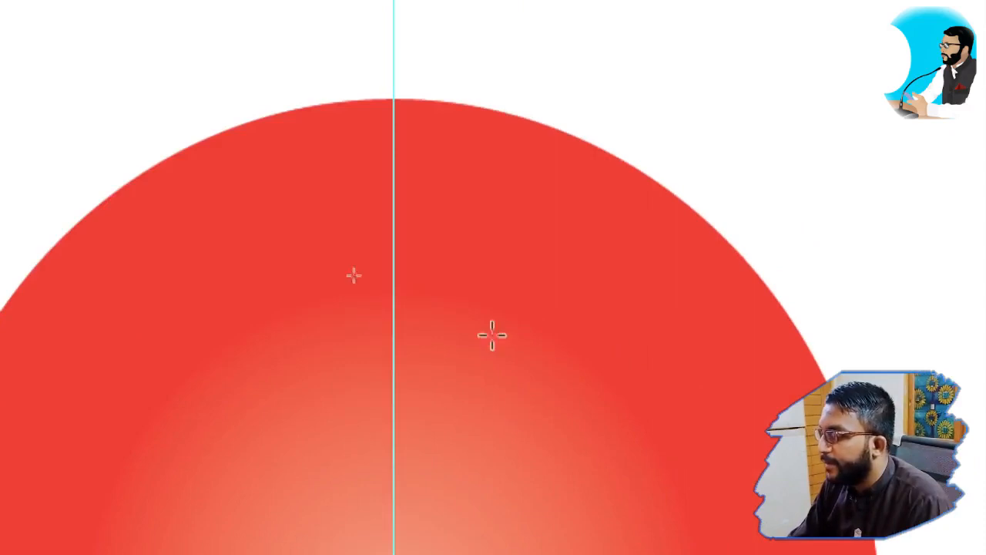
drag(356, 149, 431, 272)
Narrow the rounded rectangle into a slim upright mark centred on the vertical guide
key(z)
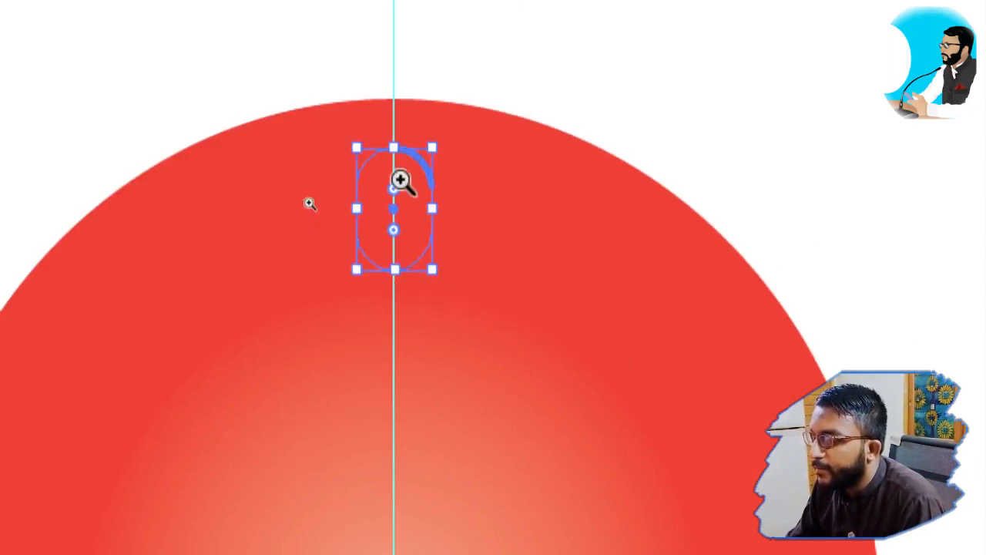
click(401, 178)
scroll(547, 546, down, 2)
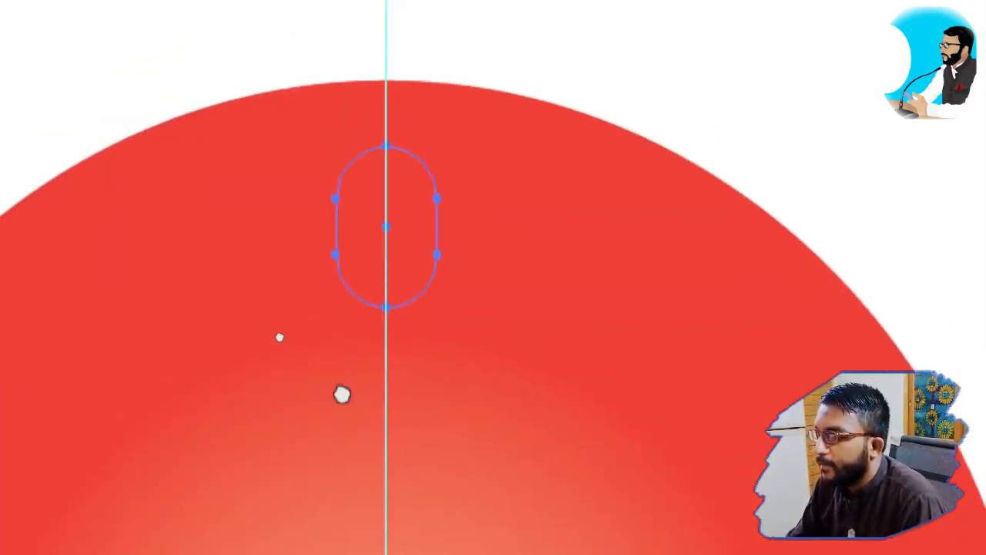
click(365, 279)
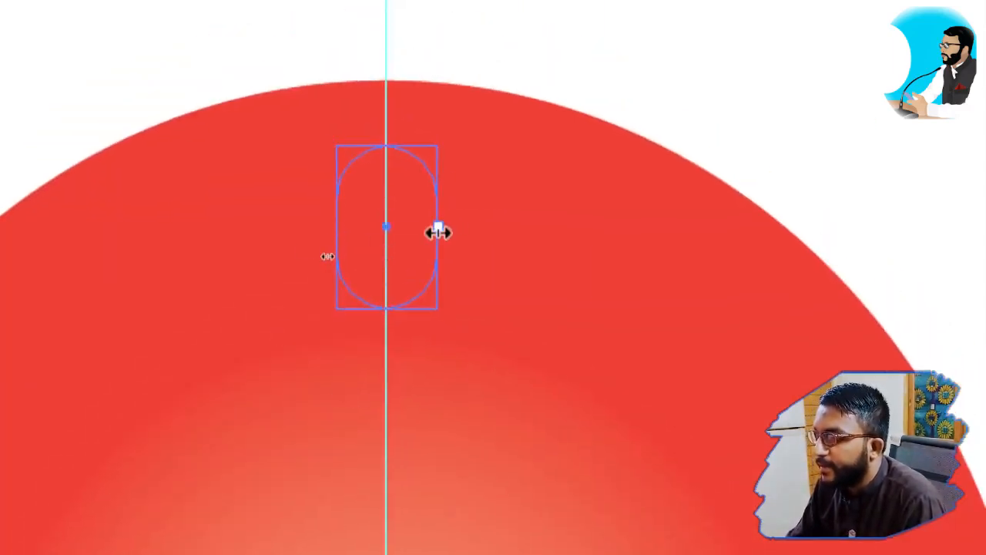
drag(436, 229, 409, 228)
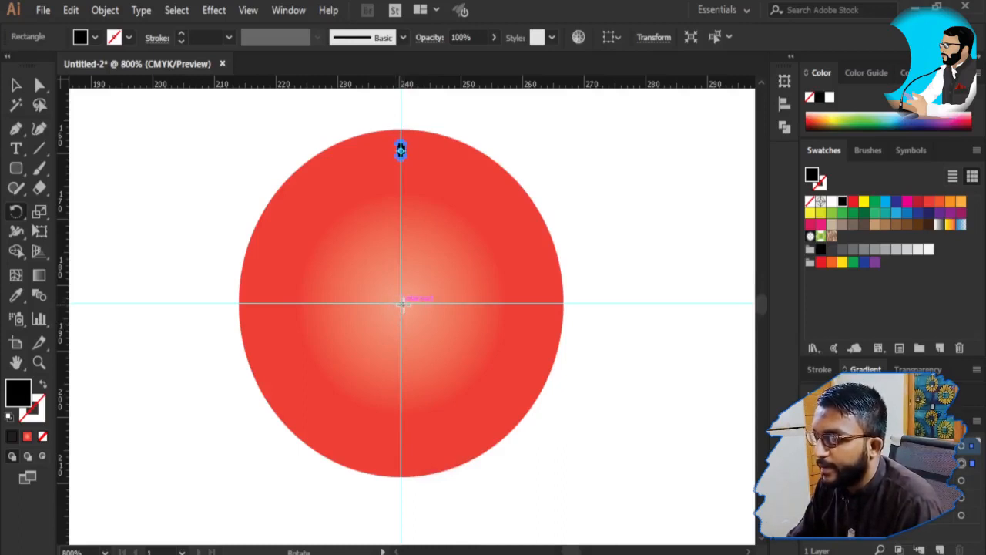
Make a copy of the mark rotated 30° around the intersection of the two guides
click(402, 302)
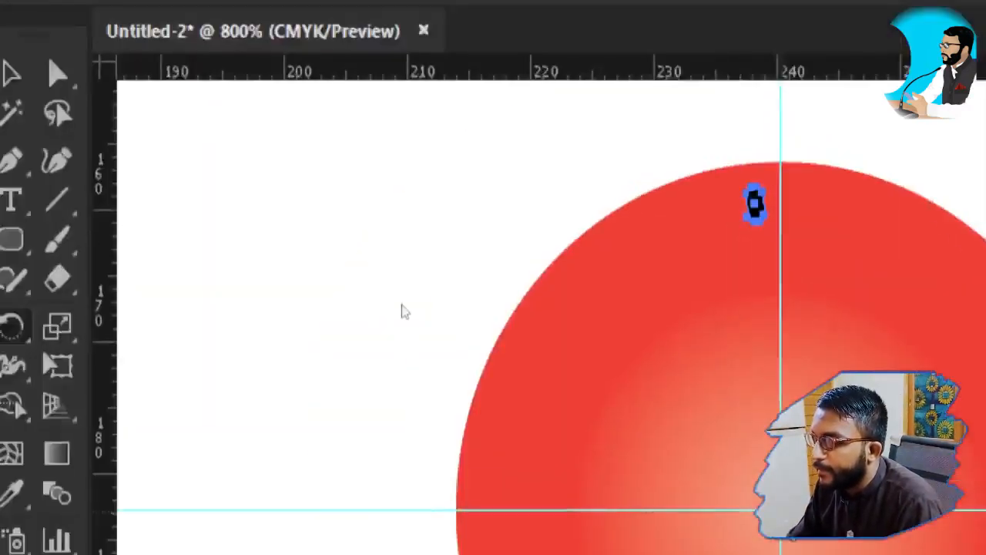
alt+click(399, 304)
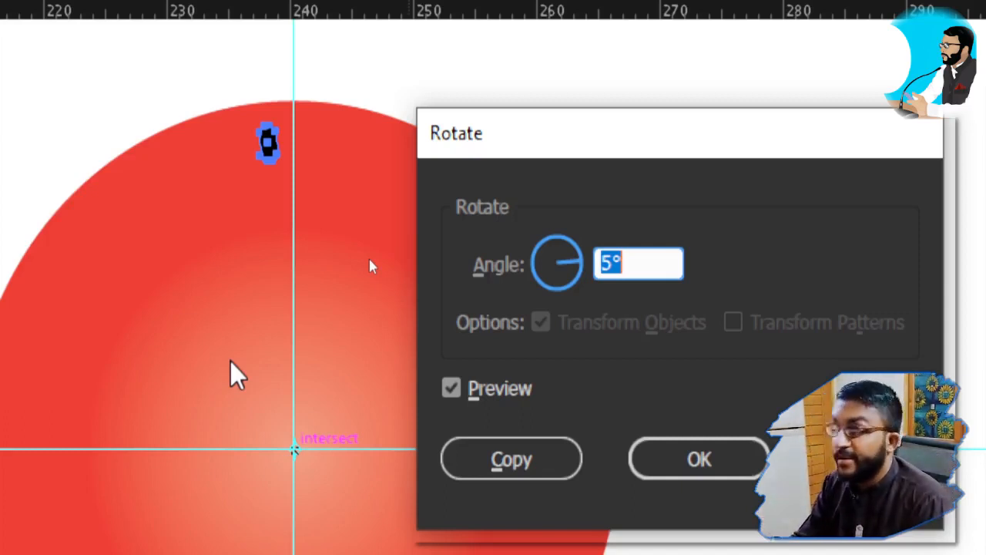
text(0)
key(BackSpace)
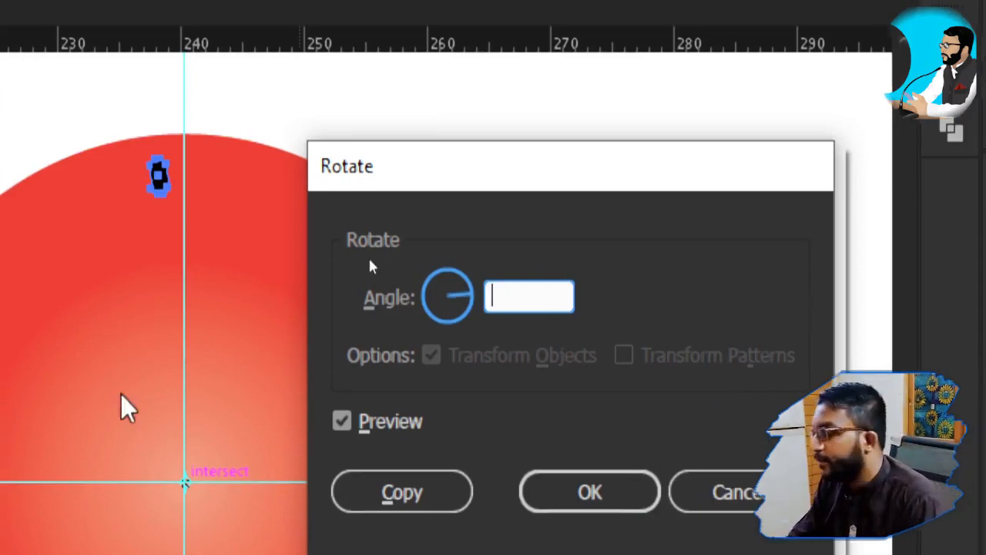
text(30)
key(Tab)
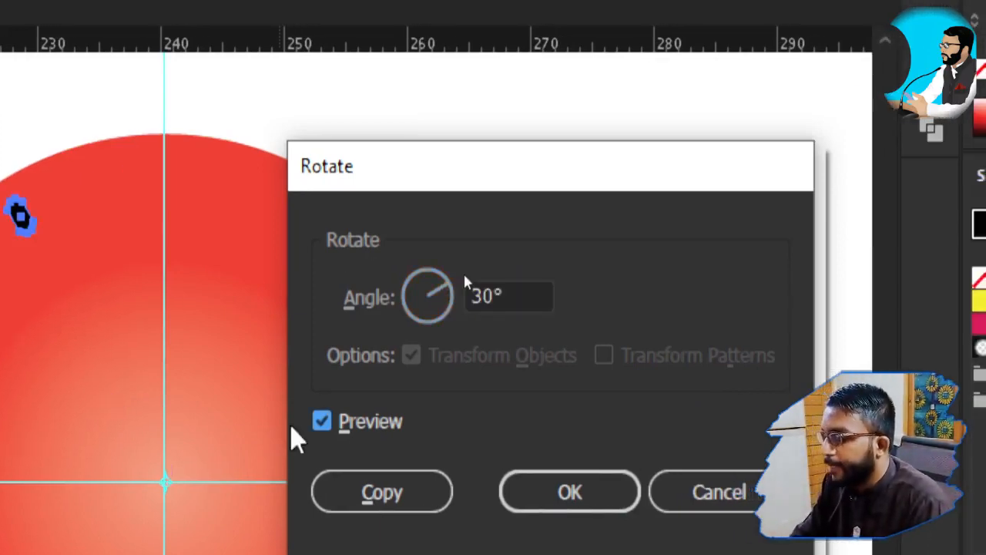
click(409, 505)
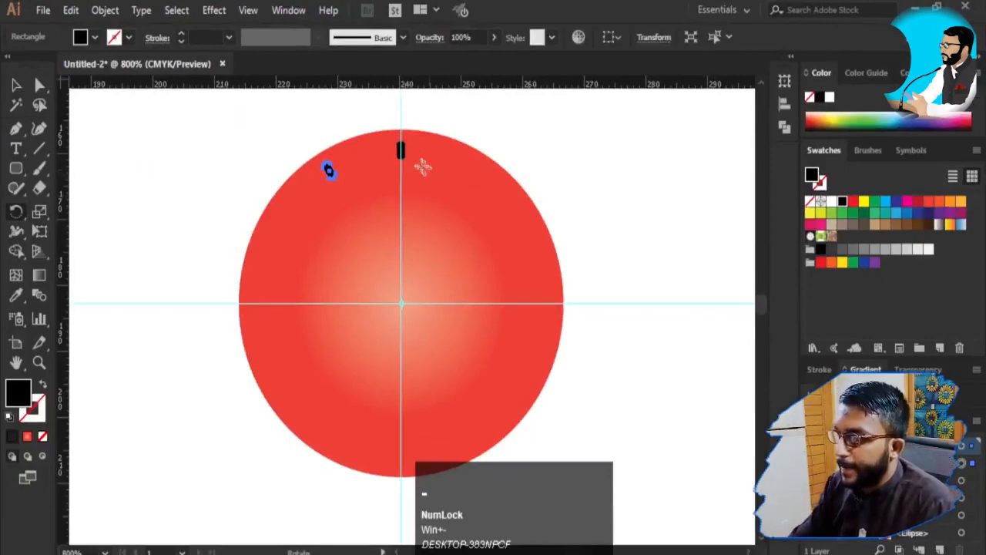
Repeat the rotated copy until twelve evenly spaced marks ring the ellipse, and deselect the last one
key(ctrl+d)
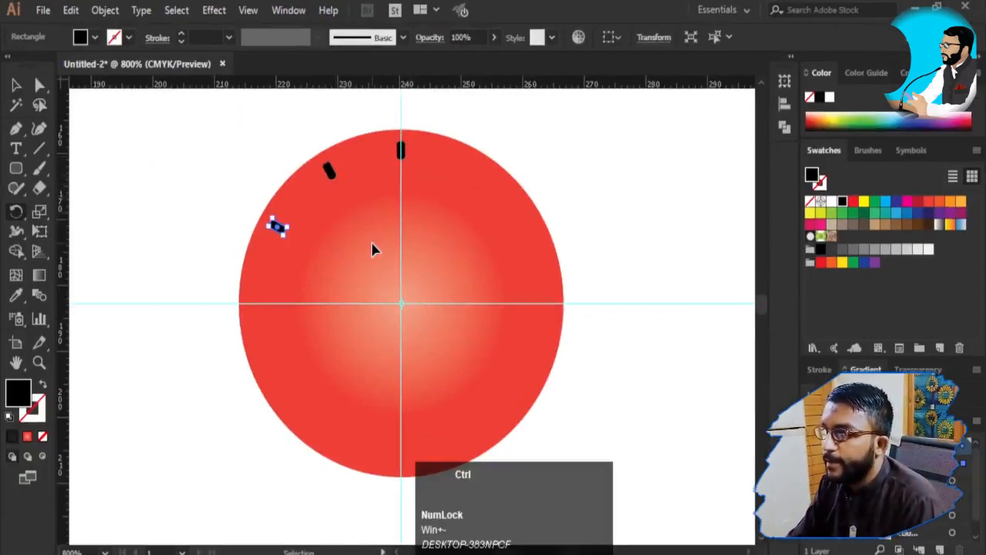
key(ctrl+d)
key(ctrl+d)
key(ctrl+d)
key(ctrl+d)
key(ctrl+d)
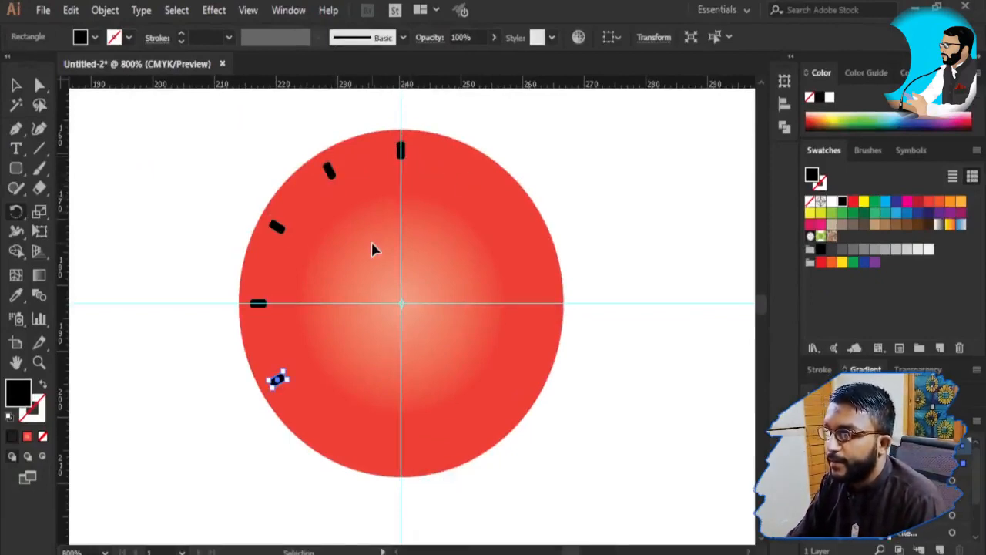
key(ctrl+d)
key(ctrl+d)
key(ctrl+d)
key(ctrl+d)
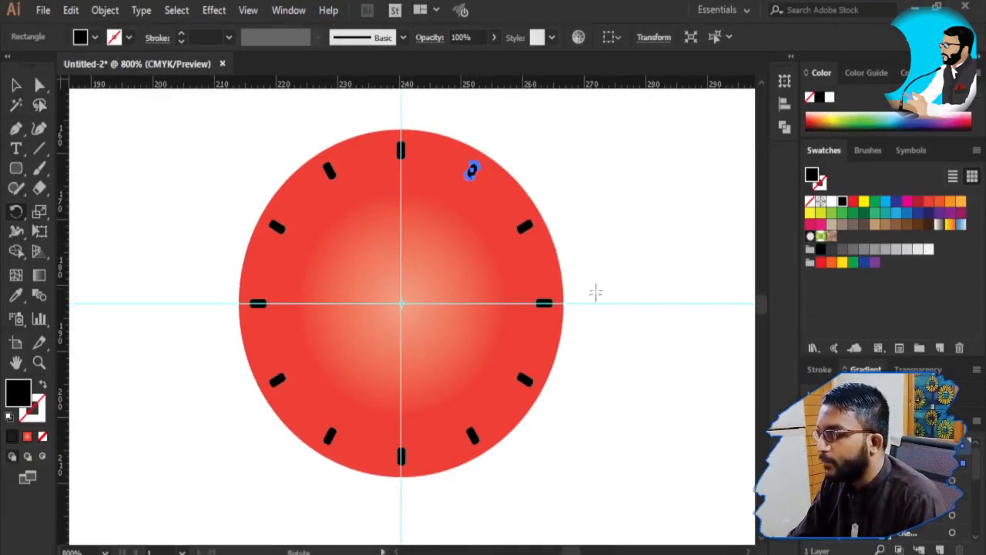
key(v)
click(555, 233)
Draw a short vertical line segment along the guide inside the black mark at the ellipse's top
key(space)
drag(463, 237, 418, 262)
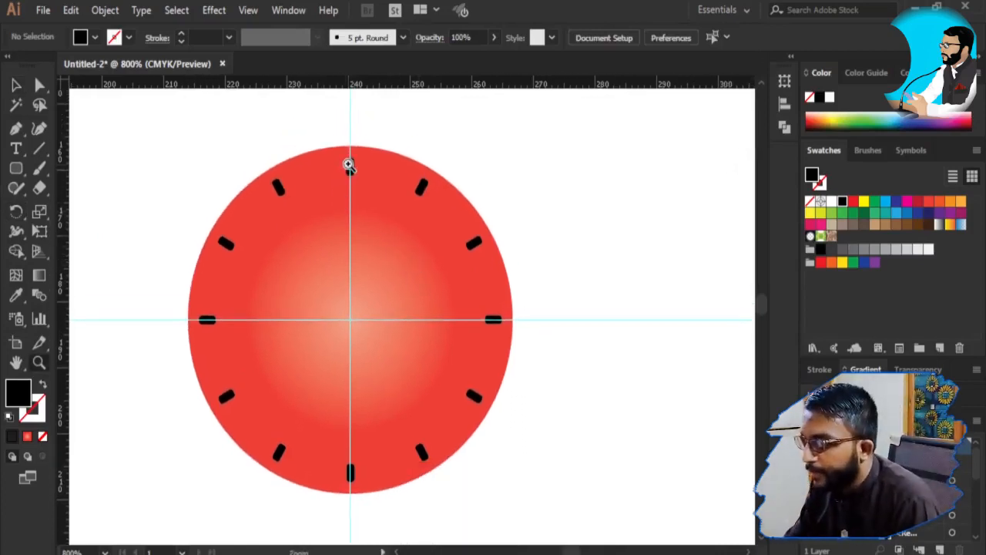
right_click(41, 150)
click(121, 149)
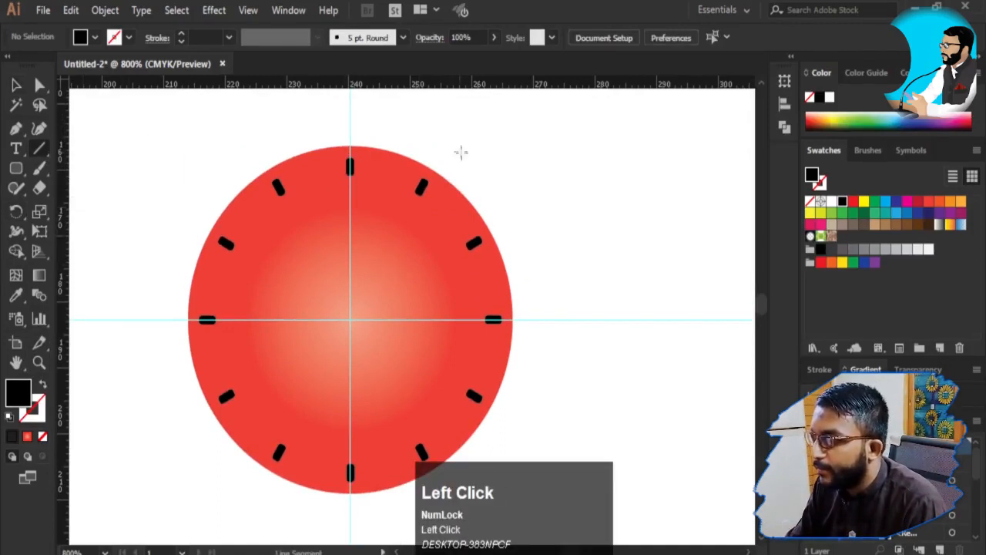
key(z)
click(316, 153)
click(315, 154)
click(315, 153)
key(space)
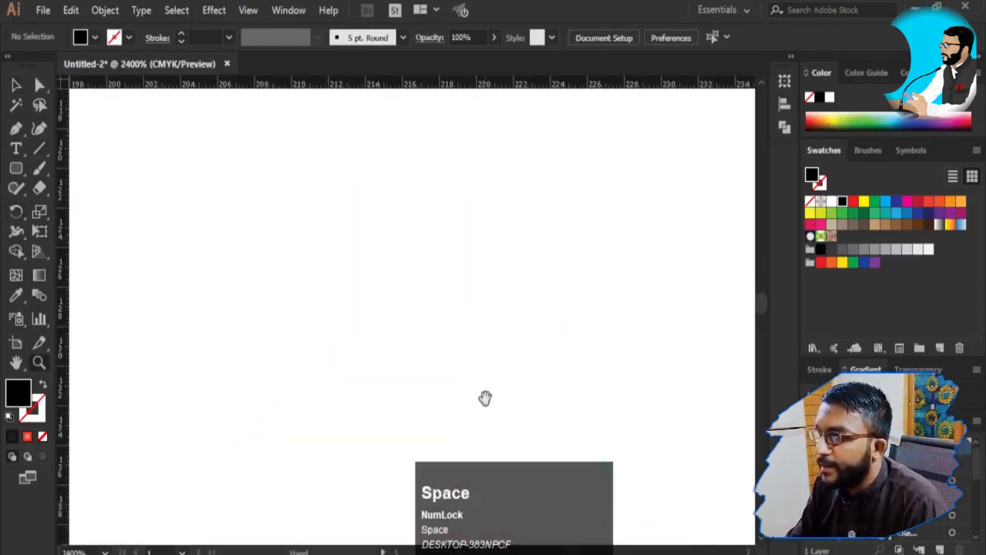
drag(484, 398, 266, 46)
drag(522, 361, 410, 210)
drag(608, 434, 519, 255)
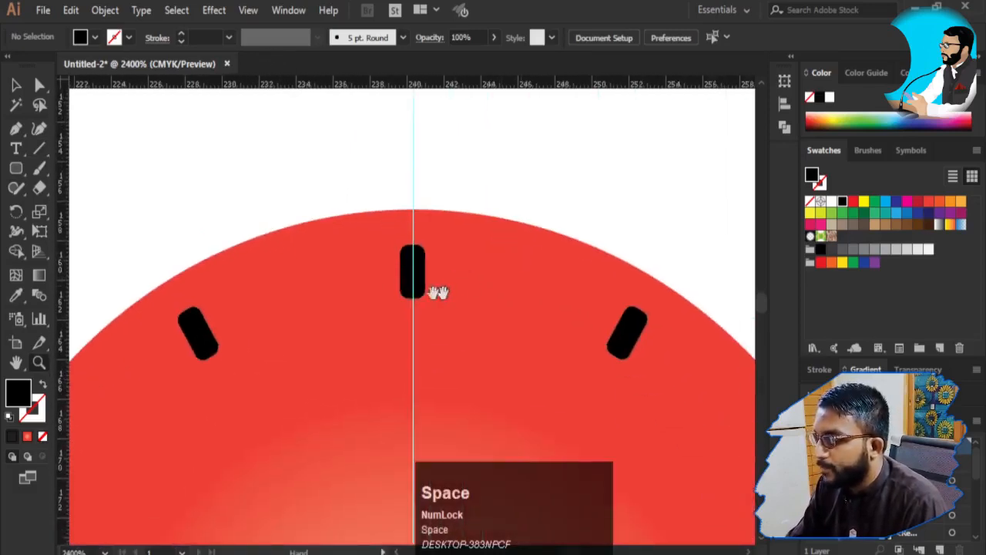
click(39, 149)
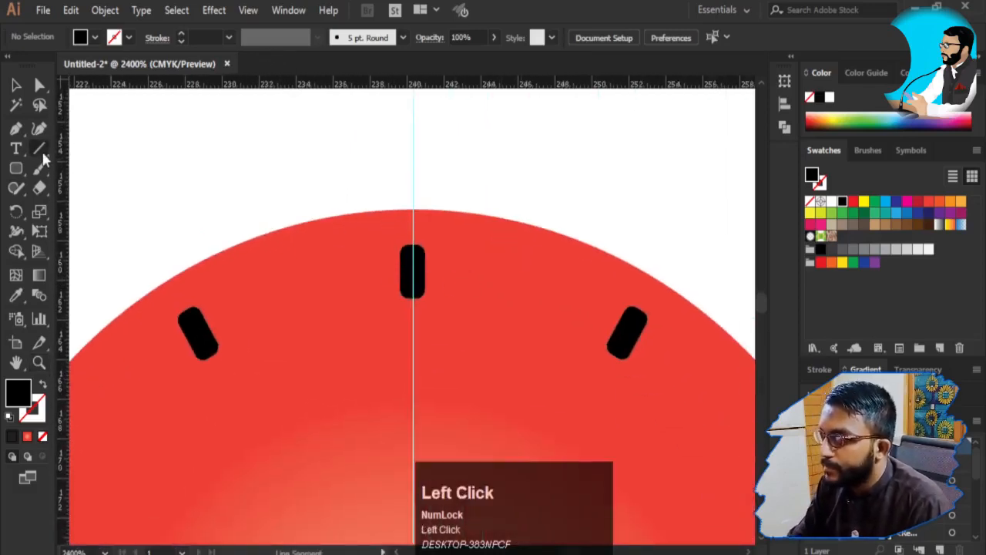
right_click(39, 148)
click(122, 149)
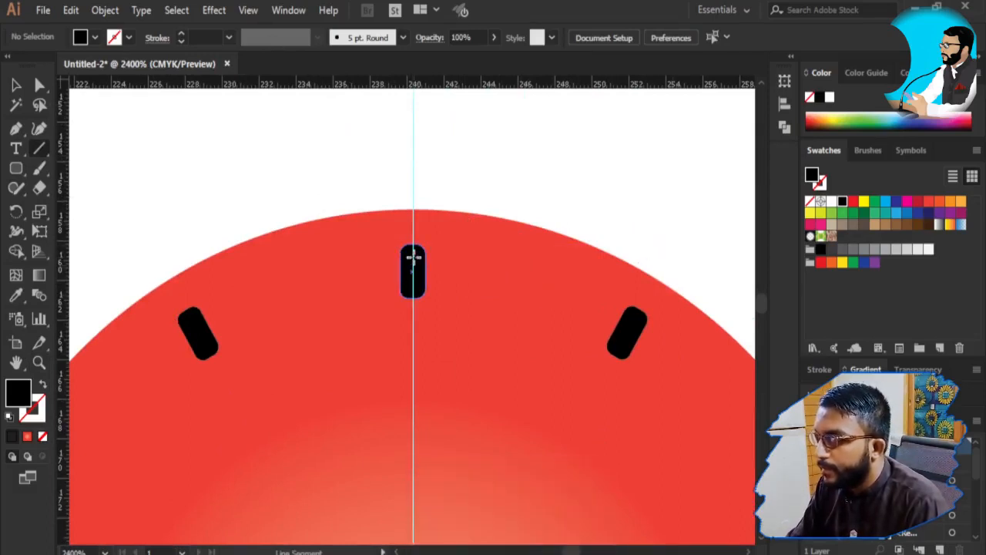
drag(413, 256, 413, 290)
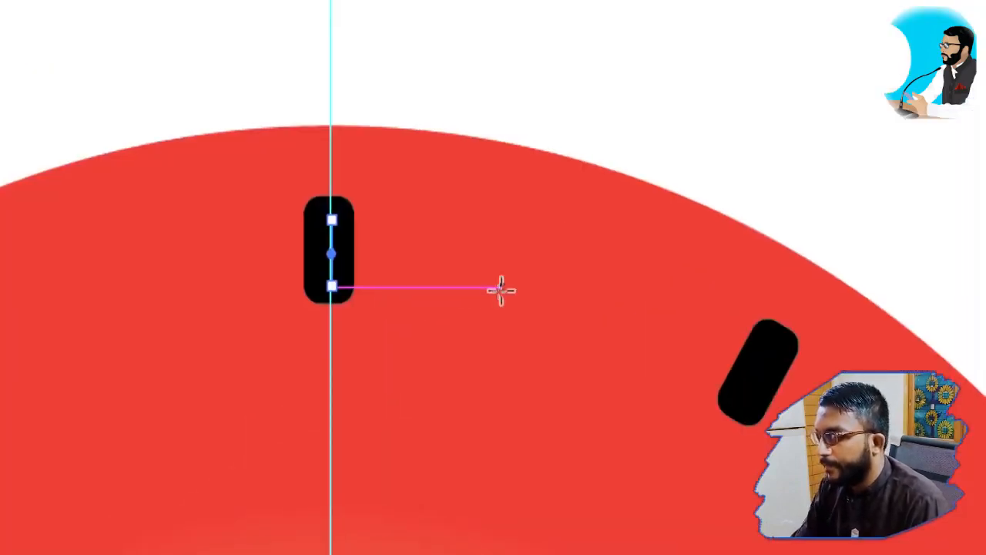
Give the short line inside the top black mark a yellow stroke with a 0.3 pt weight
key(super+minus)
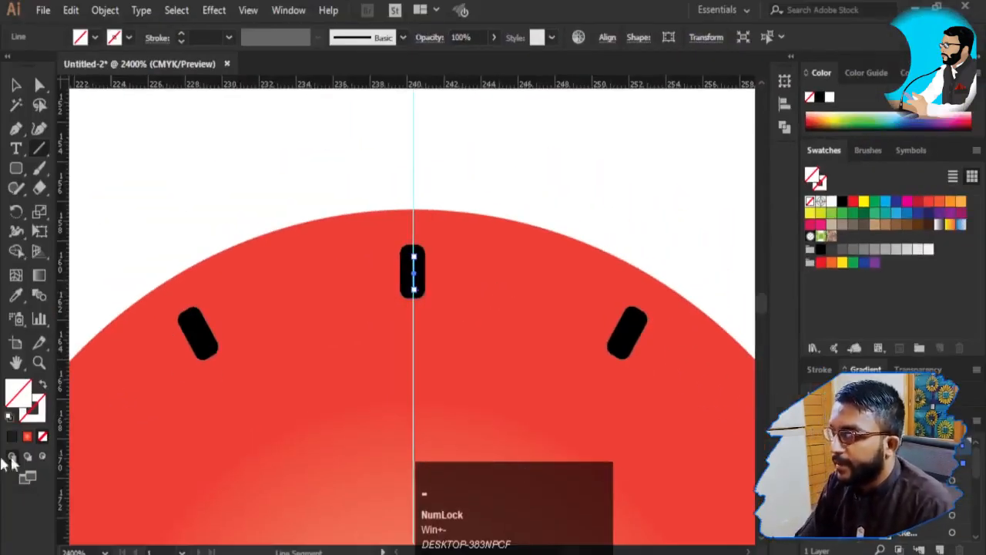
click(28, 417)
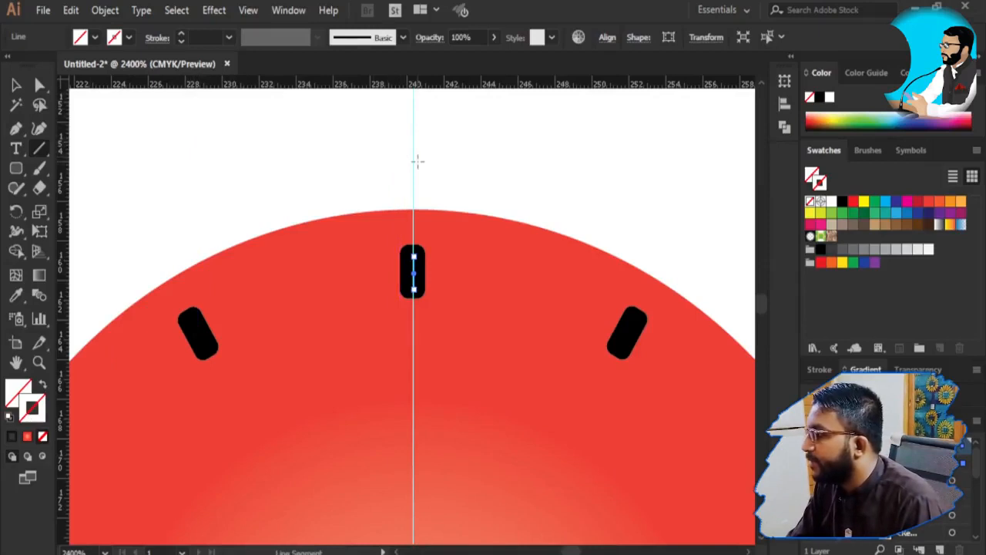
click(863, 202)
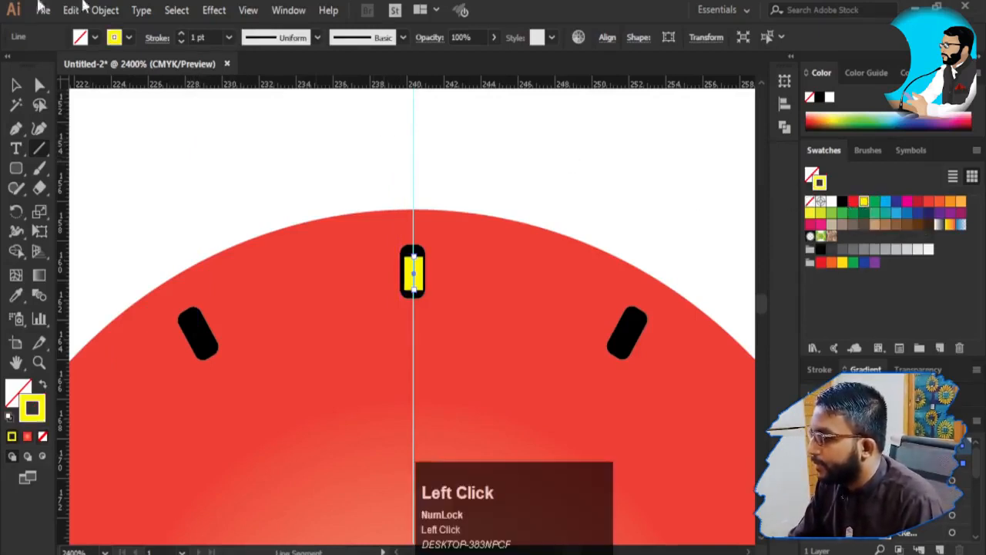
click(198, 37)
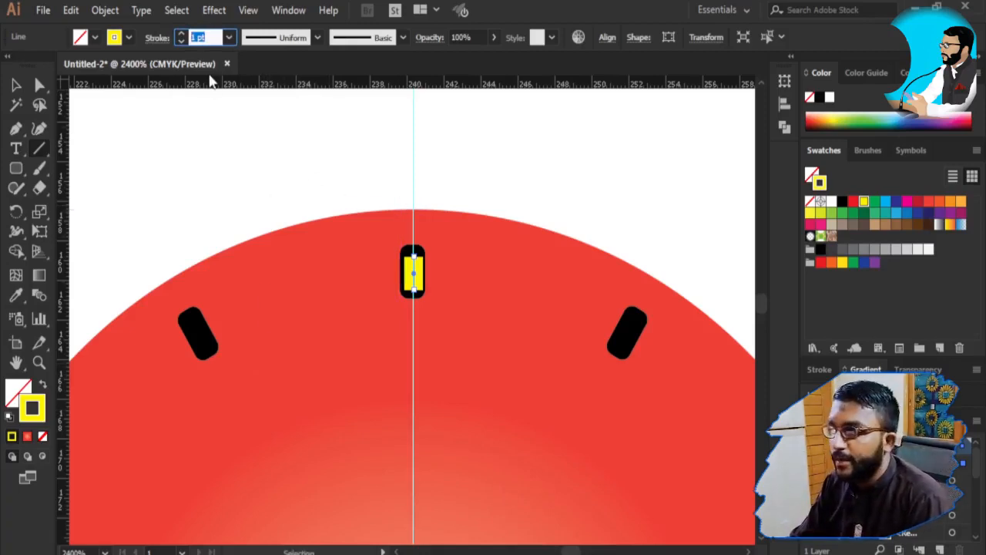
text(0.3)
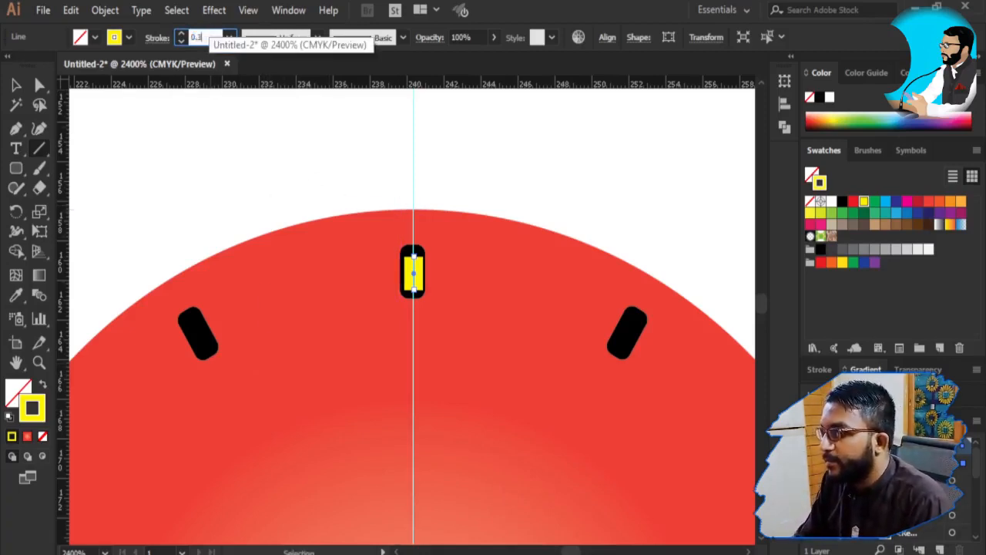
key(Tab)
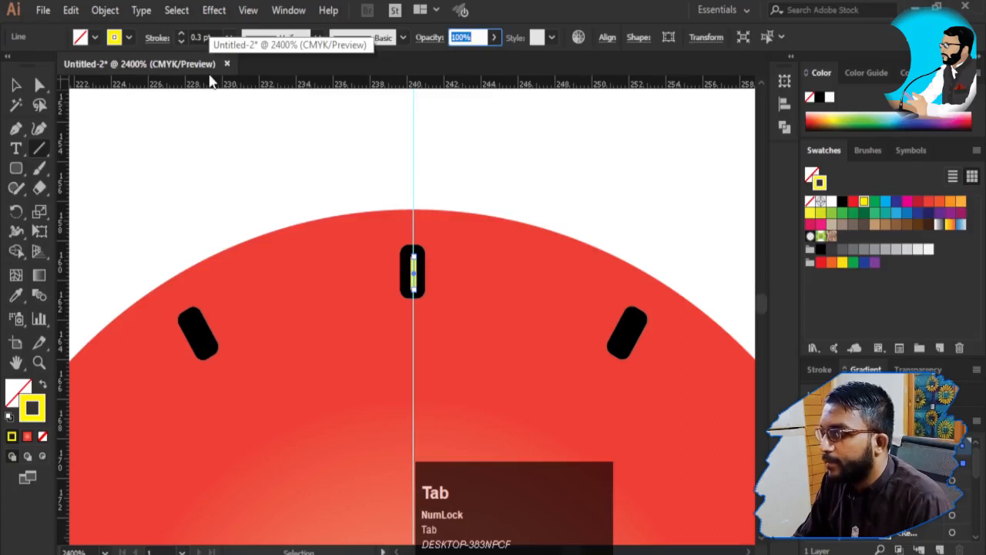
click(348, 238)
key(Escape)
Open the Rotate options for the yellow line with the intersection of the two guides as the pivot
key(space)
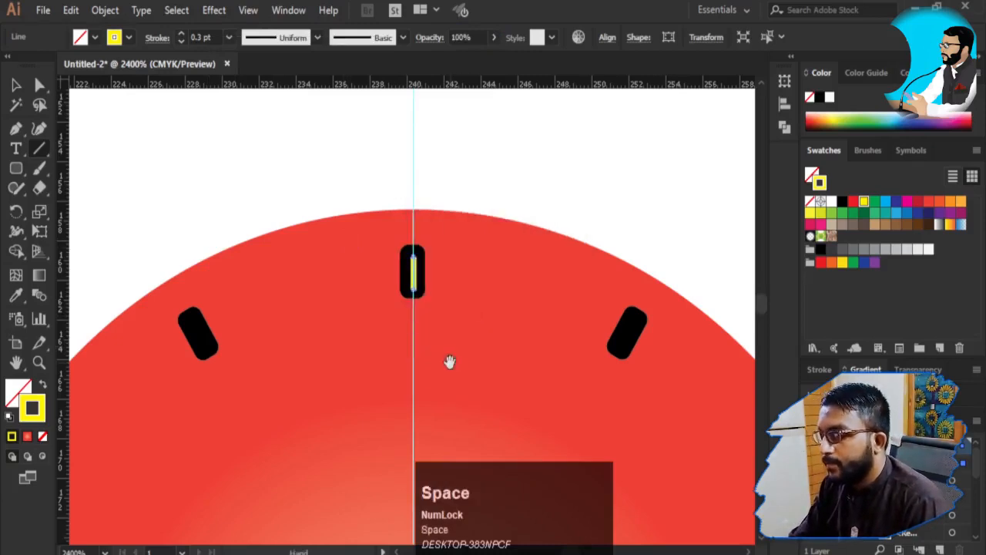
drag(449, 359, 416, 178)
drag(411, 335, 406, 180)
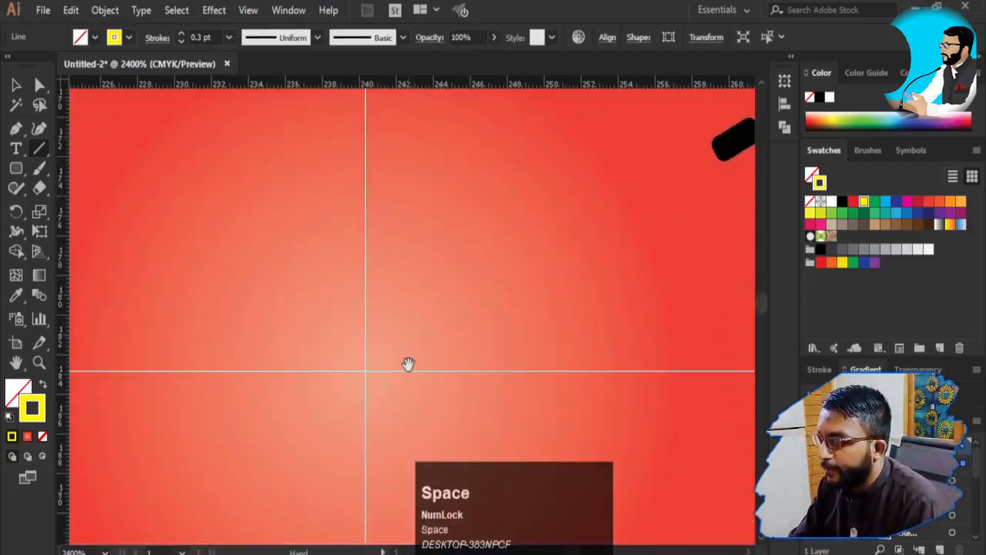
drag(408, 363, 411, 335)
key(r)
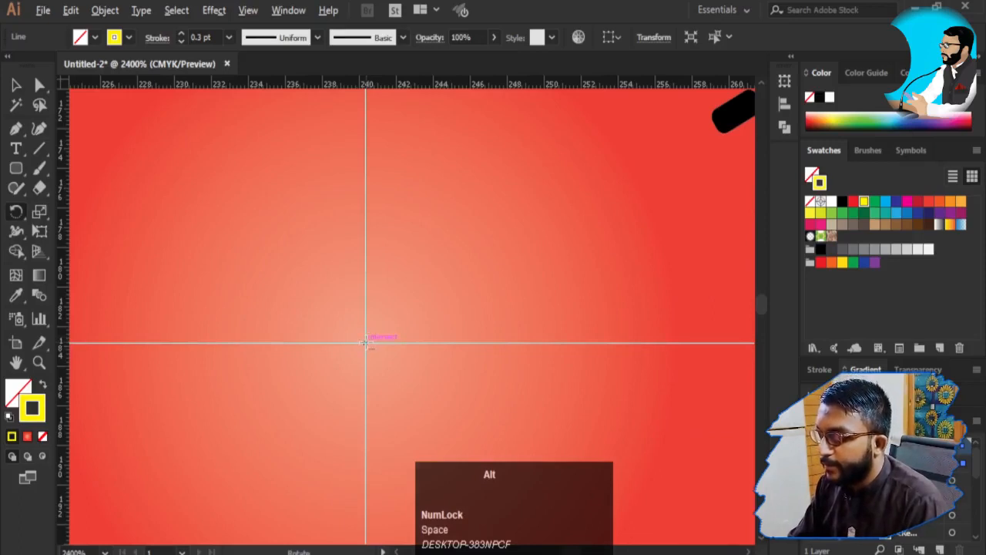
alt+click(366, 342)
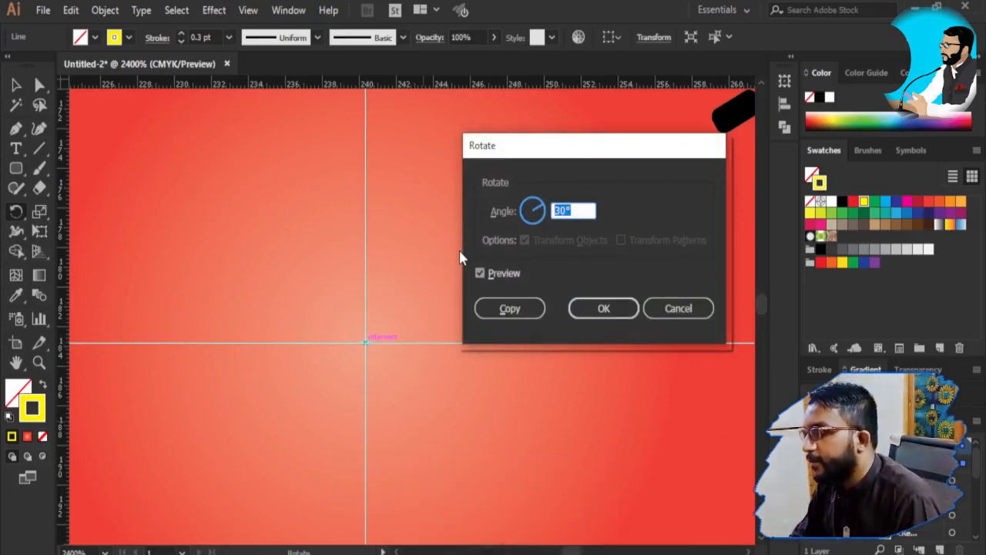
Switch to Calculator, divide 360 by 60 to get the tick spacing, and close it
key(super)
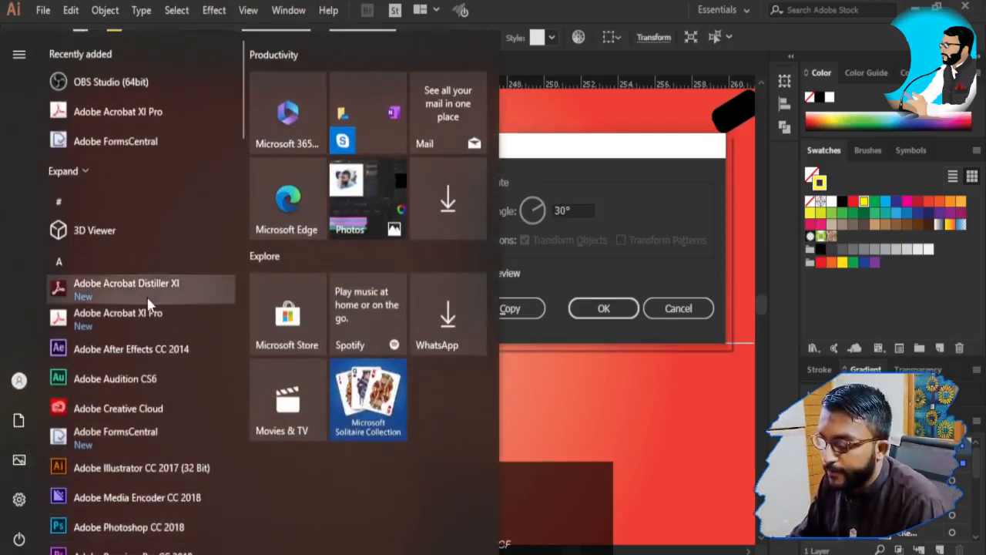
text(ca)
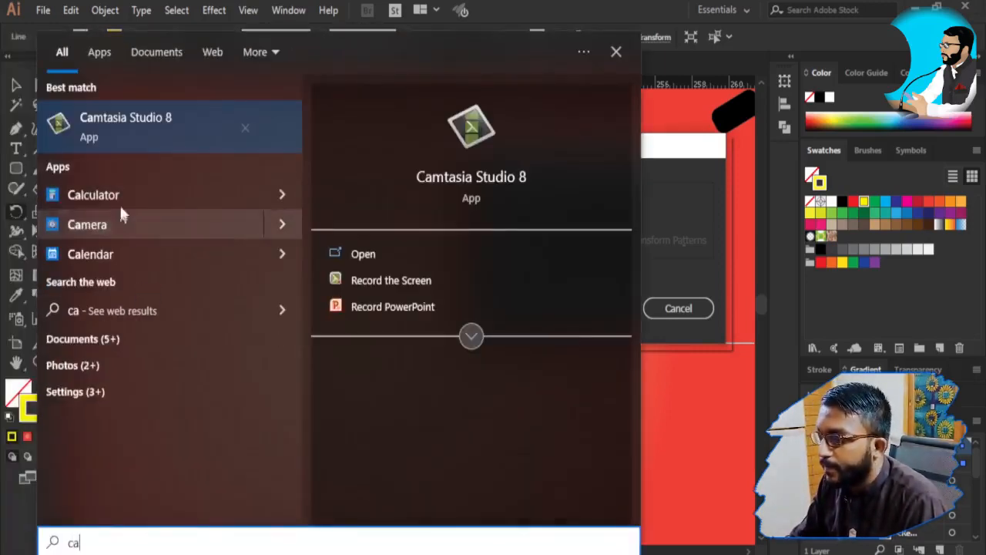
click(120, 199)
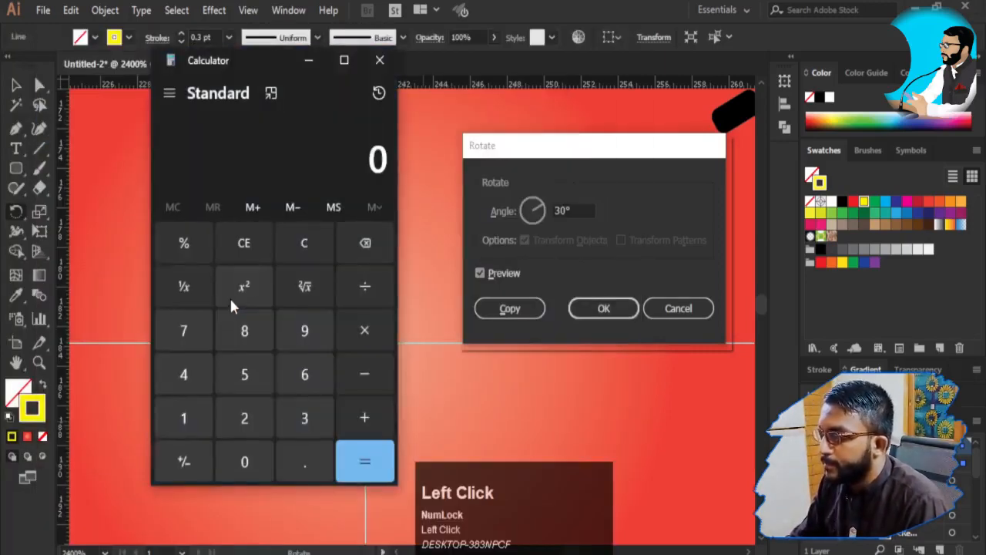
text(360 ÷ )
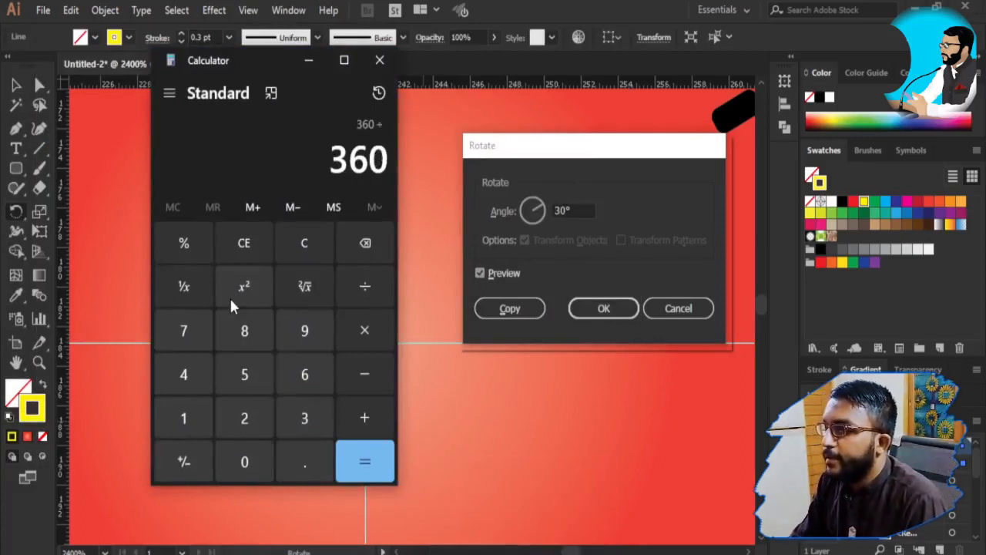
text(60)
key(Return)
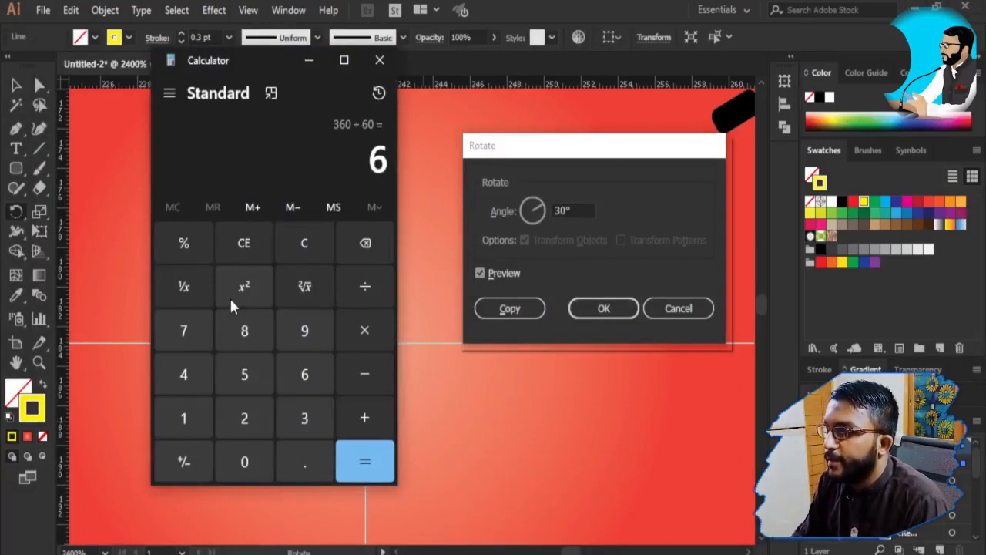
click(379, 60)
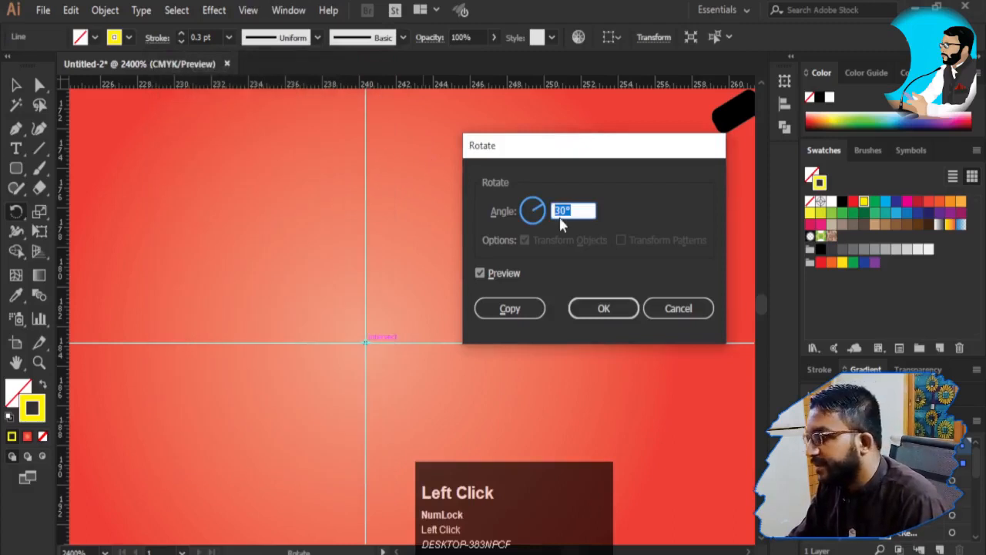
Set the rotation angle to 6° and create a rotated copy of the yellow line
text(6)
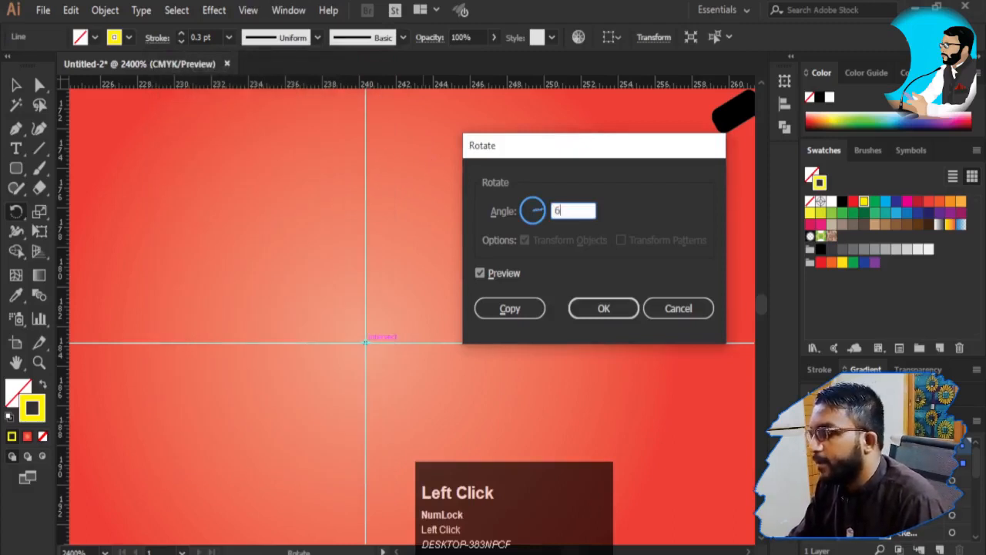
click(507, 314)
key(super+minus)
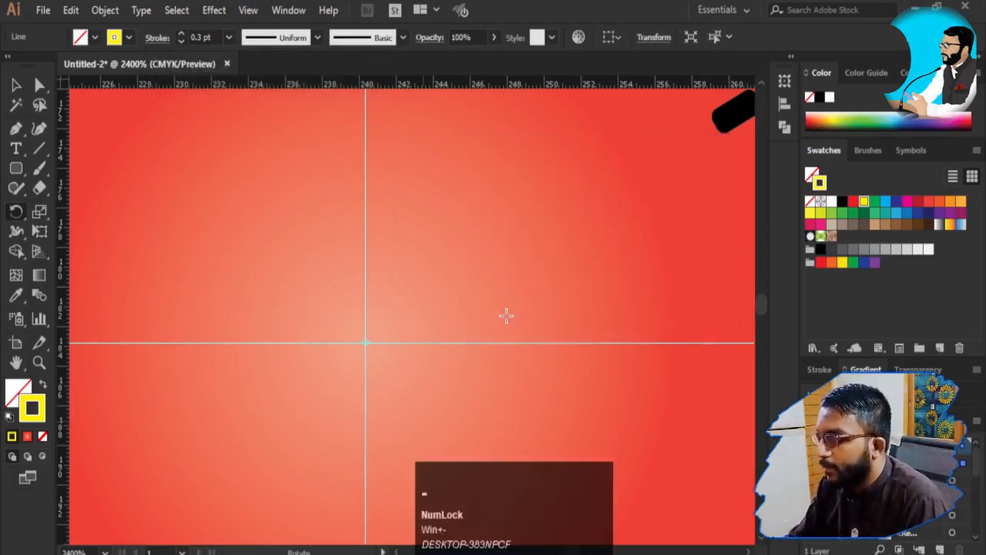
Repeat the rotated copy until sixty yellow minute ticks ring the ellipse, and deselect the last one
key(z)
alt+click(509, 287)
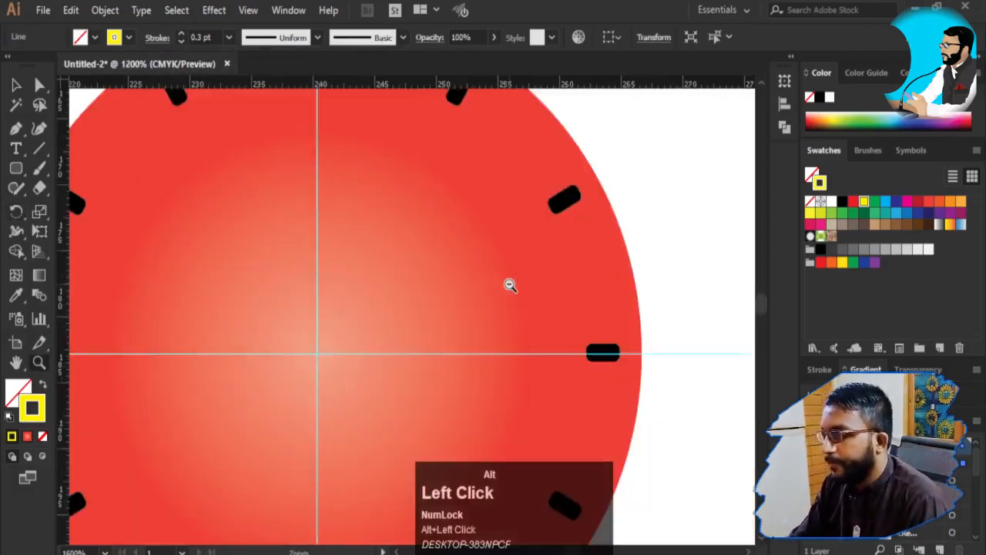
alt+click(464, 288)
drag(362, 255, 444, 245)
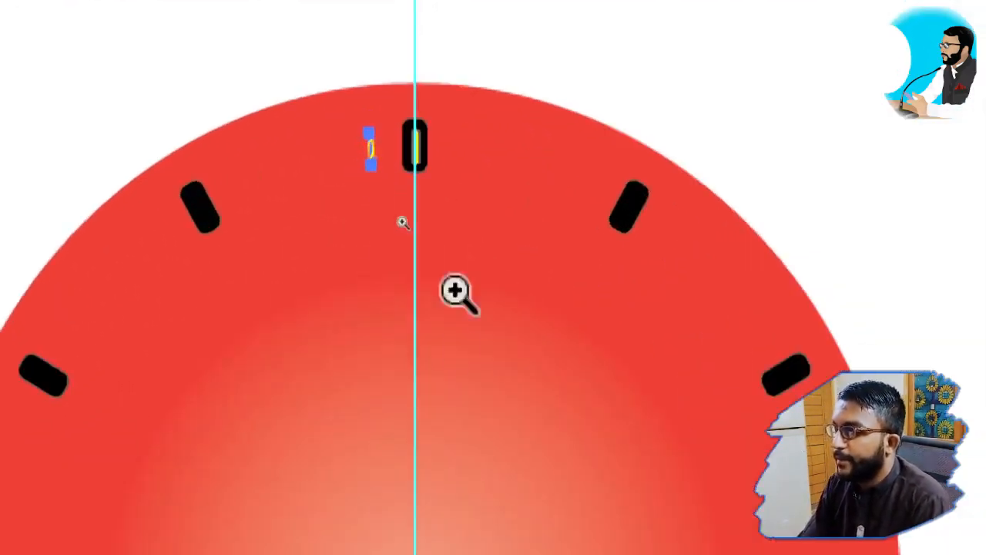
key(super+minus)
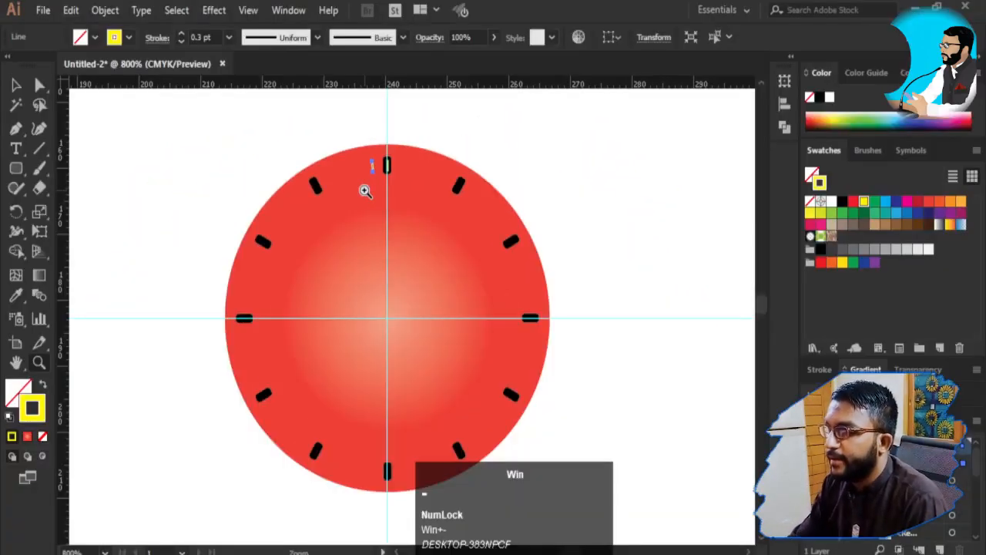
key(ctrl+d)
key(ctrl+d)
key(ctrl+d)
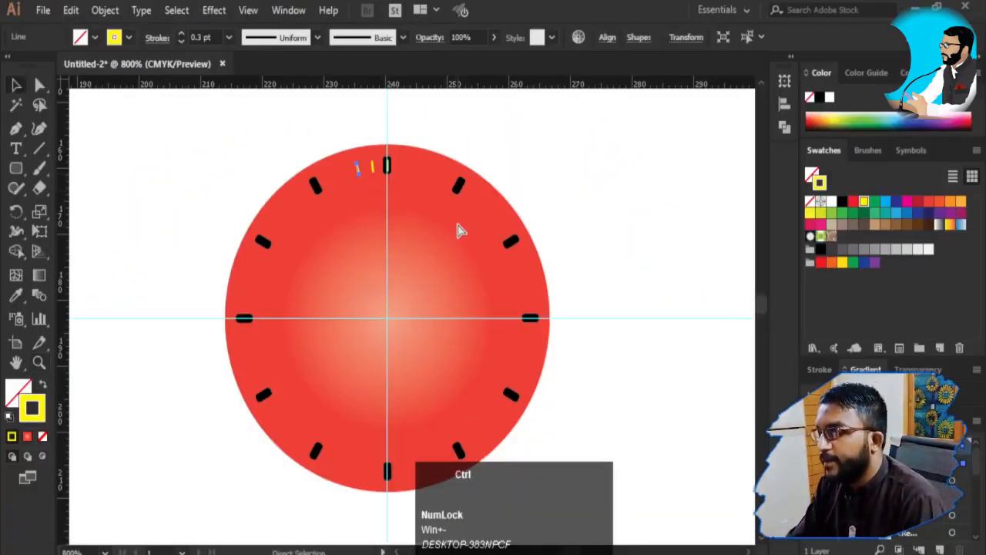
key(ctrl+d)
key(ctrl+d)
key(ctrl+d)
key(ctrl+d)
key(ctrl+d)
key(ctrl+d)
key(ctrl+d)
key(ctrl+d)
key(ctrl+d)
key(ctrl+d)
key(ctrl+d)
key(ctrl+d)
key(ctrl+d)
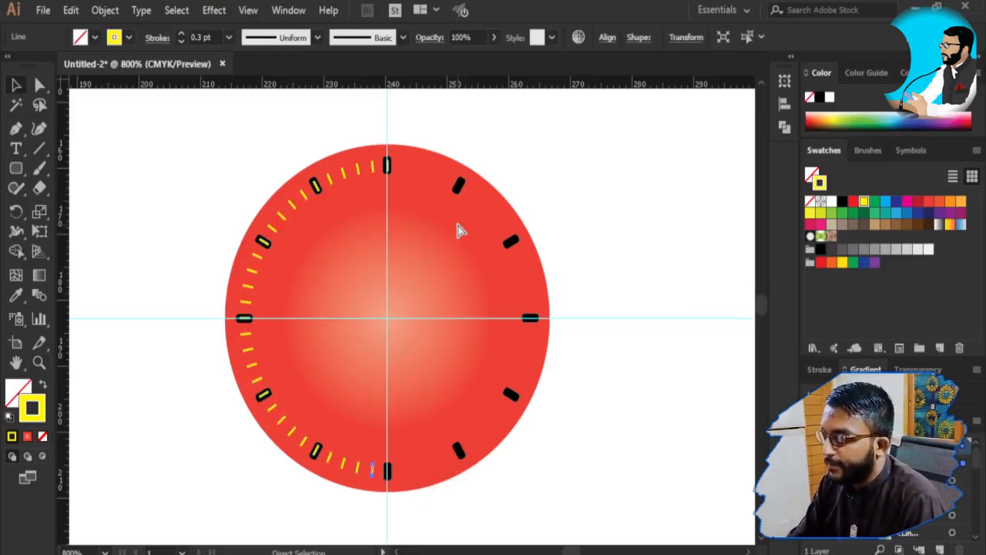
key(ctrl+d)
key(ctrl+d)
key(ctrl+d)
key(ctrl+d)
key(ctrl+d)
key(ctrl+d)
key(ctrl+d)
key(ctrl+d)
key(ctrl+d)
key(ctrl+d)
key(ctrl+d)
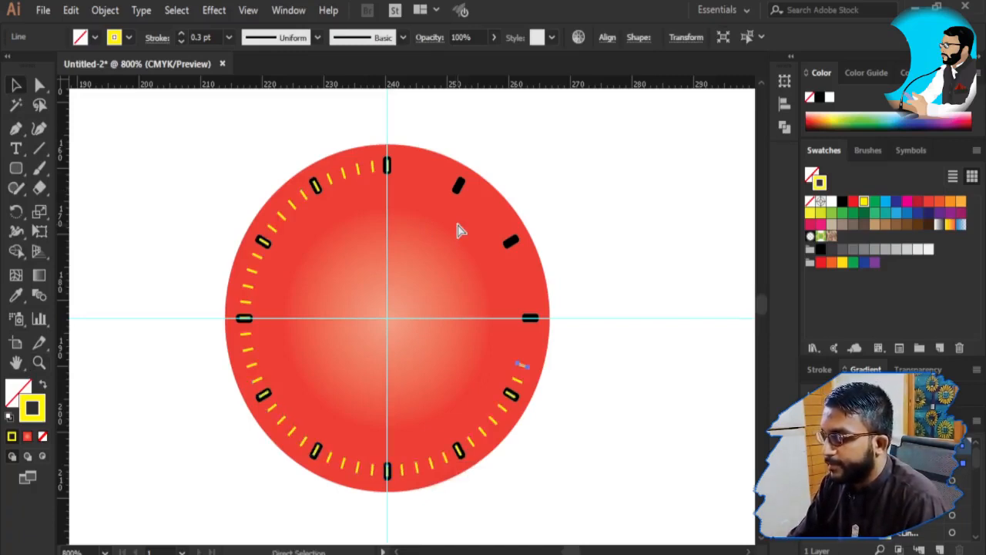
key(ctrl+d)
key(ctrl+d)
key(ctrl+d)
key(ctrl+d)
key(ctrl+d)
key(ctrl+d)
key(ctrl+d)
key(ctrl+d)
key(ctrl+d)
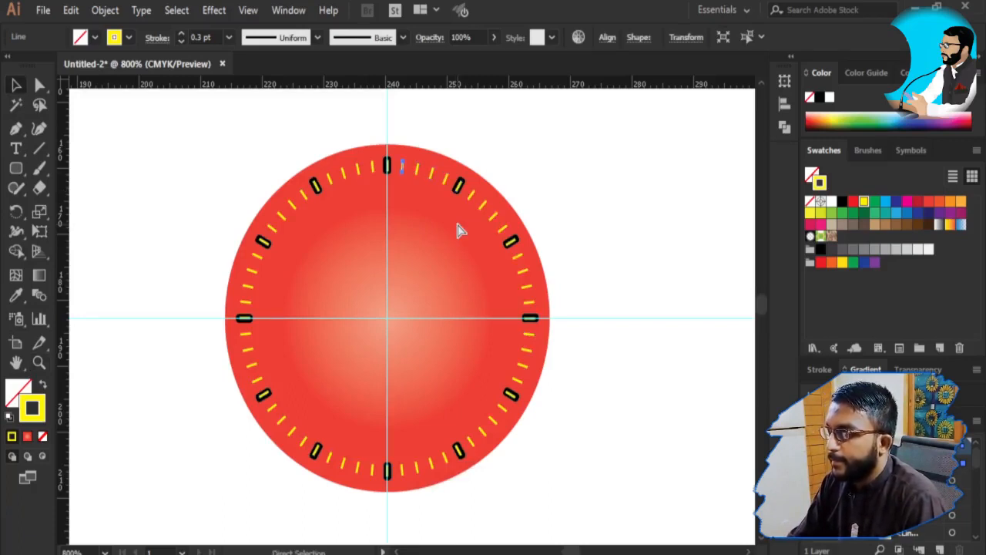
click(552, 161)
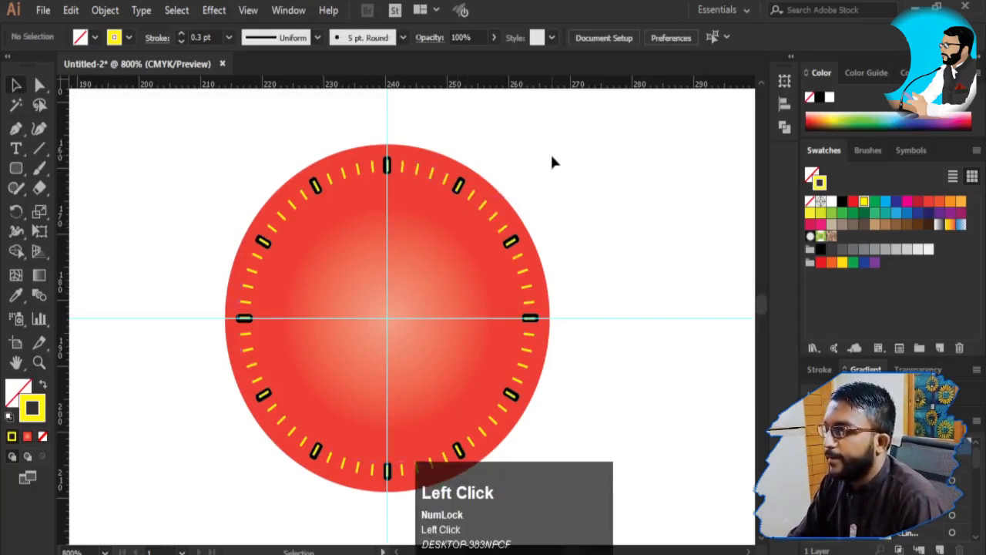
Select the hour marks around the ellipse, from 12 o'clock all the way round, and group them
click(389, 174)
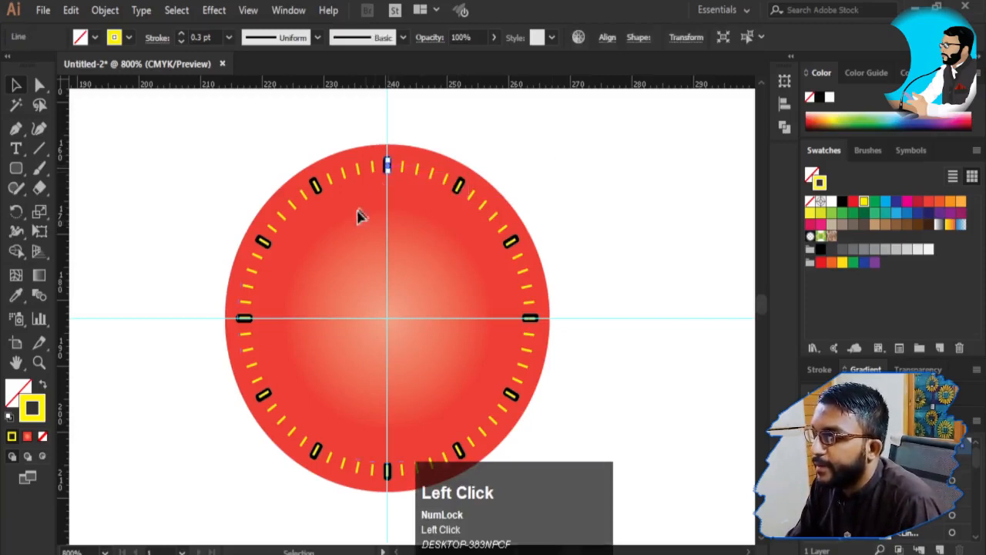
shift+click(316, 190)
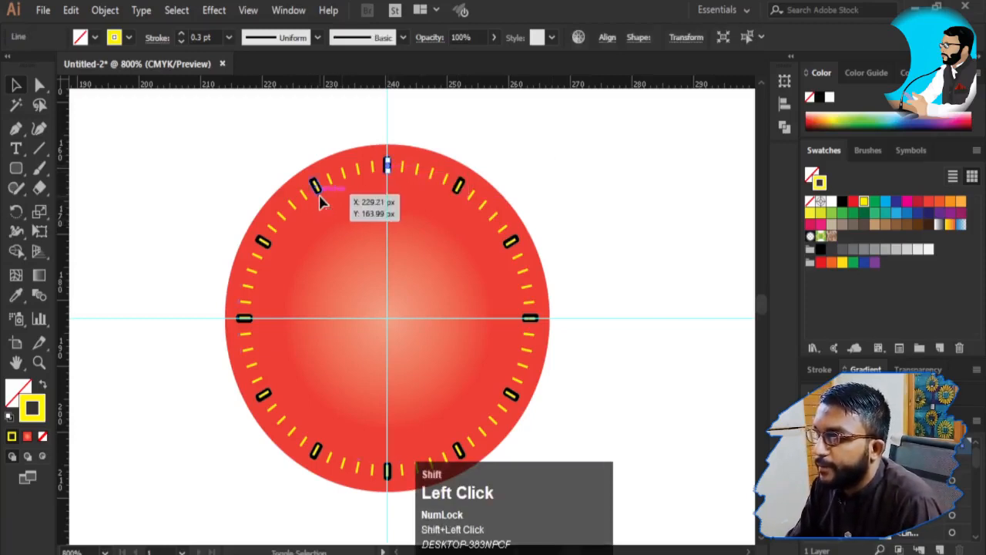
shift+click(263, 245)
shift+click(243, 319)
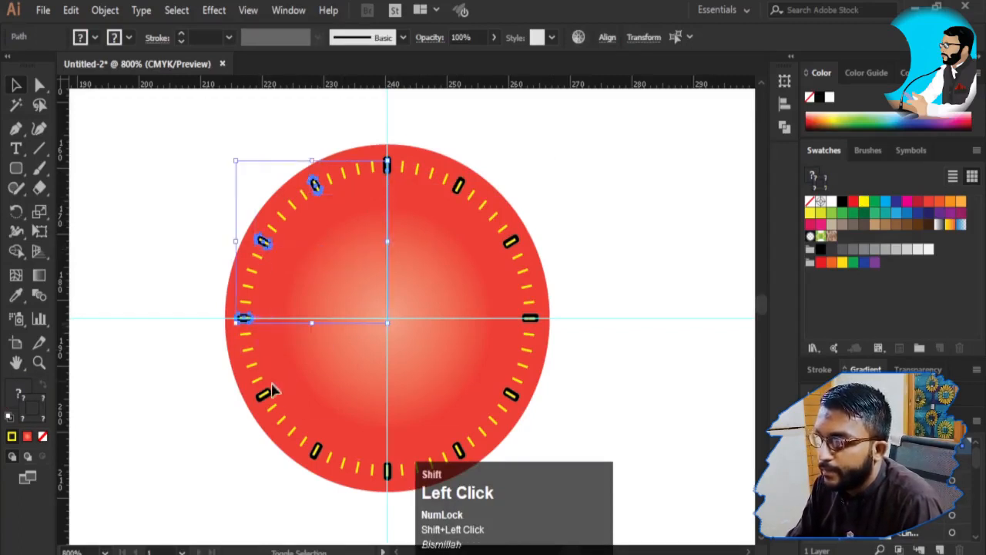
shift+click(263, 394)
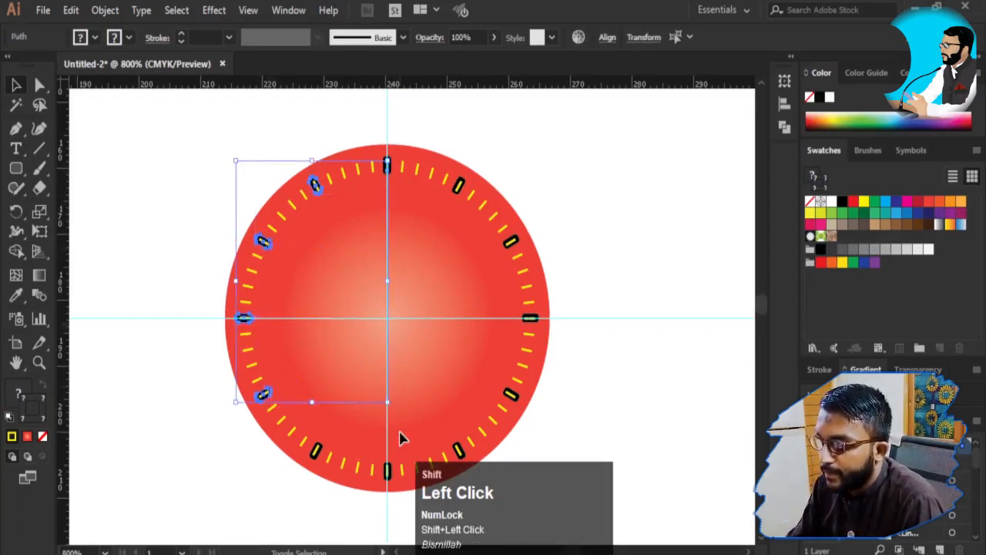
shift+click(316, 452)
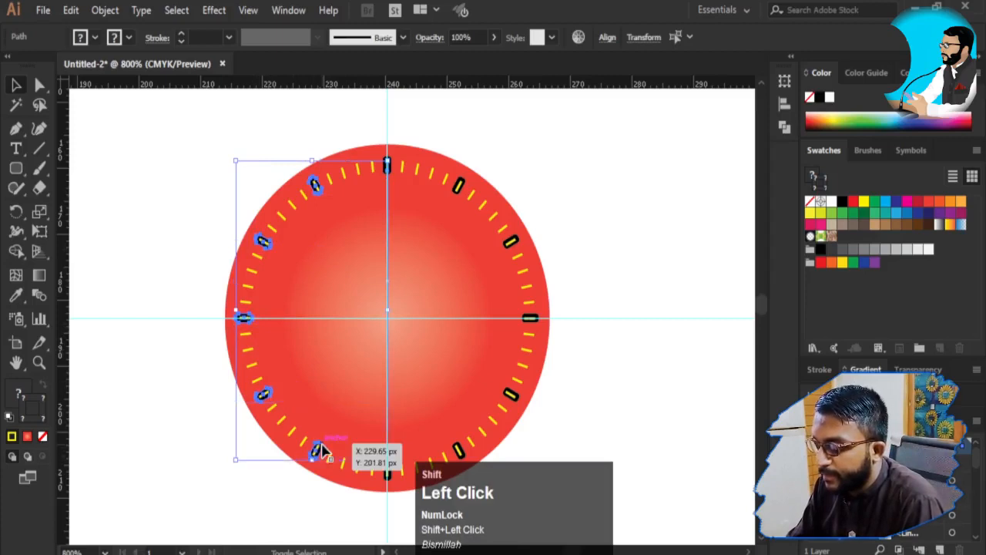
shift+click(388, 467)
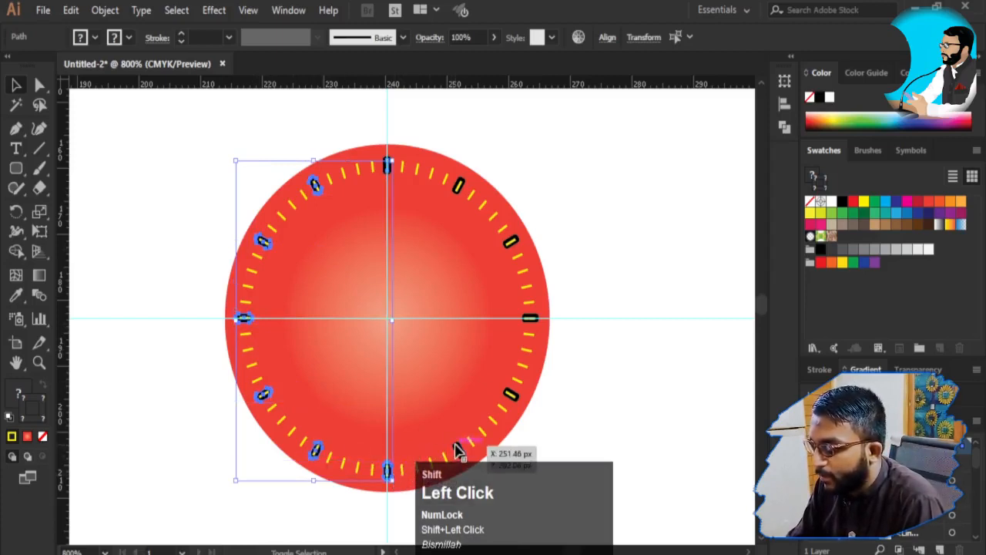
shift+click(458, 449)
shift+click(510, 393)
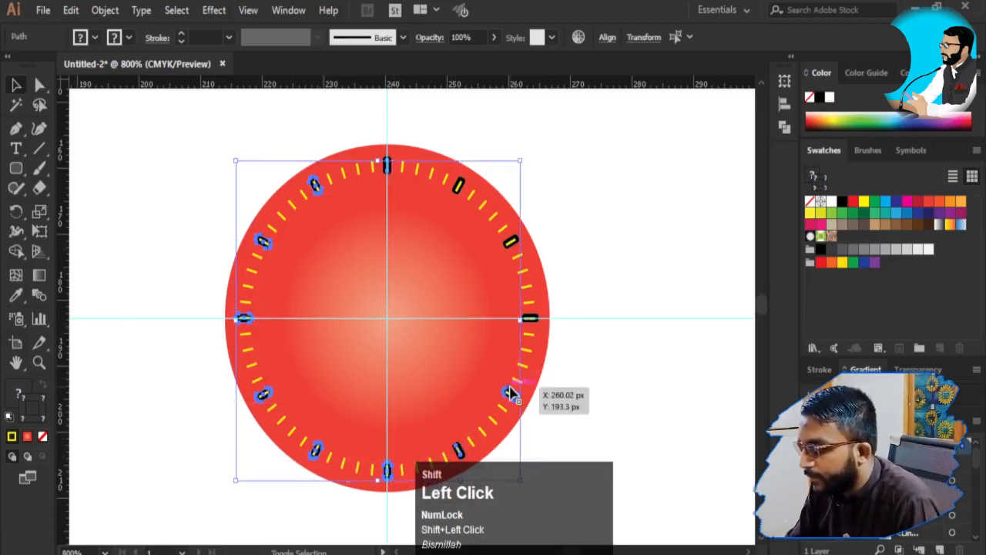
shift+click(530, 317)
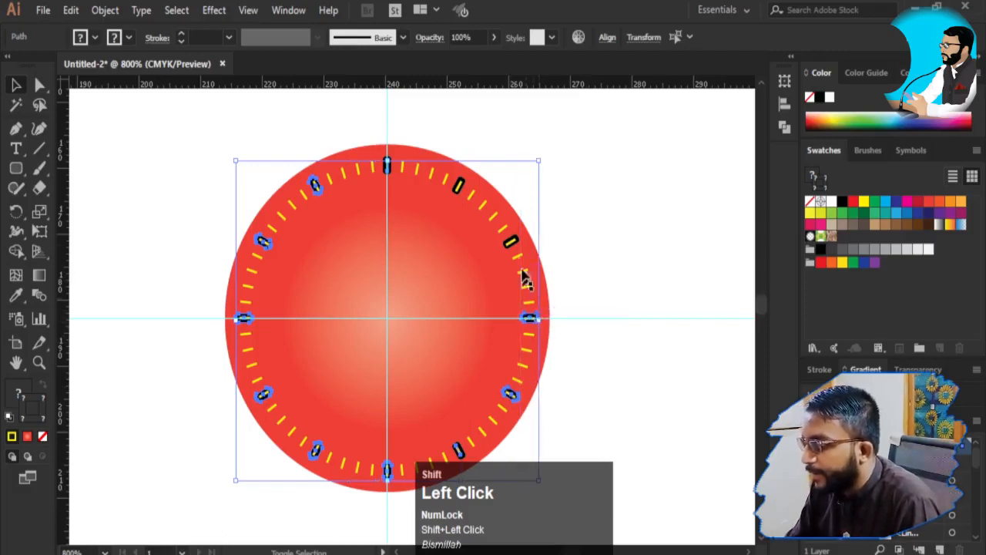
shift+click(514, 243)
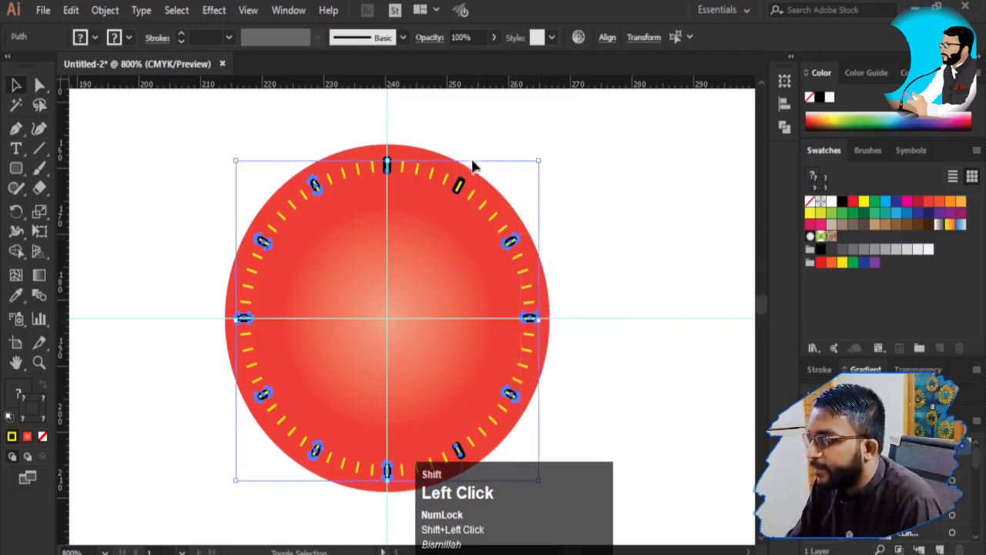
shift+click(459, 185)
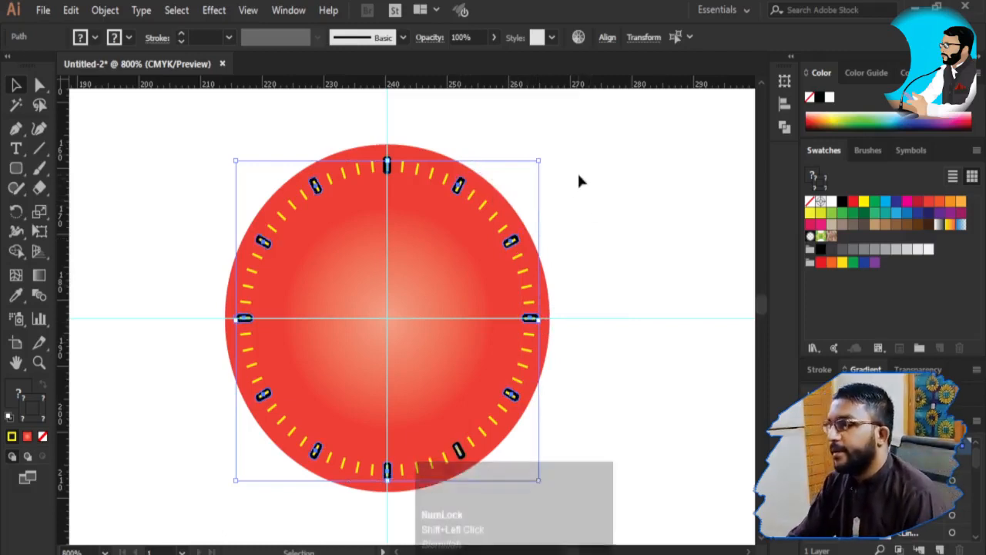
key(ctrl+g)
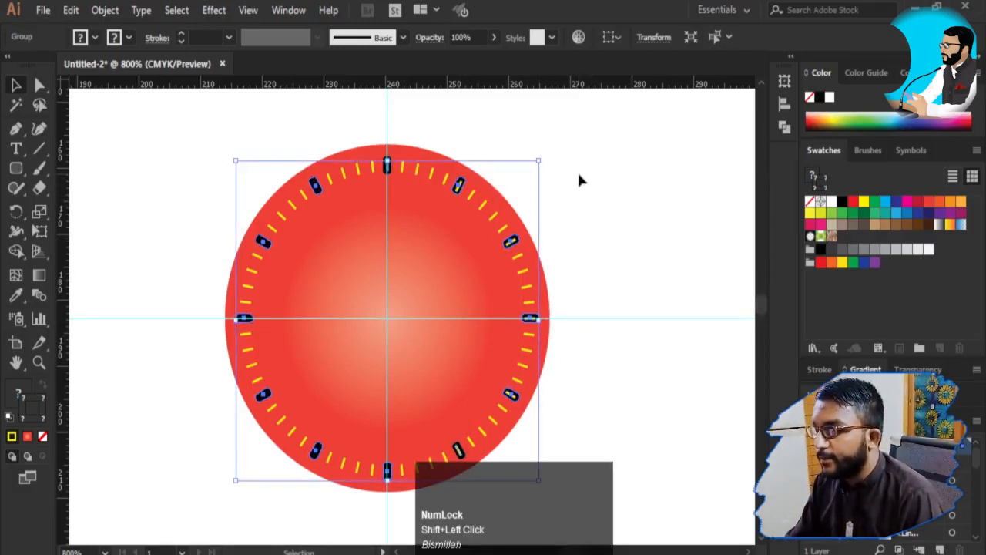
Reselect the group of hour marks, send it behind the yellow minute ticks, and deselect it
right_click(403, 159)
click(506, 138)
click(506, 137)
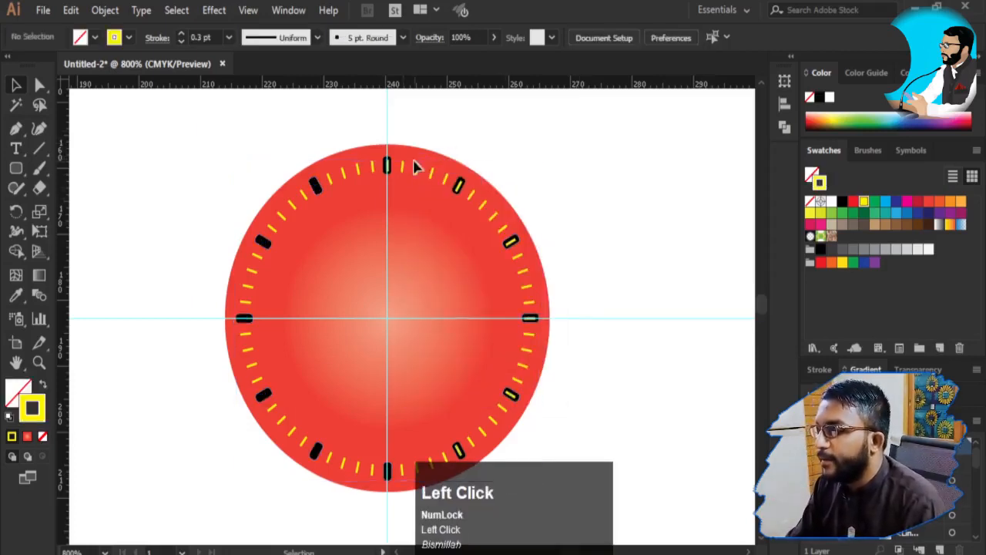
click(315, 188)
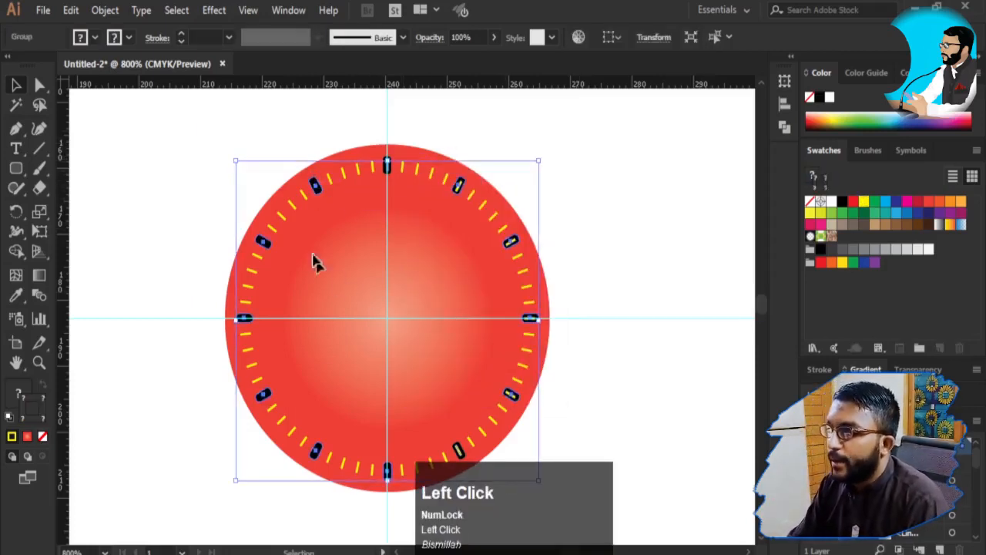
click(636, 268)
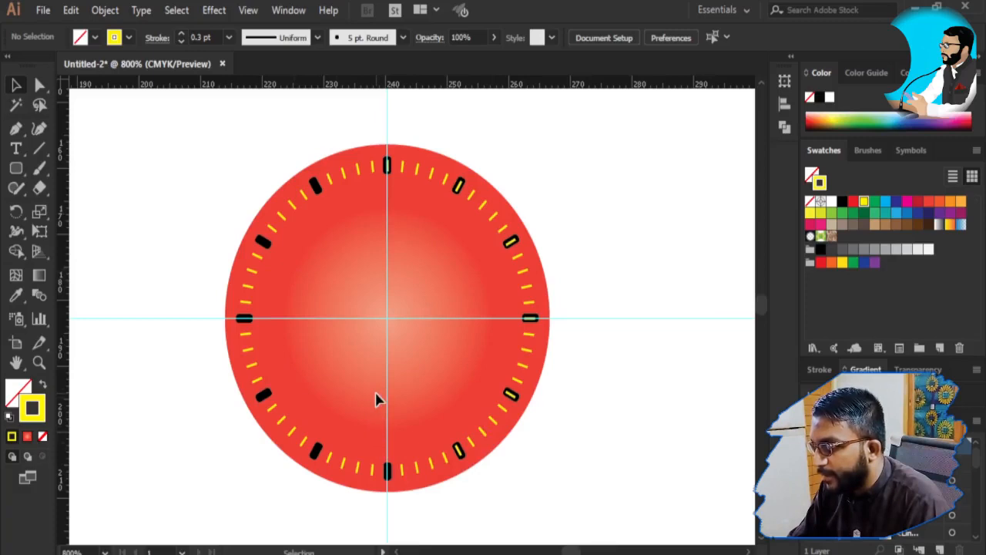
click(264, 243)
key(ctrl)
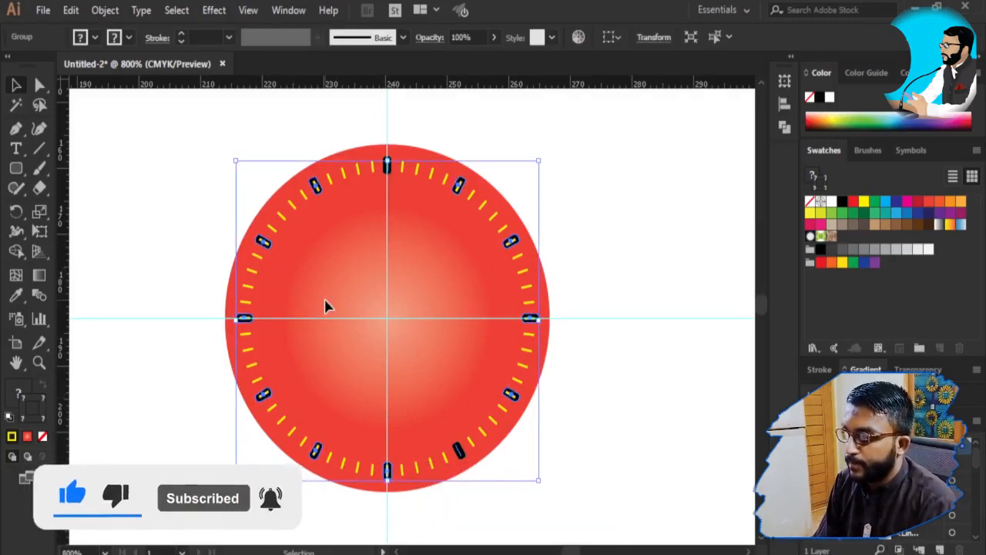
click(487, 447)
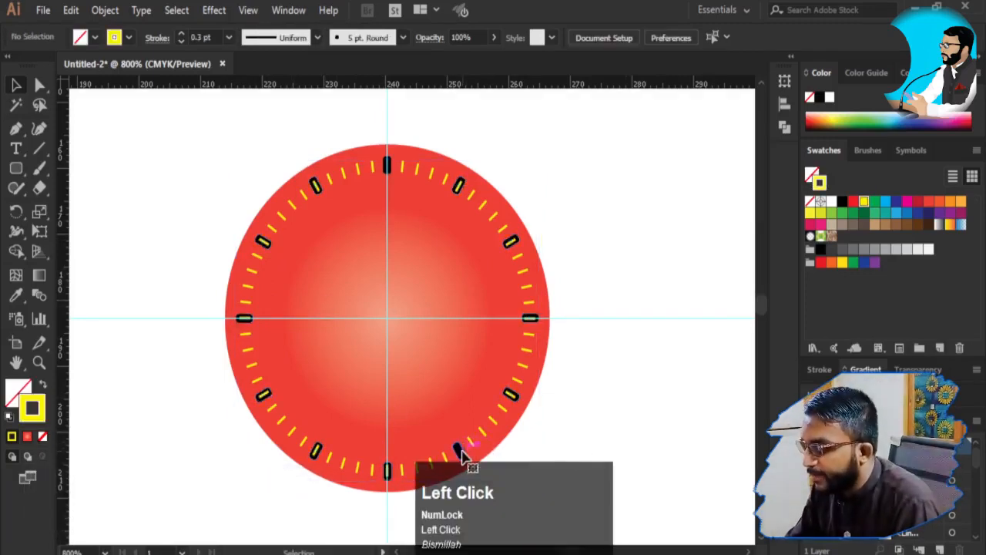
Group the two loose black marks at 12 and 5 o'clock together with the existing hour-mark group
click(462, 455)
shift+click(386, 165)
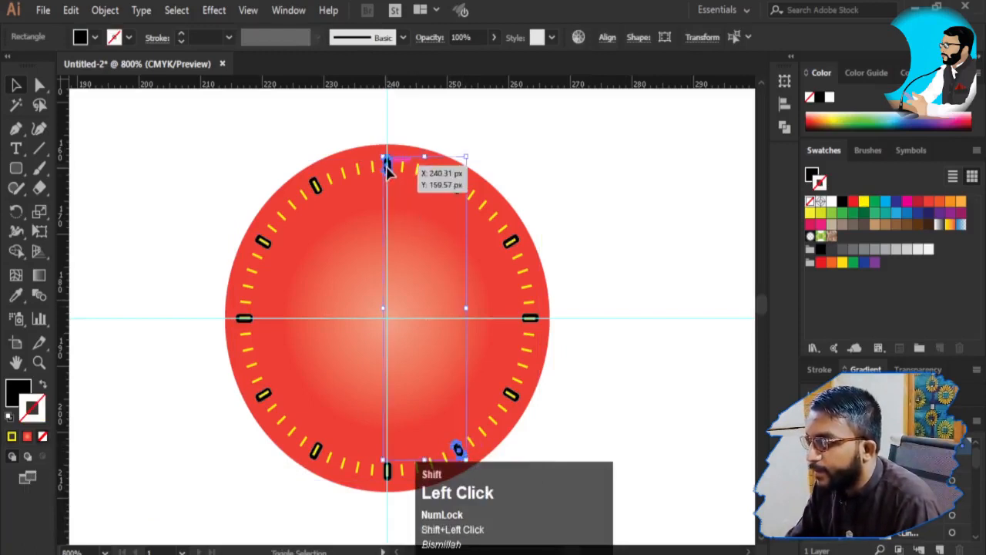
shift+click(515, 236)
key(ctrl+g)
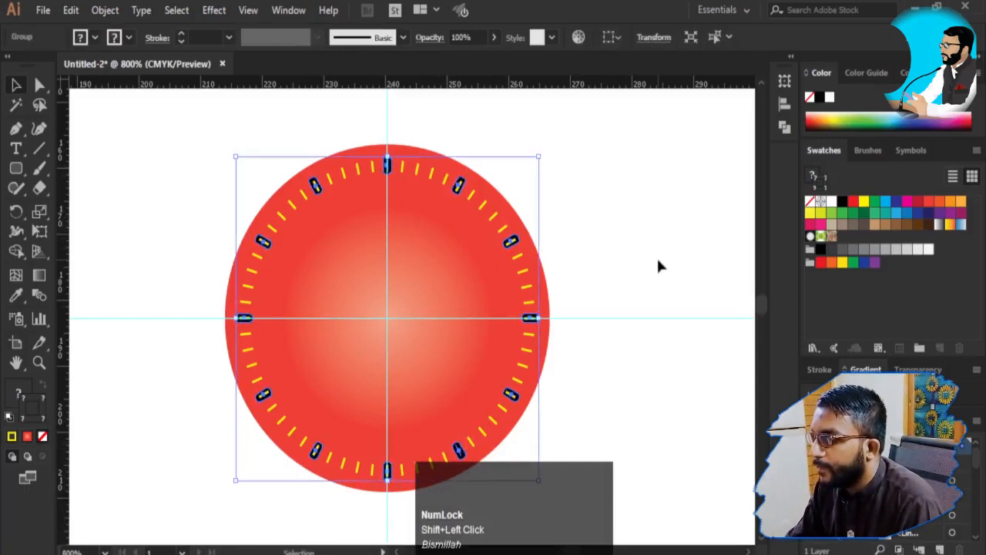
Delete the hour-mark group to test what it contains, and undo the deletion
key(Delete)
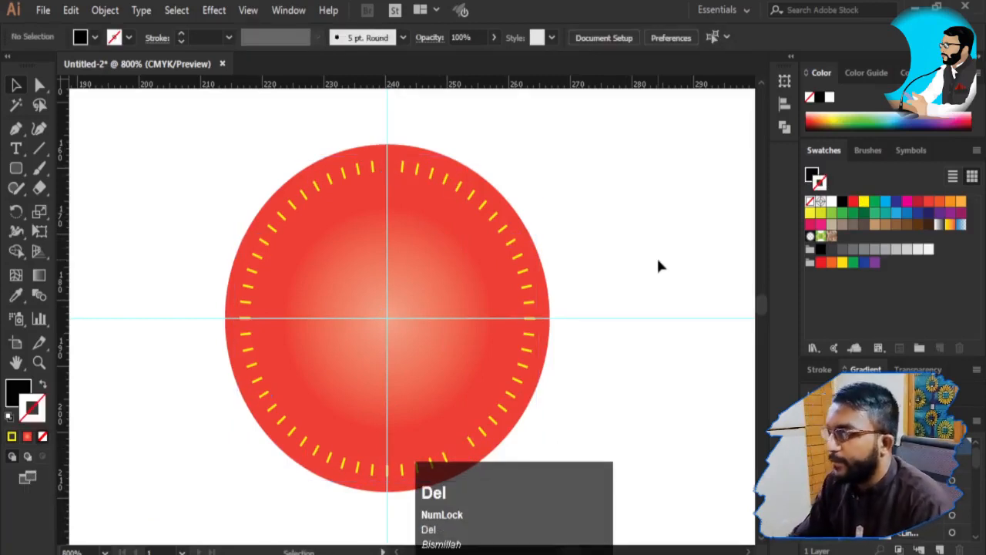
key(ctrl+z)
click(658, 266)
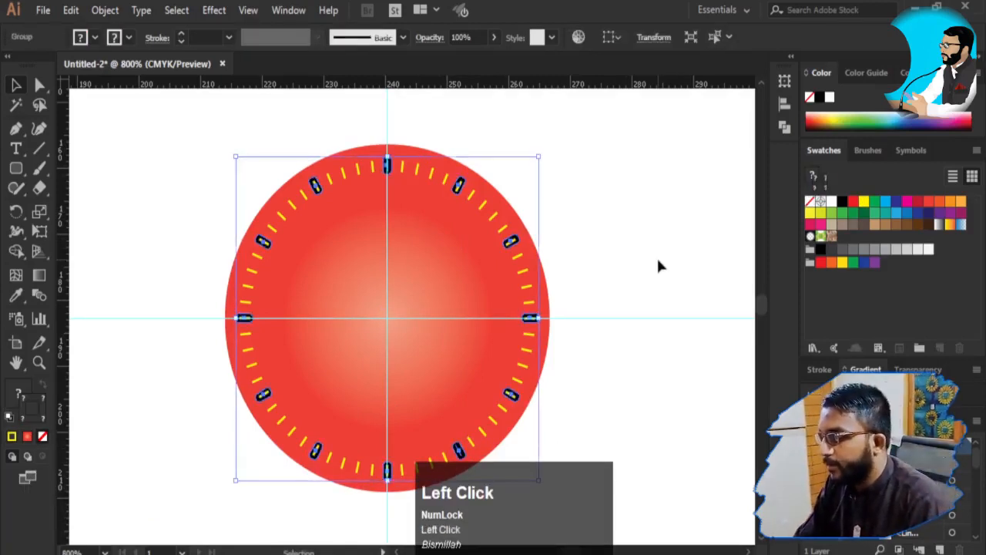
Try restacking the hour-mark group, ending with Bring Forward, and deselect it
click(388, 166)
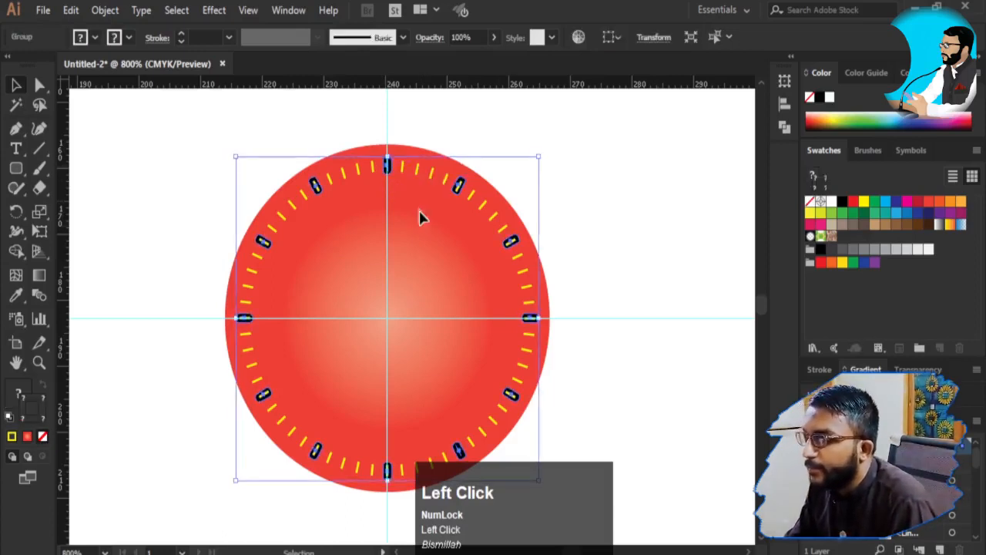
key(ctrl+shift+[)
key(ctrl+z)
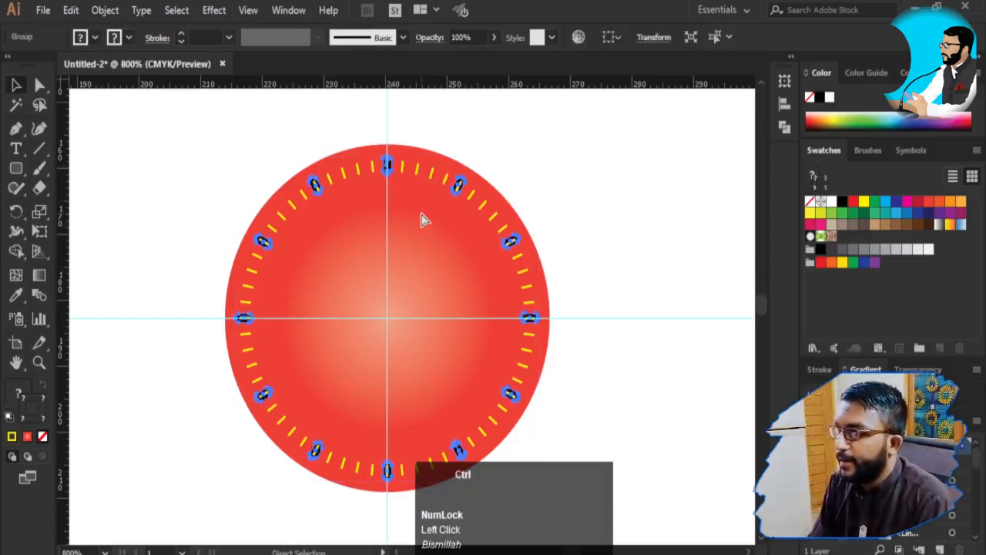
click(502, 120)
Examine up close how the black hour marks and yellow ticks overlap along the ellipse's upper edge
key(z)
click(295, 183)
click(298, 196)
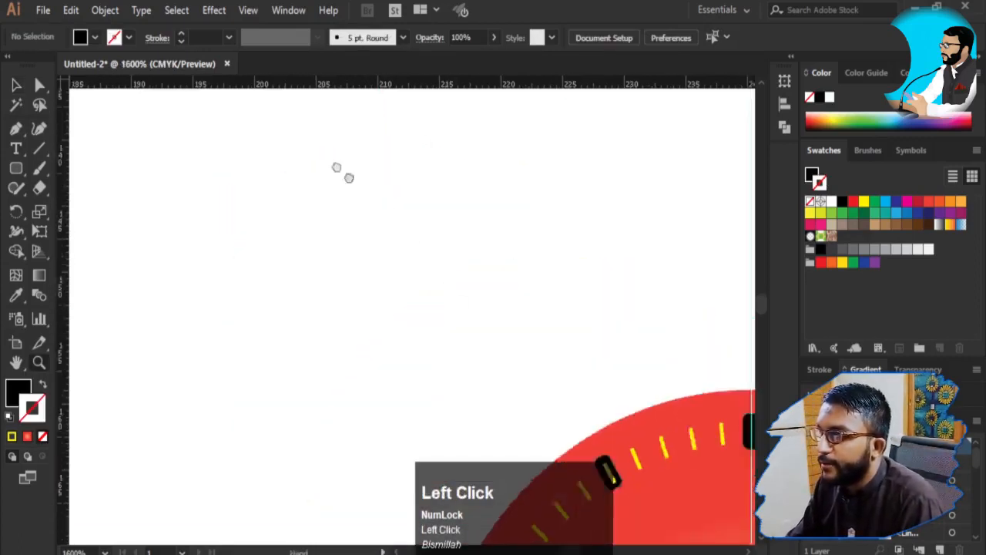
drag(337, 167, 273, 122)
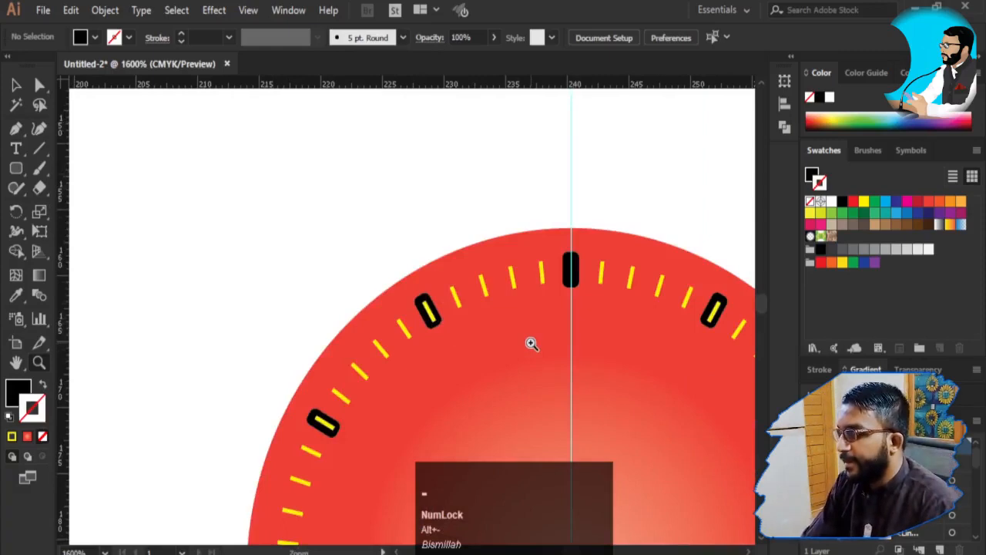
alt+click(608, 252)
alt+click(610, 252)
drag(336, 417, 430, 203)
Select the hour-mark group and review its Arrange options without applying any of them
key(v)
click(356, 156)
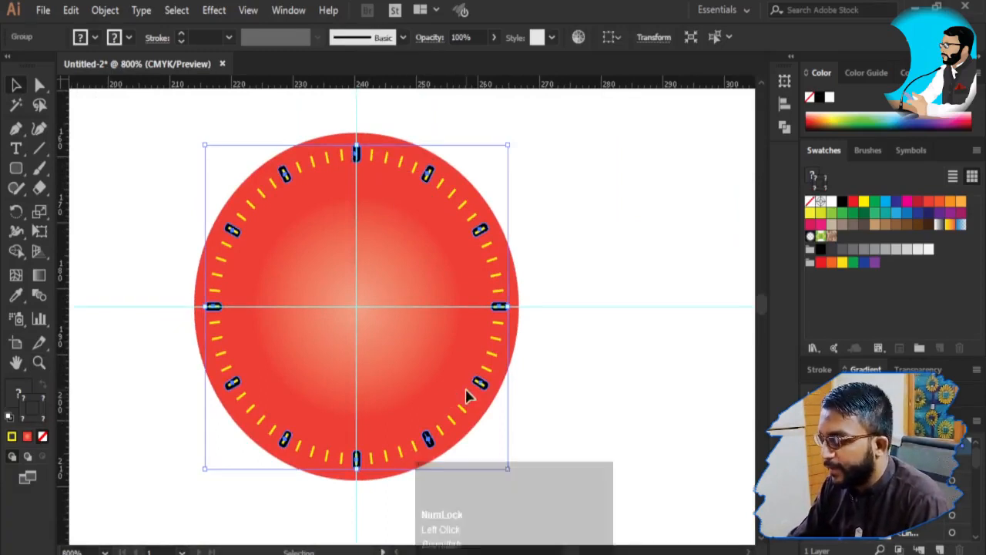
right_click(356, 154)
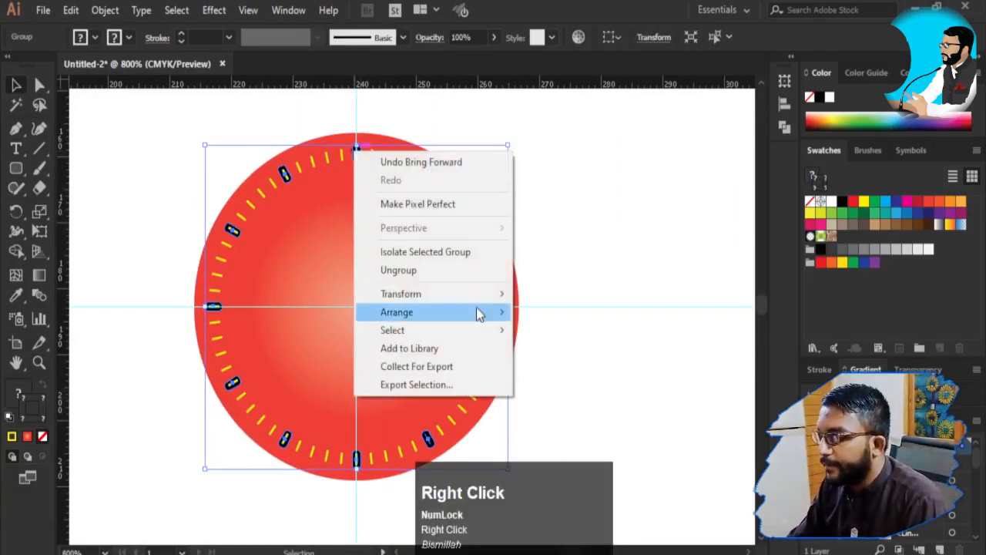
mouse_move(478, 312)
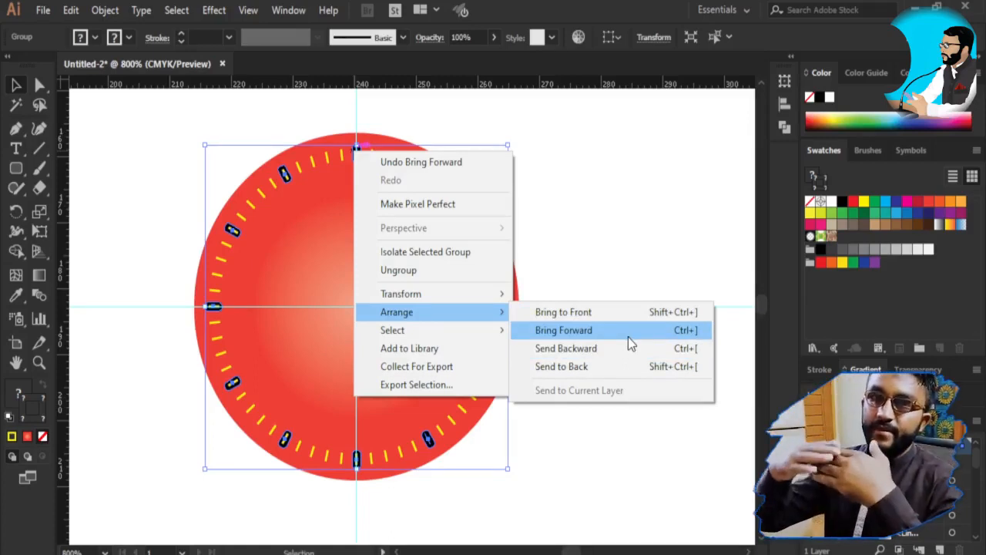
click(828, 357)
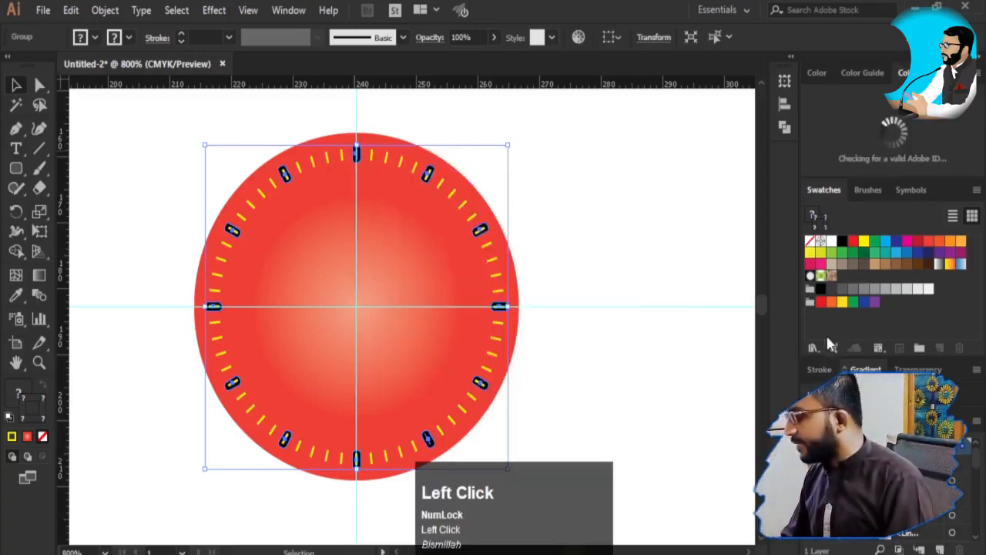
Find the hour-mark group below the guides in Layer 1's stacking list and expand it to show its contents
key(super)
key(super)
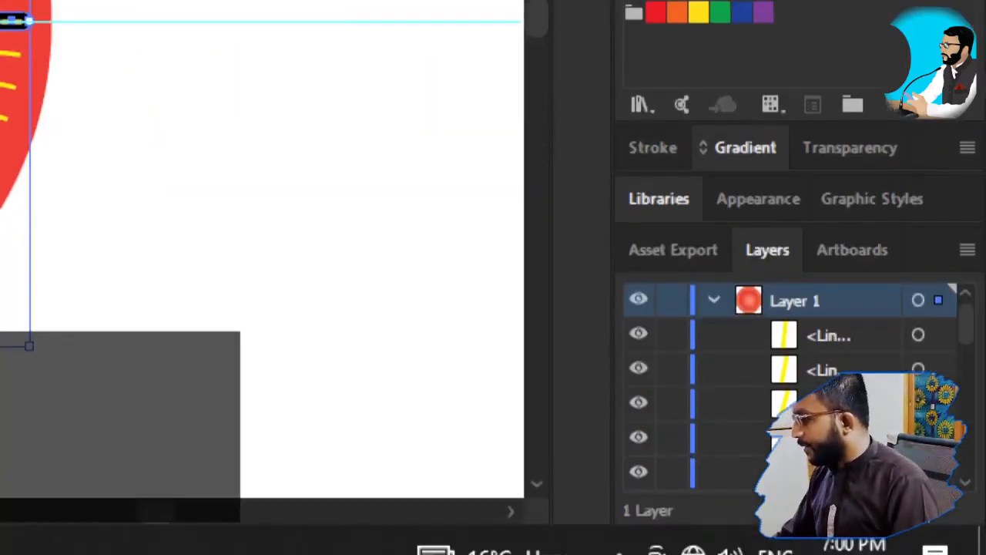
click(799, 370)
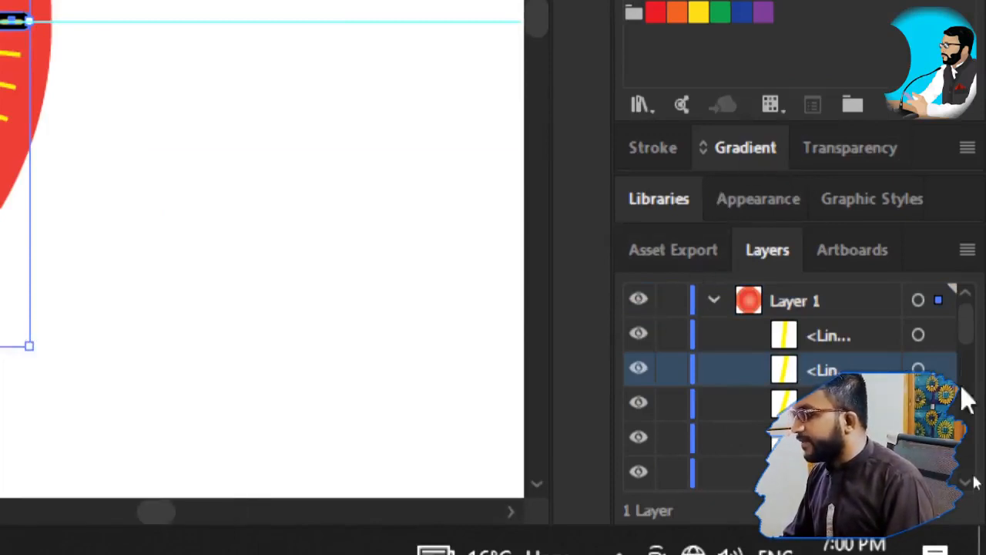
drag(969, 311, 979, 453)
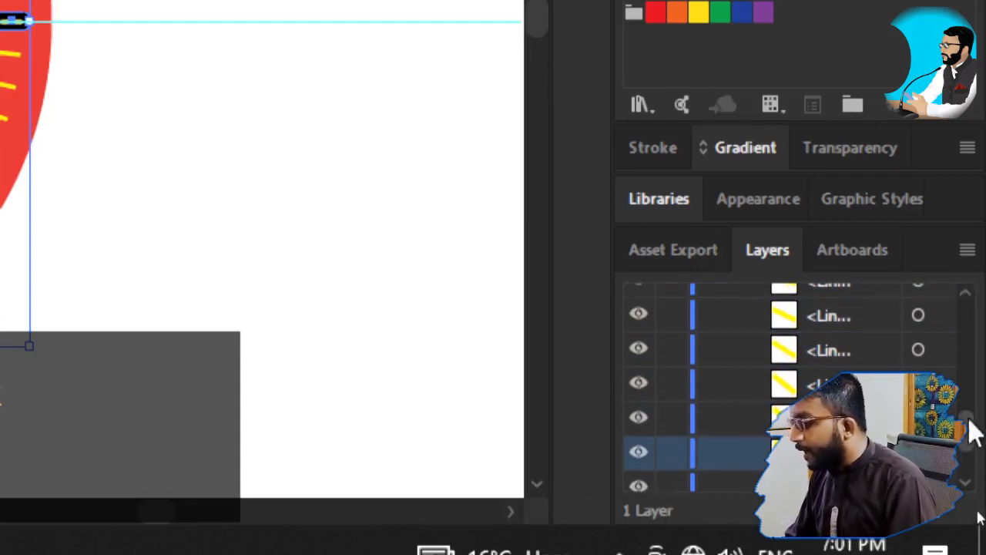
drag(971, 440, 976, 480)
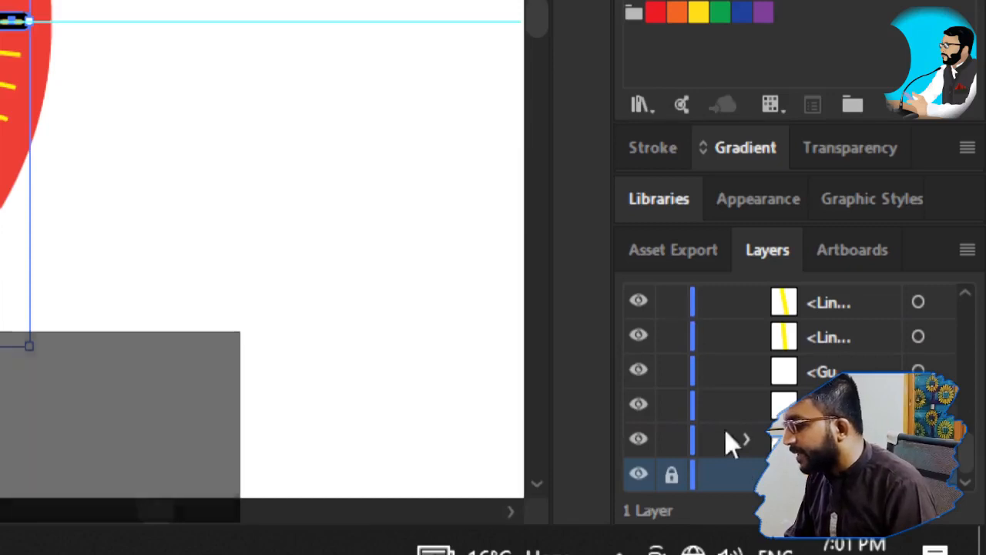
click(741, 439)
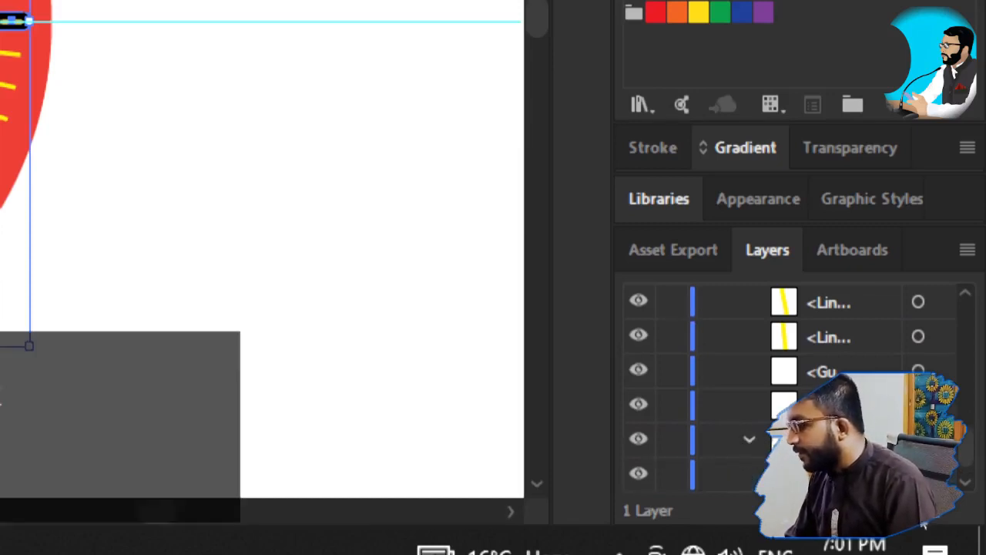
mouse_move(976, 467)
mouse_down()
mouse_move(975, 454)
mouse_move(971, 483)
mouse_up()
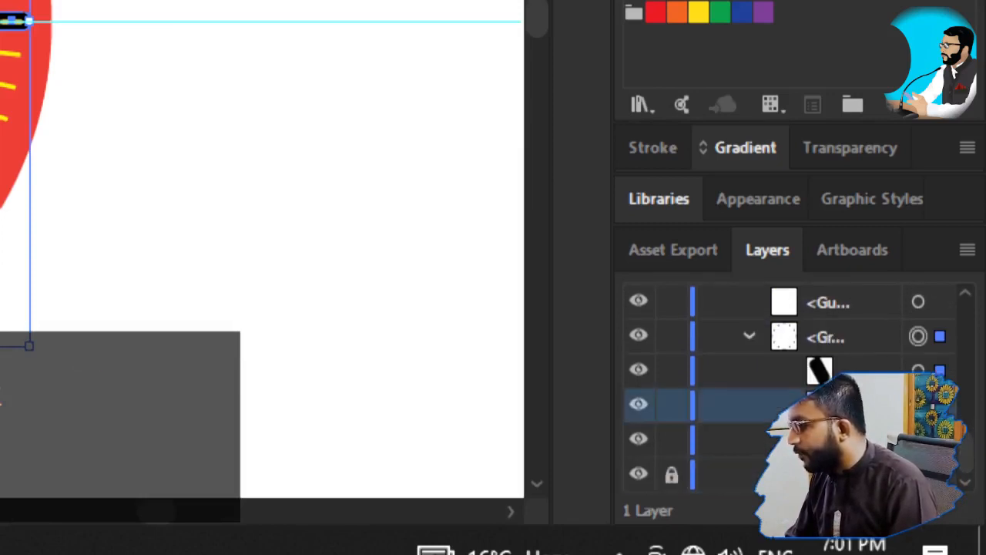
Reorder individual hour marks within the hour-mark group in Layer 1's stacking list and look through its nested marks
drag(855, 405, 855, 440)
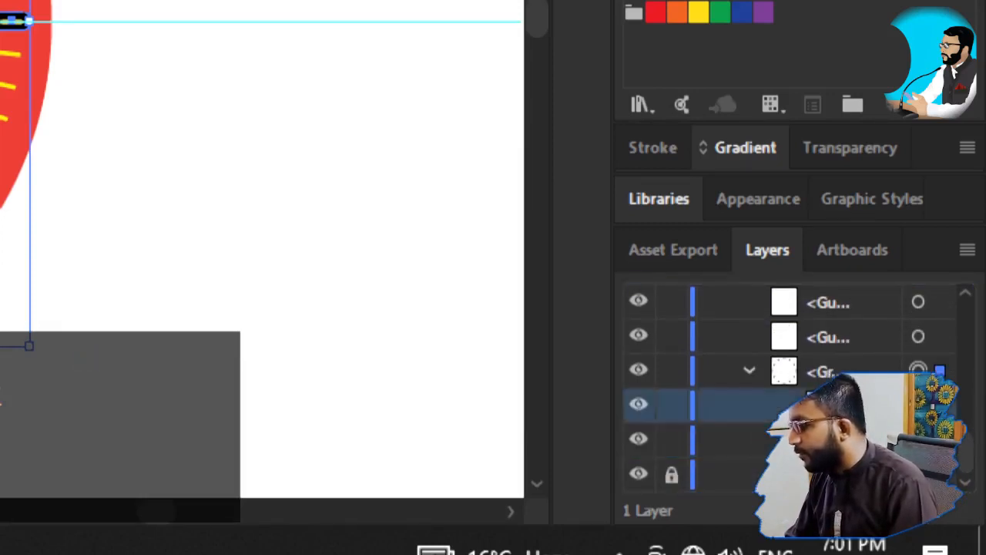
drag(856, 405, 855, 440)
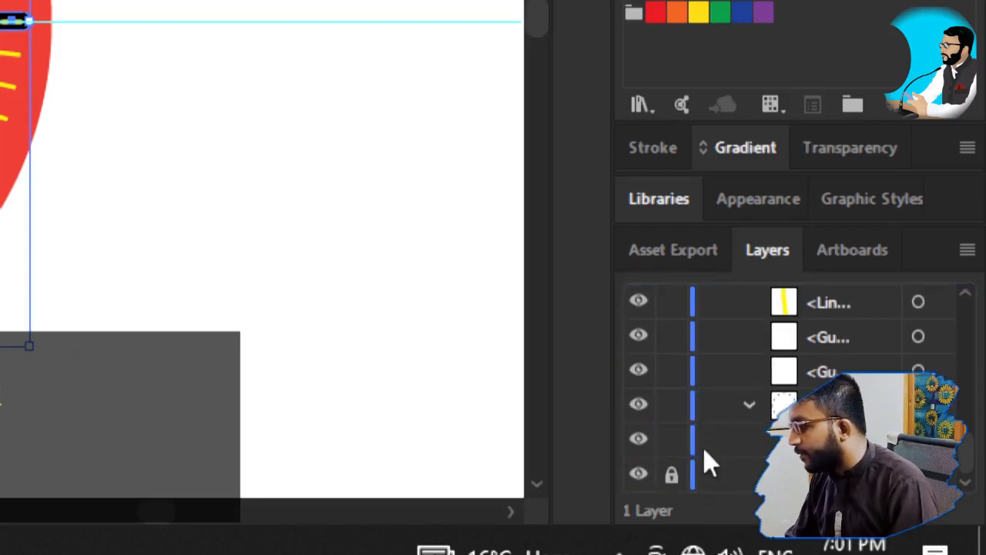
click(780, 439)
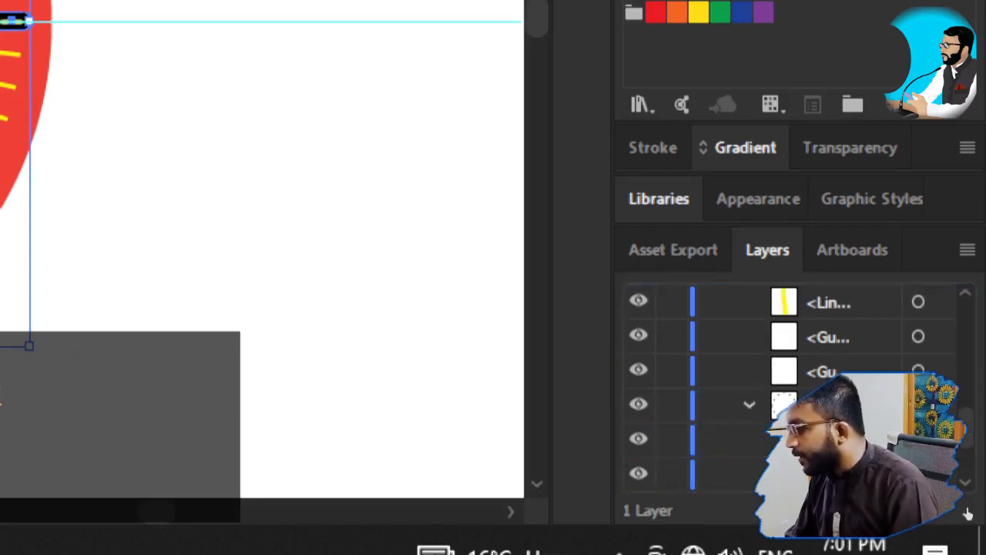
drag(965, 431, 965, 433)
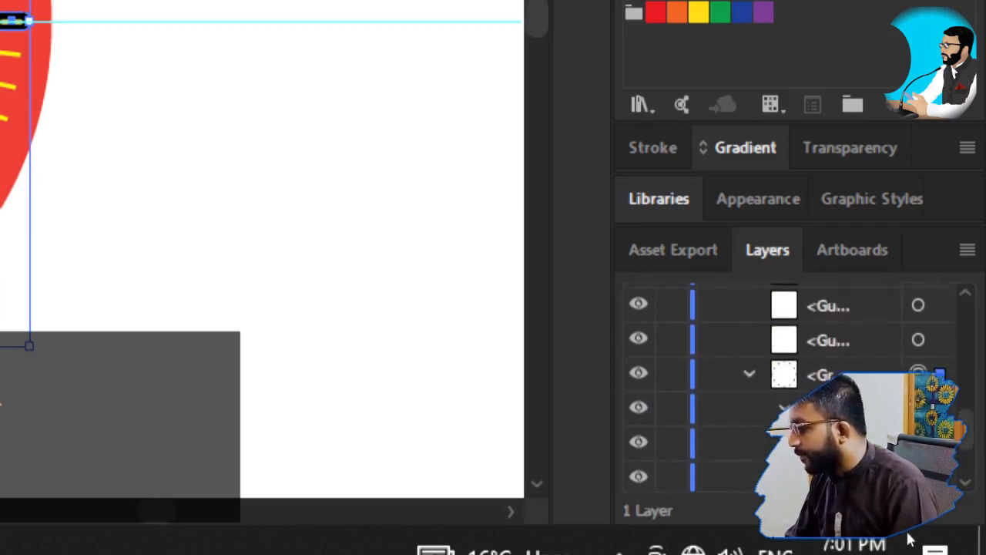
click(947, 441)
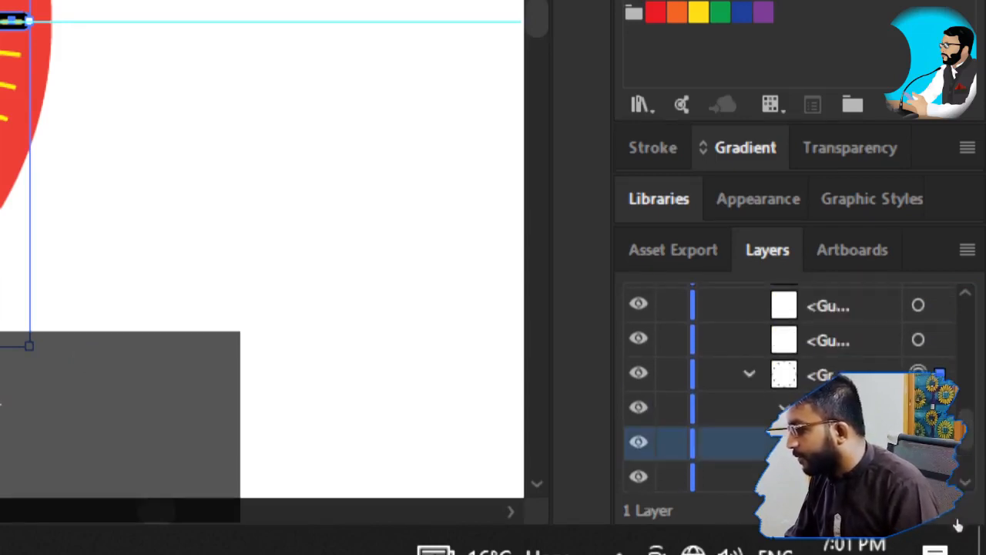
drag(966, 432, 966, 439)
click(876, 353)
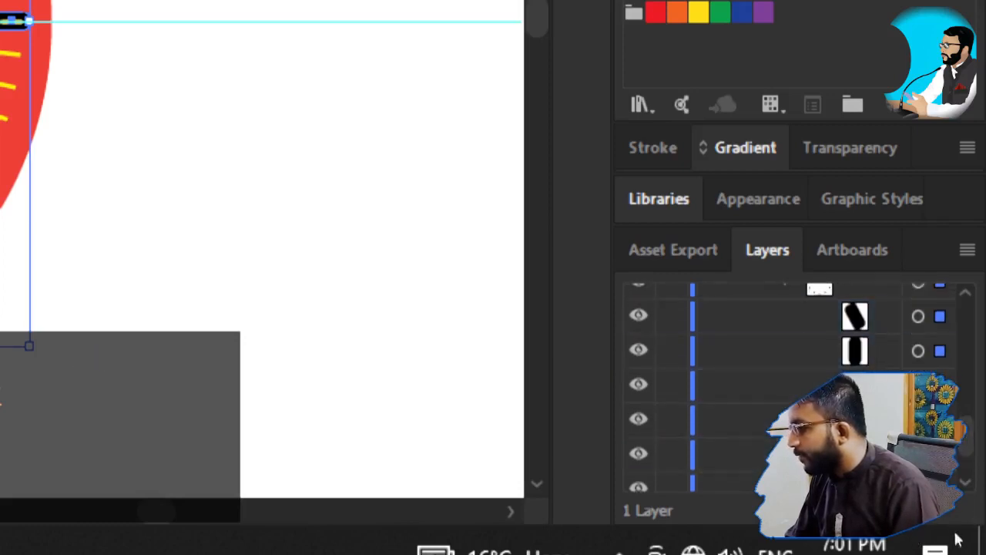
drag(968, 441, 968, 446)
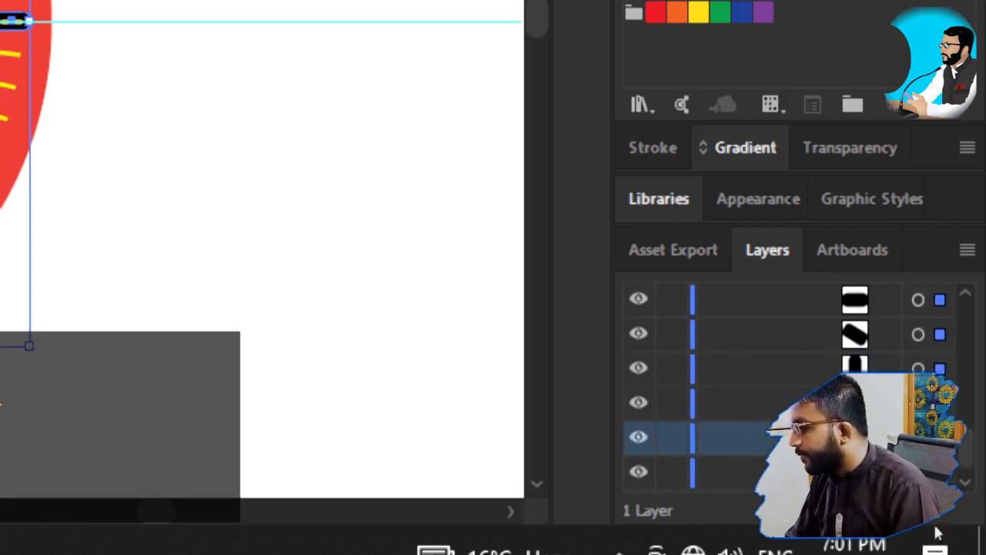
click(966, 475)
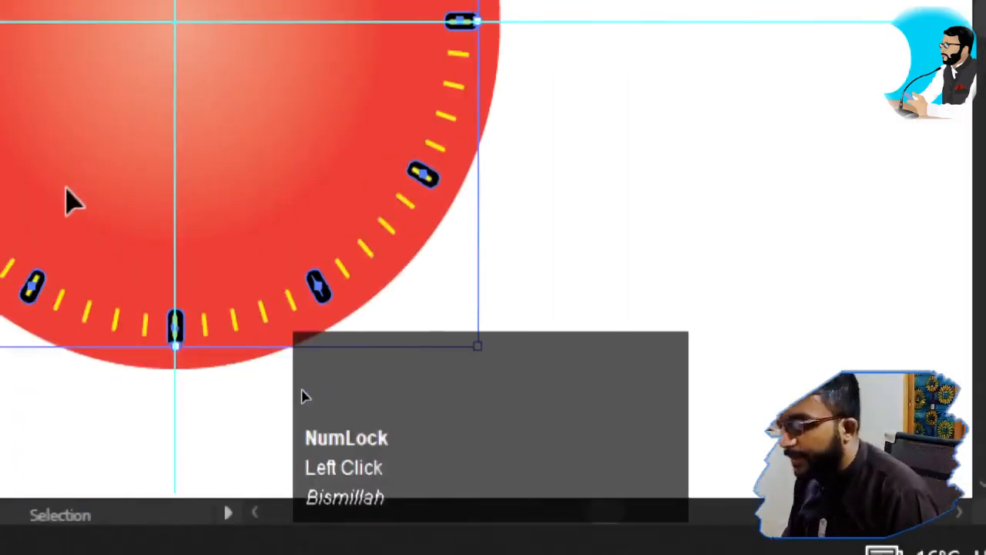
Check the Arrange options for the whole hour-mark group again and dismiss them without restacking anything
key(super+minus)
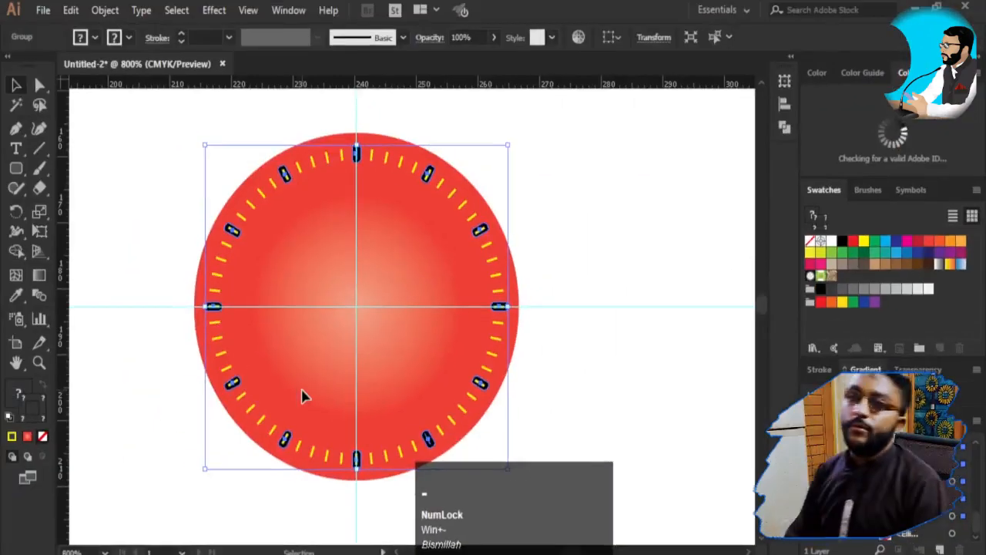
right_click(358, 148)
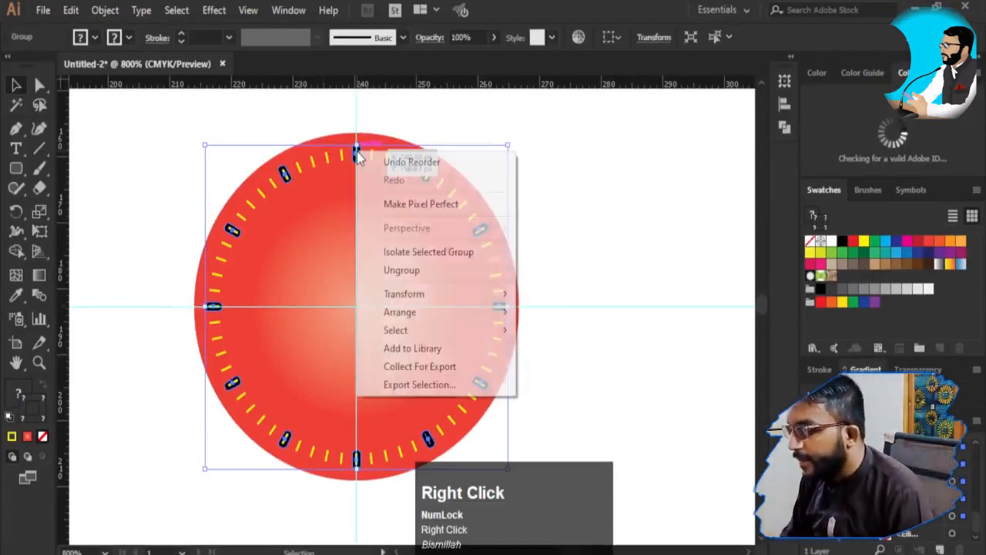
mouse_move(503, 318)
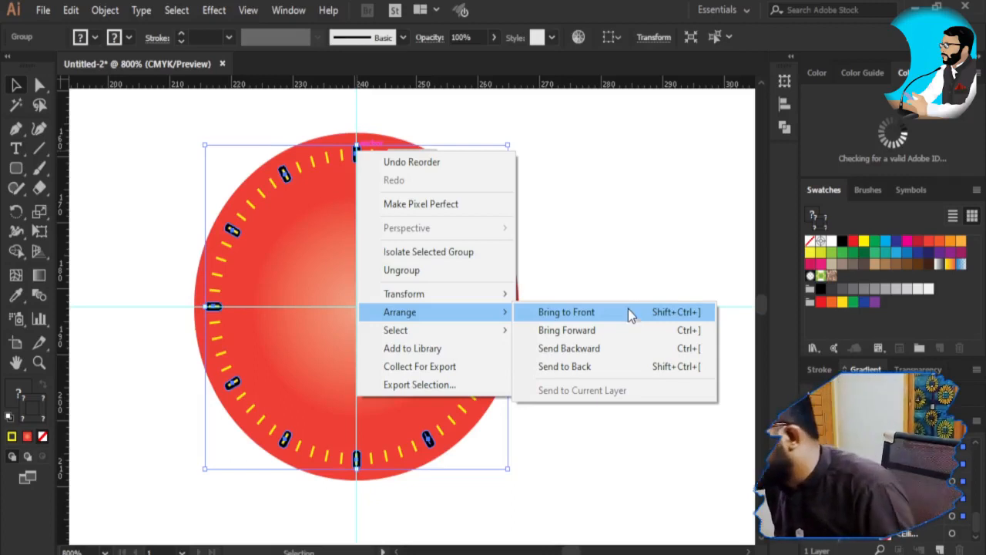
click(603, 236)
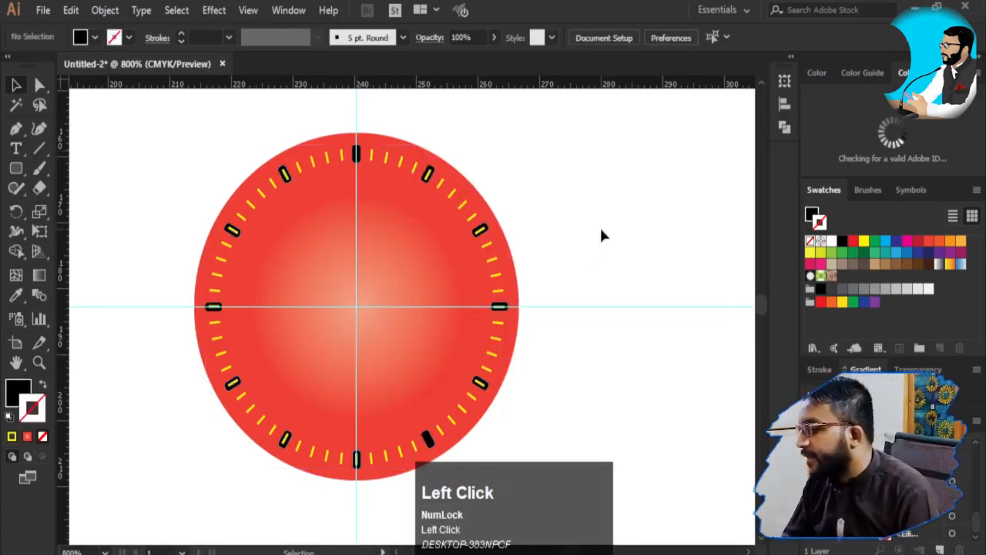
click(356, 154)
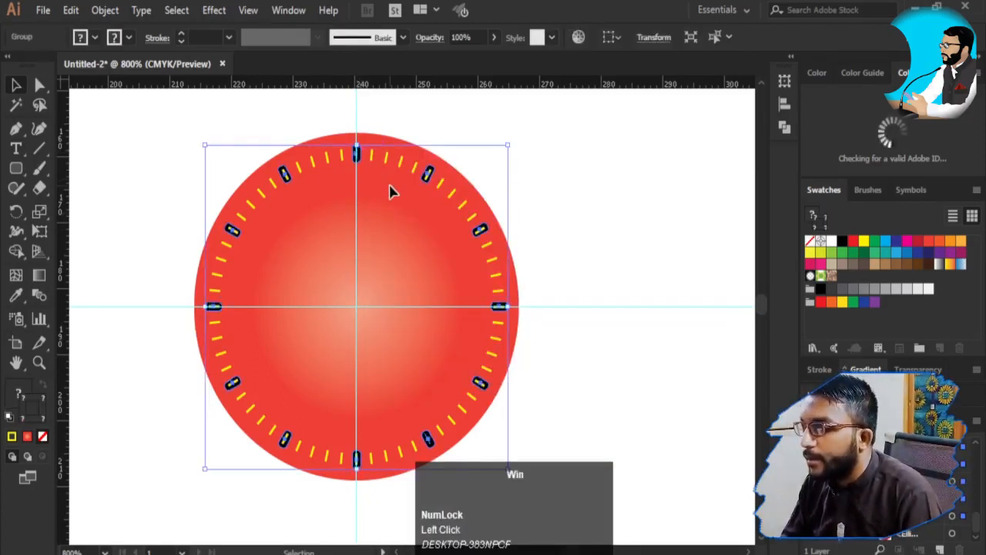
right_click(365, 154)
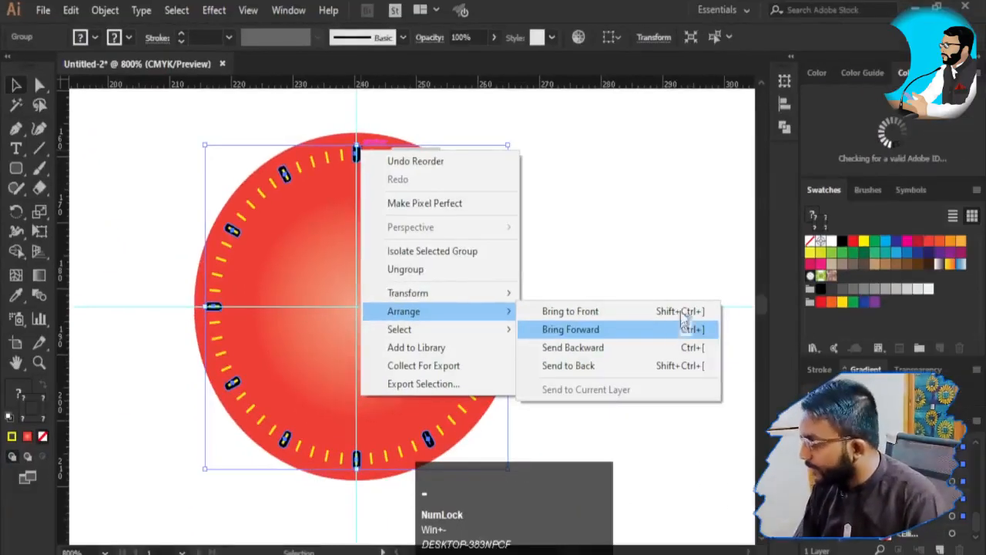
click(863, 350)
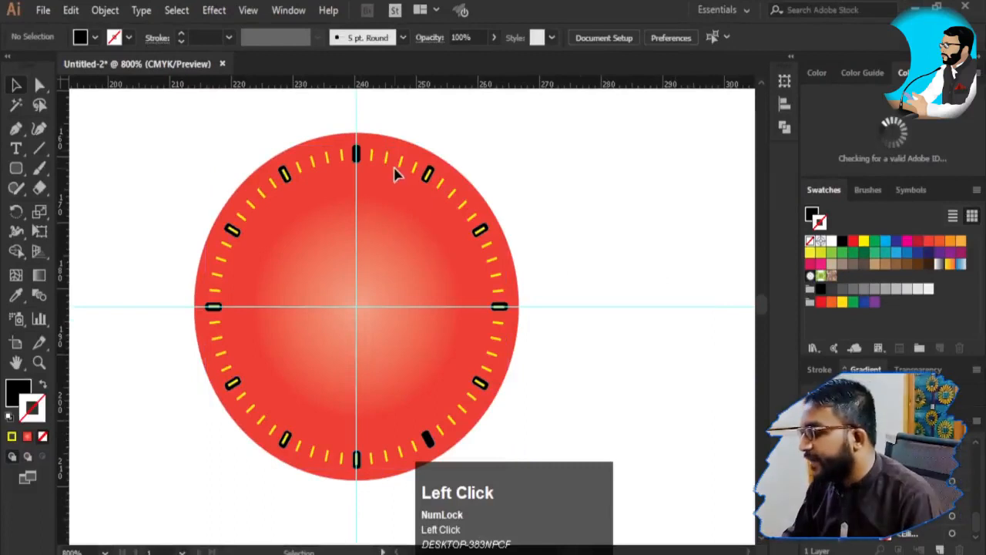
Bring the hour-mark group in front of the yellow minute ticks and deselect it
click(357, 152)
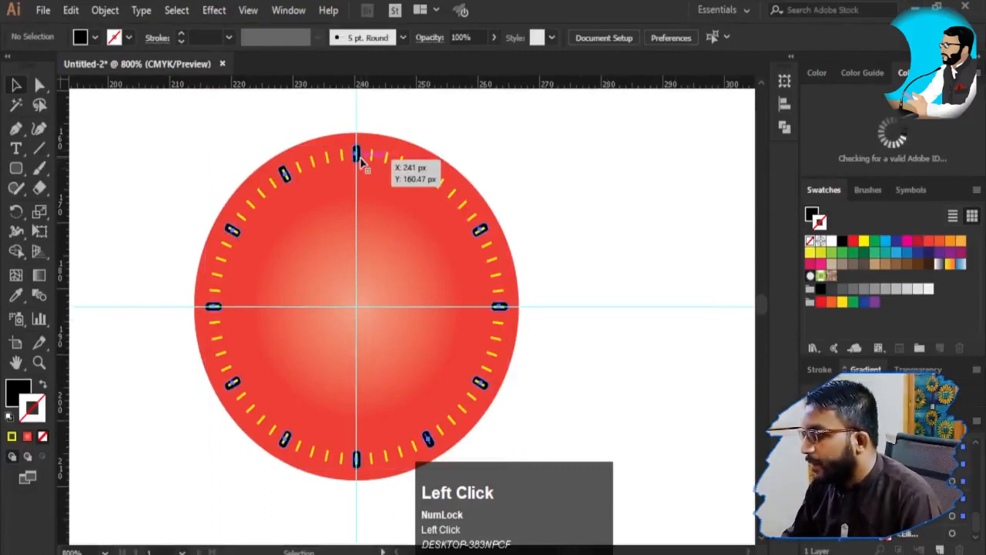
ctrl+click(471, 223)
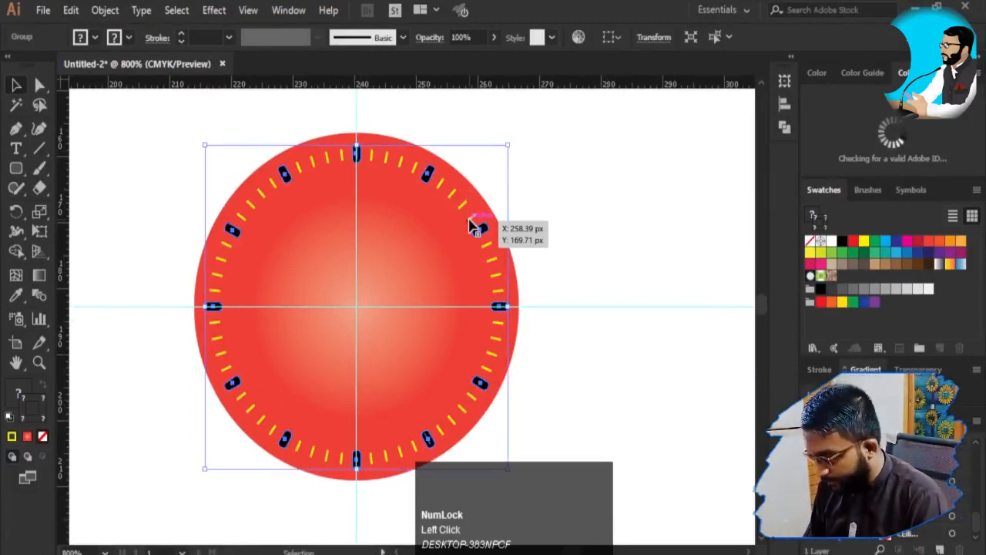
click(631, 238)
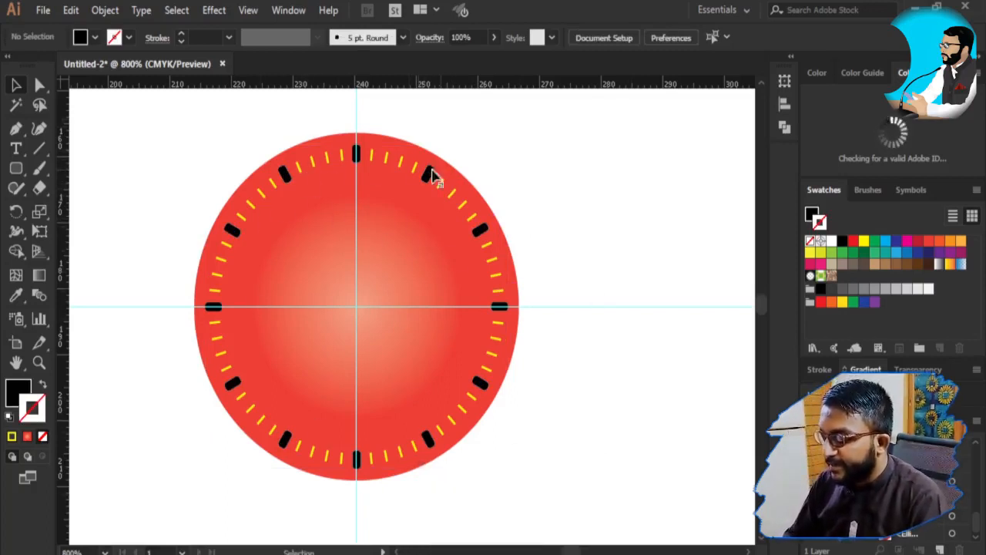
Select the yellow minute ticks and guides without the black hour marks, and group them
click(402, 162)
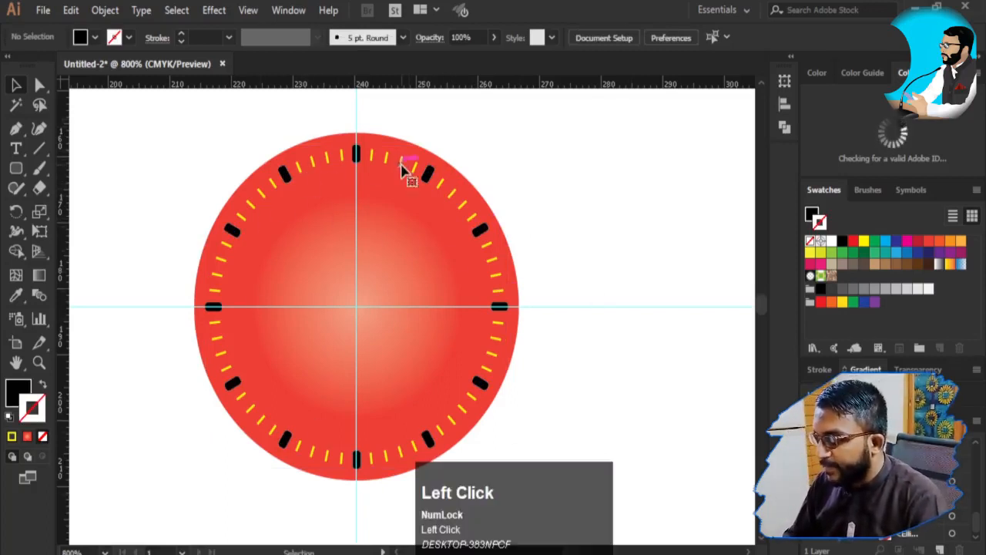
click(355, 158)
drag(215, 197, 581, 468)
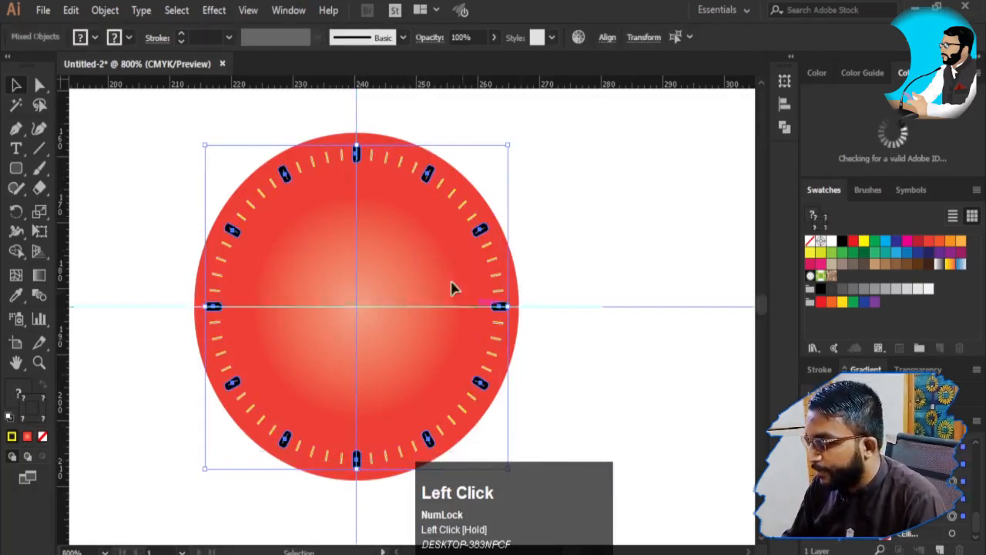
shift+click(431, 178)
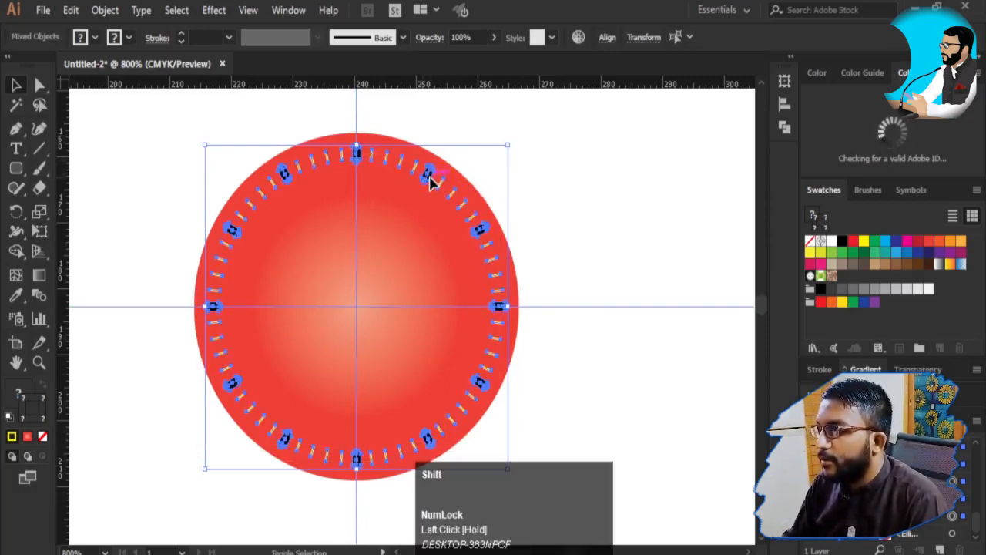
click(431, 179)
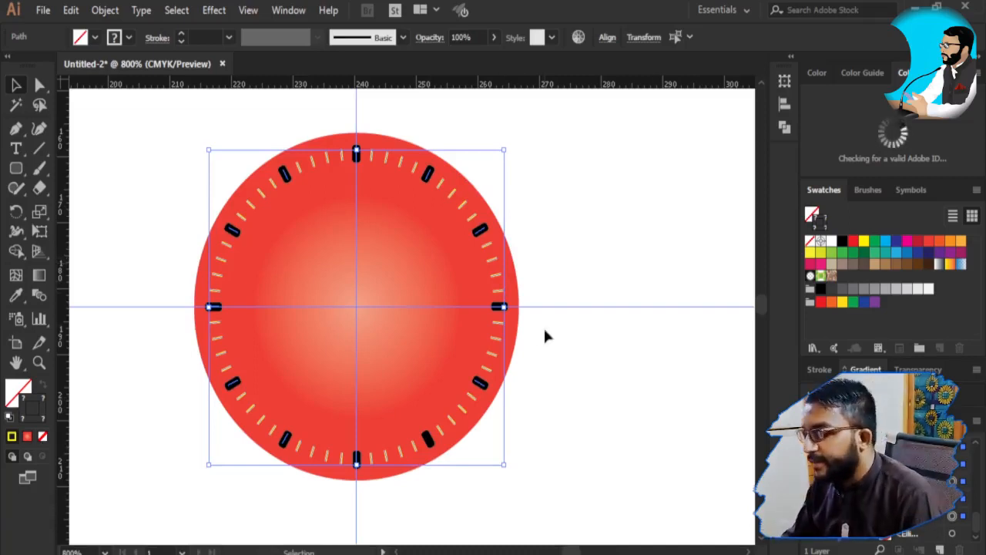
key(ctrl+g)
Try deleting the group of yellow ticks and guides, undo the deletion and clear the selection
key(Delete)
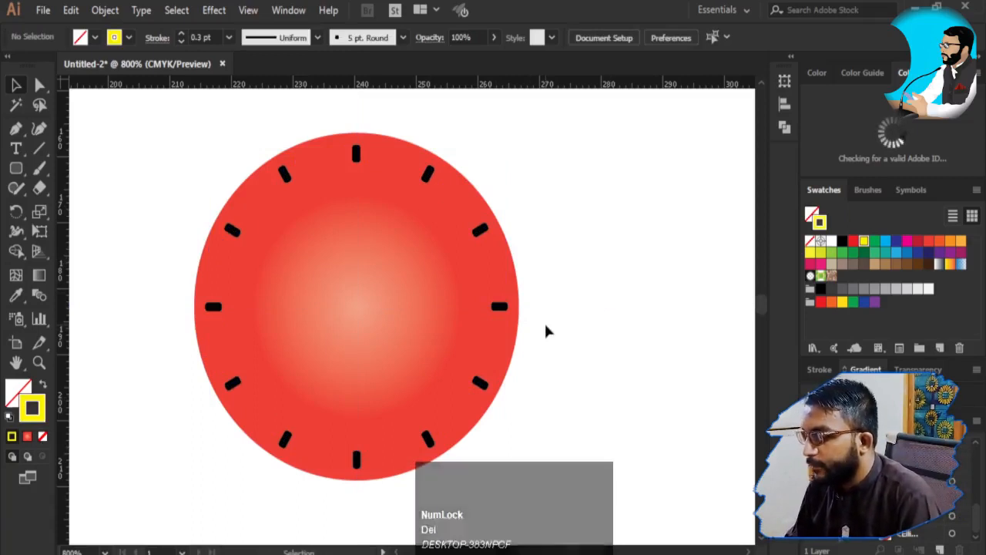
key(ctrl)
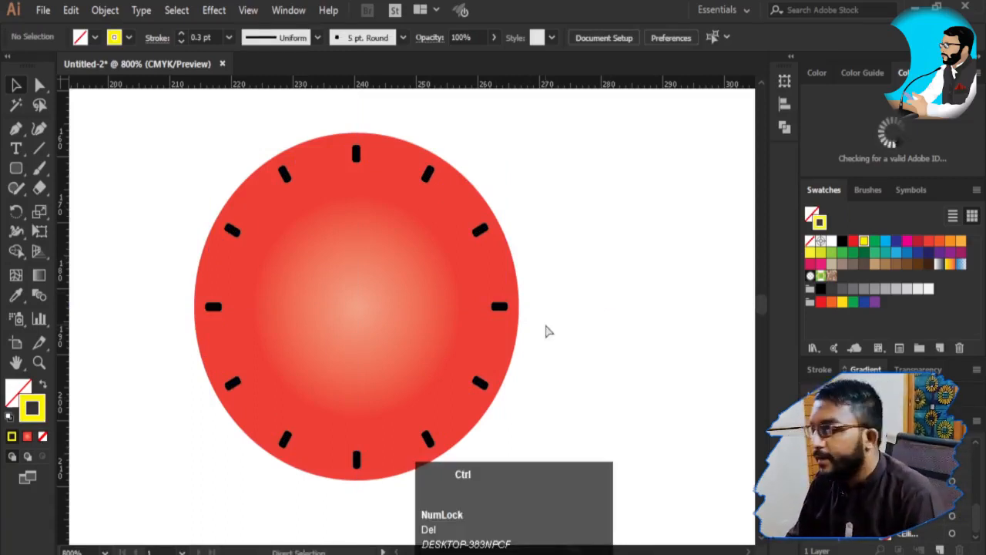
key(ctrl+z)
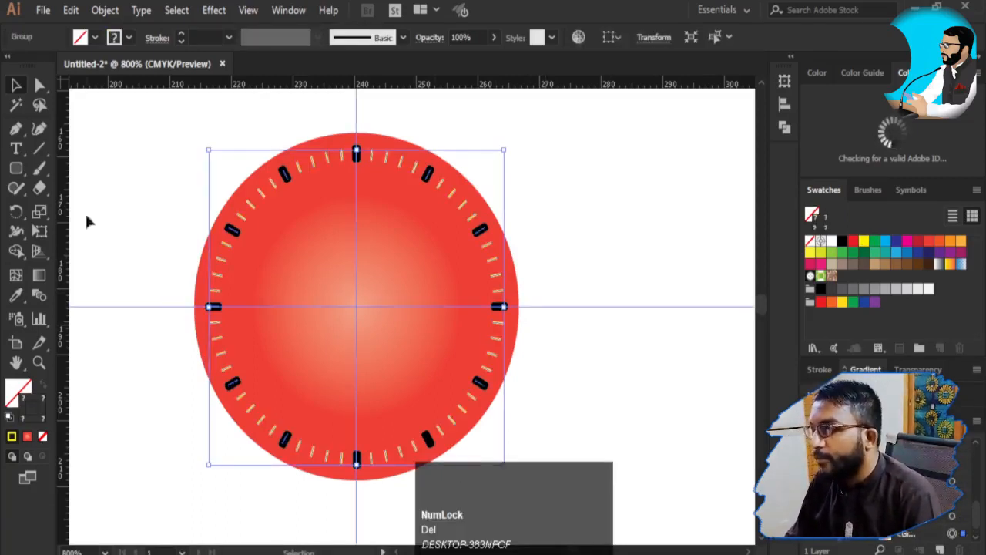
click(154, 174)
Pick out a single yellow tick near the upper hour marks with the Direct Selection tool, check the tool's variants and deselect
click(46, 86)
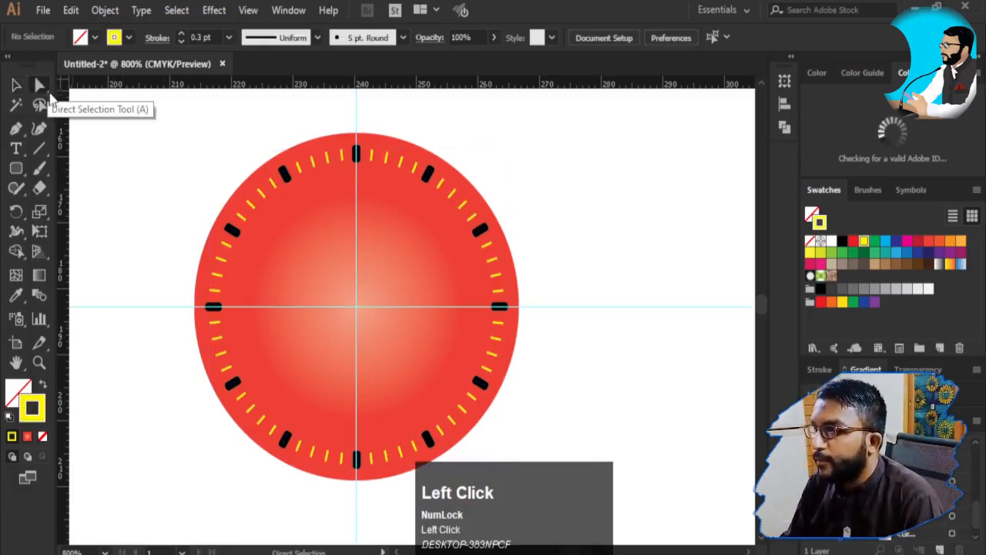
click(301, 176)
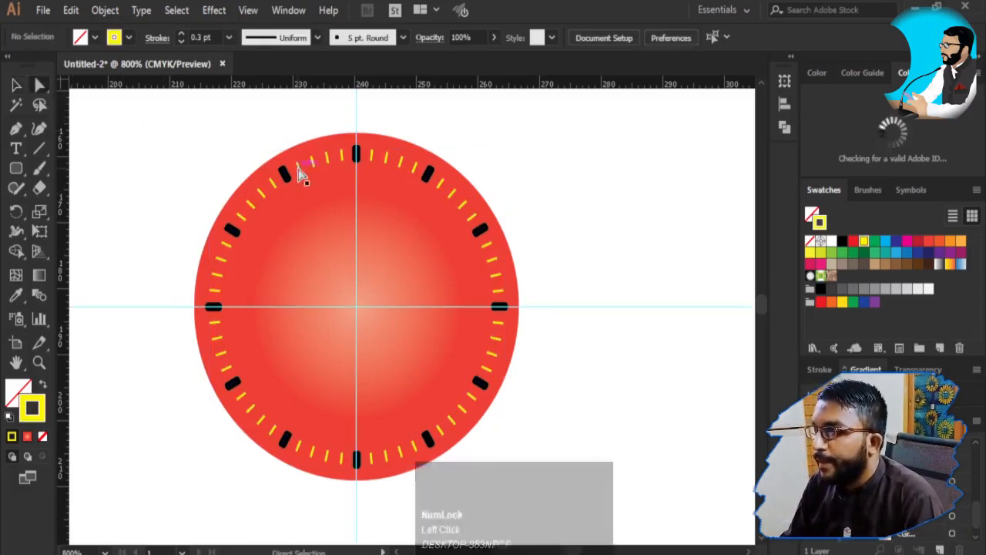
click(301, 174)
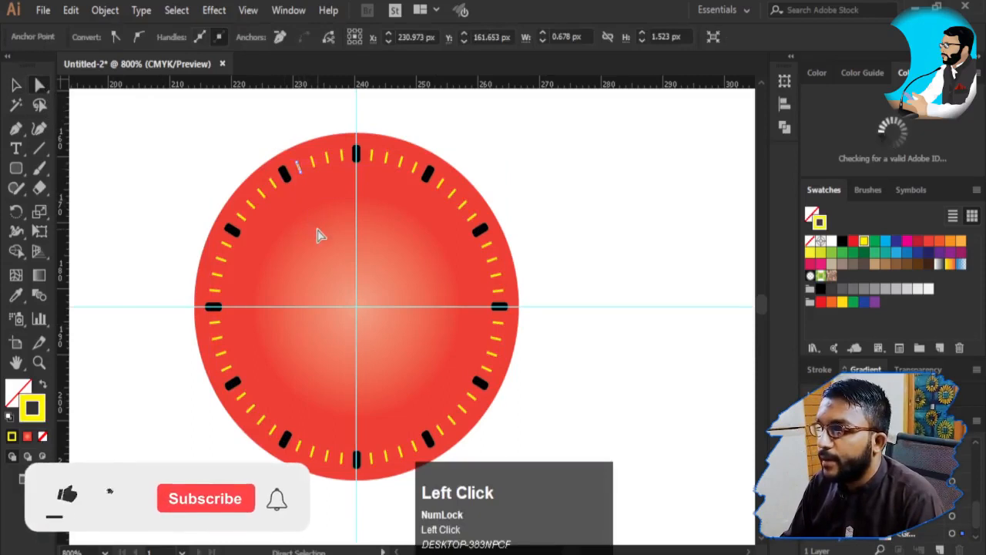
right_click(39, 85)
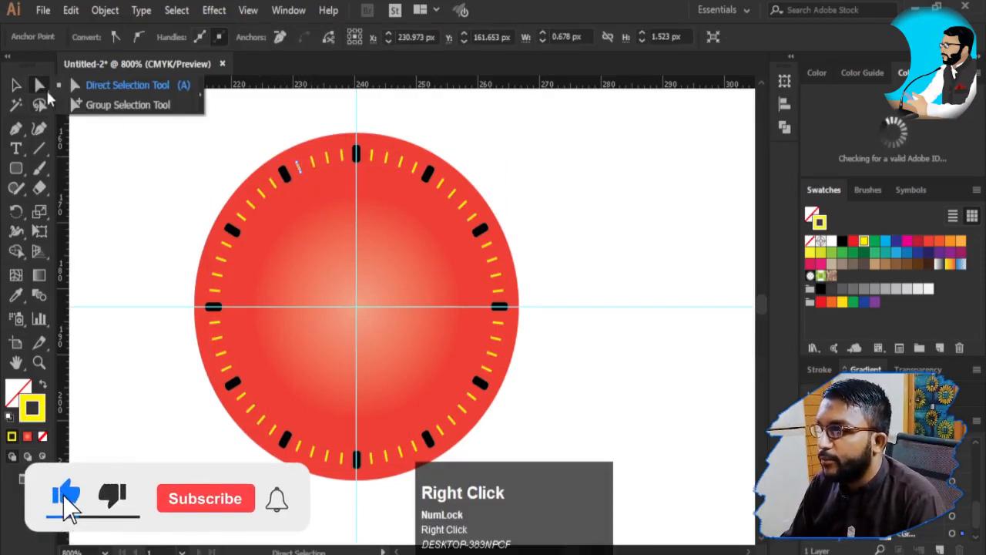
click(18, 90)
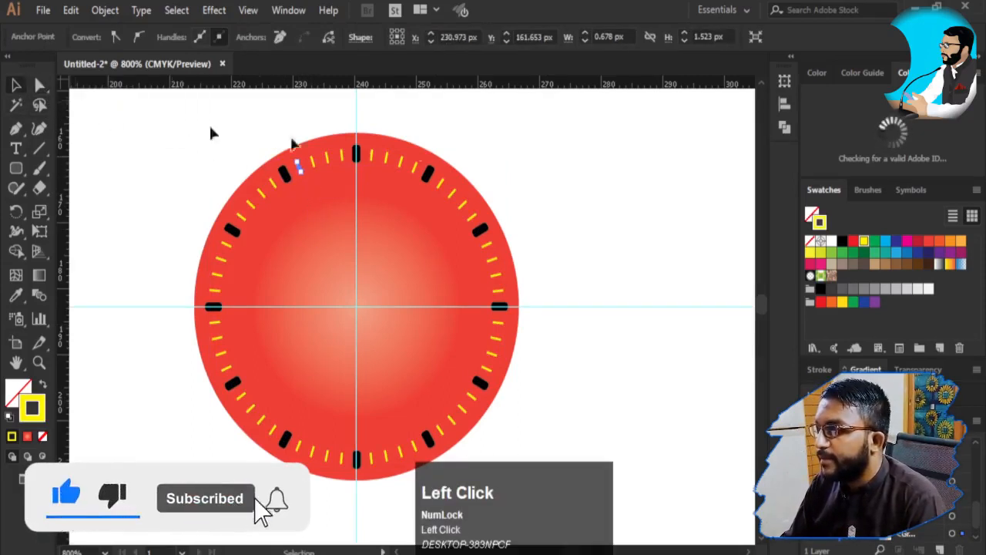
click(603, 187)
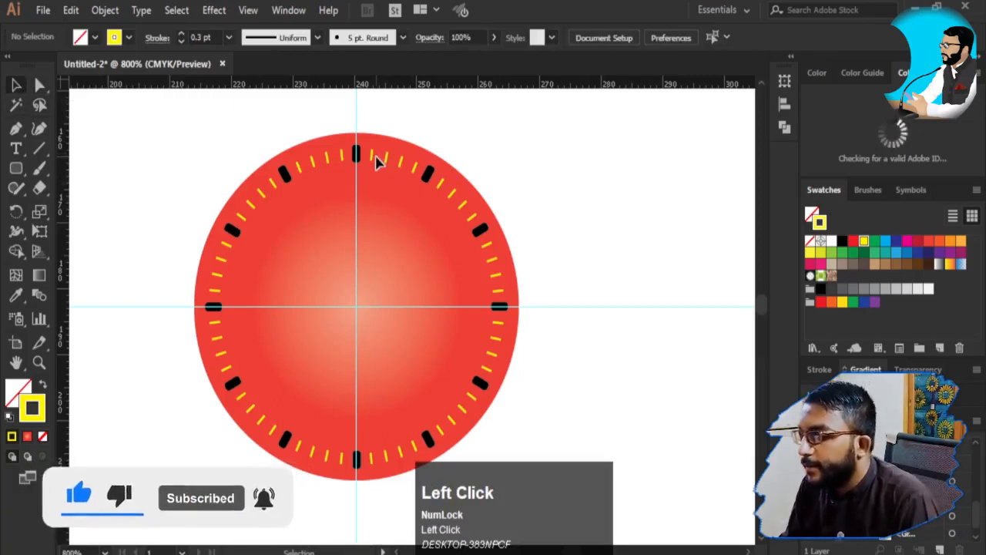
Draw a tall narrow rectangle without stroke beside the clock face and fill it with a grey-brown swatch
key(space)
drag(291, 282, 438, 237)
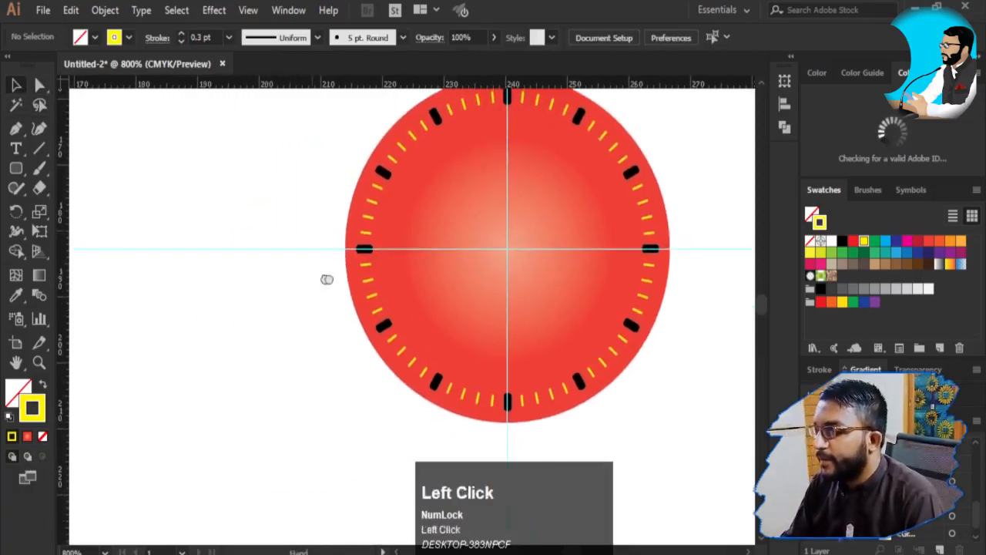
drag(325, 279, 349, 280)
right_click(14, 171)
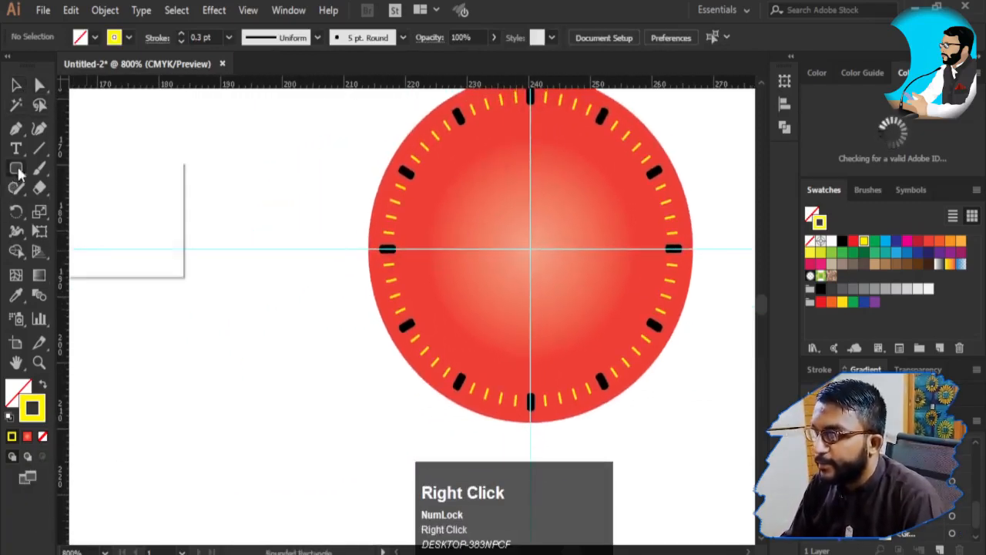
click(116, 168)
drag(169, 159, 210, 499)
click(15, 85)
click(43, 384)
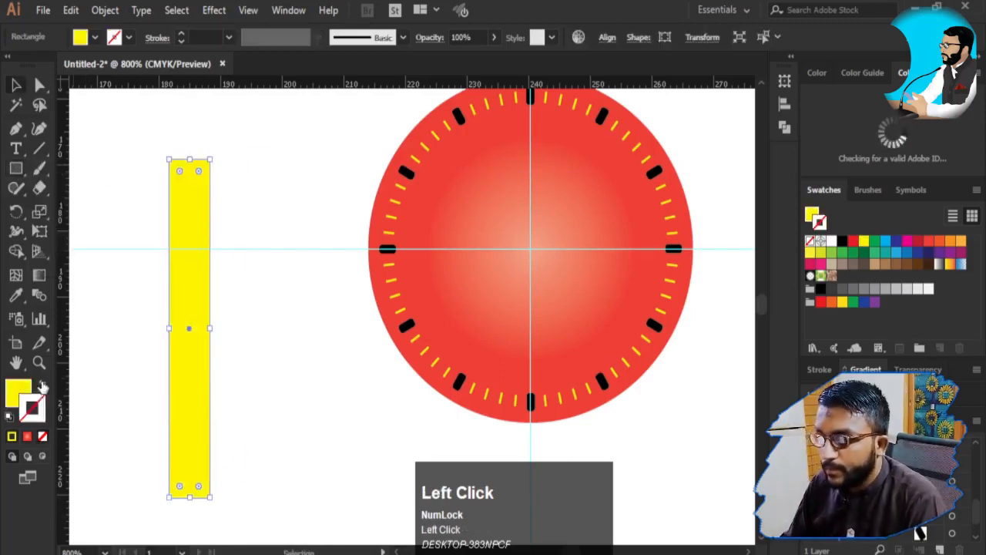
drag(189, 377, 272, 341)
click(853, 264)
Move the rectangle's top corner points inward so it tapers upward into a clock-hand shape
click(39, 86)
click(252, 123)
drag(255, 160, 277, 241)
drag(275, 204, 296, 206)
Draw a small rectangle under the tapered hand's base and widen it evenly on both sides to about 9.6 by 13.8 px
drag(291, 417, 296, 218)
drag(264, 329, 332, 370)
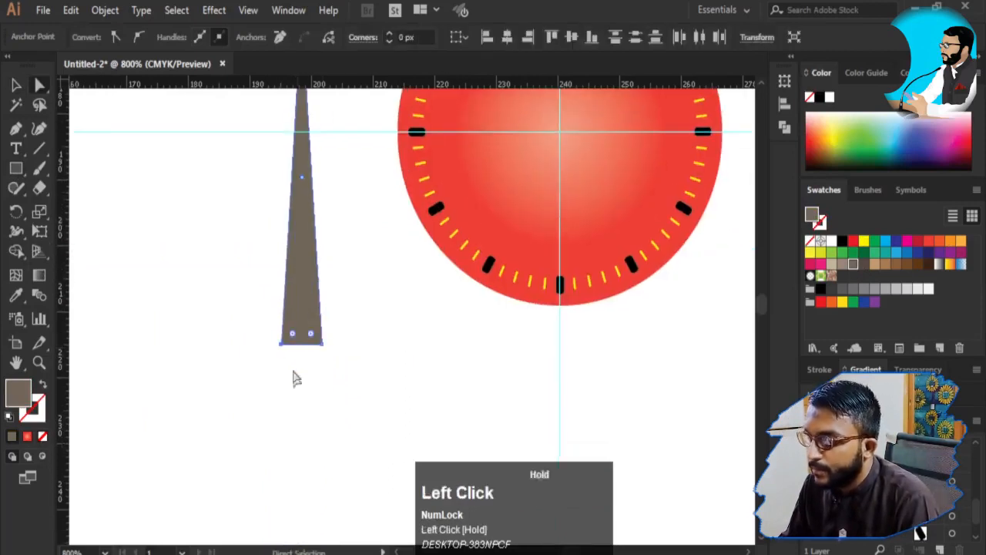
click(282, 344)
scroll(334, 354, down, 1)
click(301, 283)
click(258, 351)
click(15, 168)
drag(279, 290, 324, 381)
key(v)
drag(328, 332, 332, 334)
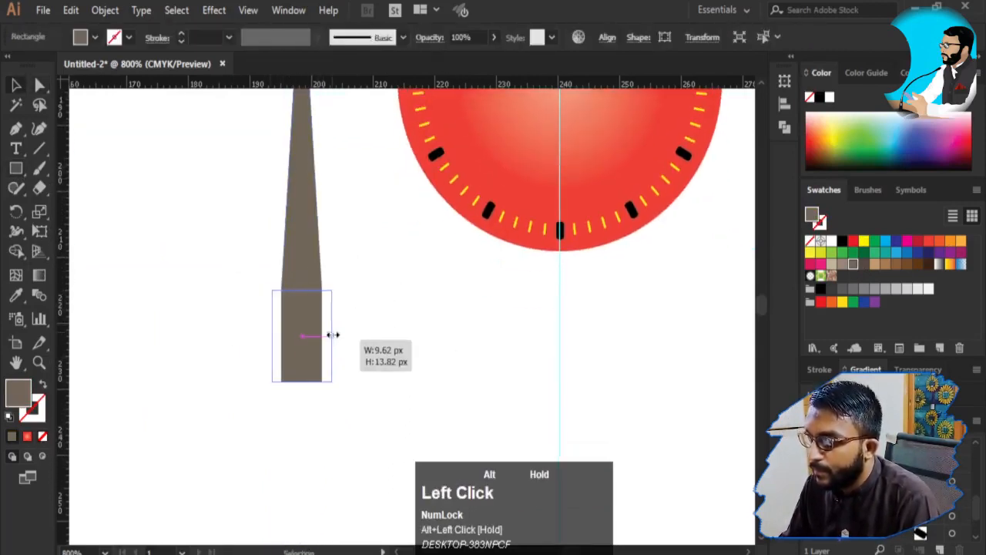
Undo the uniform rounding of the base rectangle, then fully round its bottom corners and slightly round its top corners
drag(284, 369, 322, 404)
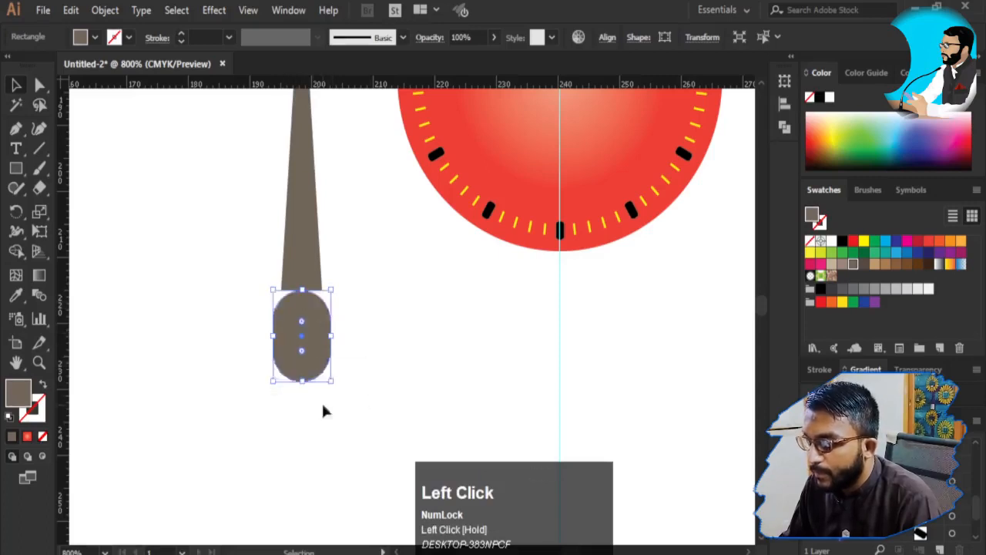
key(ctrl+z)
click(284, 369)
shift+click(317, 367)
drag(317, 370, 400, 332)
drag(288, 310, 290, 312)
click(260, 287)
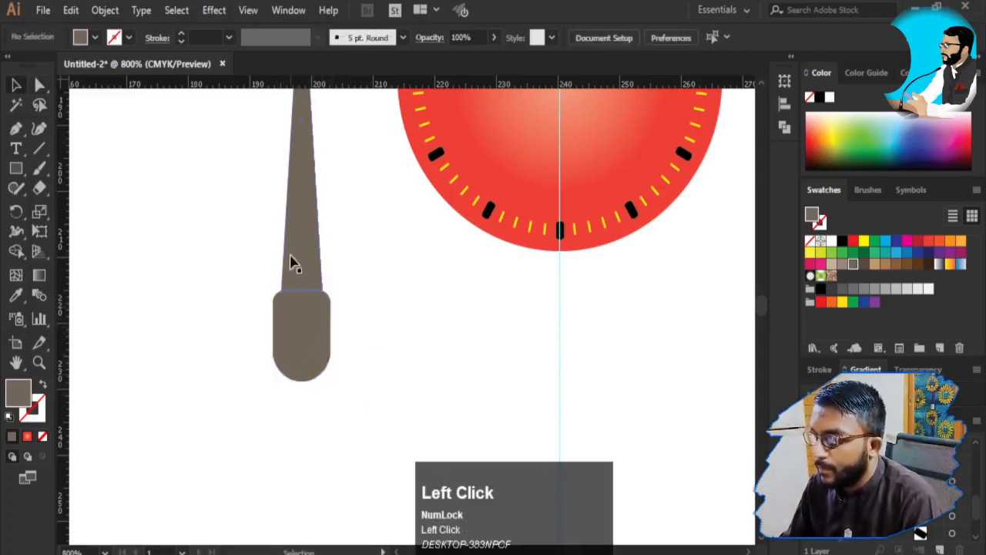
Scale the tapered hand and its rounded base down together and place them beside the clock face
click(290, 255)
drag(310, 225, 303, 364)
shift+click(297, 458)
drag(297, 459, 301, 278)
drag(307, 285, 551, 220)
key(space)
drag(544, 273, 464, 340)
drag(478, 295, 215, 336)
key(z)
click(193, 310)
click(447, 324)
key(v)
click(429, 341)
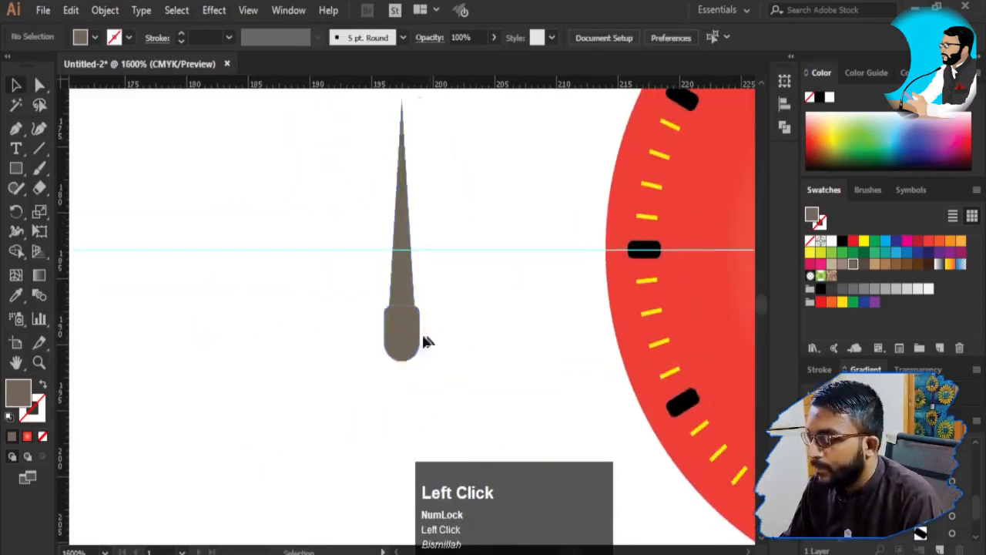
Adjust the width of the hand's rounded base symmetrically from its center and deselect it
click(414, 337)
mouse_move(420, 333)
mouse_down()
mouse_move(397, 335)
mouse_move(422, 332)
mouse_up()
click(441, 319)
click(413, 334)
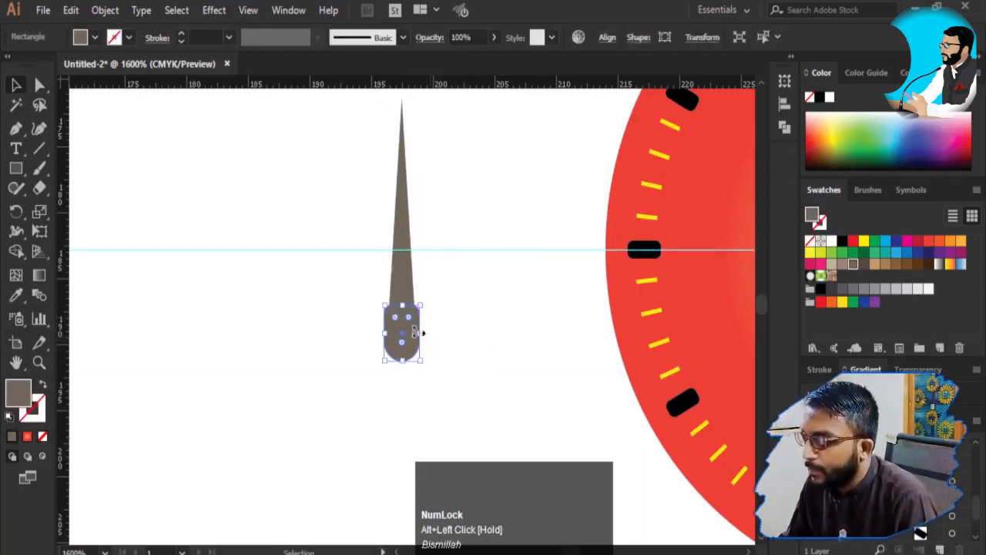
drag(353, 284, 405, 325)
drag(404, 278, 378, 363)
click(420, 327)
Add an anchor point on each edge of the tapered path just below its tip with the Curvature tool
click(376, 291)
key(a)
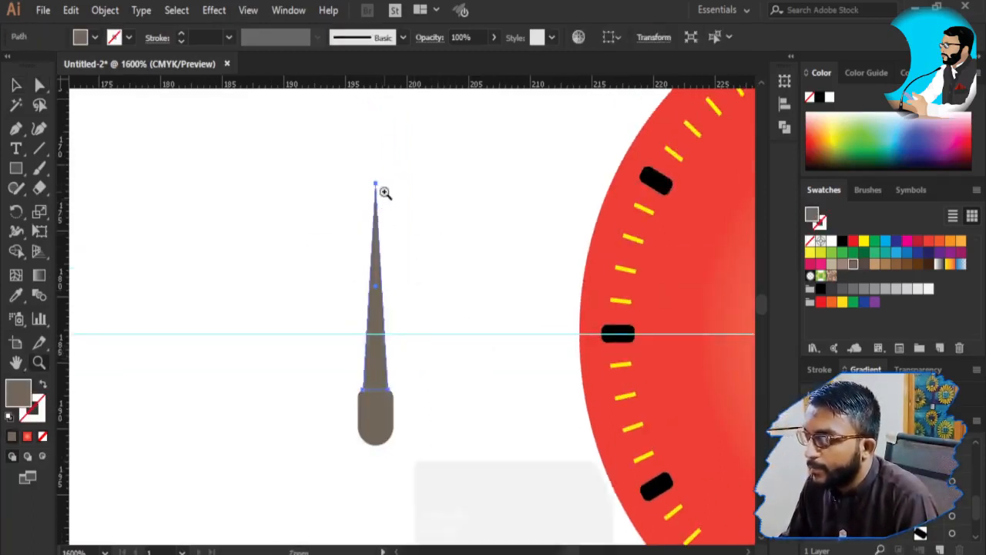
click(382, 191)
drag(382, 316, 368, 185)
drag(359, 75, 359, 77)
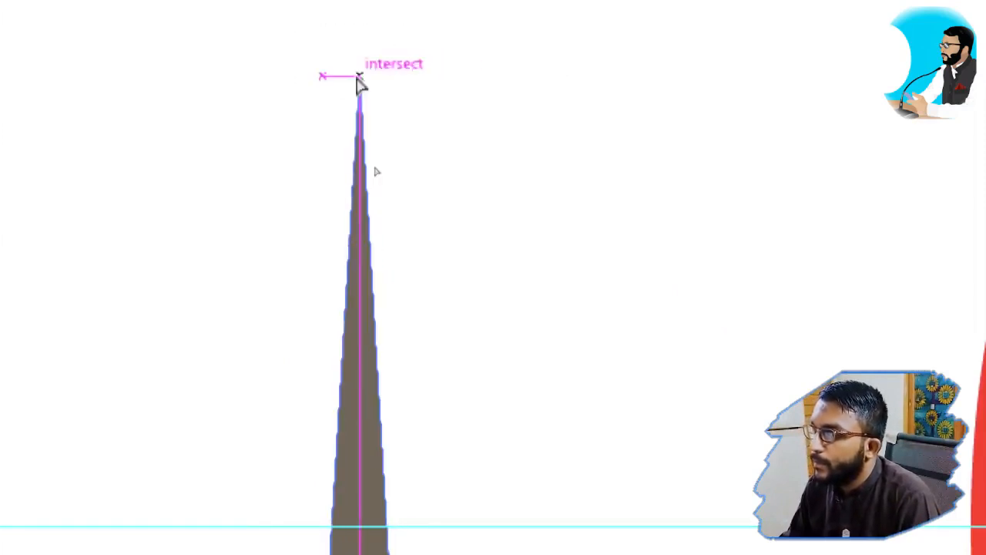
key(shift+grave)
drag(381, 348, 205, 329)
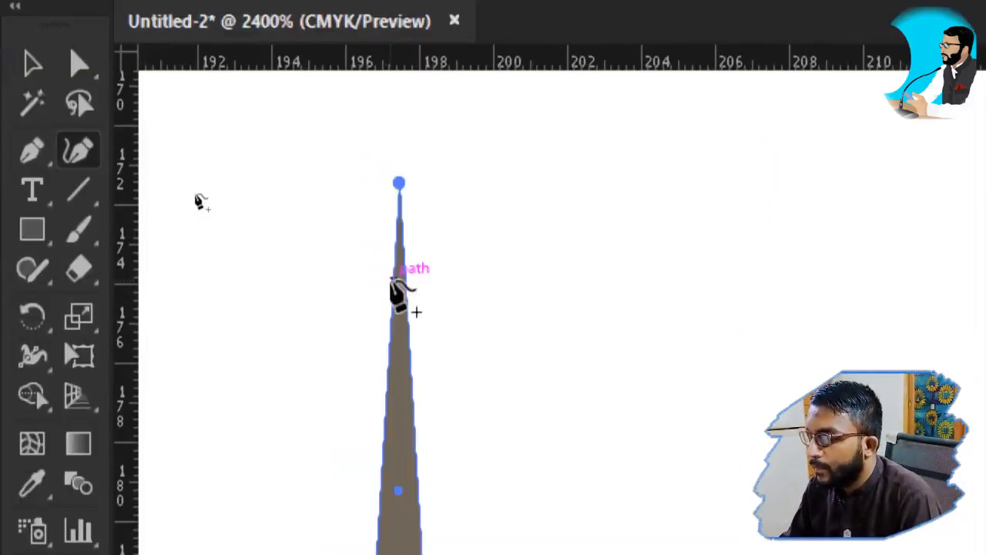
click(396, 277)
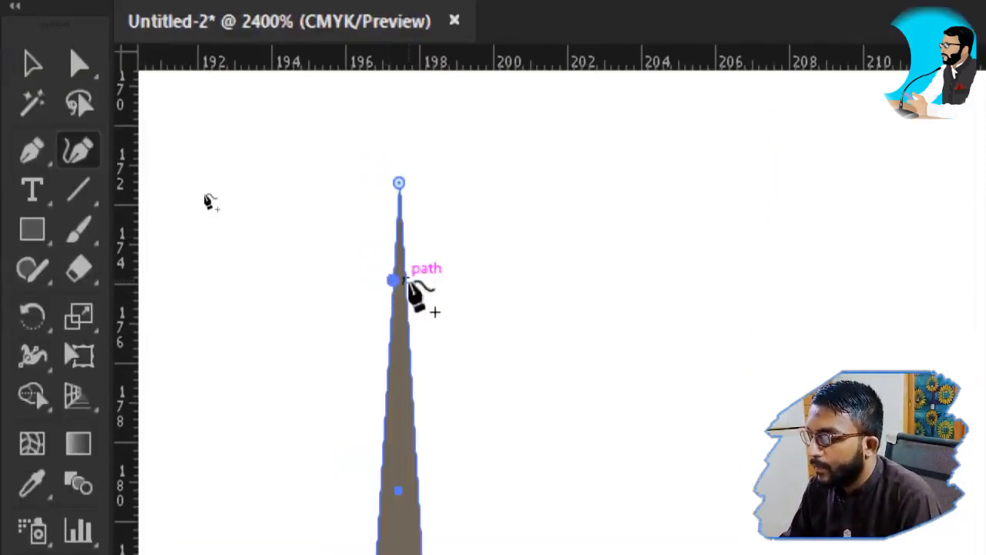
Move the two added anchor points outward to form a broader blade with a short pointed tip
key(a)
mouse_move(397, 278)
mouse_down()
mouse_move(436, 282)
mouse_move(383, 286)
mouse_up()
click(394, 283)
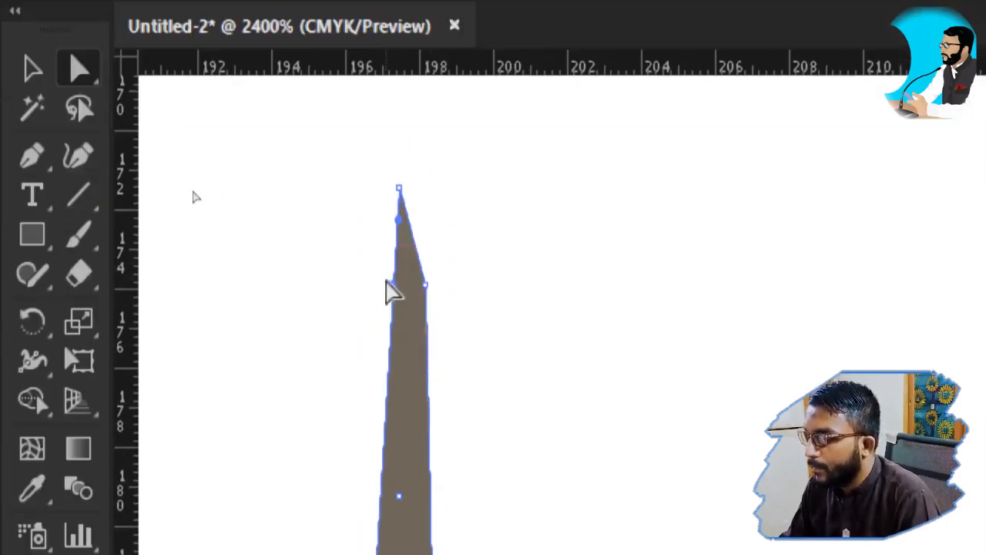
mouse_move(388, 288)
mouse_down()
mouse_move(377, 286)
mouse_move(390, 291)
mouse_up()
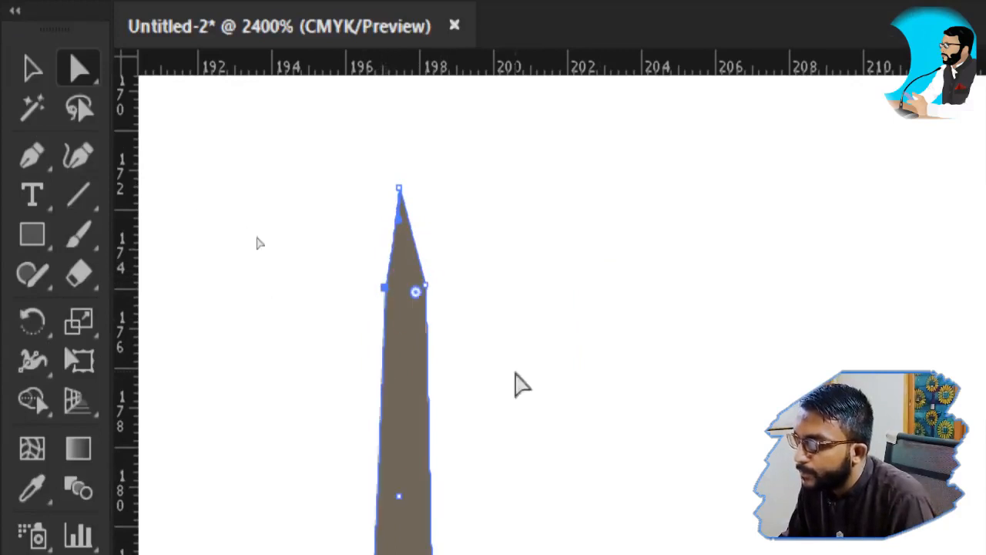
drag(326, 231, 478, 320)
click(476, 314)
key(super+minus)
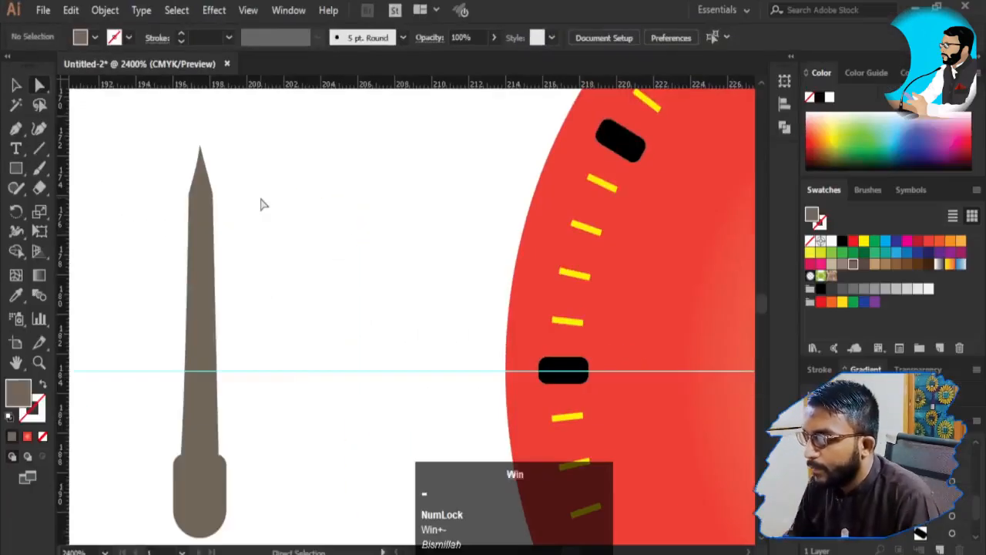
Select the finished hand with its base and place a duplicate beside it
key(v)
drag(262, 205, 115, 535)
drag(188, 471, 336, 420)
drag(336, 420, 195, 324)
Paste a copy of the first hand's blade in front, shrink it inside the blade, fill it white and nudge it down
click(198, 420)
click(197, 338)
key(ctrl+c)
key(ctrl+f)
key(Down)
key(Down)
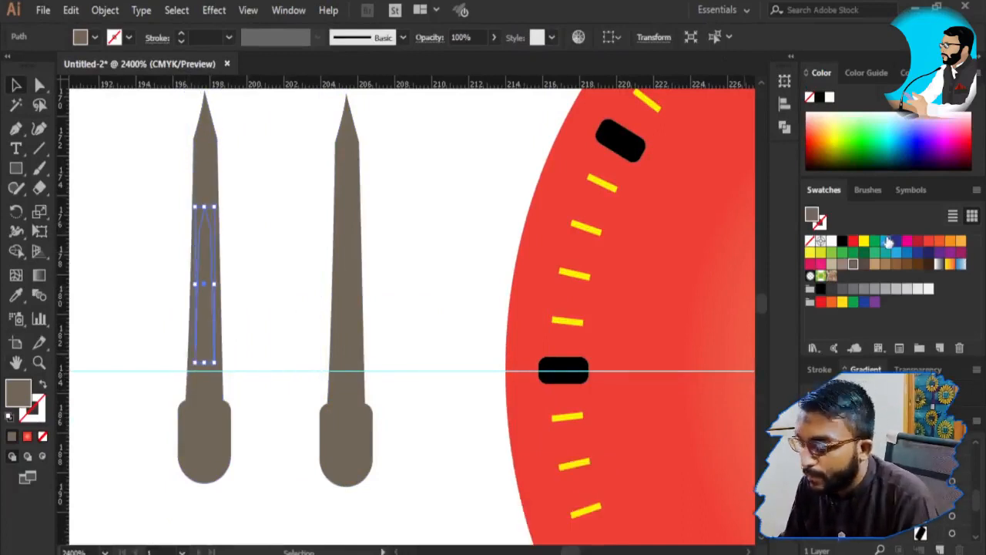
click(832, 241)
key(Down)
Duplicate the white inner shape onto the second hand's blade
drag(292, 328, 163, 462)
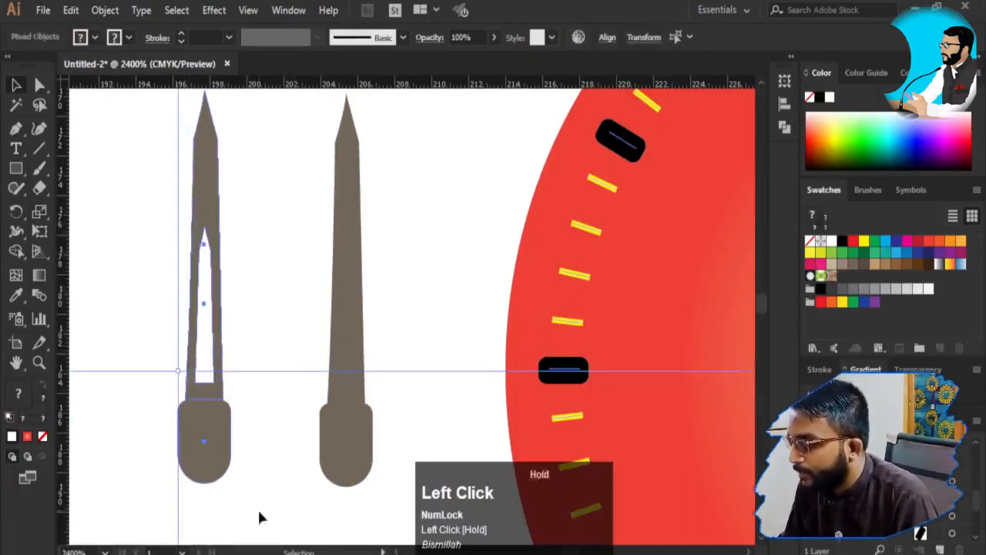
drag(260, 517, 396, 300)
drag(216, 224, 223, 263)
drag(210, 366, 394, 482)
Fill the second hand's inner shape with yellow and the first hand's inner shape with black
click(374, 375)
click(355, 373)
click(863, 241)
click(212, 370)
click(842, 241)
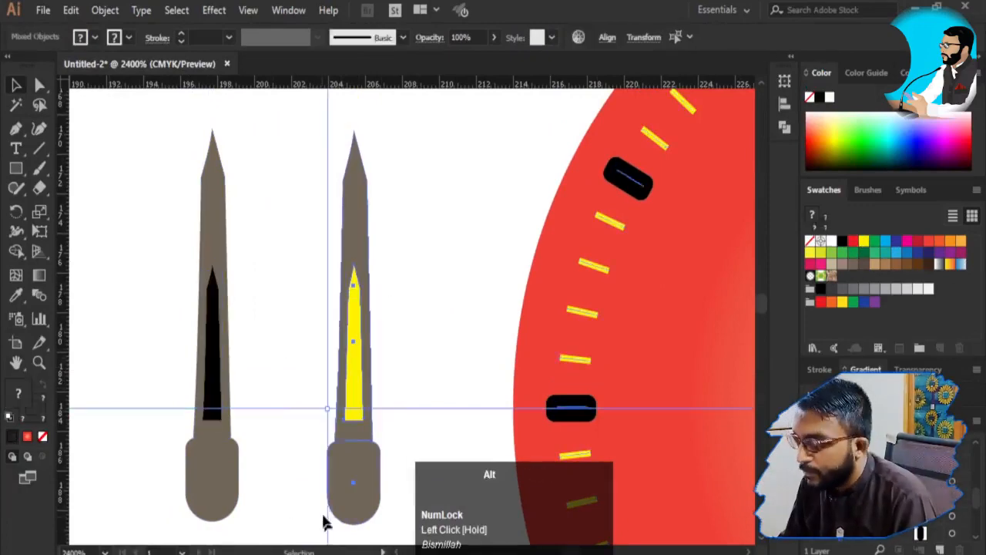
Select only the parts of the yellow-insert hand, leaving out the guides and ticks, and scale the hand down
drag(433, 422, 302, 528)
shift+click(354, 378)
drag(328, 132, 335, 189)
key(z)
click(423, 294)
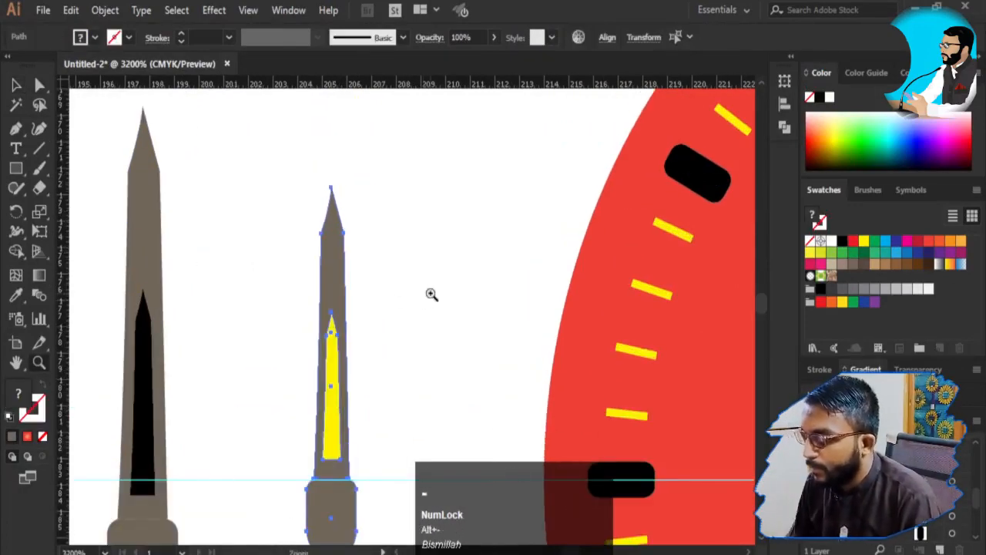
alt+click(430, 293)
alt+click(430, 293)
alt+click(430, 294)
drag(430, 293, 316, 197)
Group the yellow-insert hand, place its base at the clock's center pointing to twelve, enlarge it and nudge it up
key(v)
key(ctrl+g)
drag(242, 327, 564, 318)
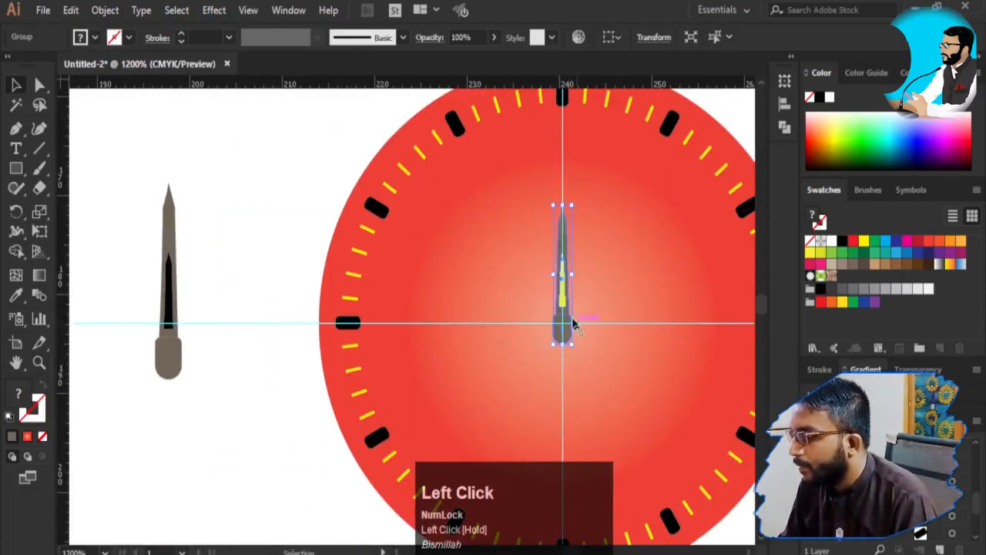
drag(553, 205, 550, 162)
key(Up)
key(Up)
Group the parts of the black-insert hand without the guides and ticks and place it upright on the clock's center
drag(146, 265, 257, 407)
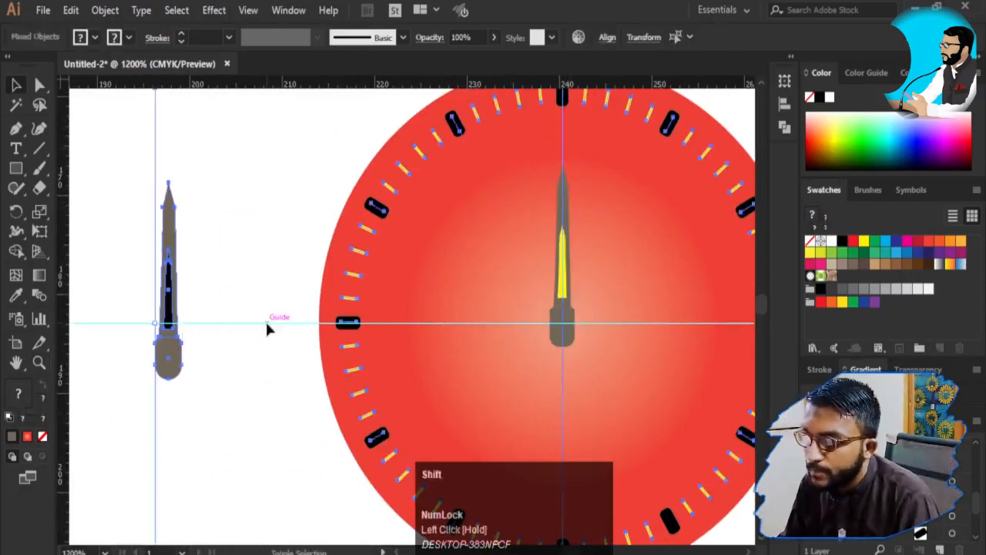
shift+click(267, 324)
key(ctrl+g)
drag(165, 345, 560, 330)
key(Up)
key(Up)
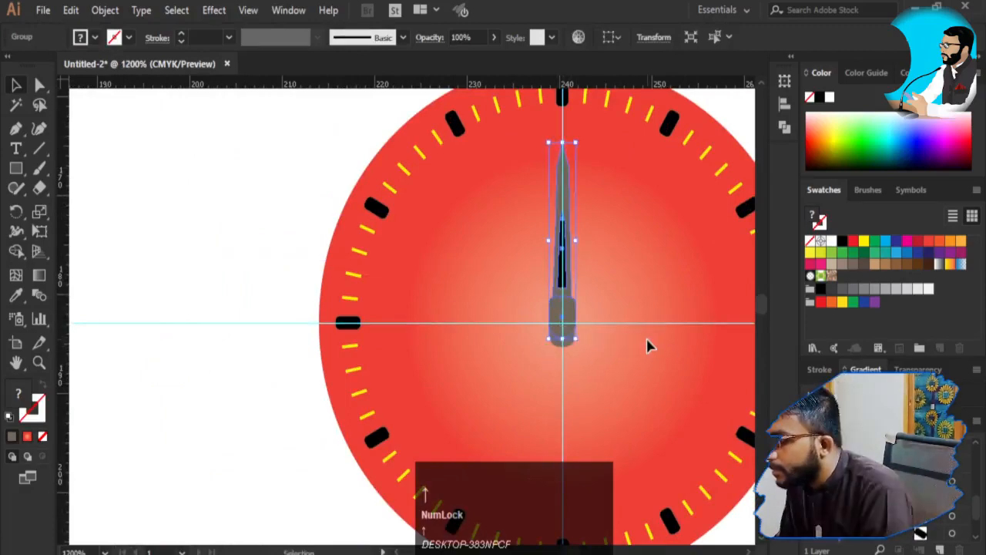
key(Down)
Rotate the black-insert hand about its base toward the one o'clock mark and shift it back onto the center
key(r)
click(562, 348)
drag(563, 219, 635, 243)
scroll(625, 314, up, 1)
drag(603, 377, 452, 365)
key(v)
drag(419, 314, 402, 315)
drag(387, 337, 388, 329)
click(478, 352)
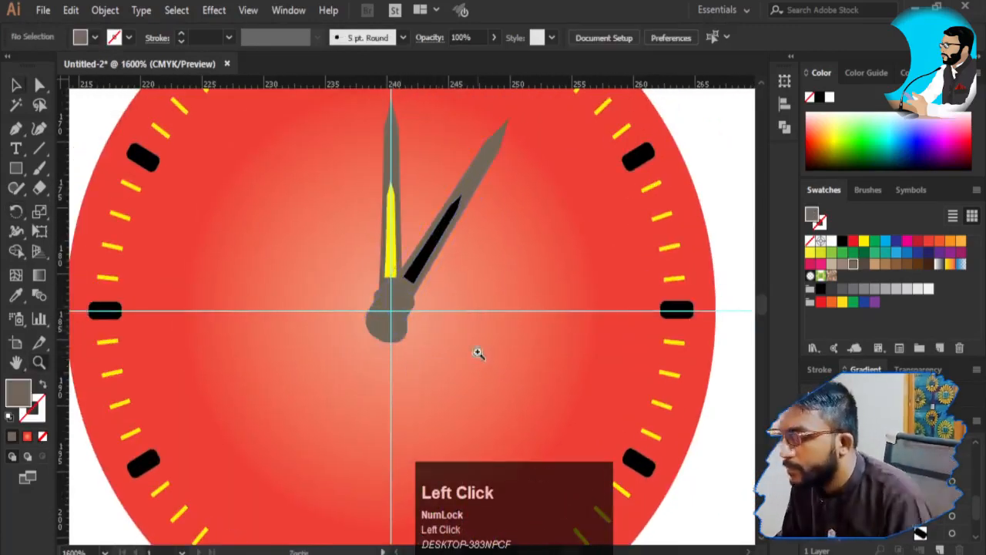
Enlarge the rotated black-insert hand slightly and check its base against the center guides
scroll(478, 352, down, 1)
drag(440, 270, 414, 331)
scroll(413, 330, up, 1)
click(416, 304)
drag(476, 168, 478, 151)
click(419, 231)
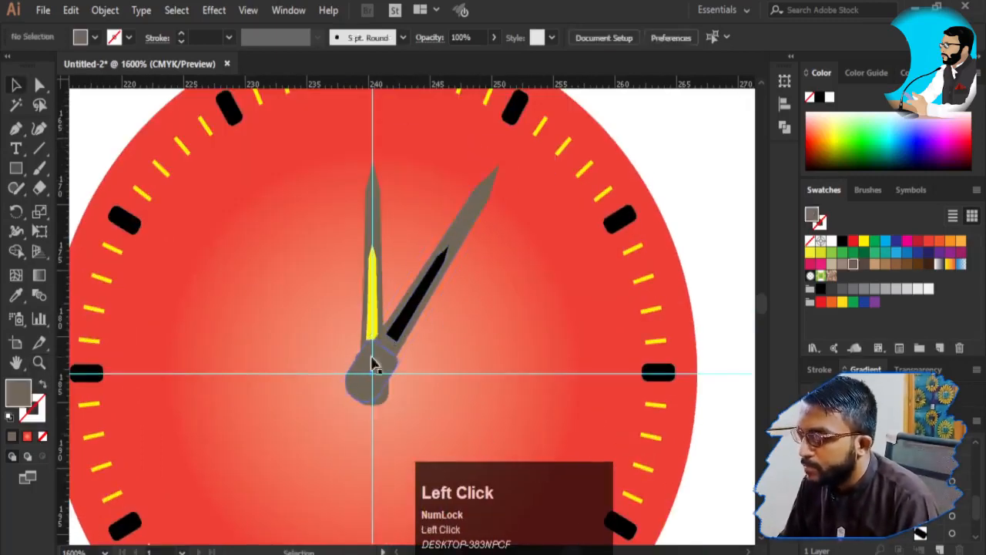
click(372, 362)
Duplicate a hand to the empty area beside the clock face and narrow it into a thin second hand
scroll(350, 416, down, 2)
drag(346, 445, 410, 473)
click(334, 214)
click(531, 226)
drag(532, 225, 413, 449)
scroll(337, 312, up, 1)
click(362, 312)
click(336, 314)
click(347, 291)
scroll(362, 299, up, 1)
Isolate the thin hand's group, delete its inner shape and fill the remaining parts with red
double_click(363, 311)
key(Delete)
click(853, 241)
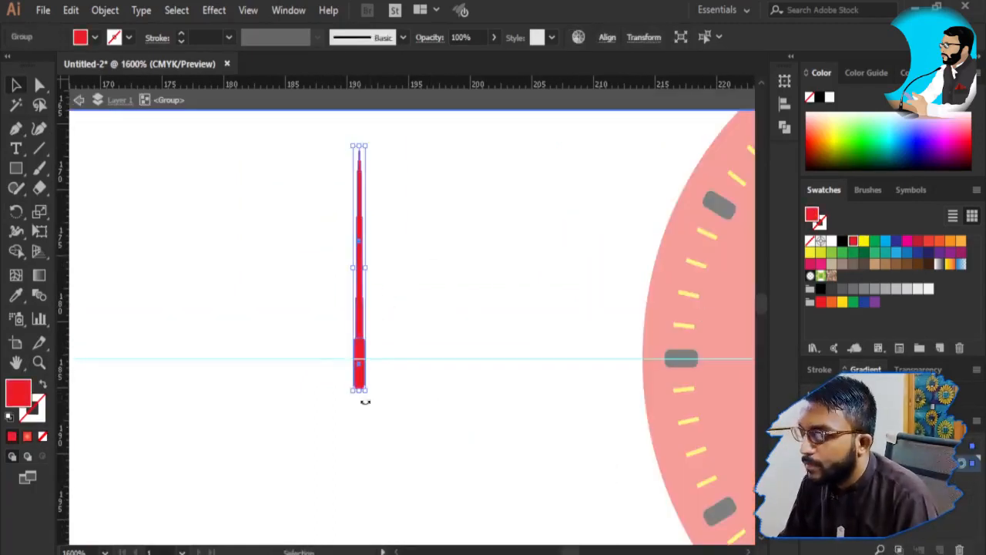
Enlarge the thin red hand and leave group isolation
drag(352, 391, 279, 499)
alt+click(434, 320)
alt+click(489, 354)
alt+click(489, 355)
double_click(251, 262)
Ungroup the guides from the clock's marks and delete the horizontal guide
drag(252, 262, 310, 286)
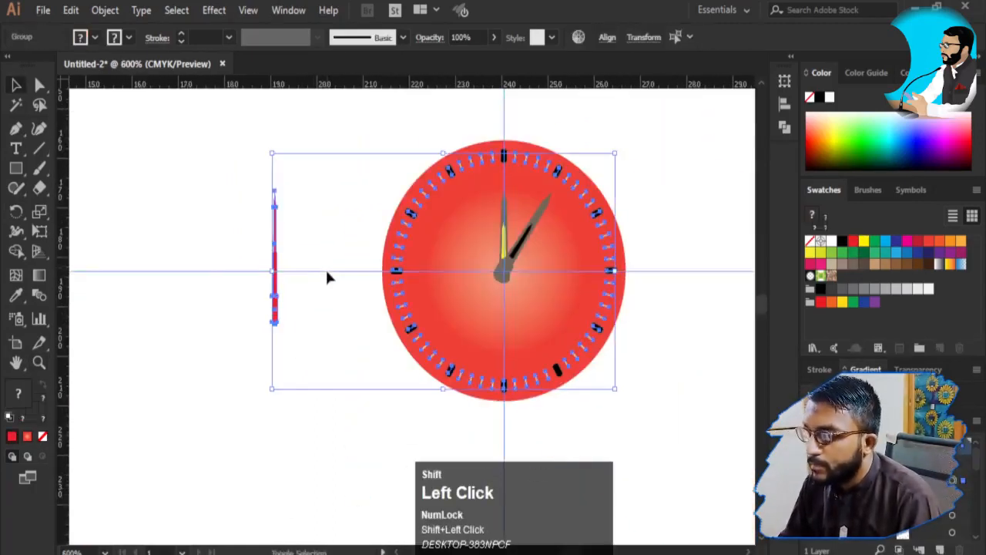
shift+click(327, 271)
right_click(329, 270)
click(316, 270)
click(312, 267)
click(313, 270)
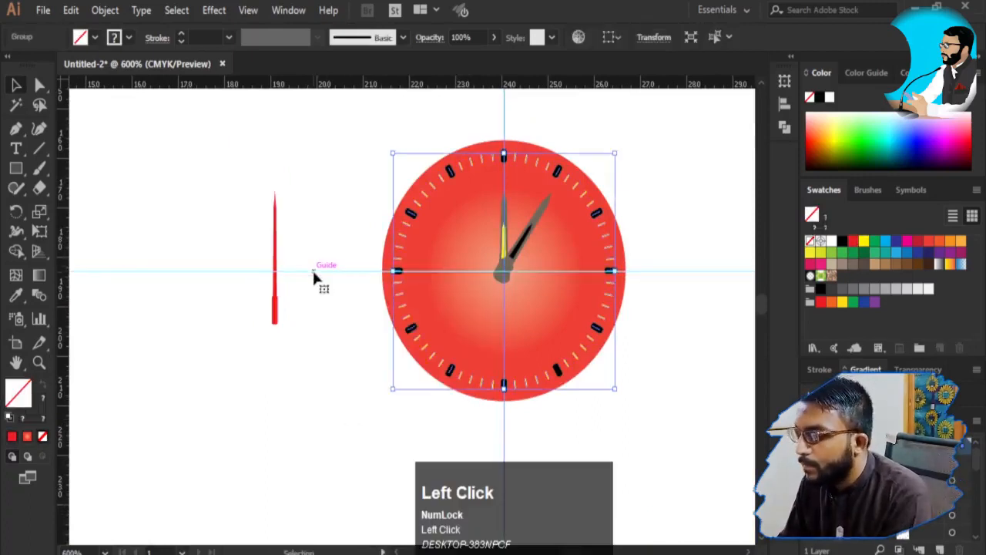
right_click(313, 270)
click(354, 389)
click(322, 271)
key(Delete)
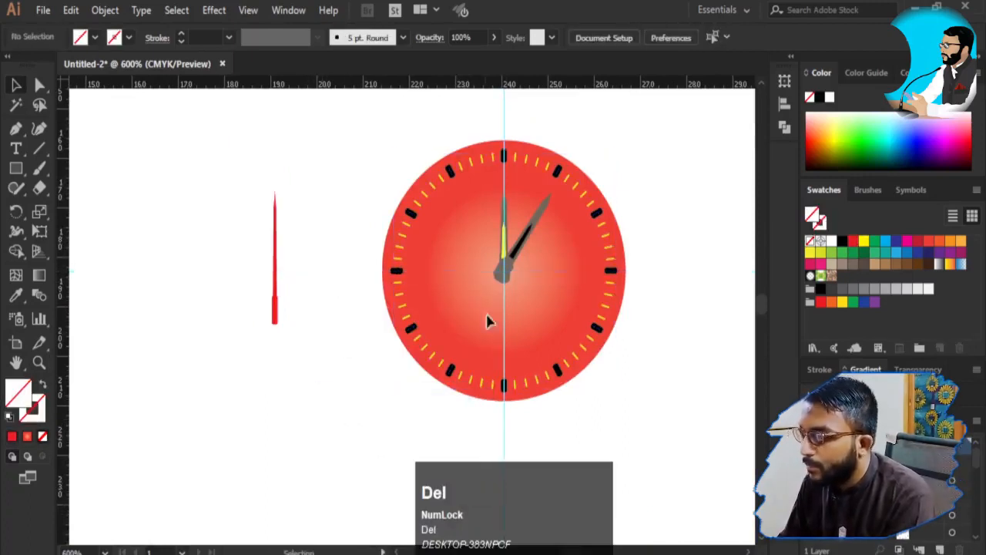
Move the red second hand over the clock's center and align it with the vertical guide
drag(279, 286, 542, 273)
ctrl+click(541, 268)
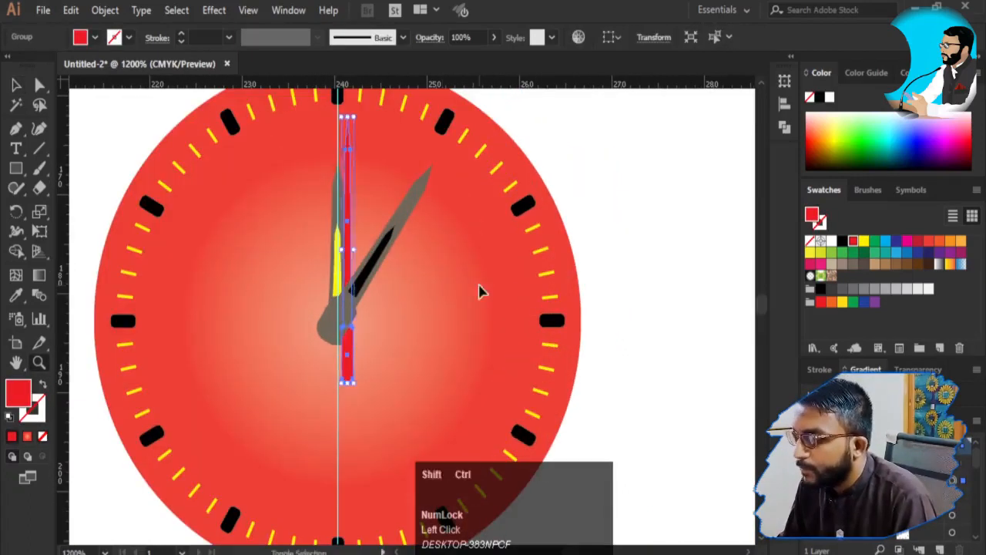
drag(346, 363, 367, 363)
key(Left)
Rotate the red second hand about the clock's center so it points just short of the eleven o'clock mark
ctrl+click(377, 327)
key(r)
click(358, 323)
scroll(438, 251, down, 3)
key(v)
click(580, 444)
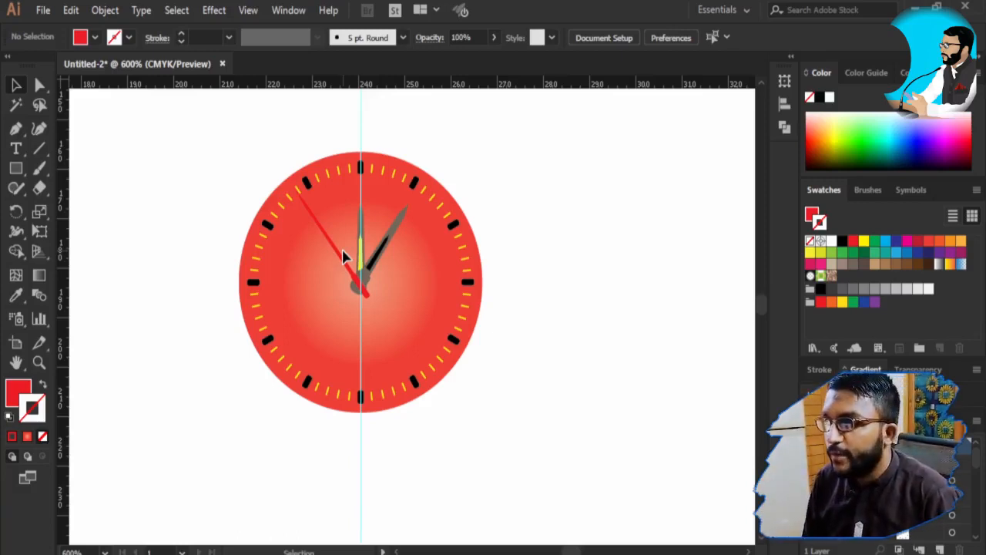
key(z)
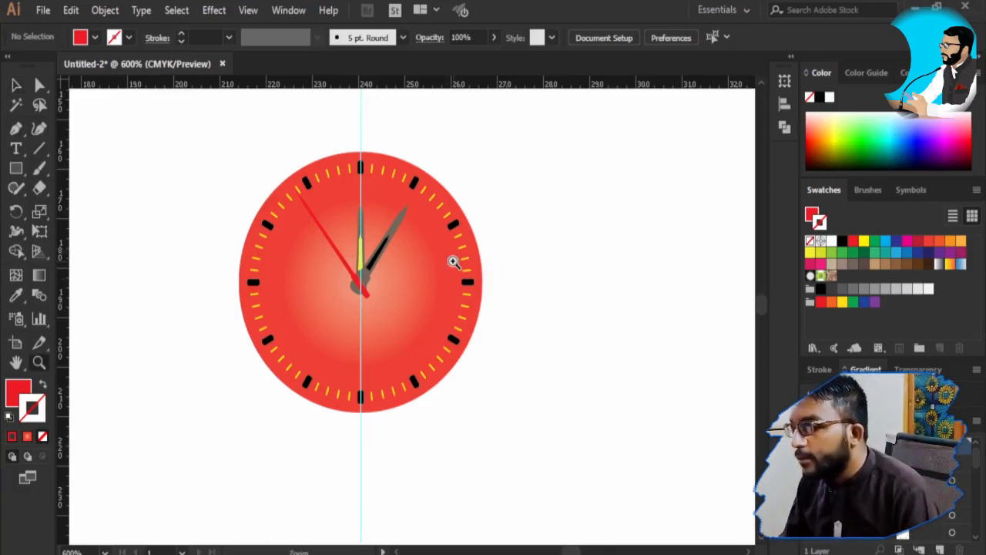
click(451, 262)
drag(324, 330, 364, 256)
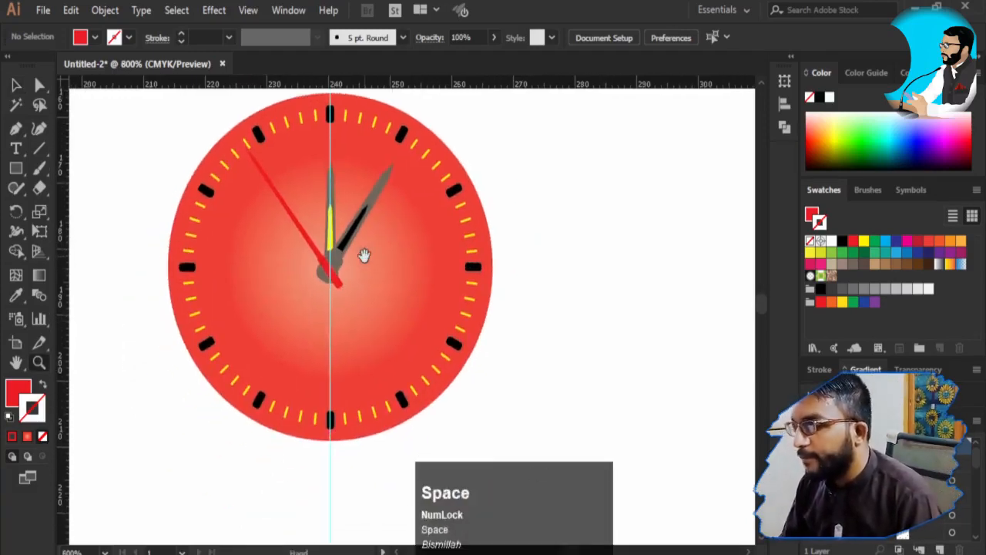
key(super+minus)
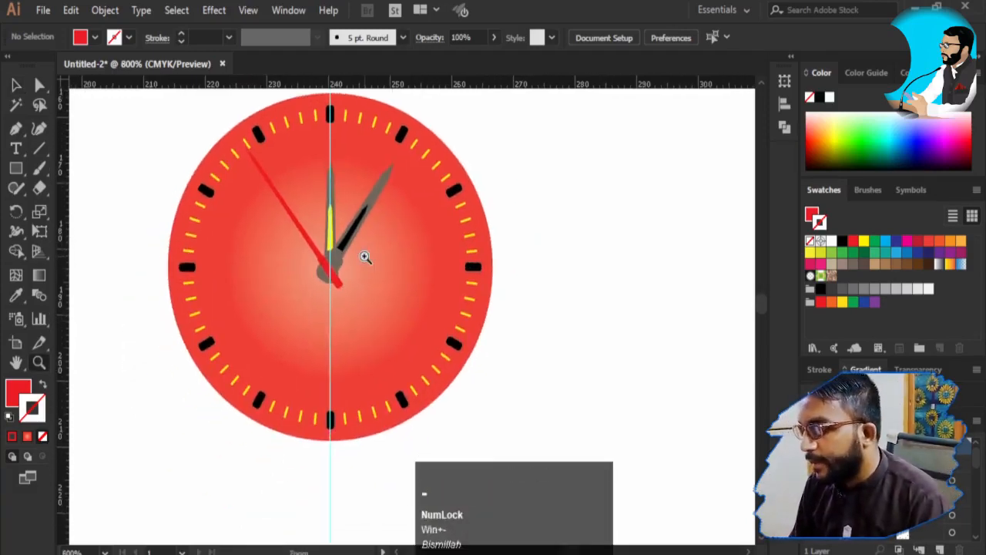